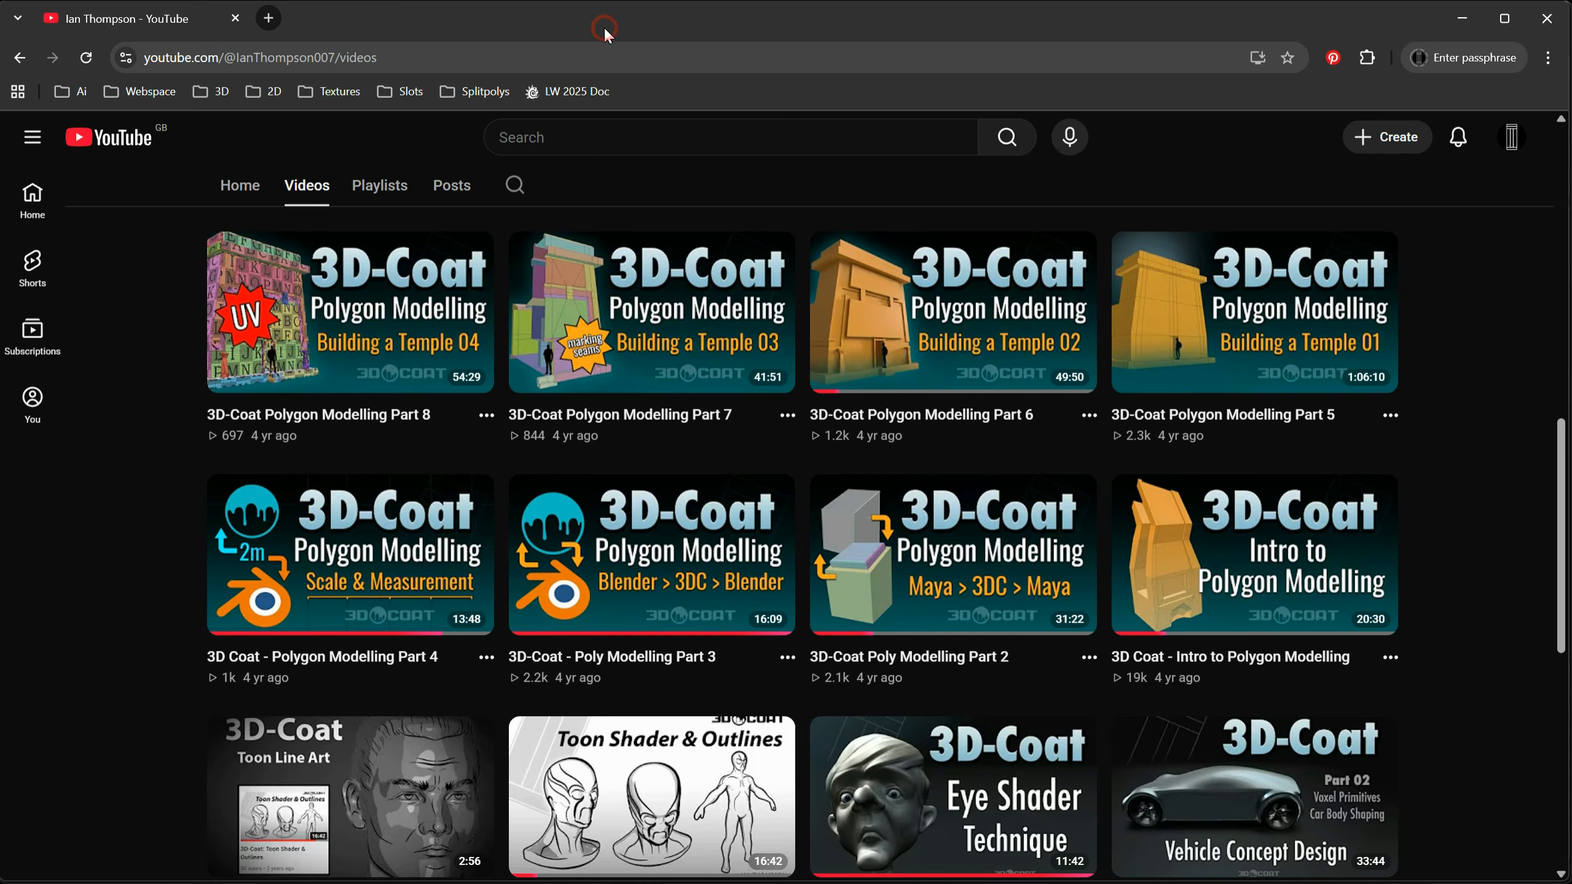
pyautogui.moveTo(311, 680)
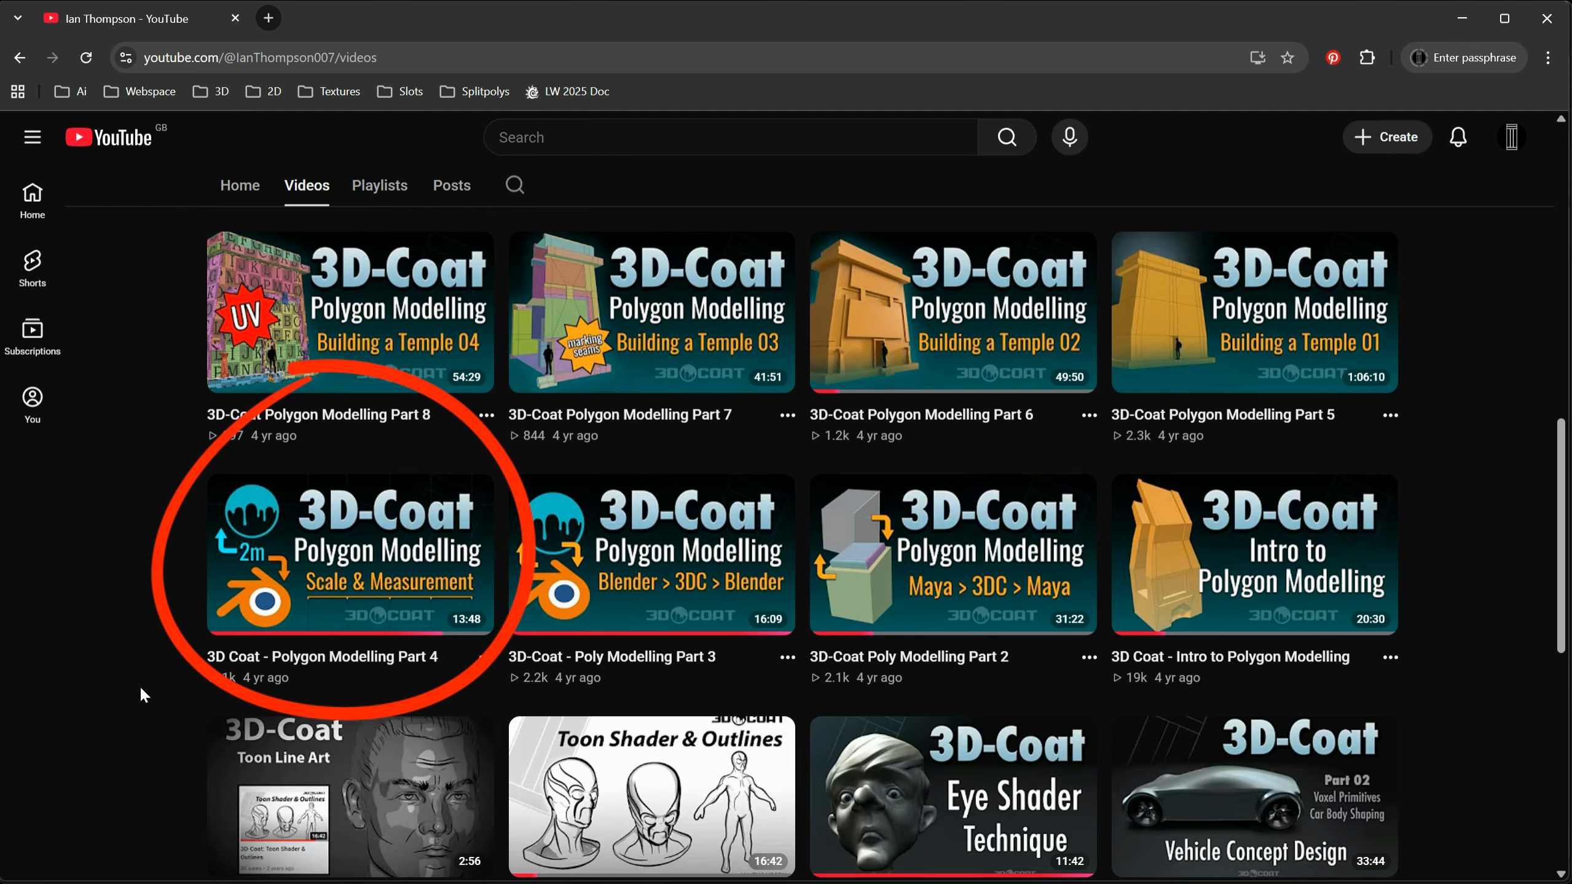
pyautogui.moveTo(259, 647)
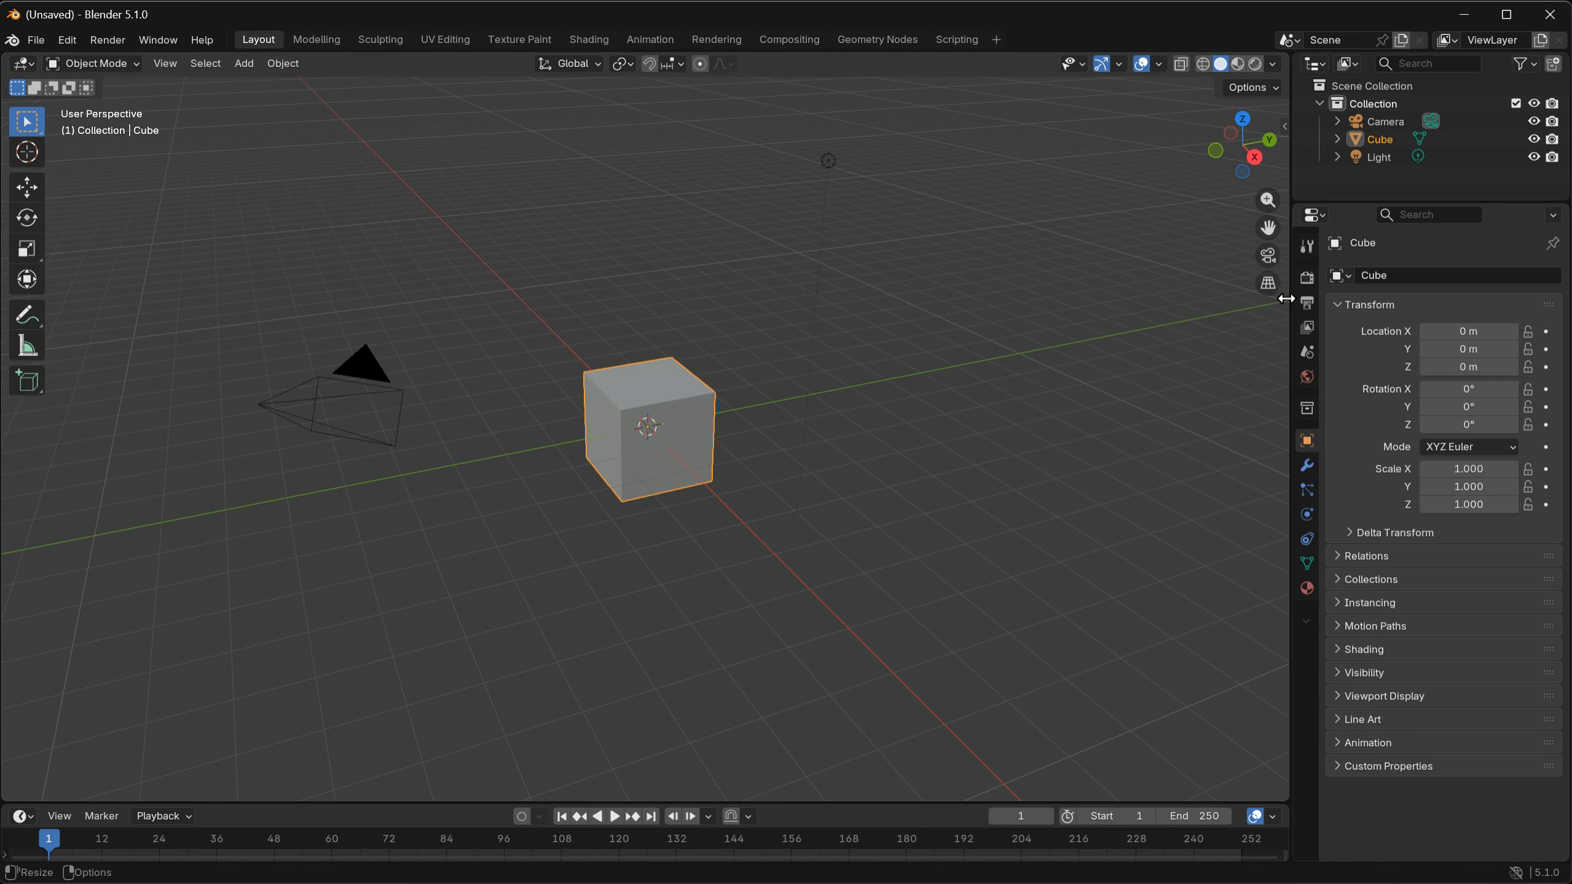
# Measure the default cube's width in the orthographic right view.
pyautogui.click(1269, 286)
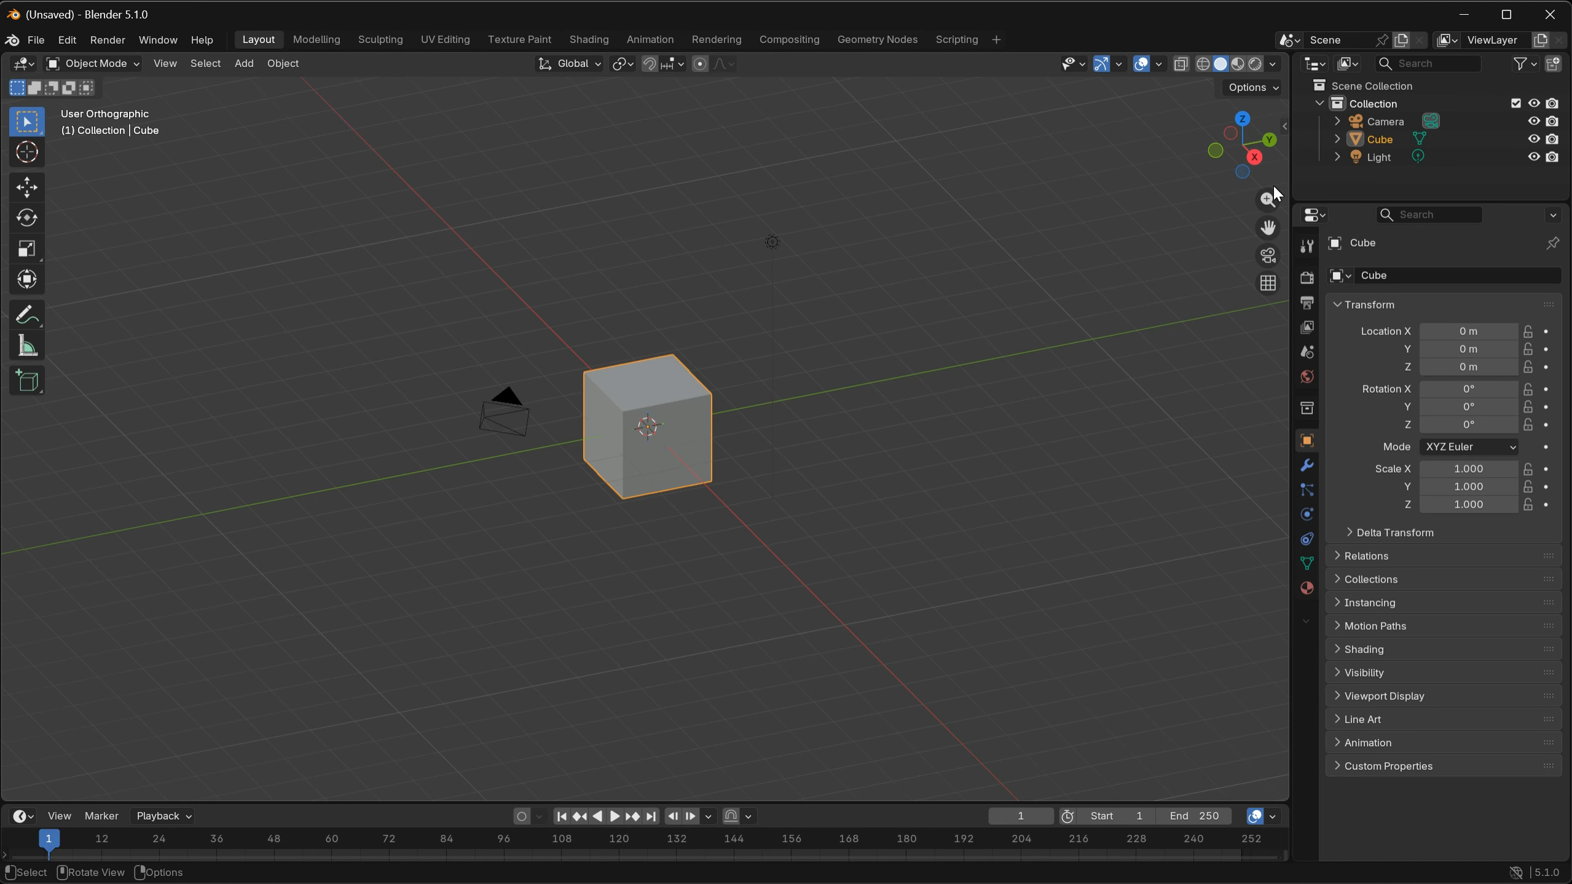
pyautogui.click(1255, 158)
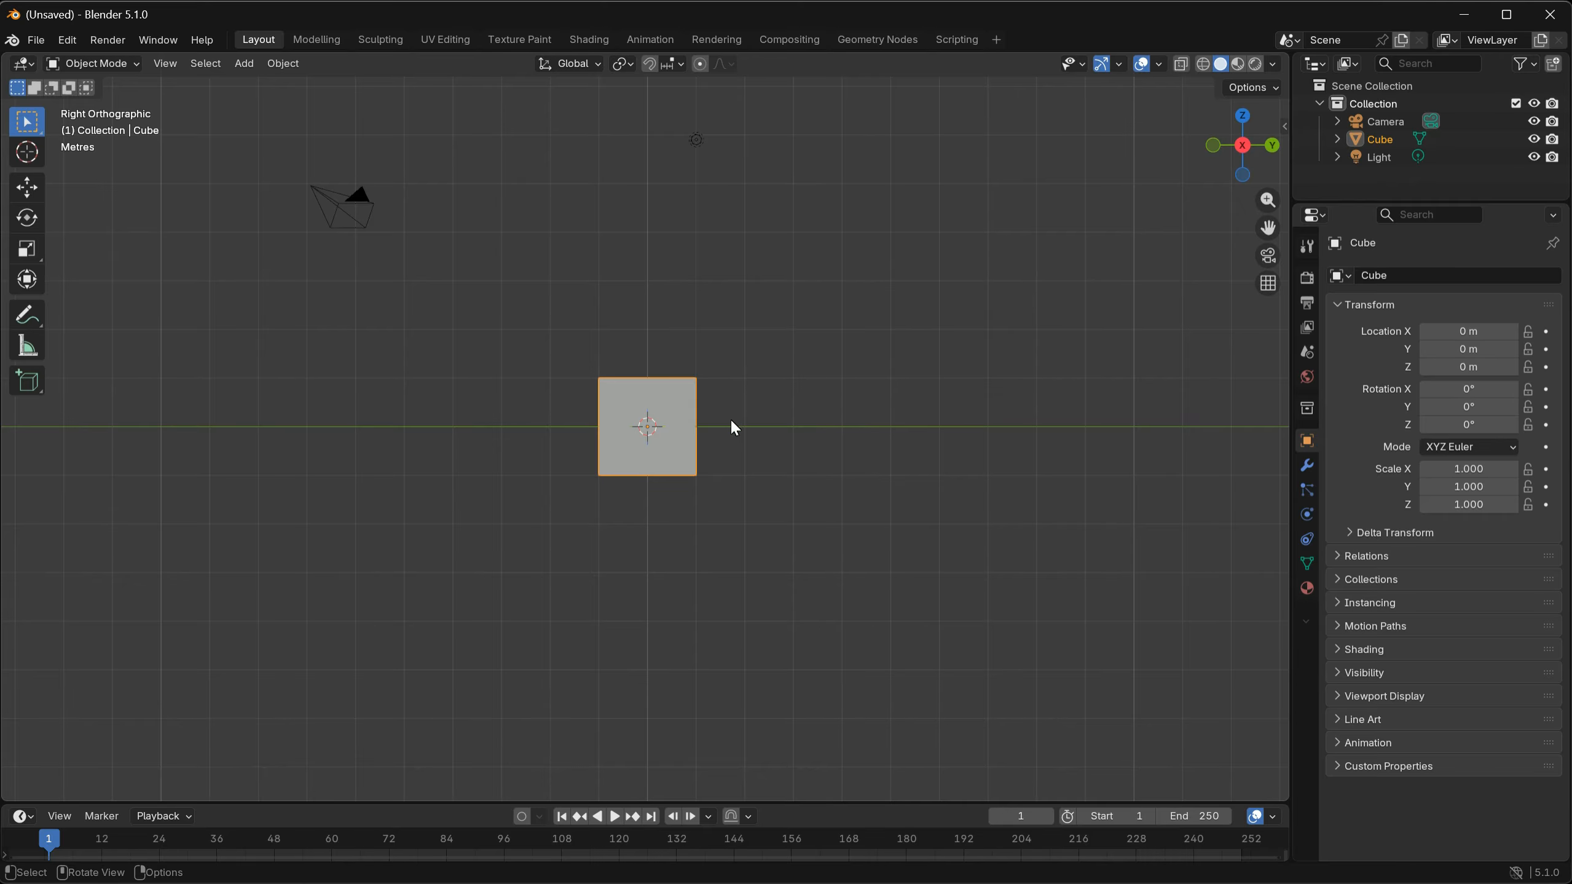
pyautogui.scroll(8, 645, 425)
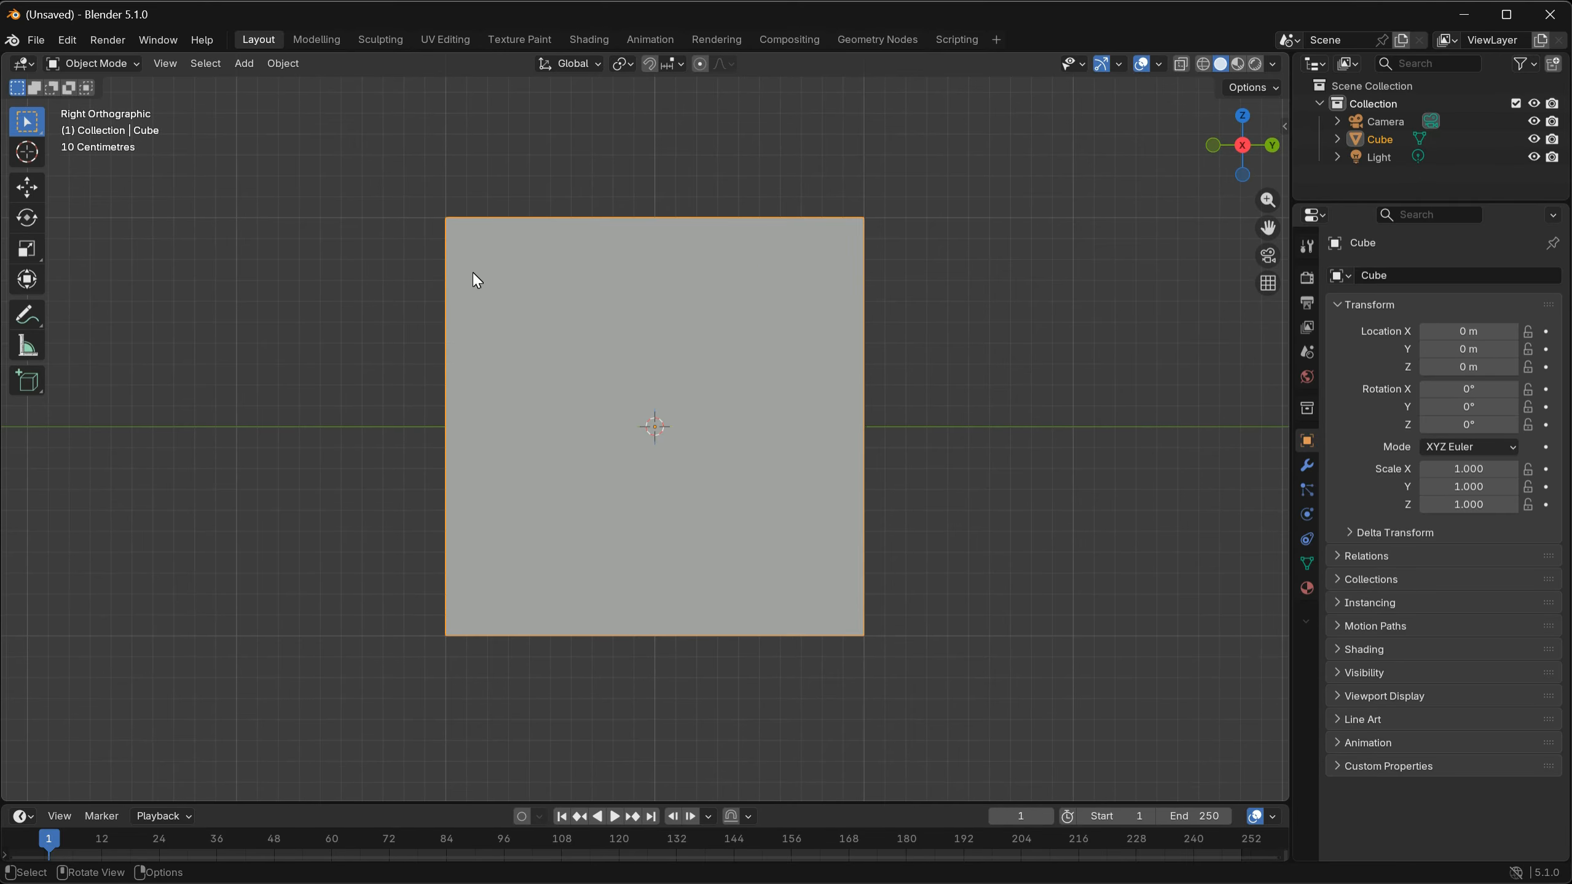
pyautogui.click(27, 346)
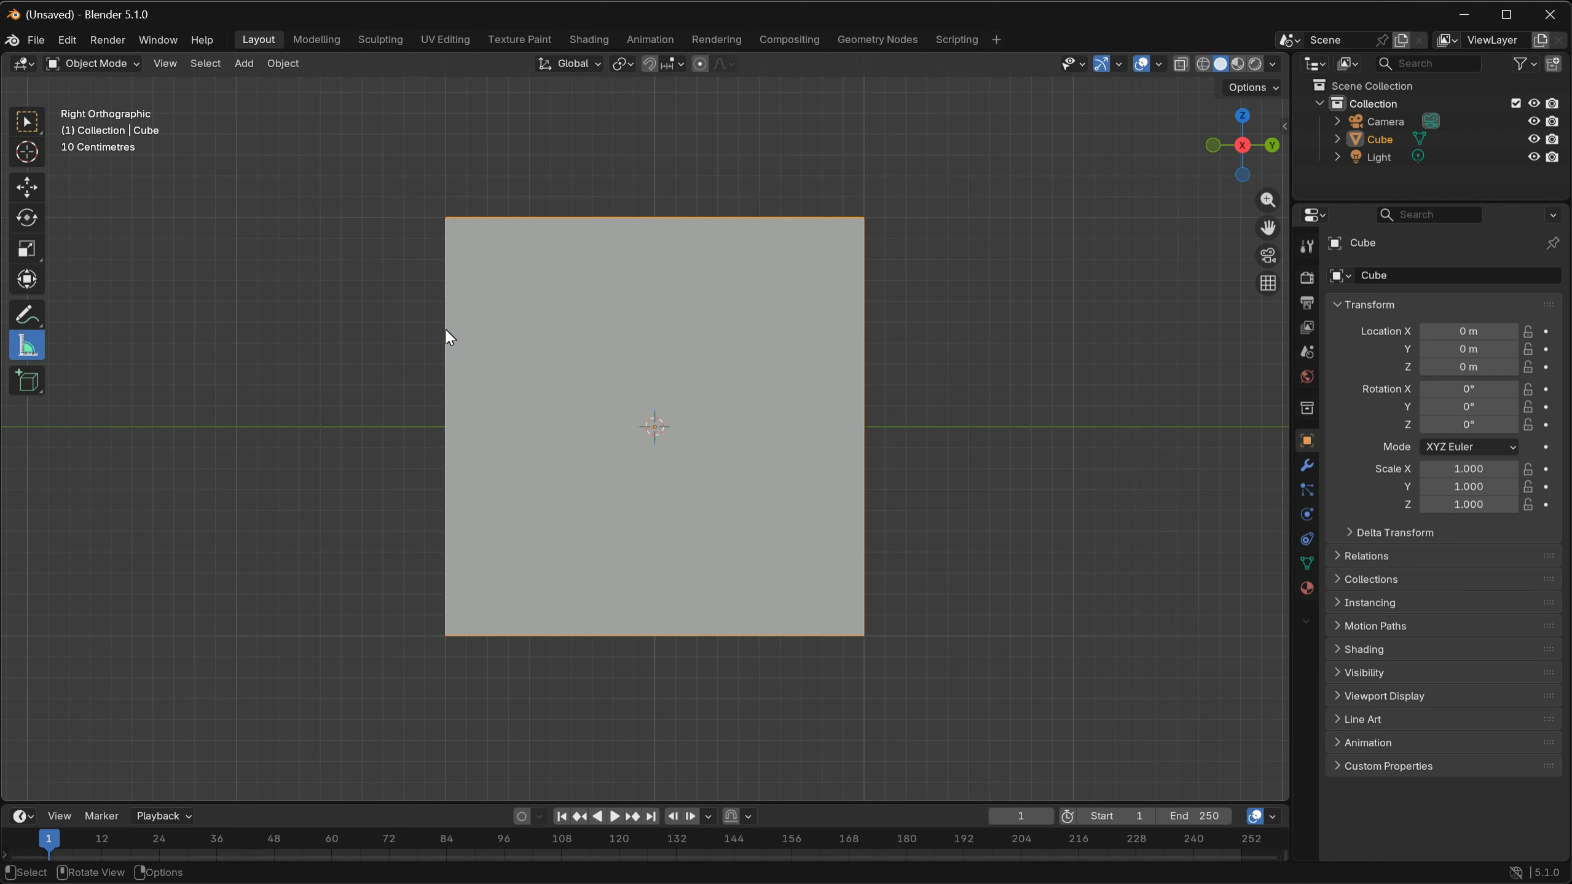
pyautogui.moveTo(447, 334); pyautogui.dragTo(864, 333)
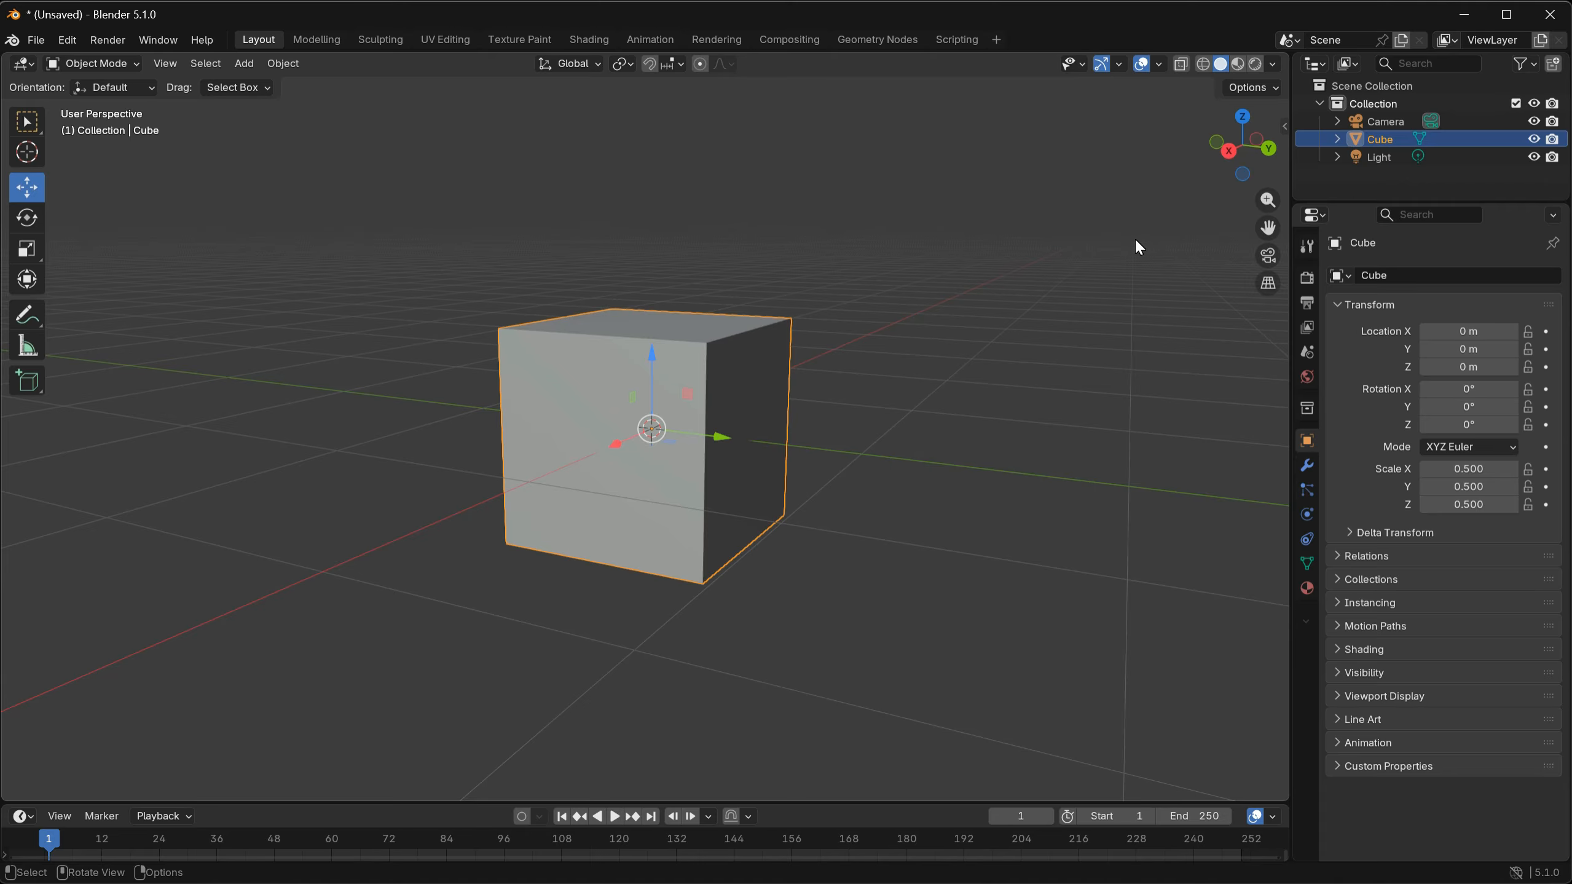
# Measure the scaled-down cube's width in the orthographic right view and return to the Move tool.
pyautogui.click(1270, 282)
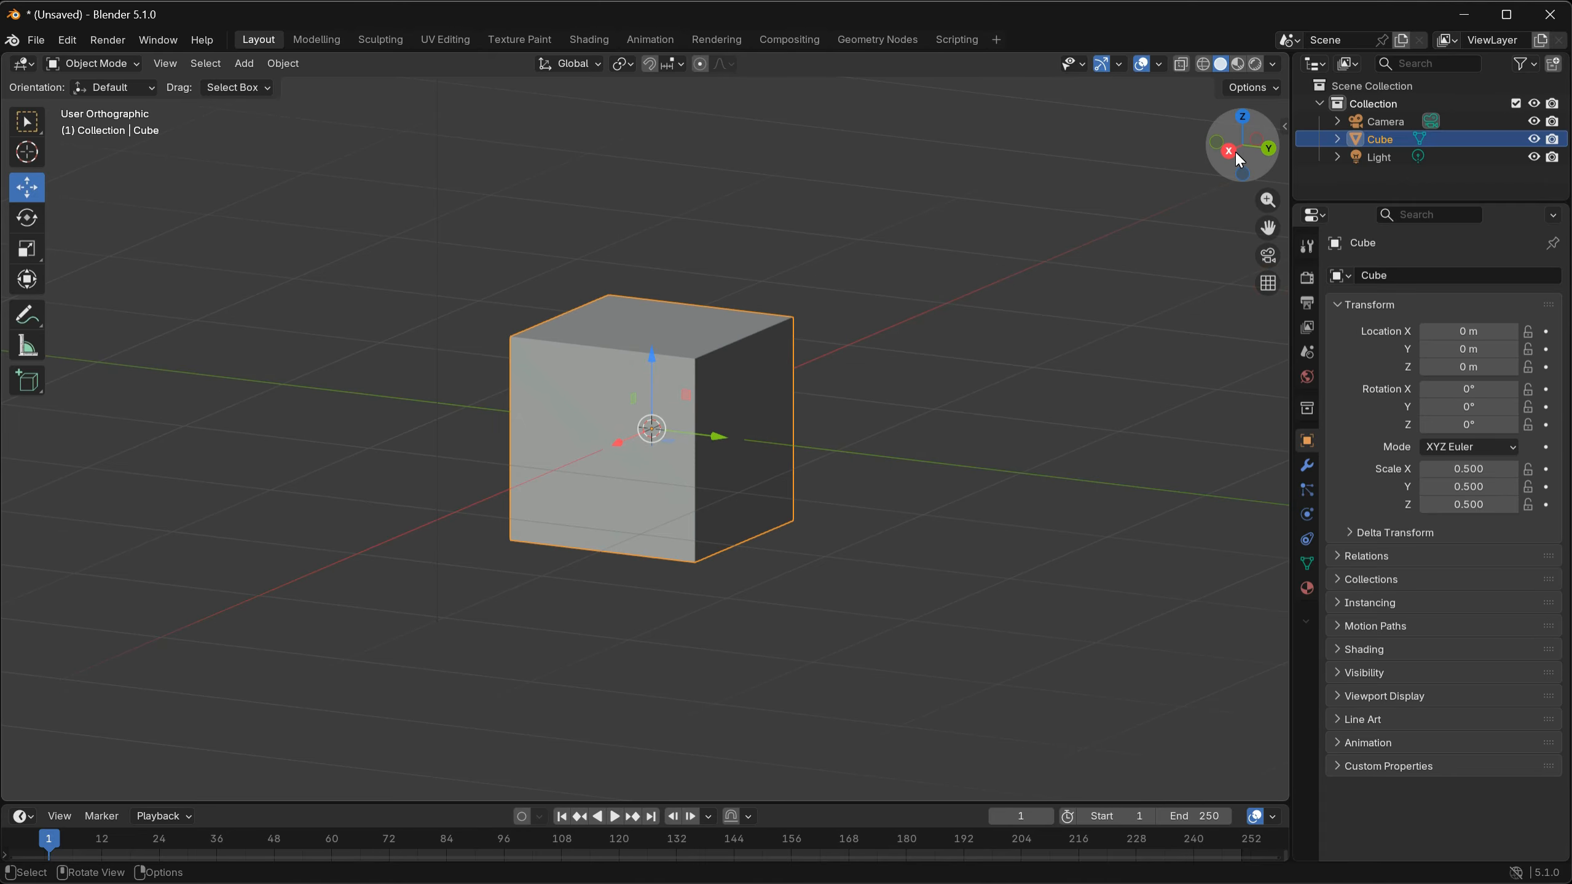
pyautogui.click(1231, 152)
pyautogui.scroll(3, 1218, 225)
pyautogui.click(27, 344)
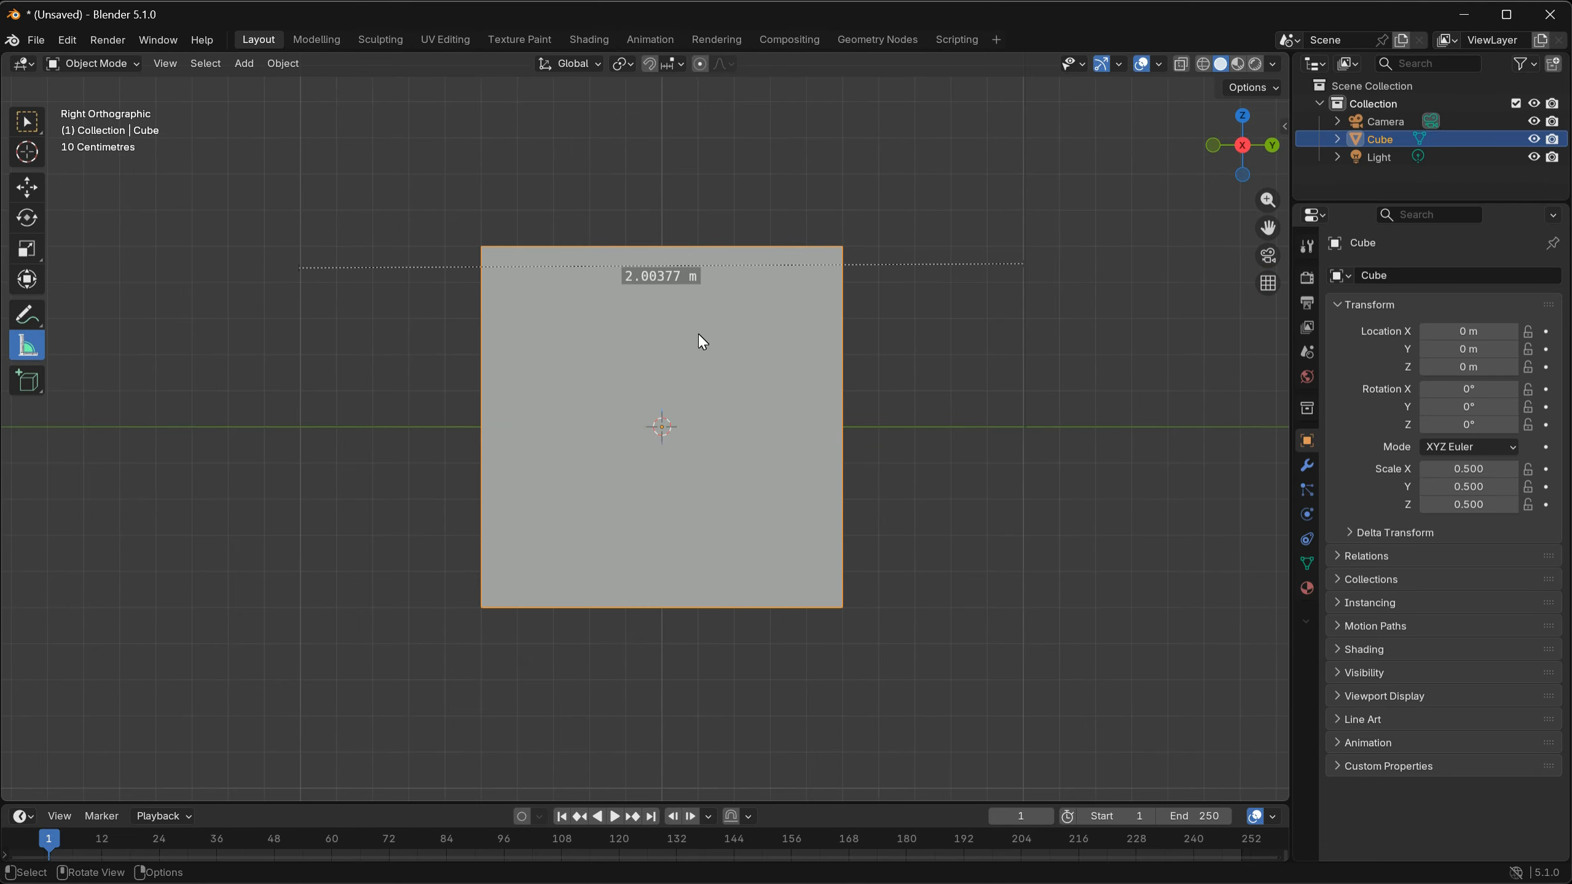
pyautogui.moveTo(489, 382); pyautogui.dragTo(844, 381)
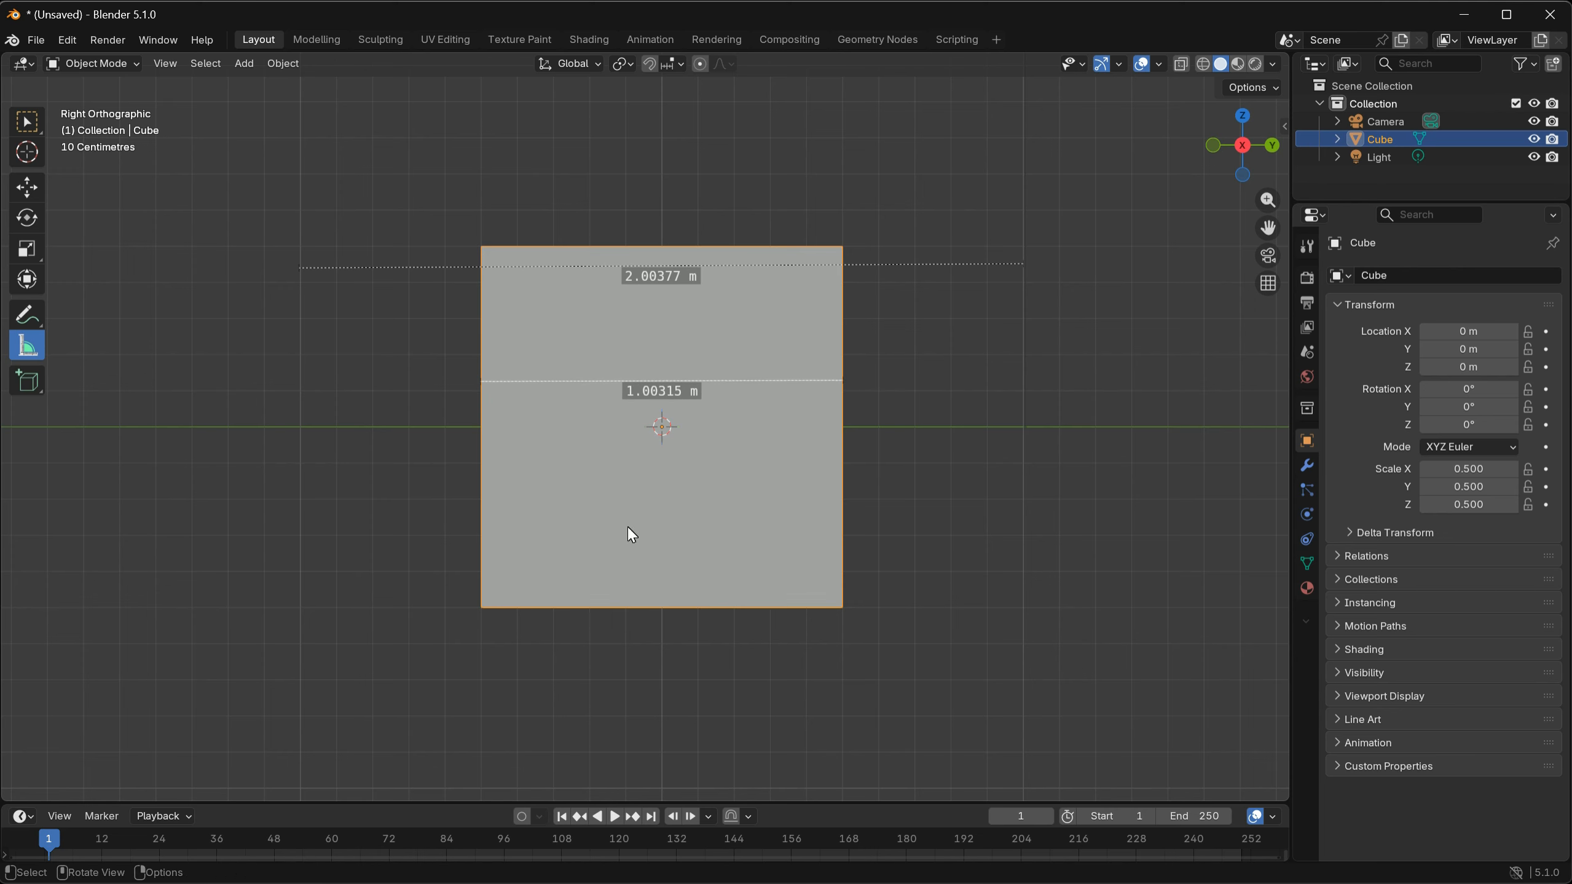
pyautogui.click(26, 187)
# Export the scaled cube as a Wavefront OBJ file named Cube_1m_Blender.obj in the exports folder.
pyautogui.moveTo(804, 371); pyautogui.dragTo(926, 407, button='middle')
pyautogui.scroll(-3, 928, 412)
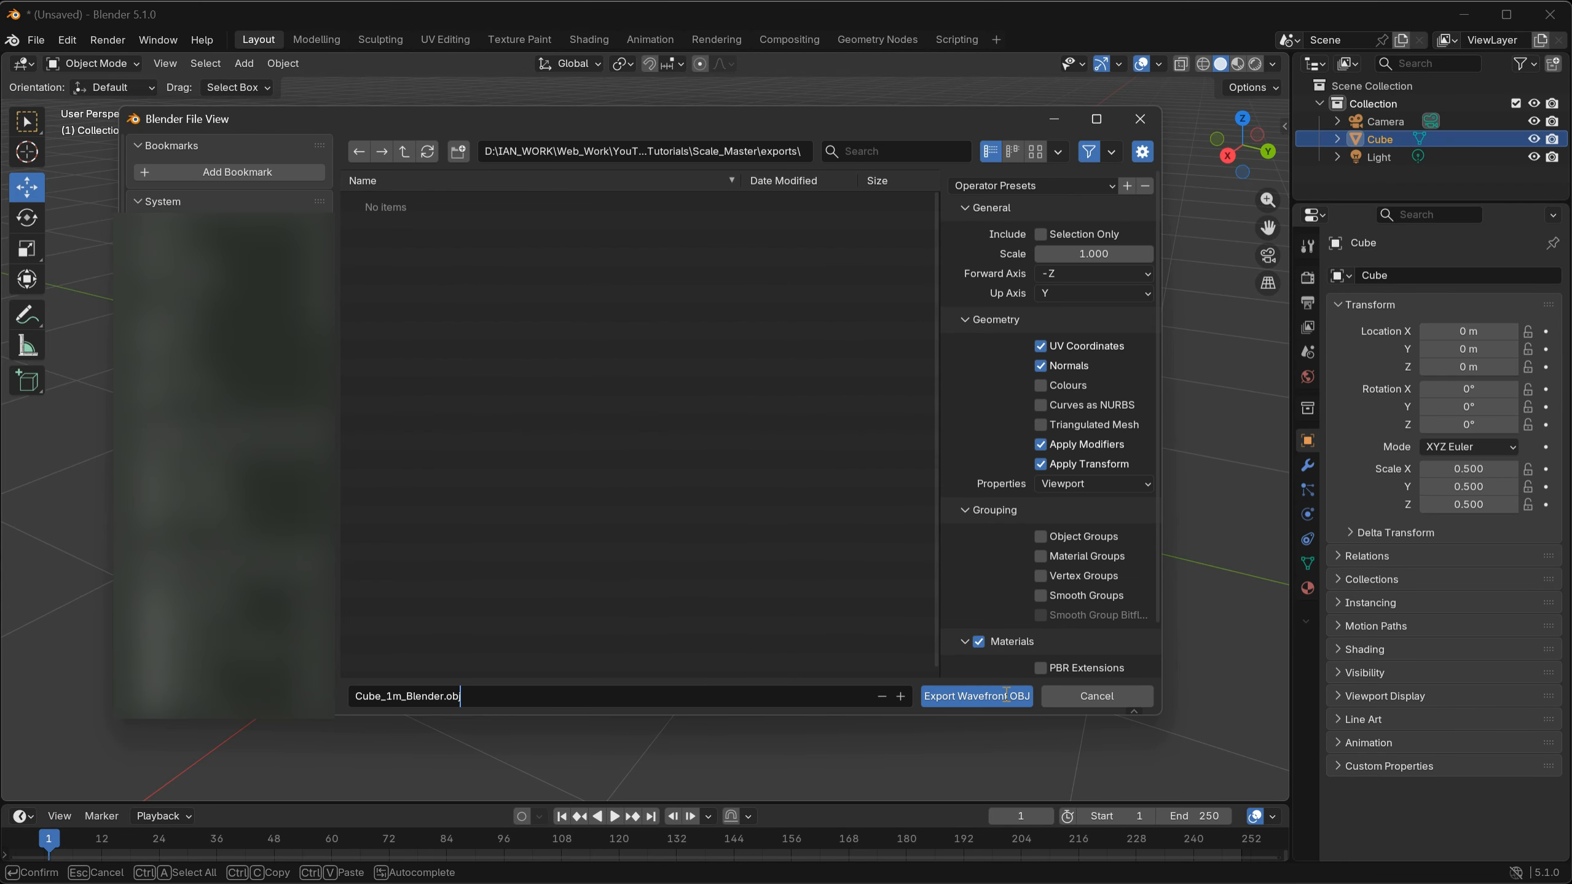
pyautogui.click(969, 700)
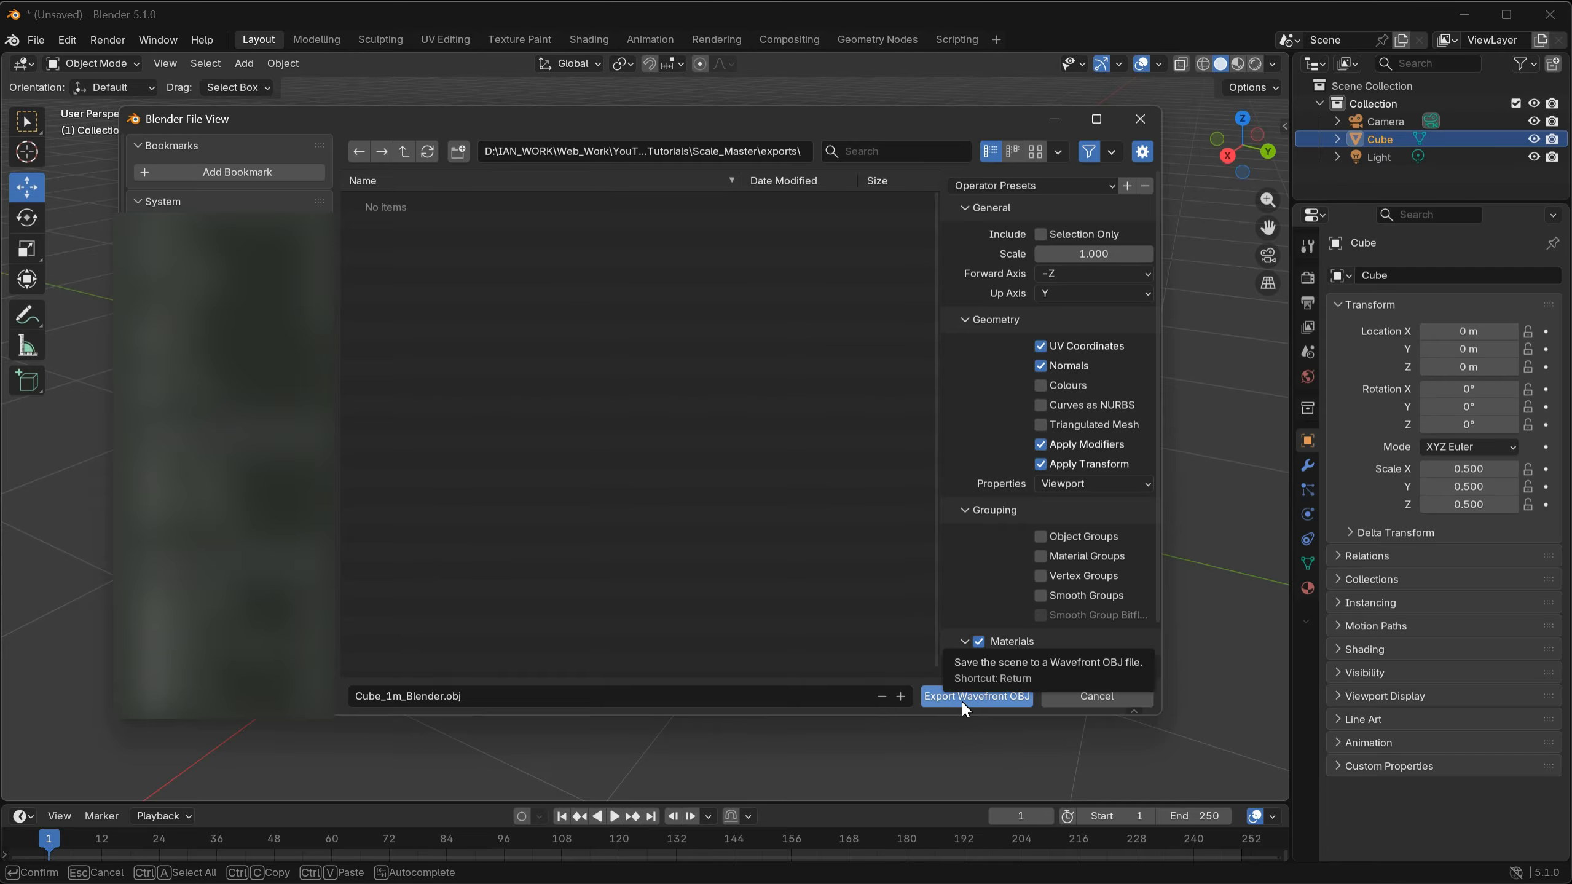
pyautogui.click(962, 698)
# Switch to LightWave Modeler and load the exported Cube_1m_Blender object from the exports folder.
pyautogui.hotkey('alt', 'Tab')
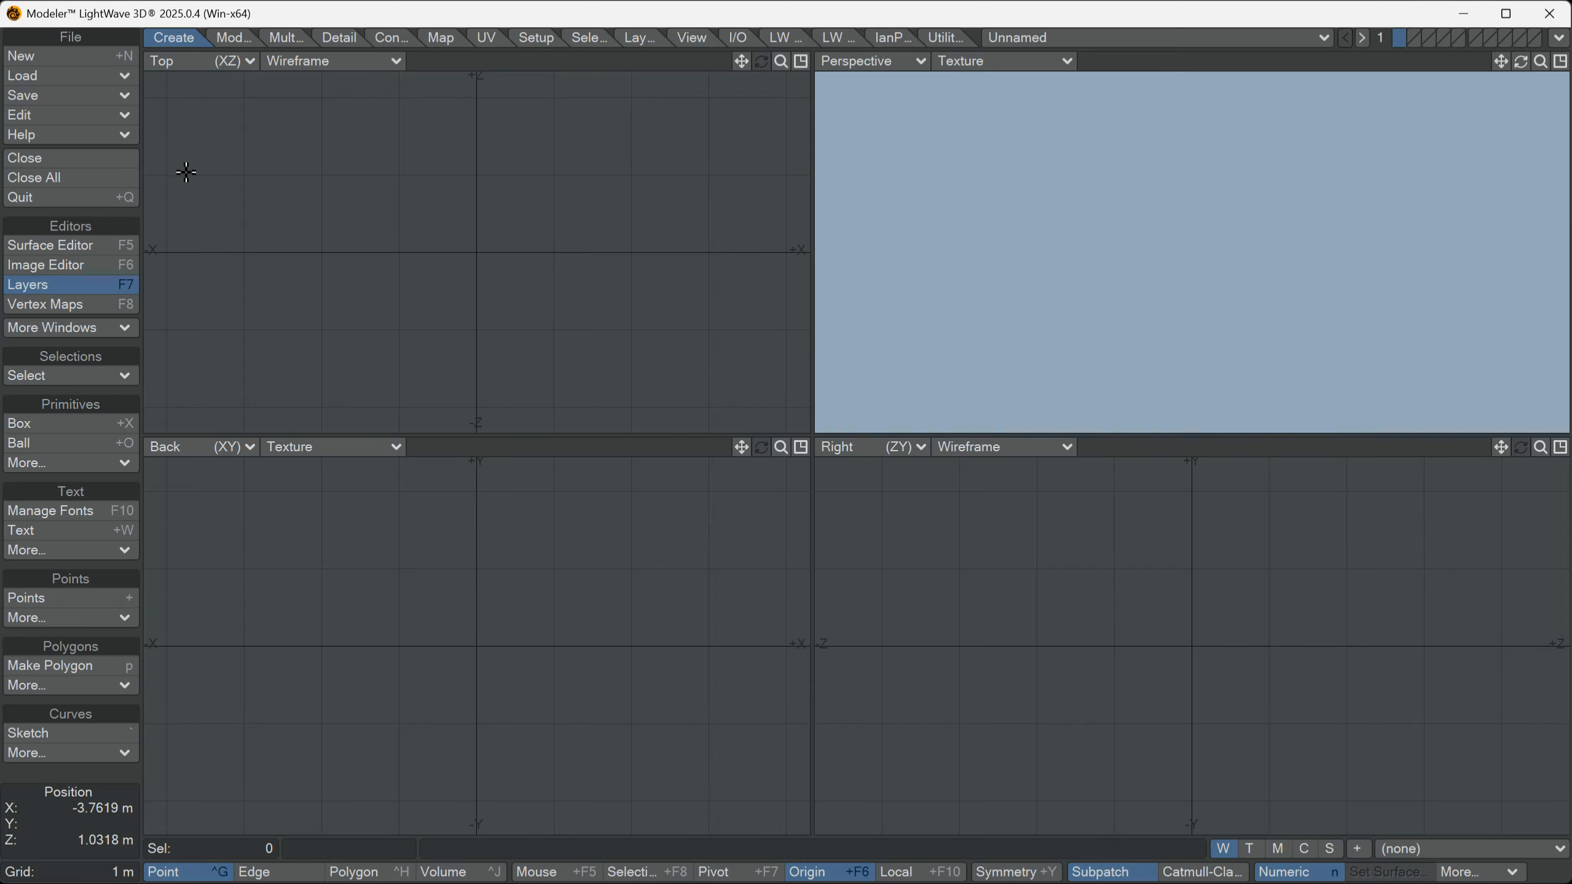
pyautogui.click(98, 77)
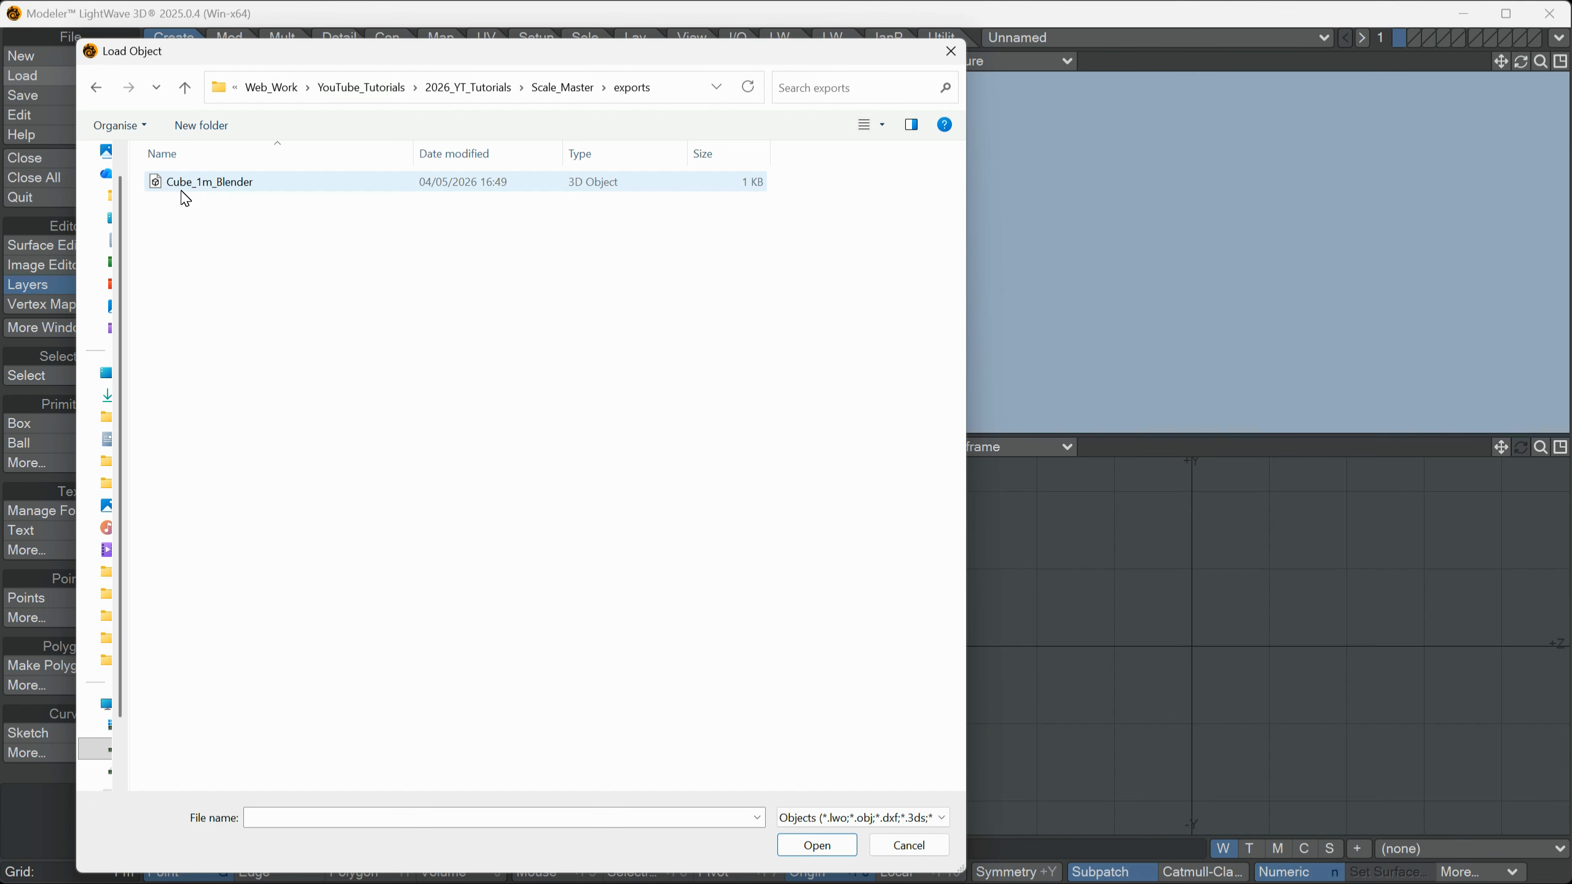
pyautogui.click(209, 180)
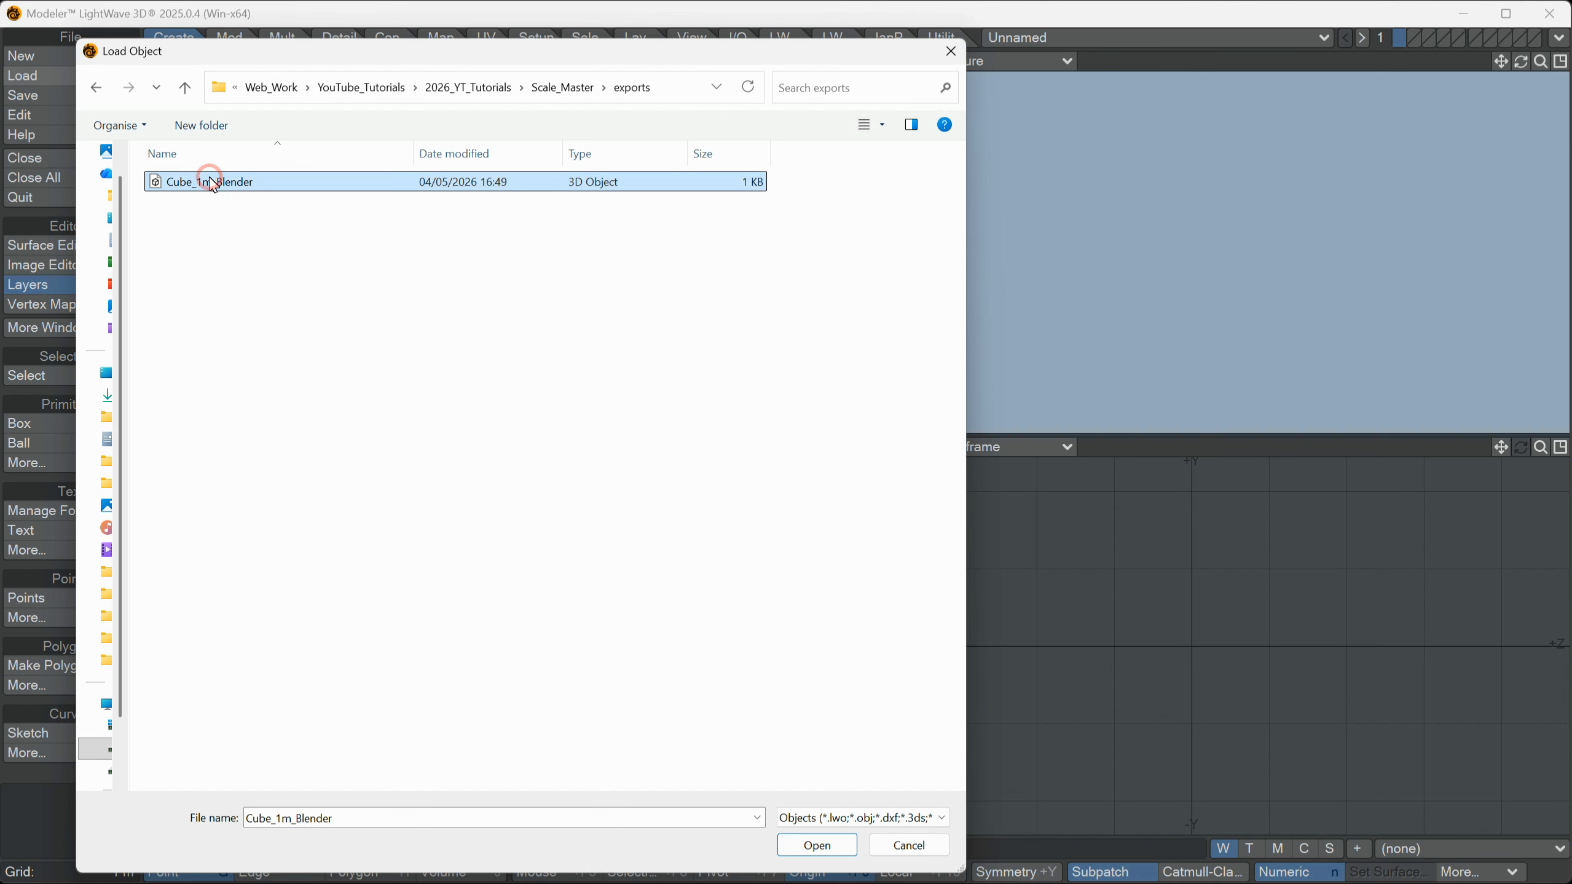
pyautogui.click(817, 845)
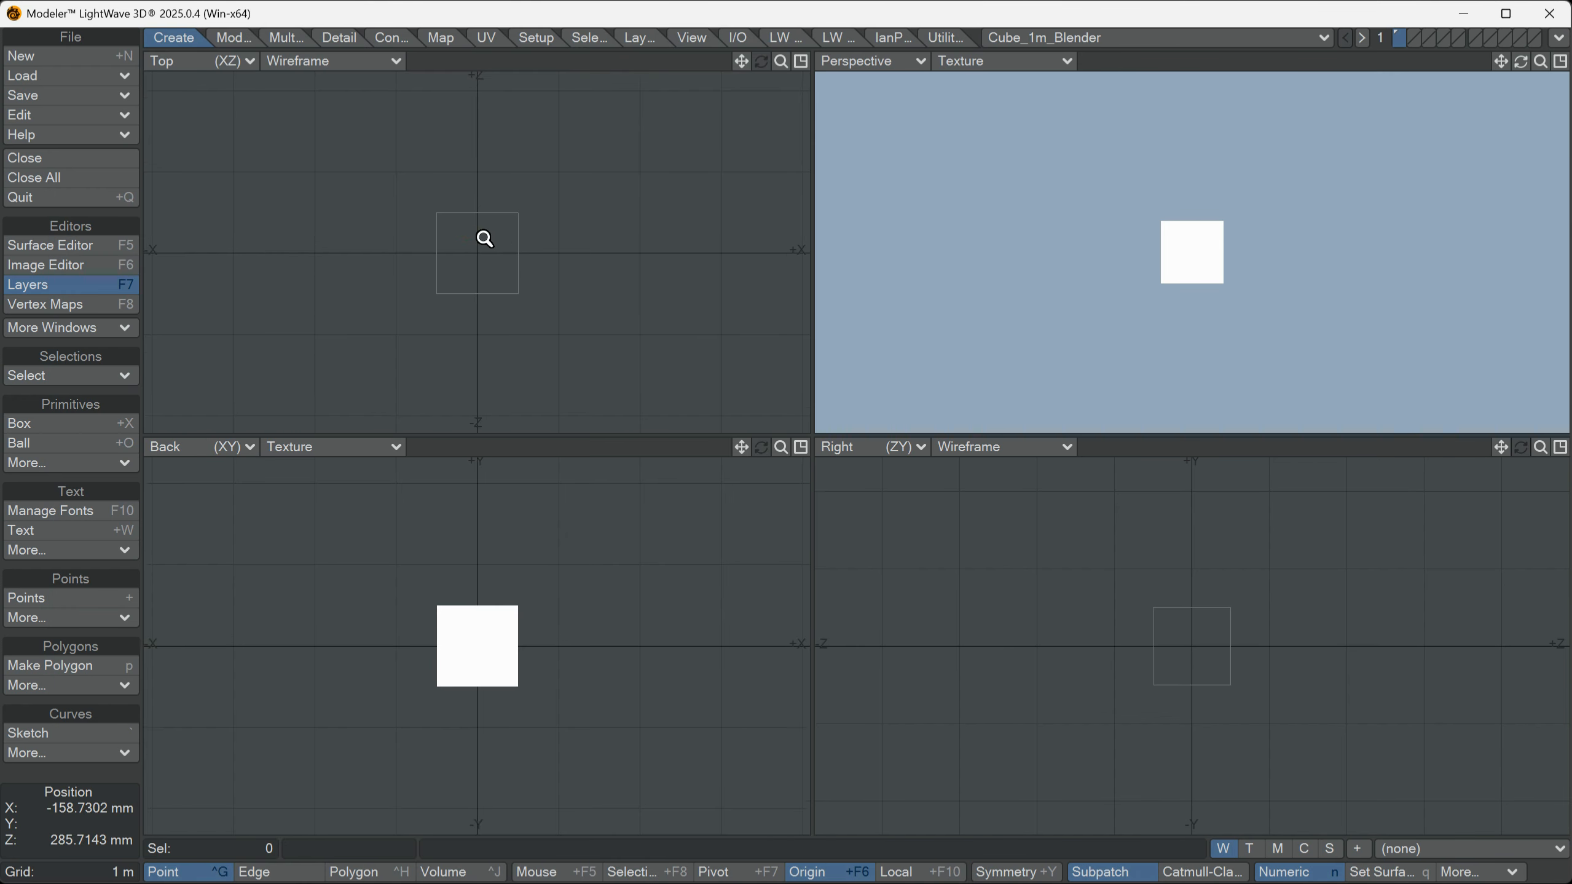
pyautogui.moveTo(485, 236)
pyautogui.keyDown('ctrl'); pyautogui.keyDown('alt'); pyautogui.mouseDown()
pyautogui.moveTo(572, 249)
pyautogui.moveTo(520, 239)
pyautogui.moveTo(473, 257)
pyautogui.moveTo(419, 200)
pyautogui.mouseUp(); pyautogui.keyUp('alt'); pyautogui.keyUp('ctrl')
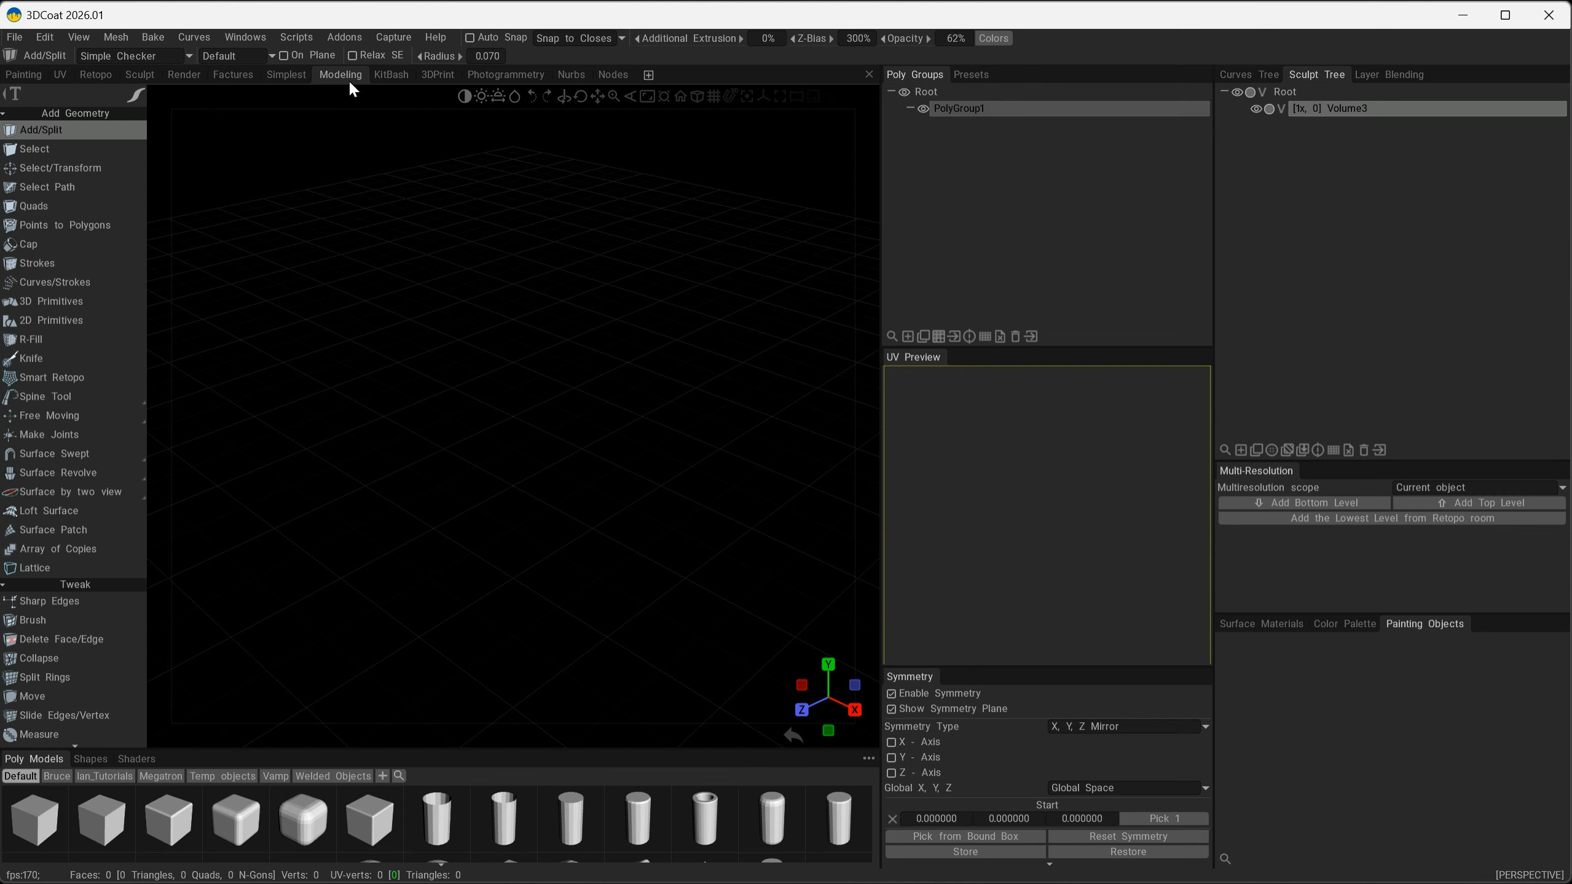
# Import the Cube_1m_Blender mesh into 3DCoat's Modeling room and apply its placement at position 0, 0, 0.
pyautogui.click(118, 38)
pyautogui.click(136, 57)
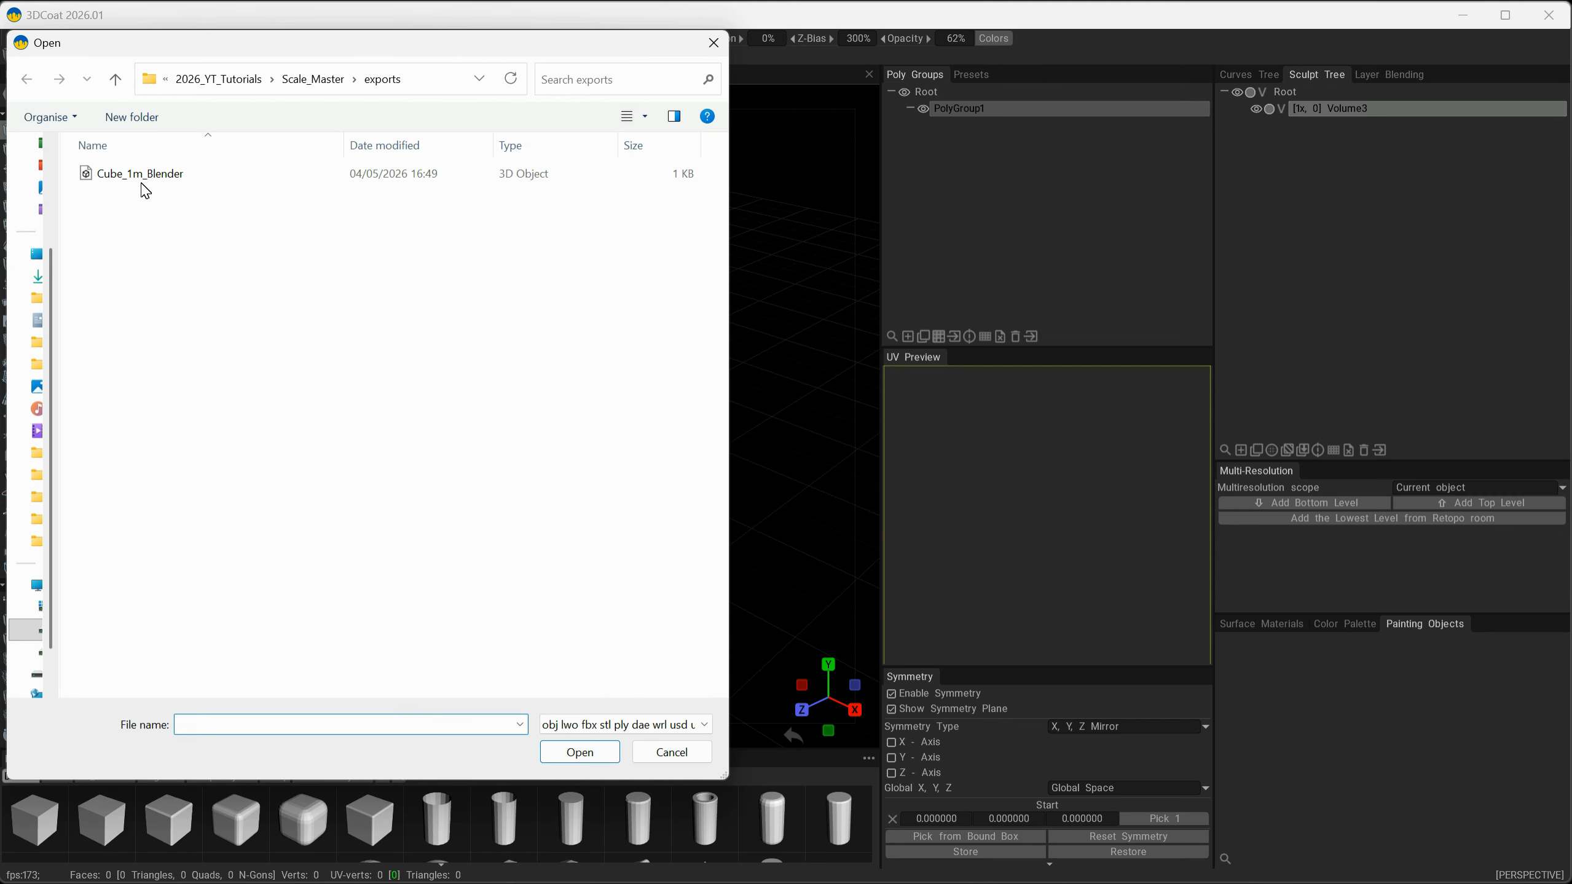
pyautogui.click(141, 180)
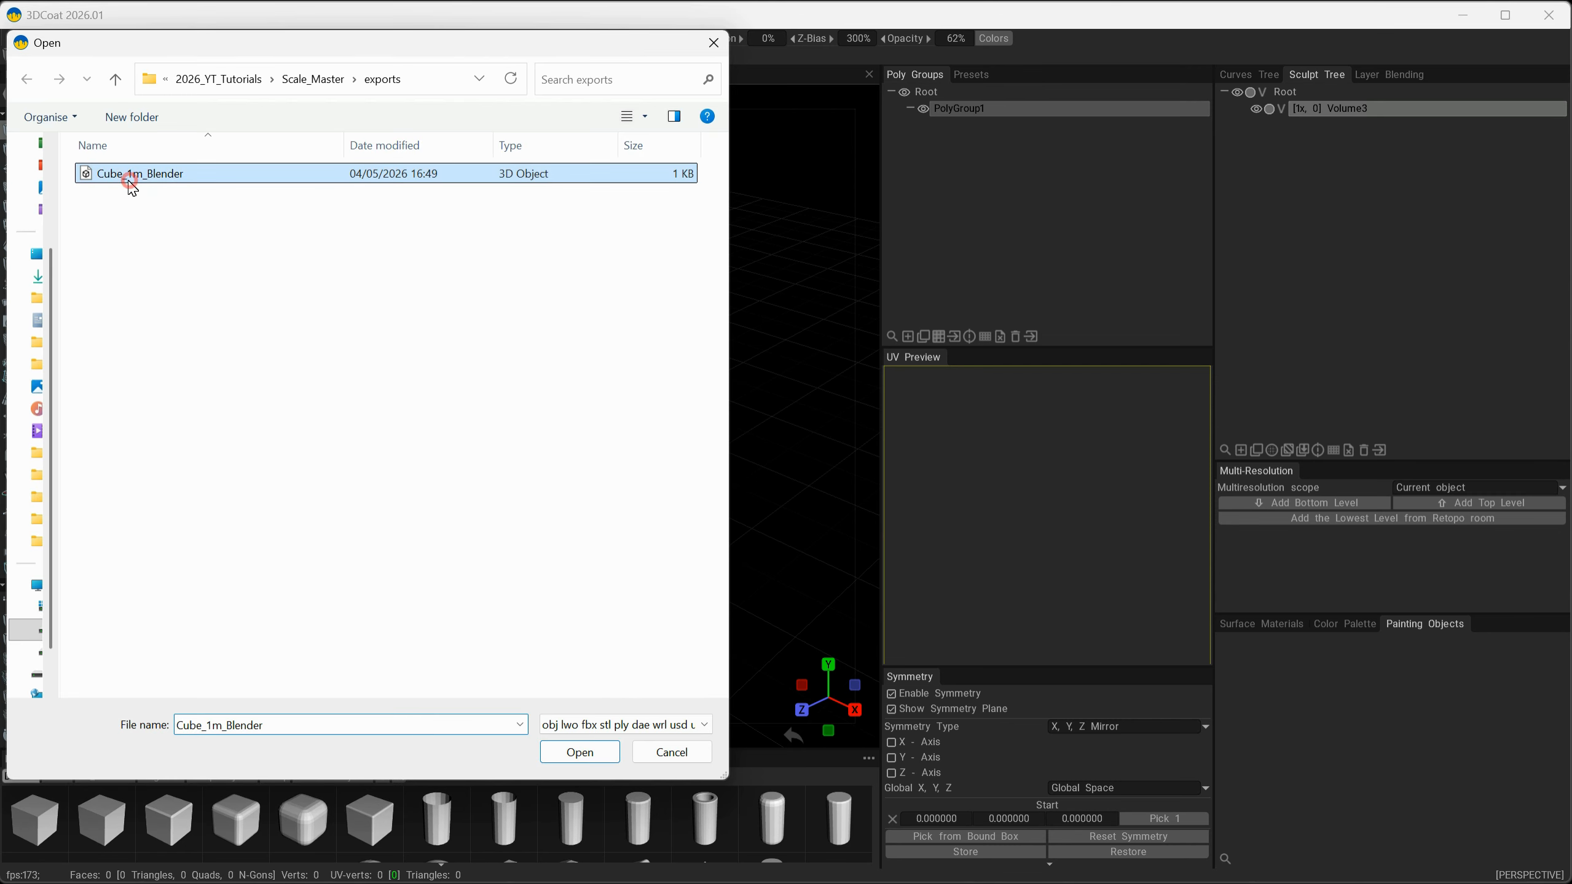
pyautogui.click(578, 752)
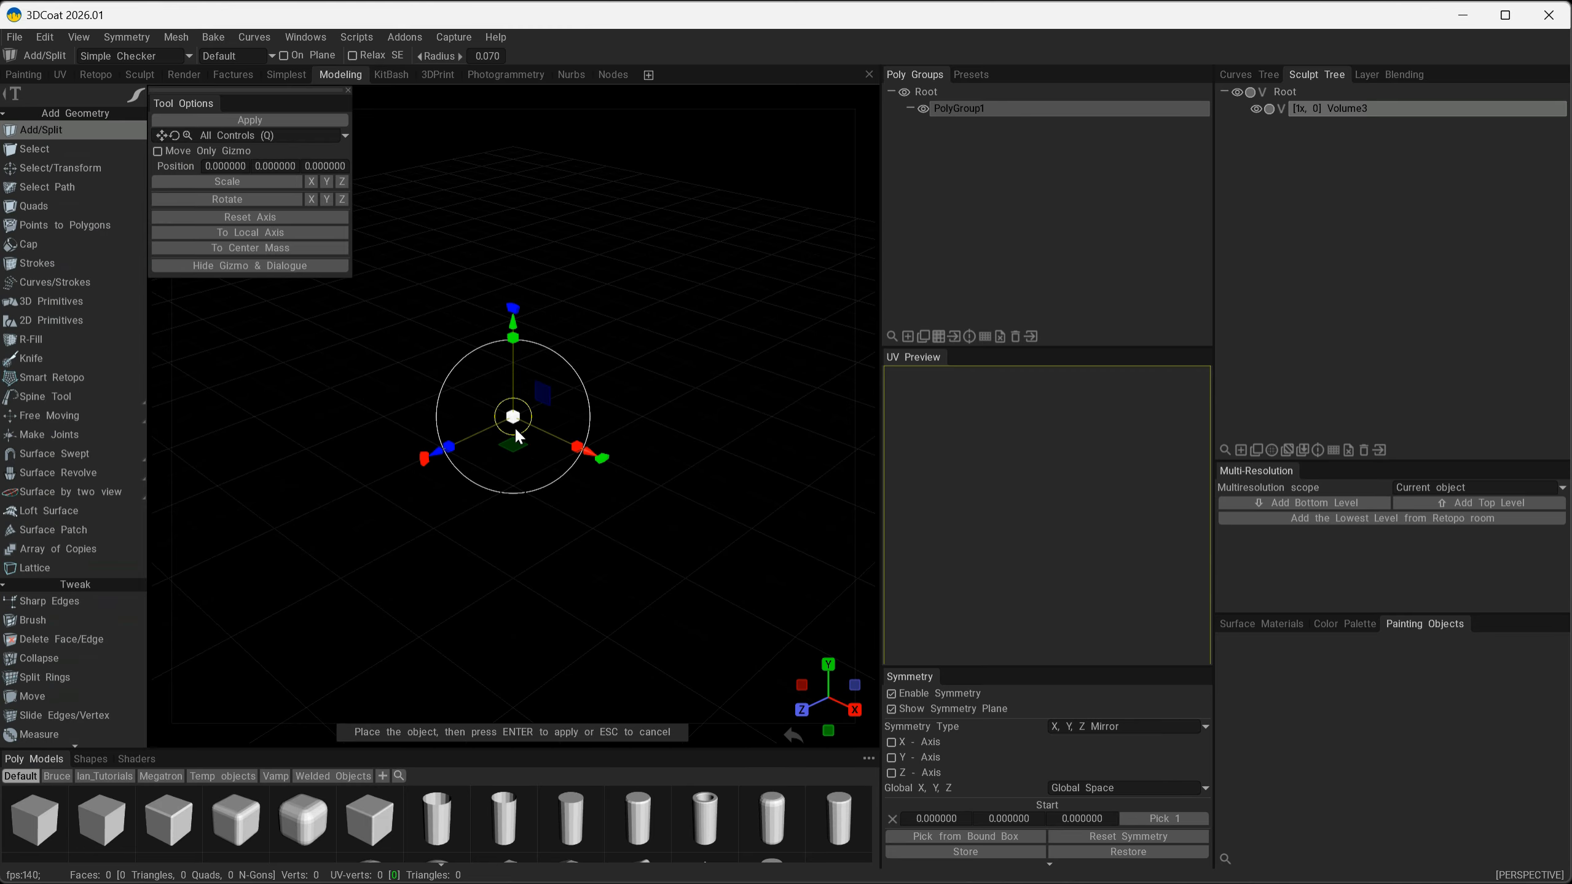
pyautogui.press('alt')
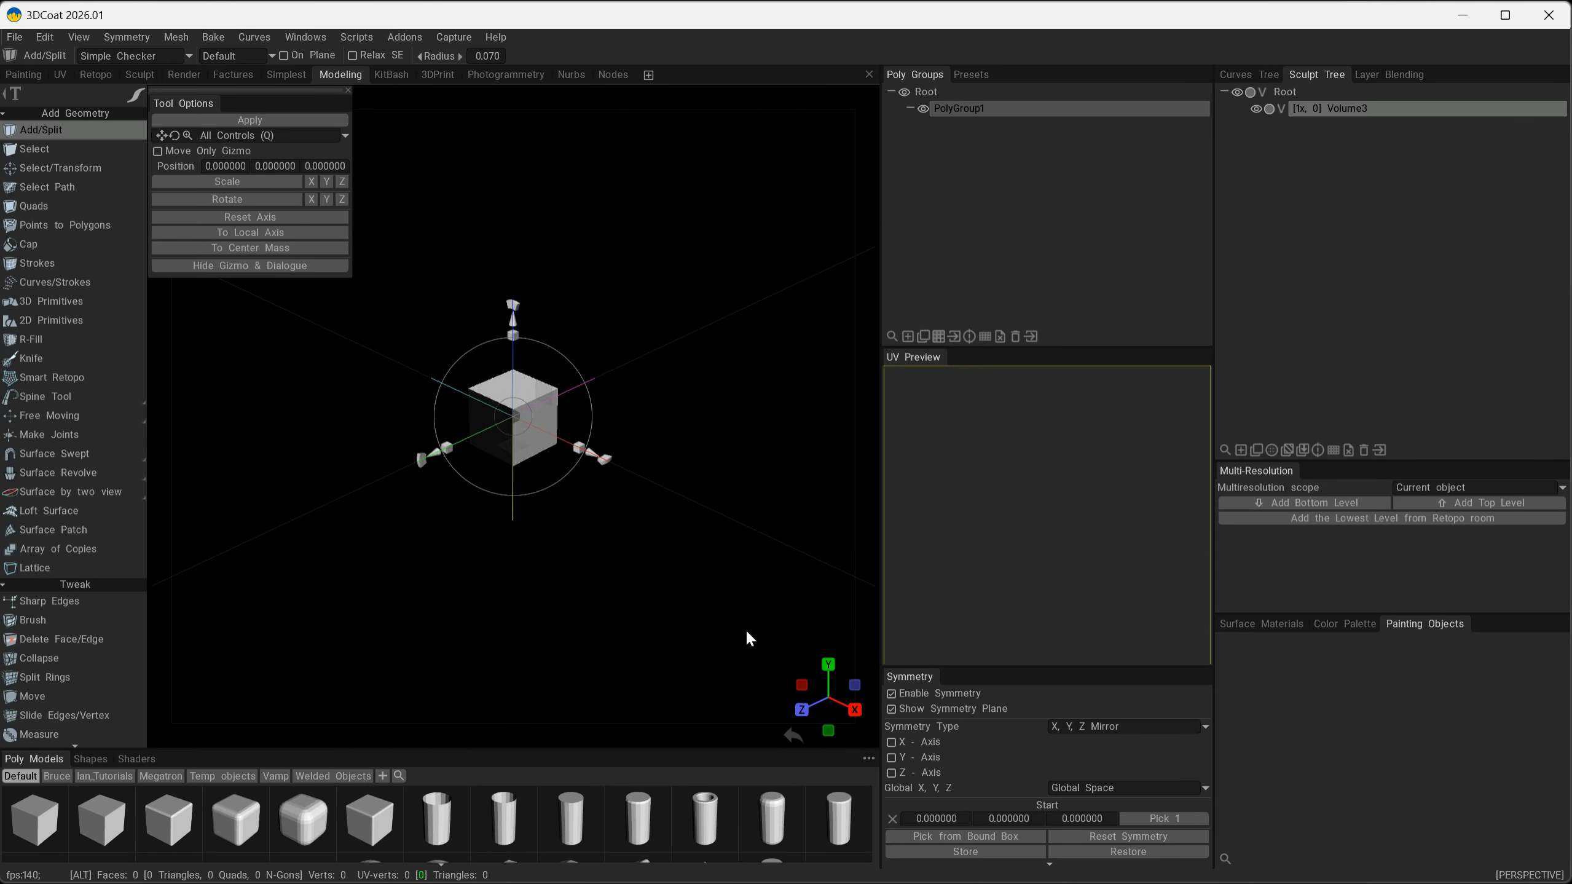
pyautogui.keyDown('alt'); pyautogui.moveTo(746, 628); pyautogui.dragTo(526, 578, button='right'); pyautogui.keyUp('alt')
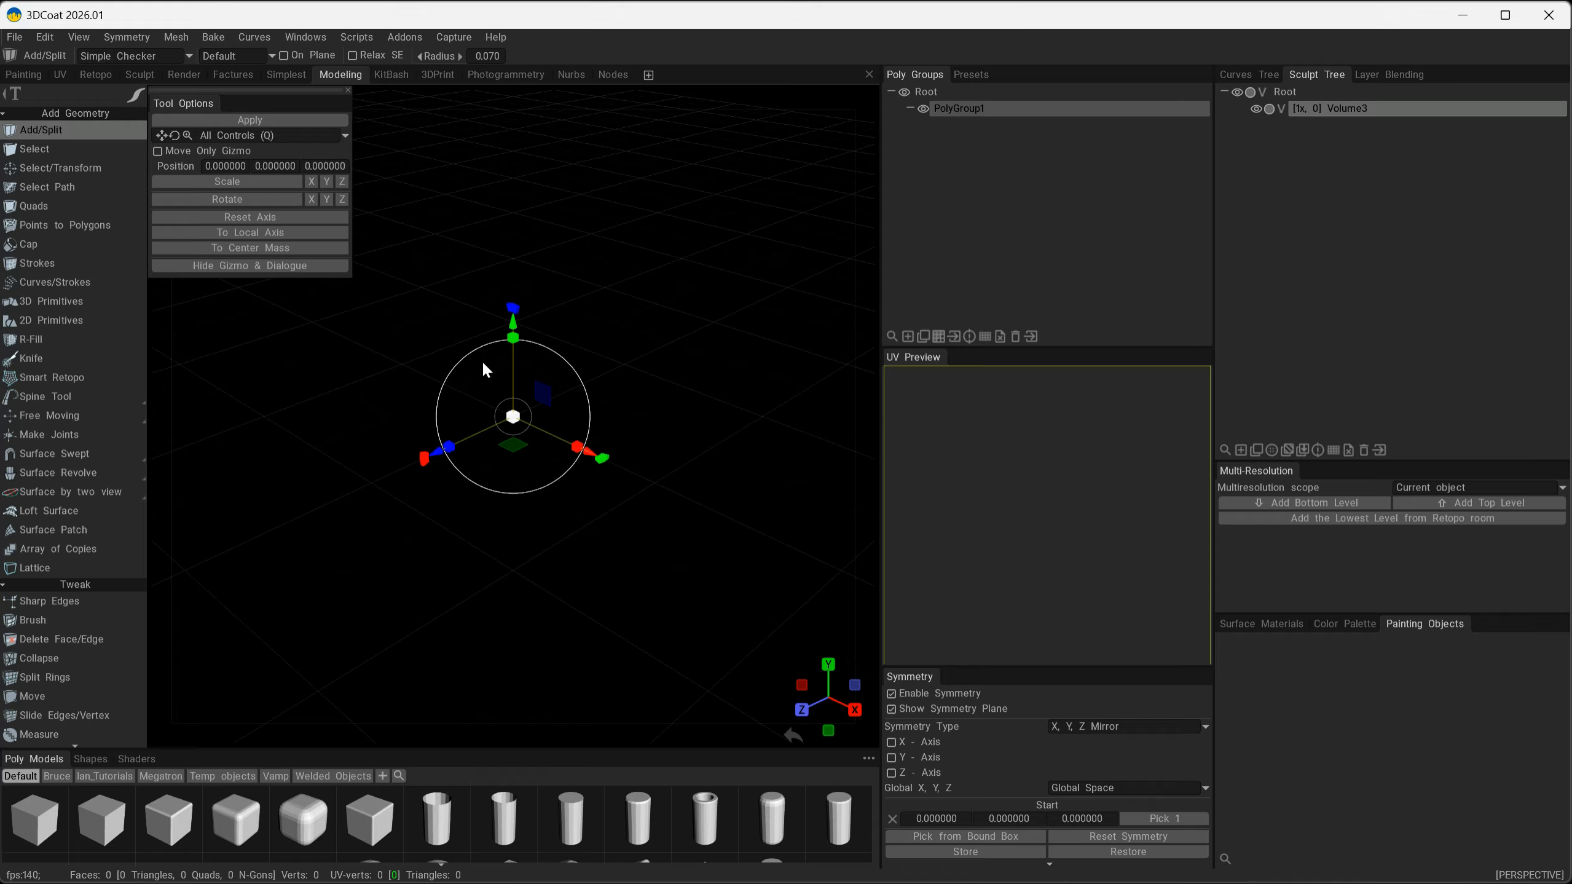
pyautogui.click(240, 121)
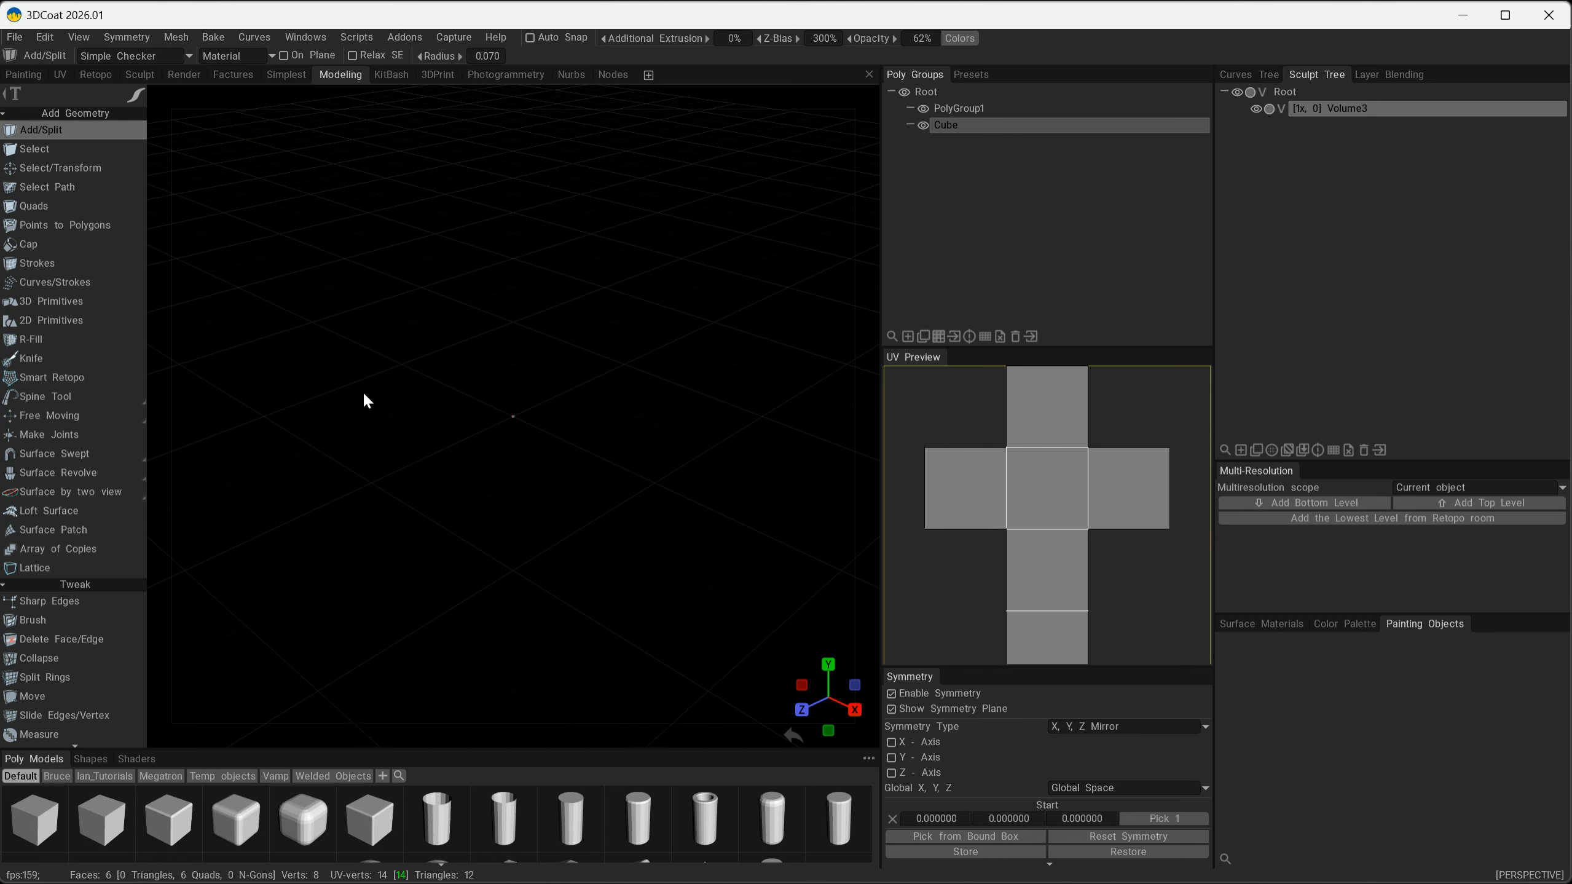
# Scale the scene up 10X twice with Scale Master, using the visual option that keeps the export size unchanged.
pyautogui.click(44, 36)
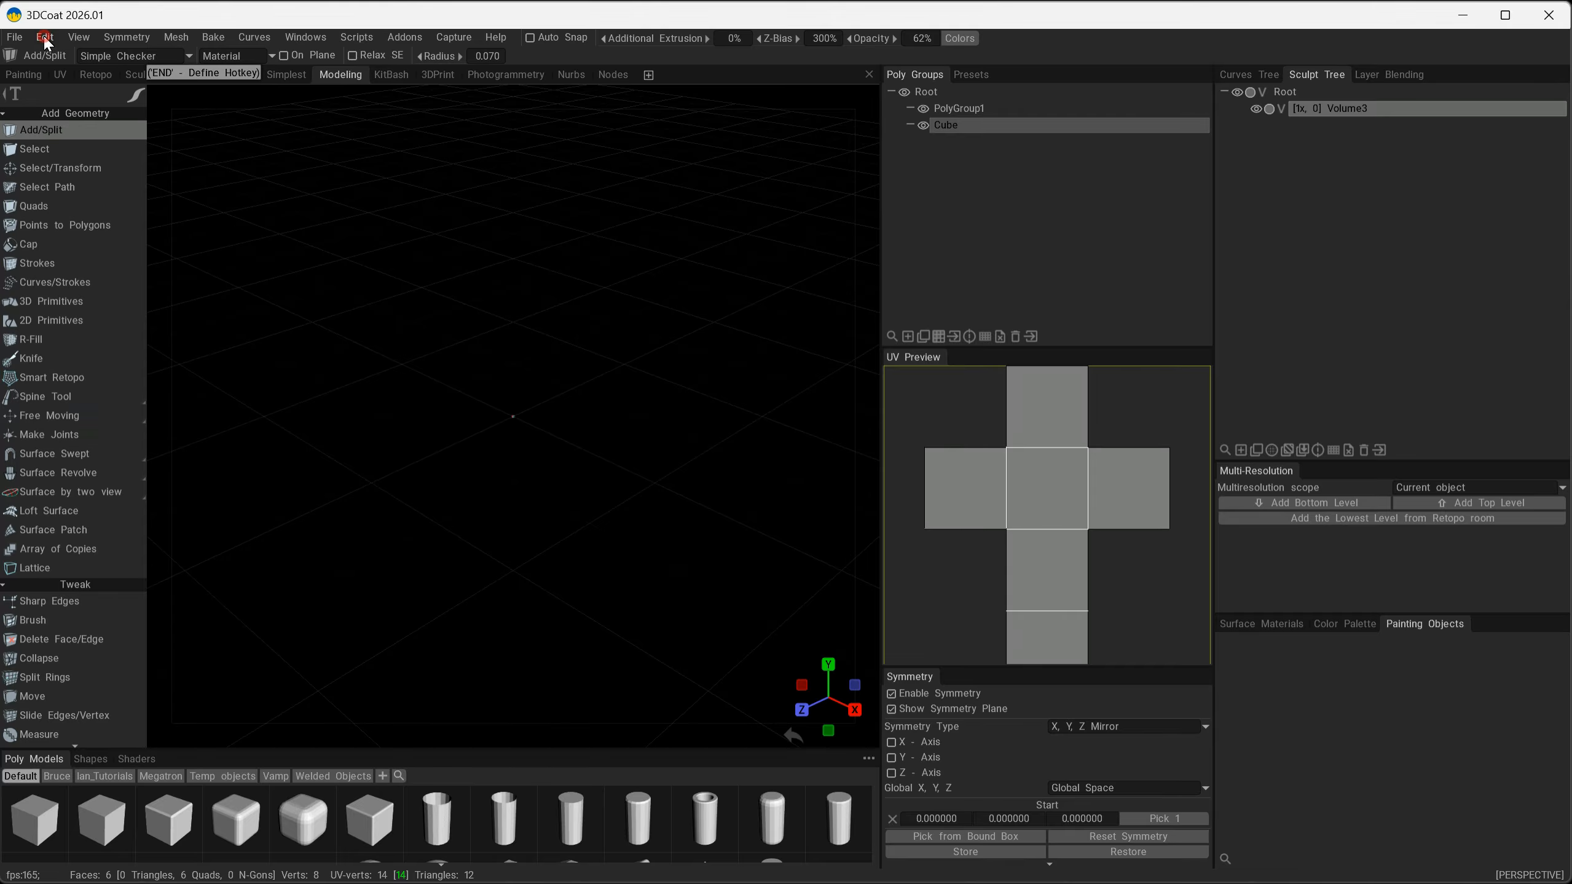
pyautogui.click(44, 36)
pyautogui.click(93, 110)
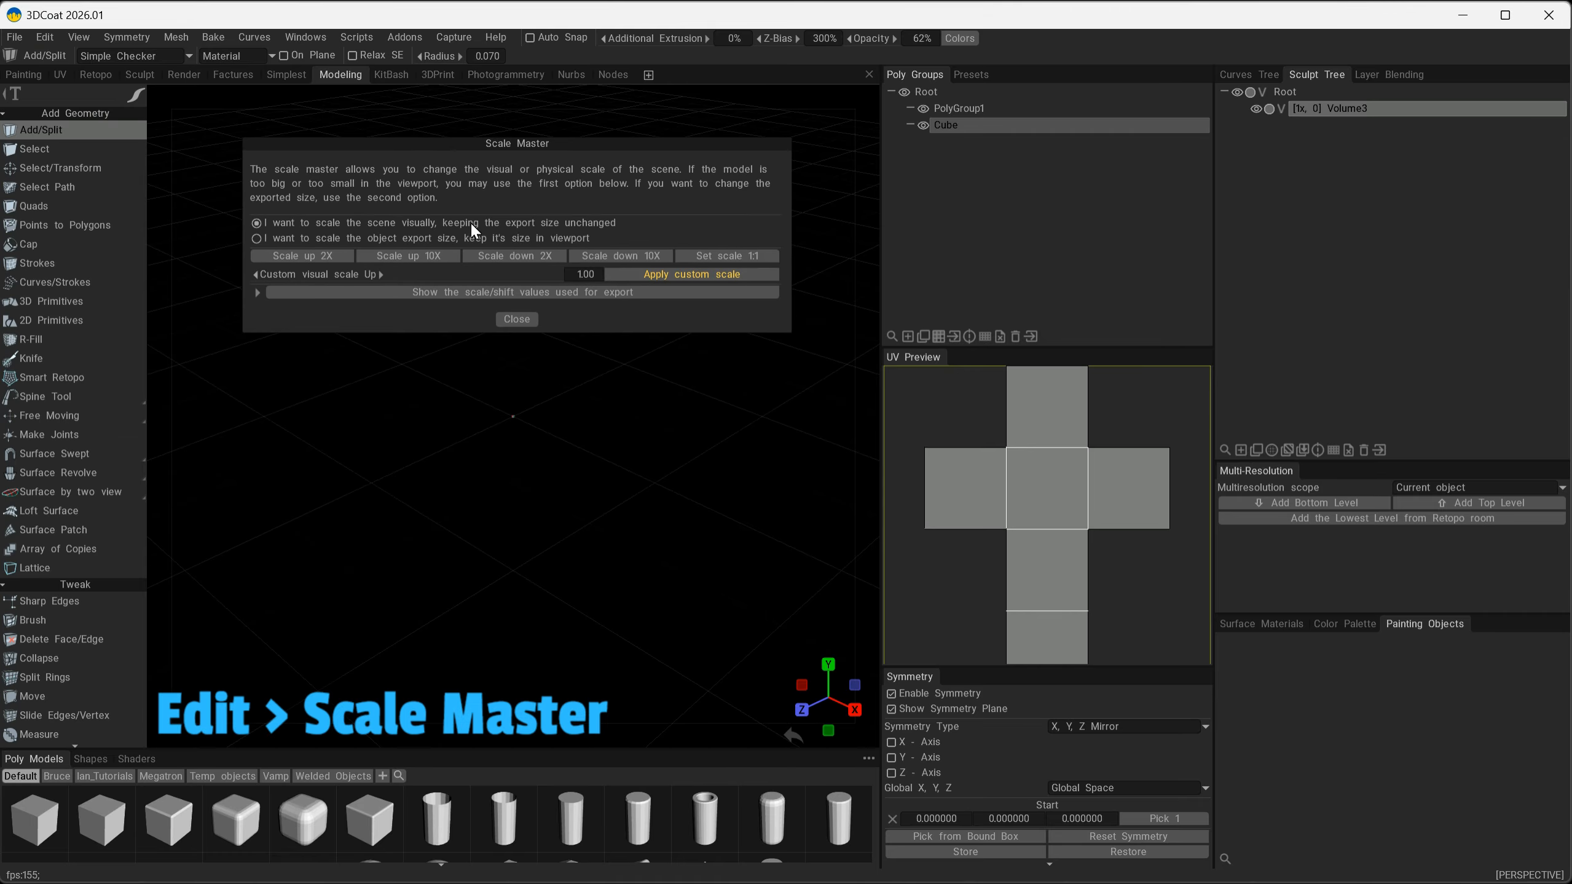
pyautogui.click(406, 258)
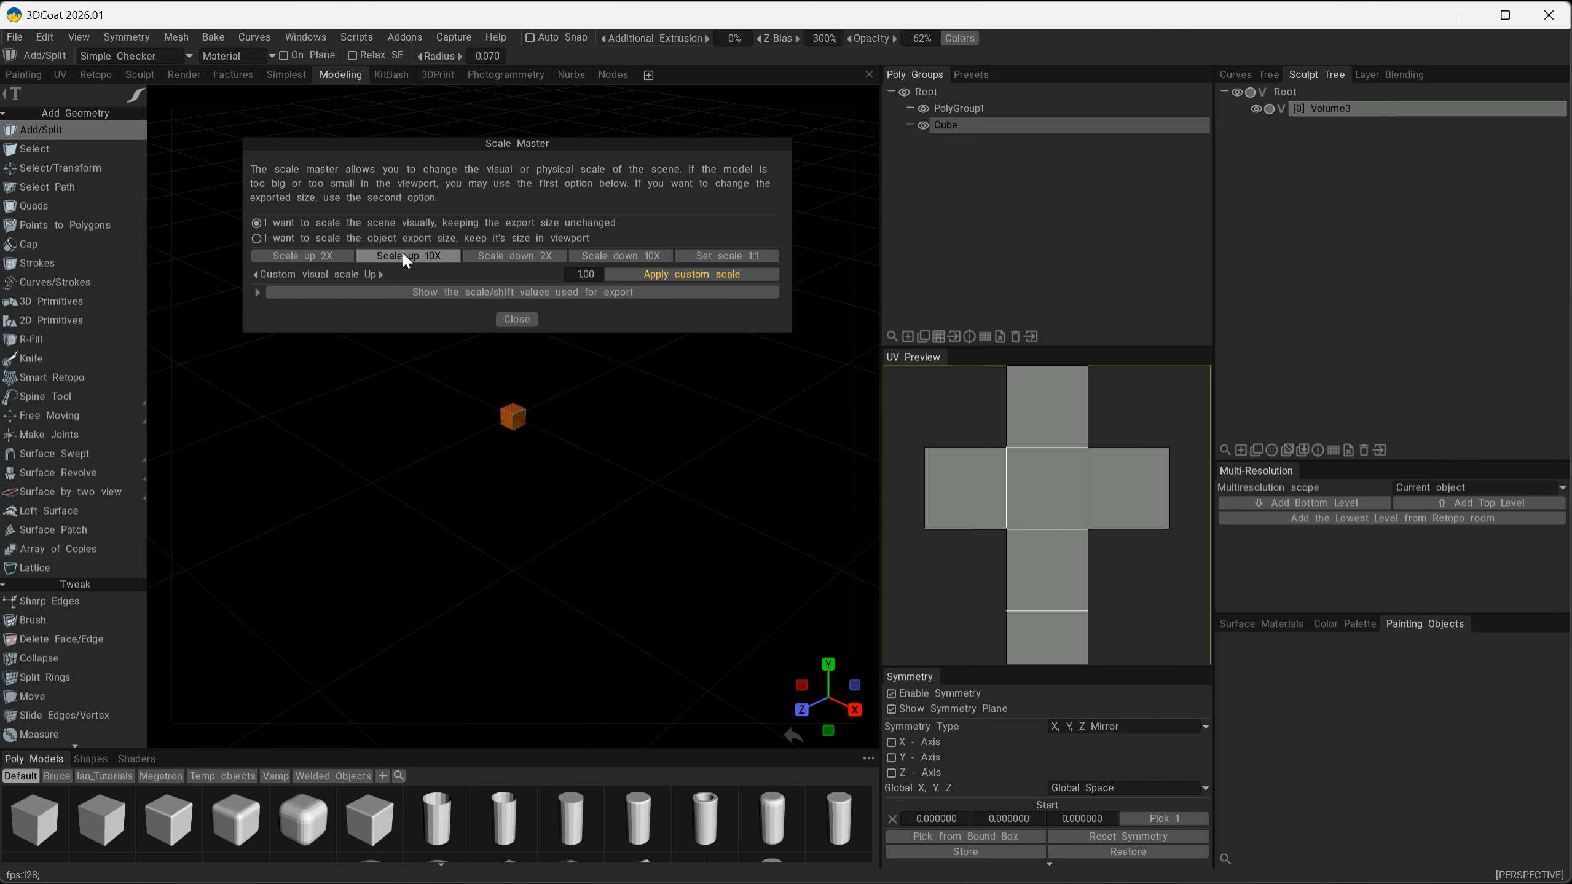
pyautogui.click(403, 254)
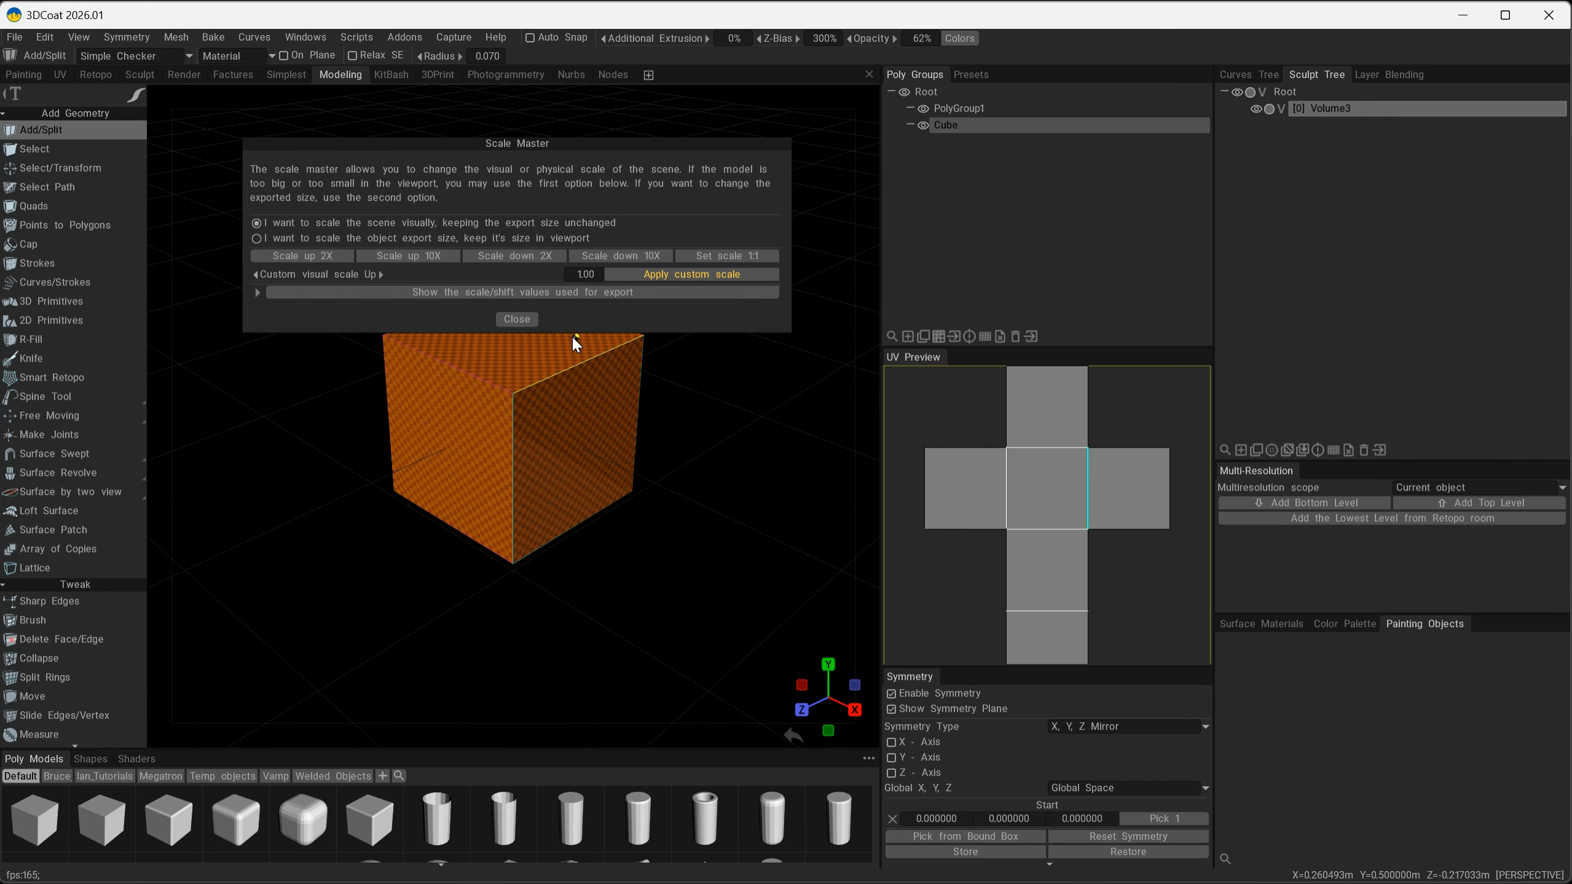
pyautogui.click(516, 319)
# In the orthographic top view, select all the cube's faces and transform them to about X 0.50, Z -0.49, aligning a corner with the grid centre.
pyautogui.keyDown('shift'); pyautogui.moveTo(332, 402); pyautogui.dragTo(475, 606); pyautogui.keyUp('shift')
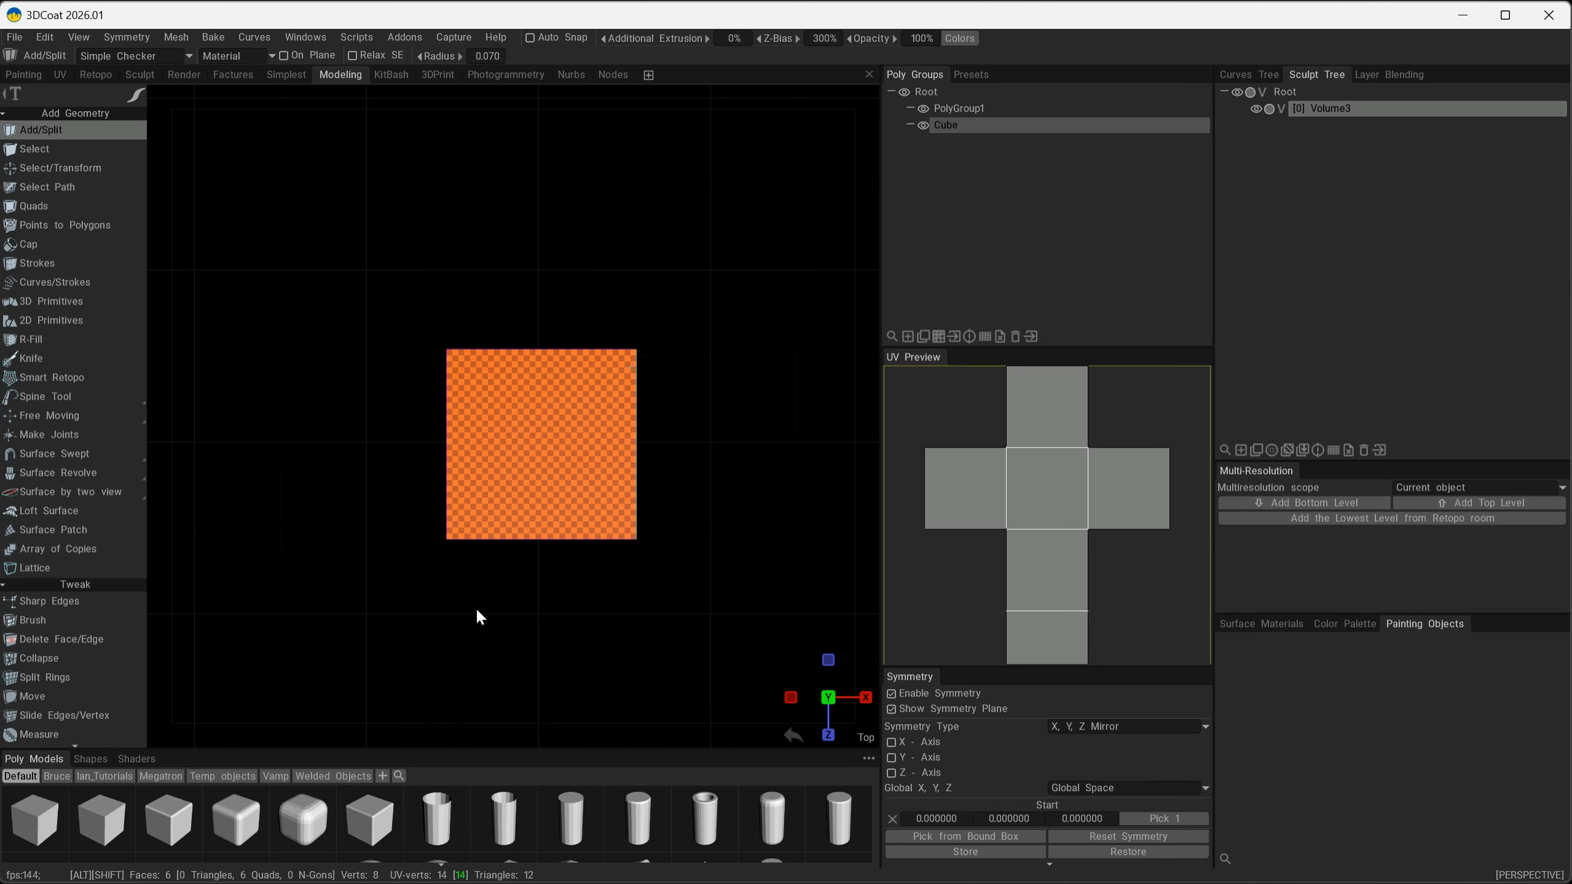
pyautogui.click(686, 98)
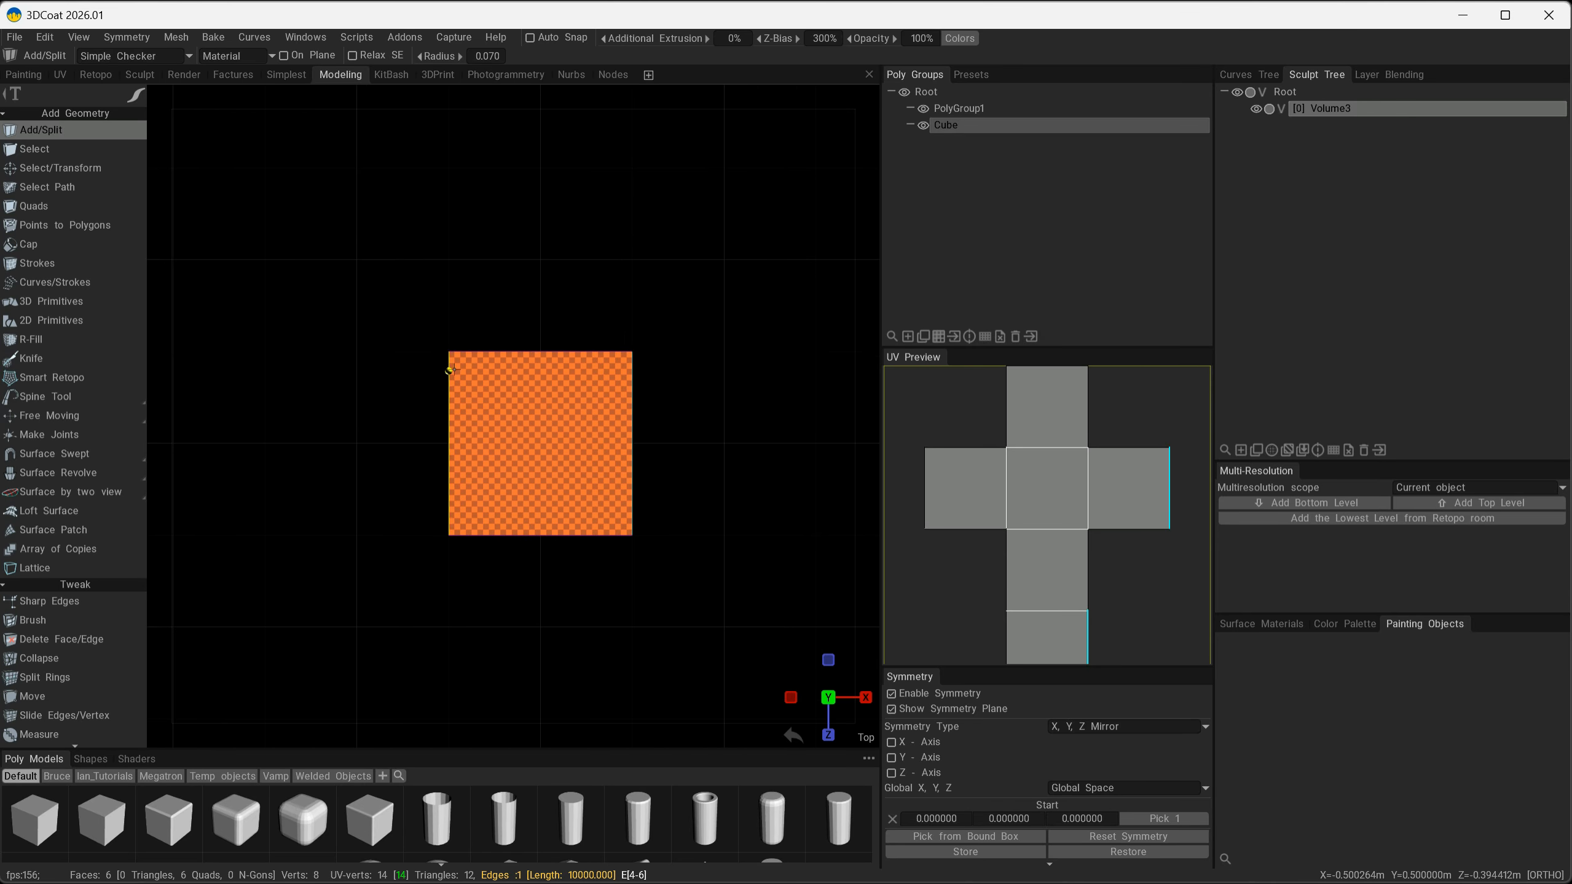
pyautogui.click(938, 336)
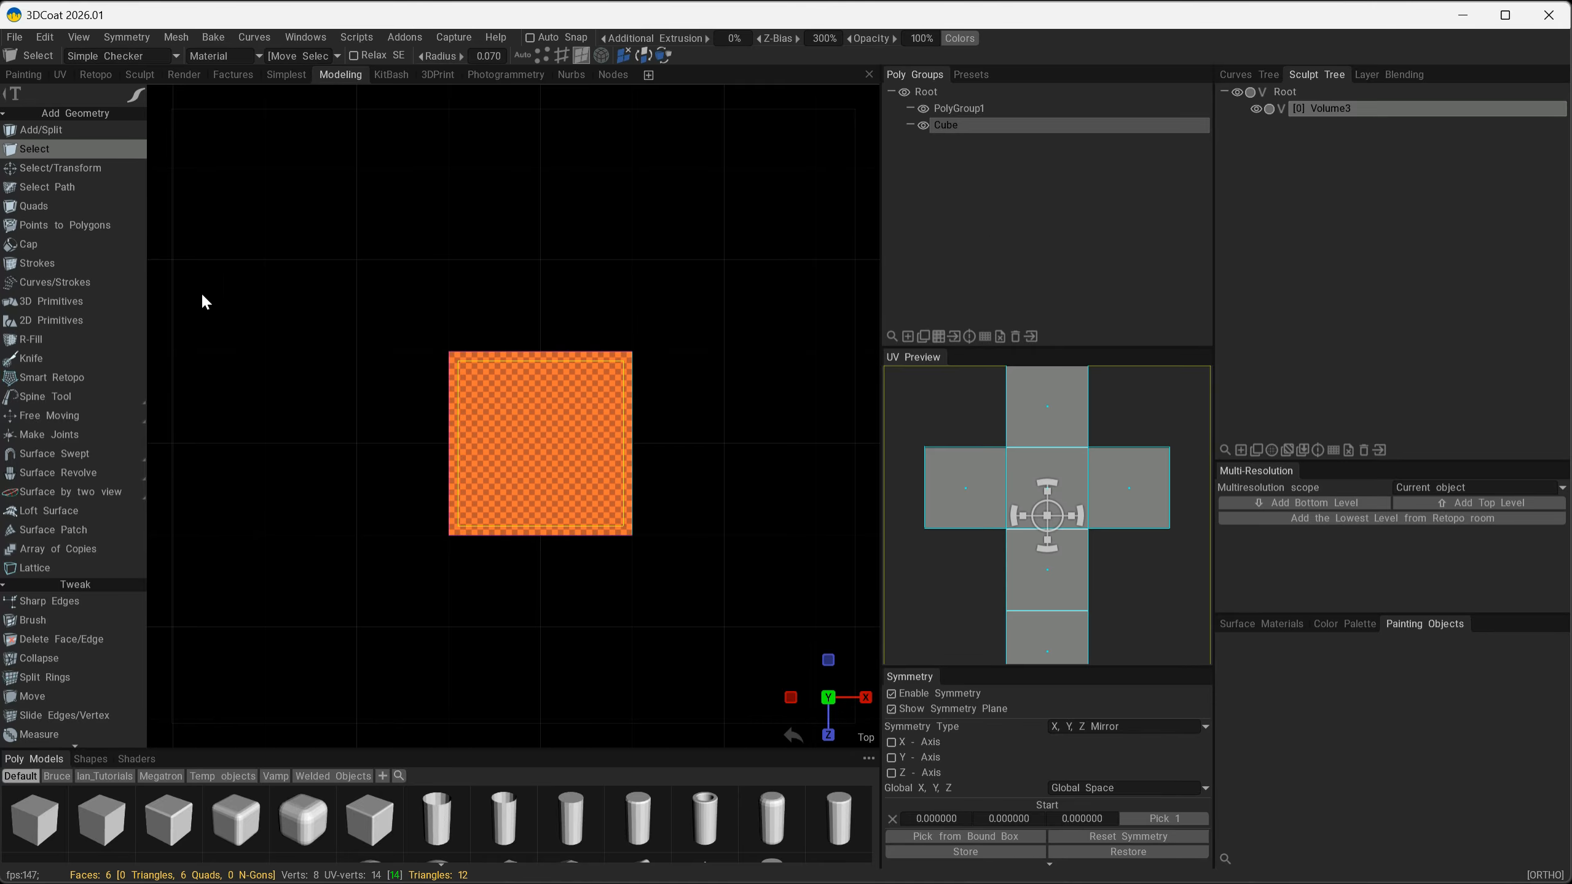
pyautogui.press('space')
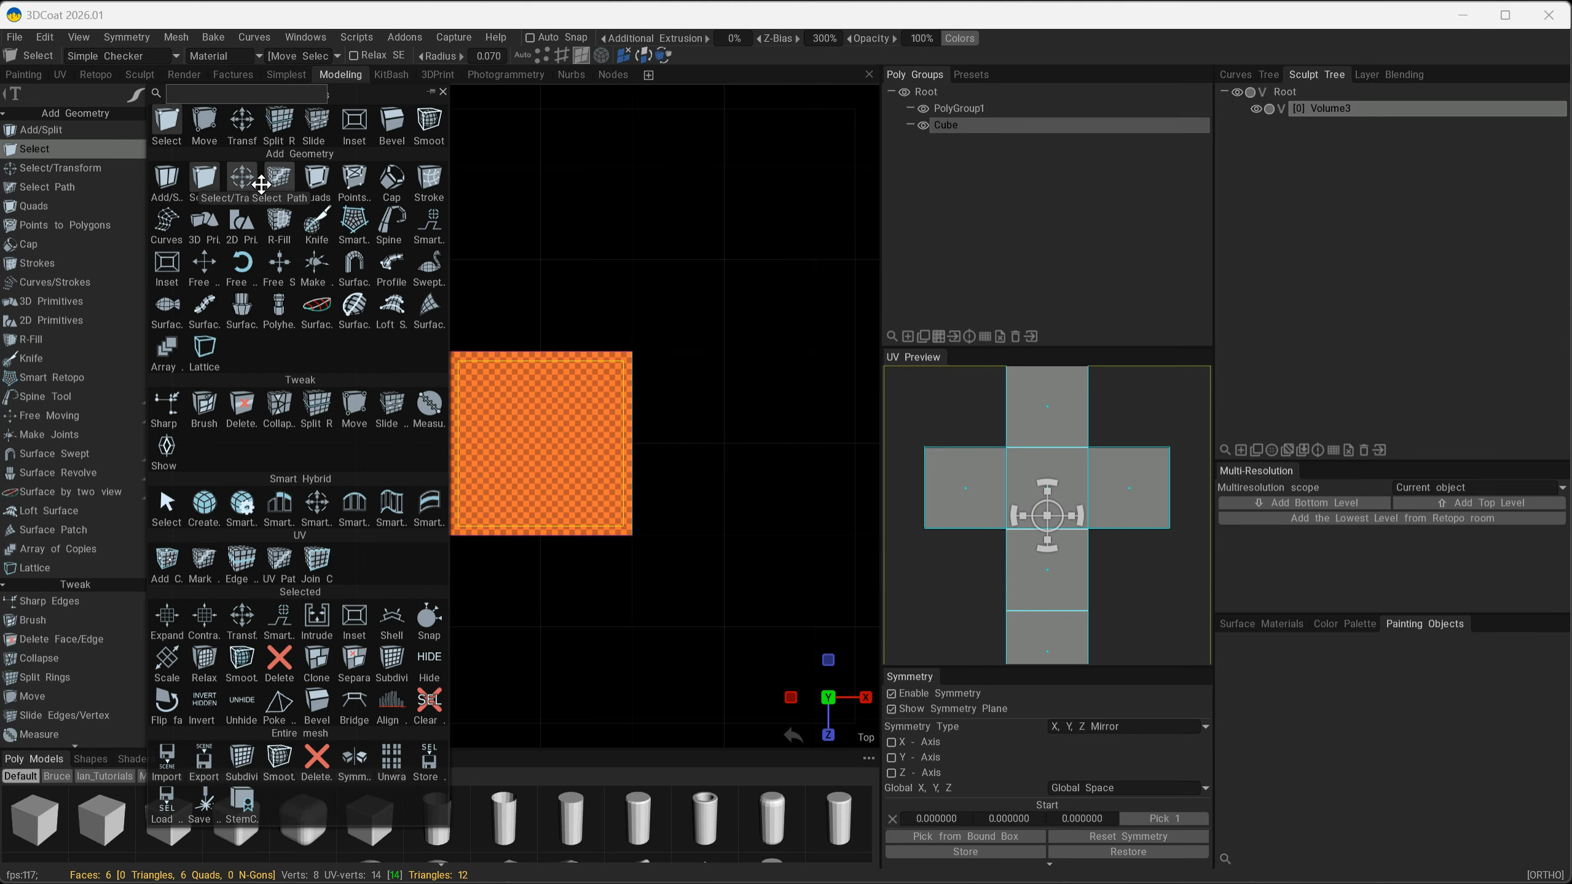
pyautogui.click(244, 121)
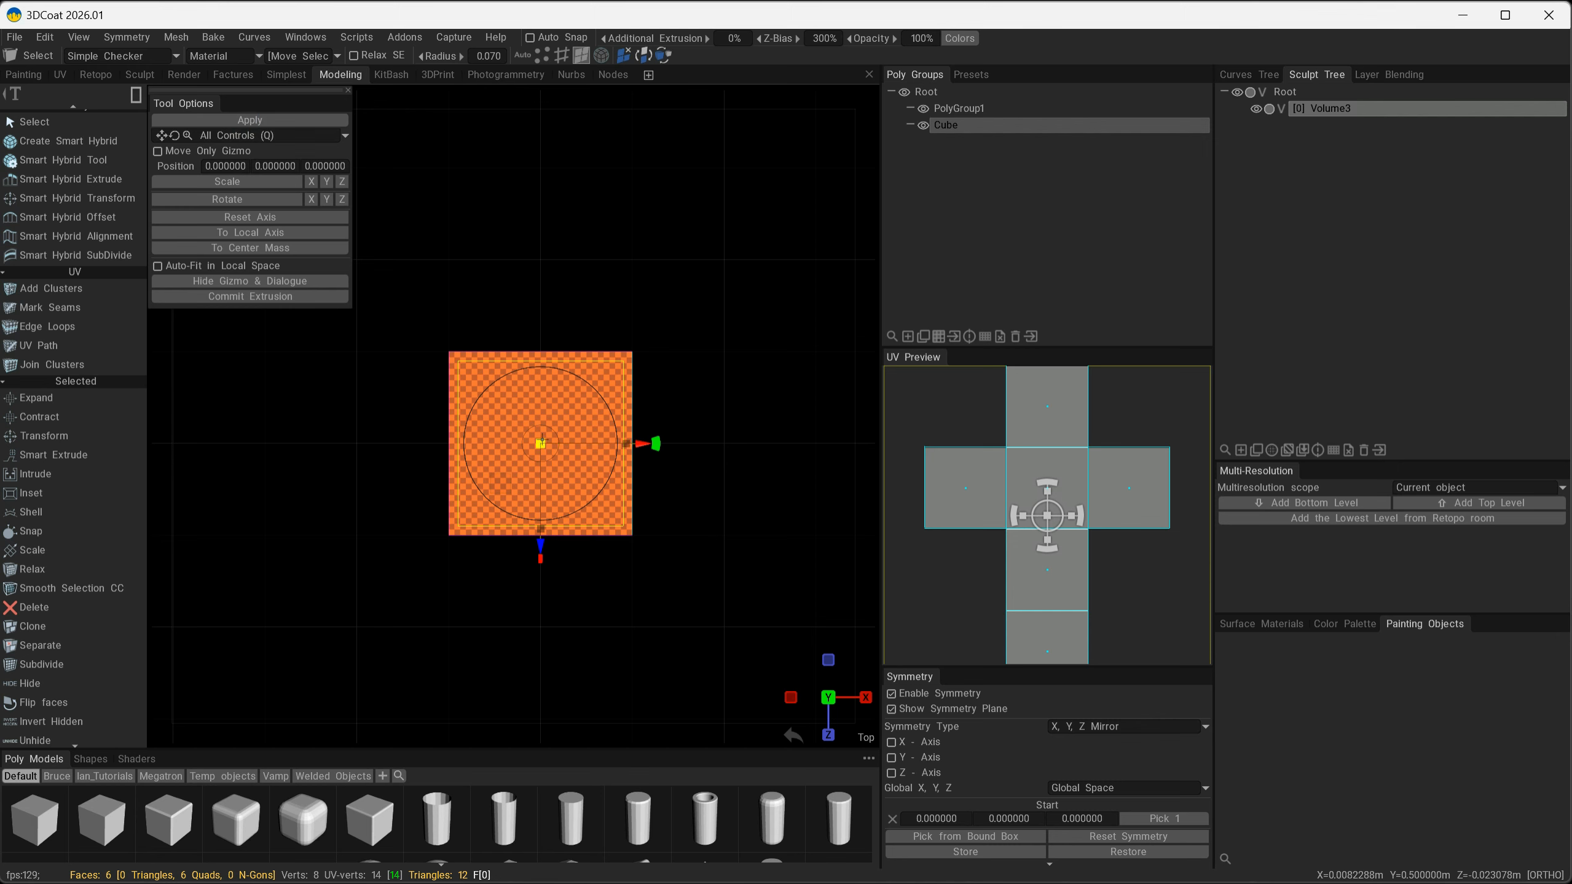
pyautogui.moveTo(545, 438); pyautogui.dragTo(640, 352)
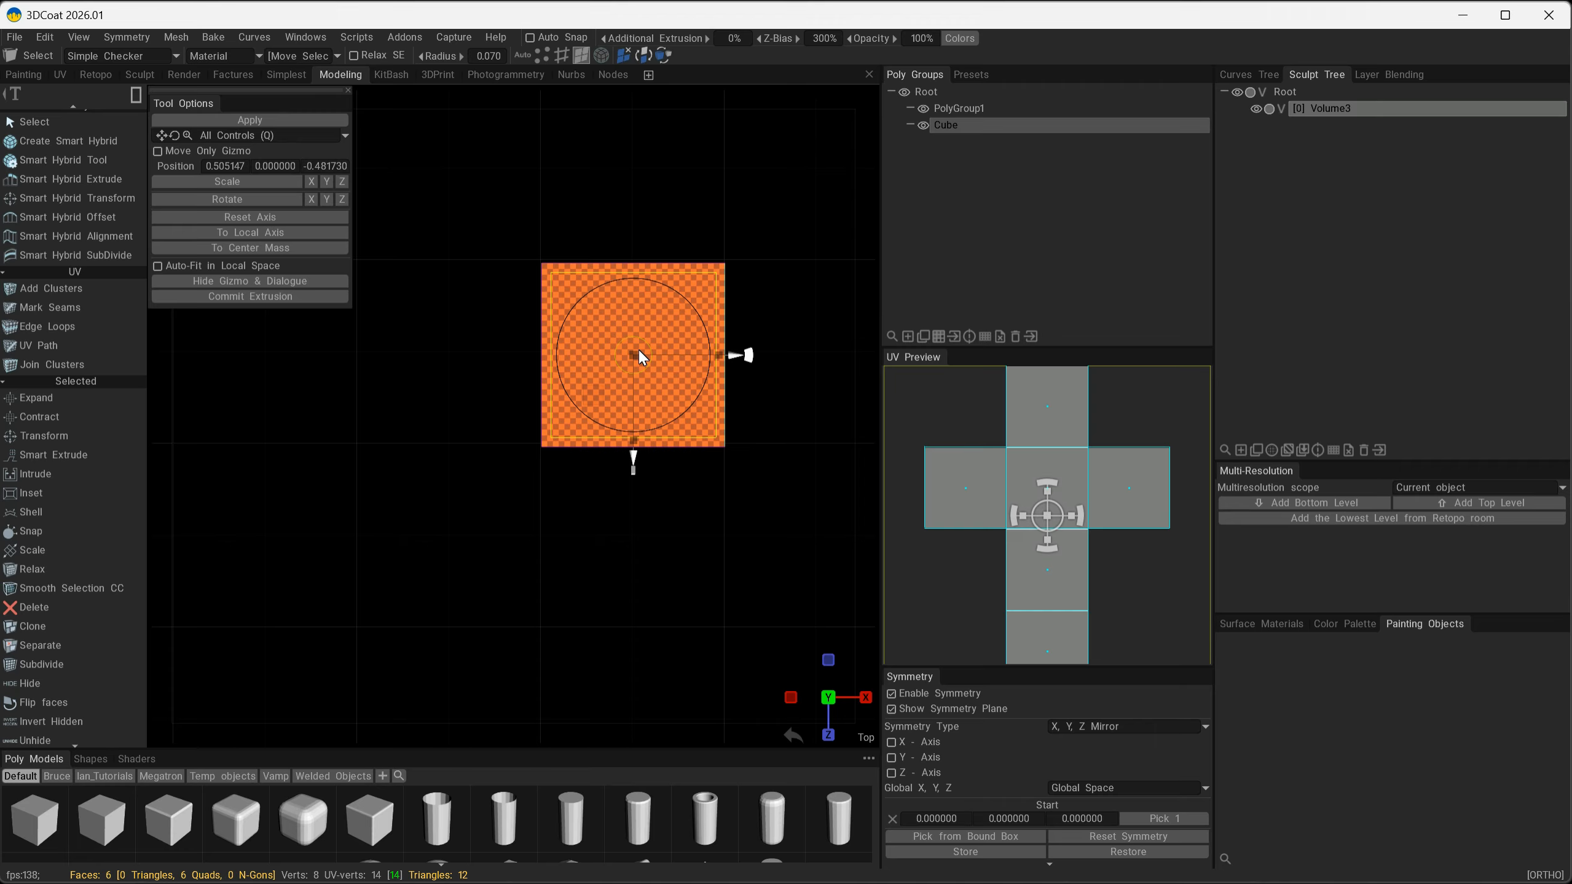
pyautogui.moveTo(639, 351); pyautogui.dragTo(638, 349)
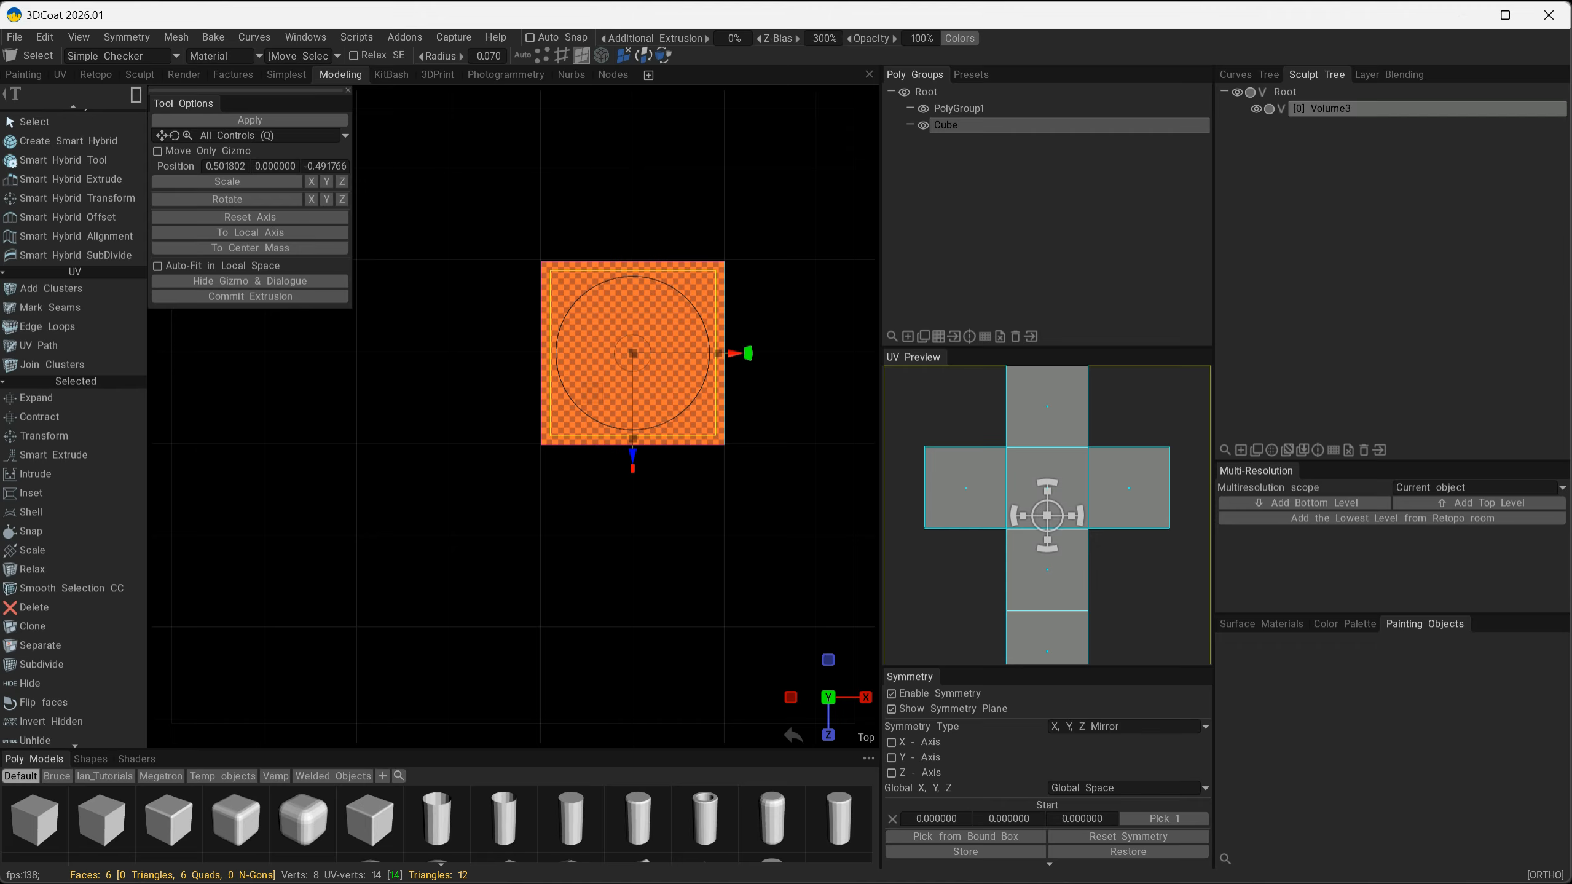
# Centre the cube at the grid origin by setting its X and Z position to 0.
pyautogui.click(237, 167)
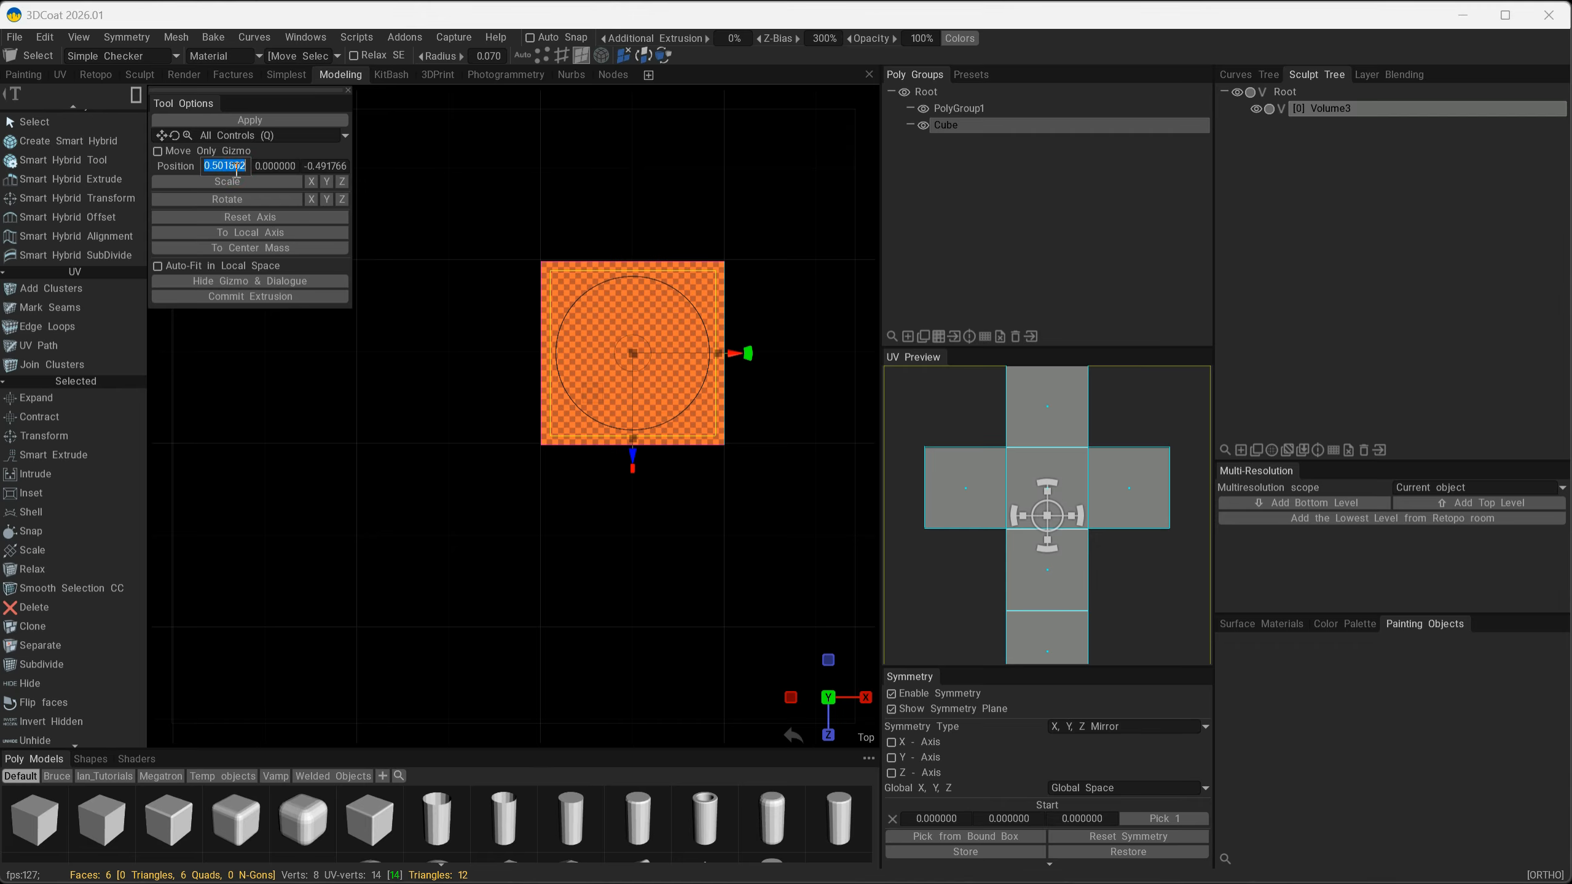
pyautogui.write('0')
pyautogui.press('Return')
pyautogui.click(328, 167)
pyautogui.write('0')
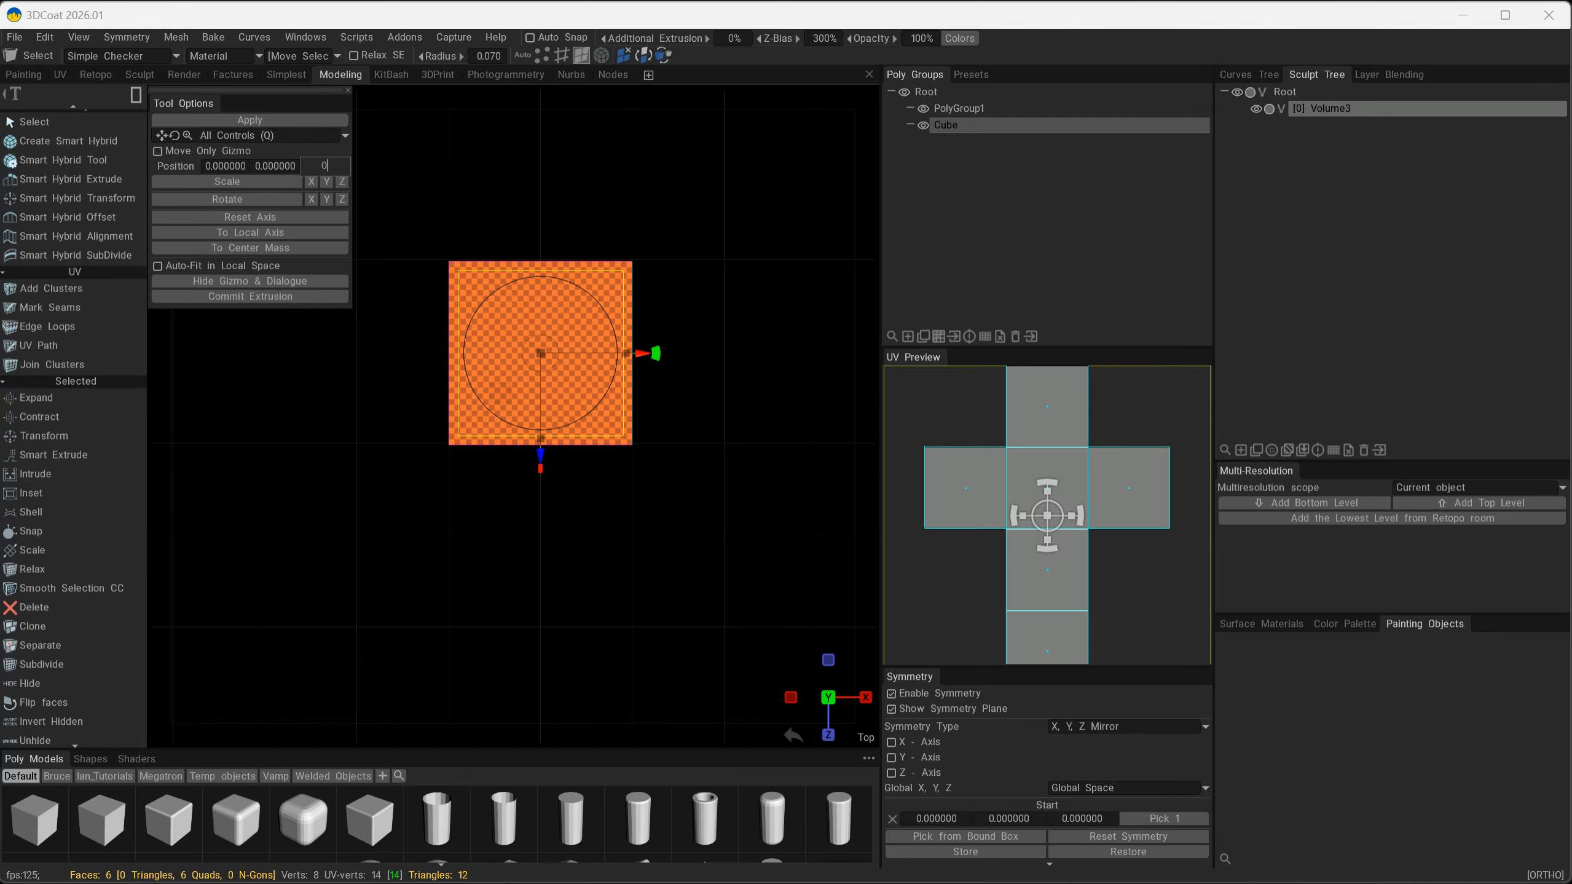
pyautogui.press('Return')
# In the orthographic front view, measure the cube's full width from side edge to side edge in metres.
pyautogui.moveTo(520, 576); pyautogui.dragTo(407, 360)
pyautogui.moveTo(700, 372); pyautogui.dragTo(744, 341, button='middle')
pyautogui.moveTo(744, 342); pyautogui.dragTo(752, 406, button='right')
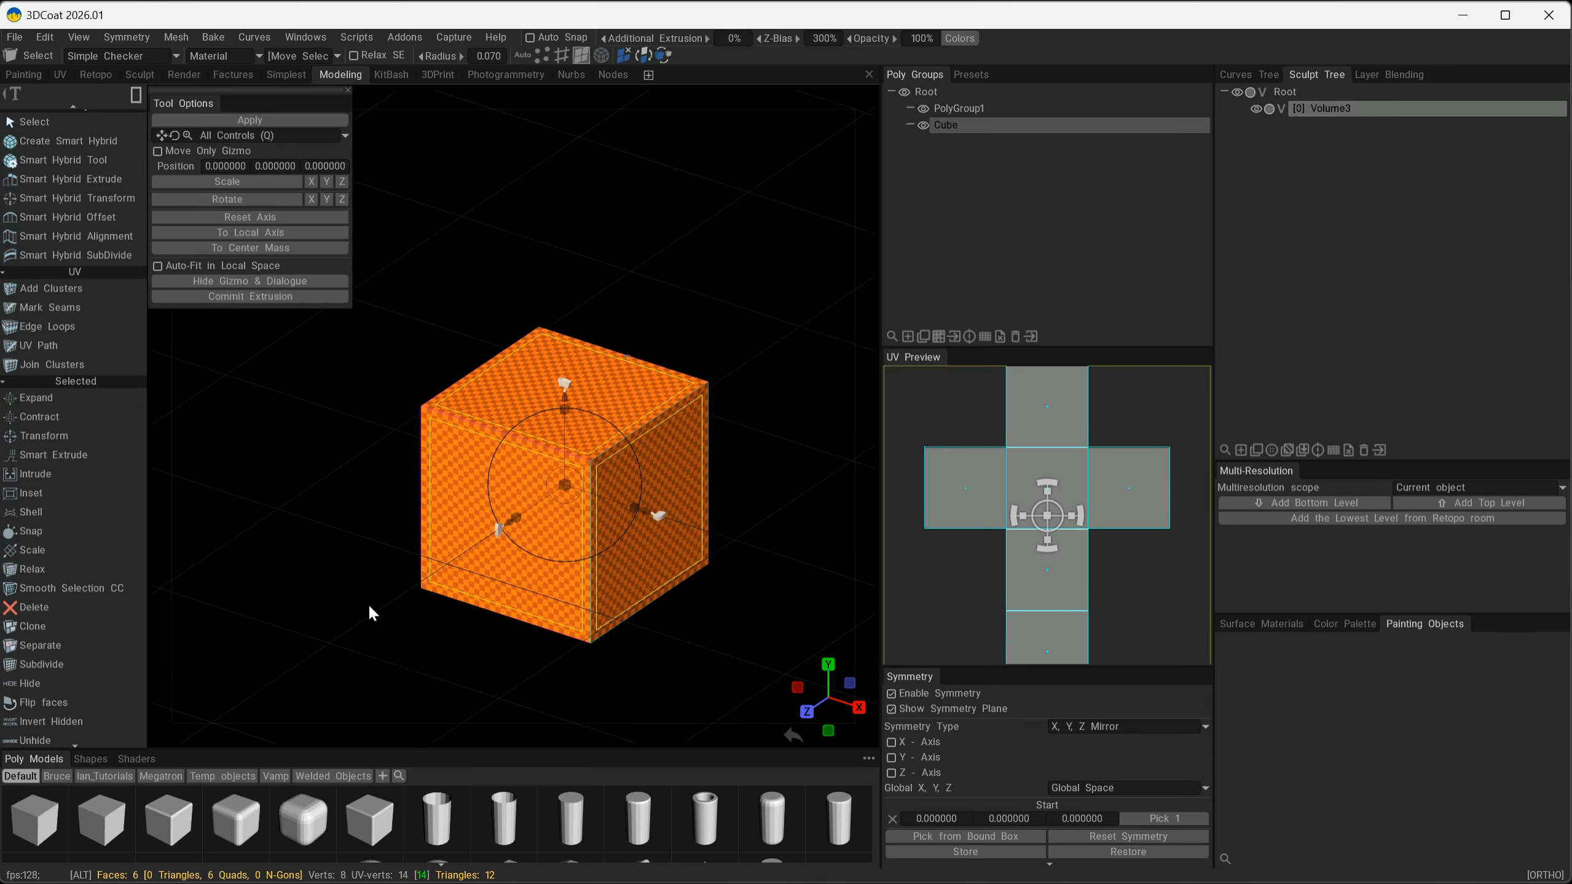
pyautogui.keyDown('alt'); pyautogui.moveTo(368, 603); pyautogui.dragTo(510, 554); pyautogui.keyUp('alt')
pyautogui.keyDown('alt'); pyautogui.moveTo(539, 585); pyautogui.dragTo(425, 601, button='middle'); pyautogui.keyUp('alt')
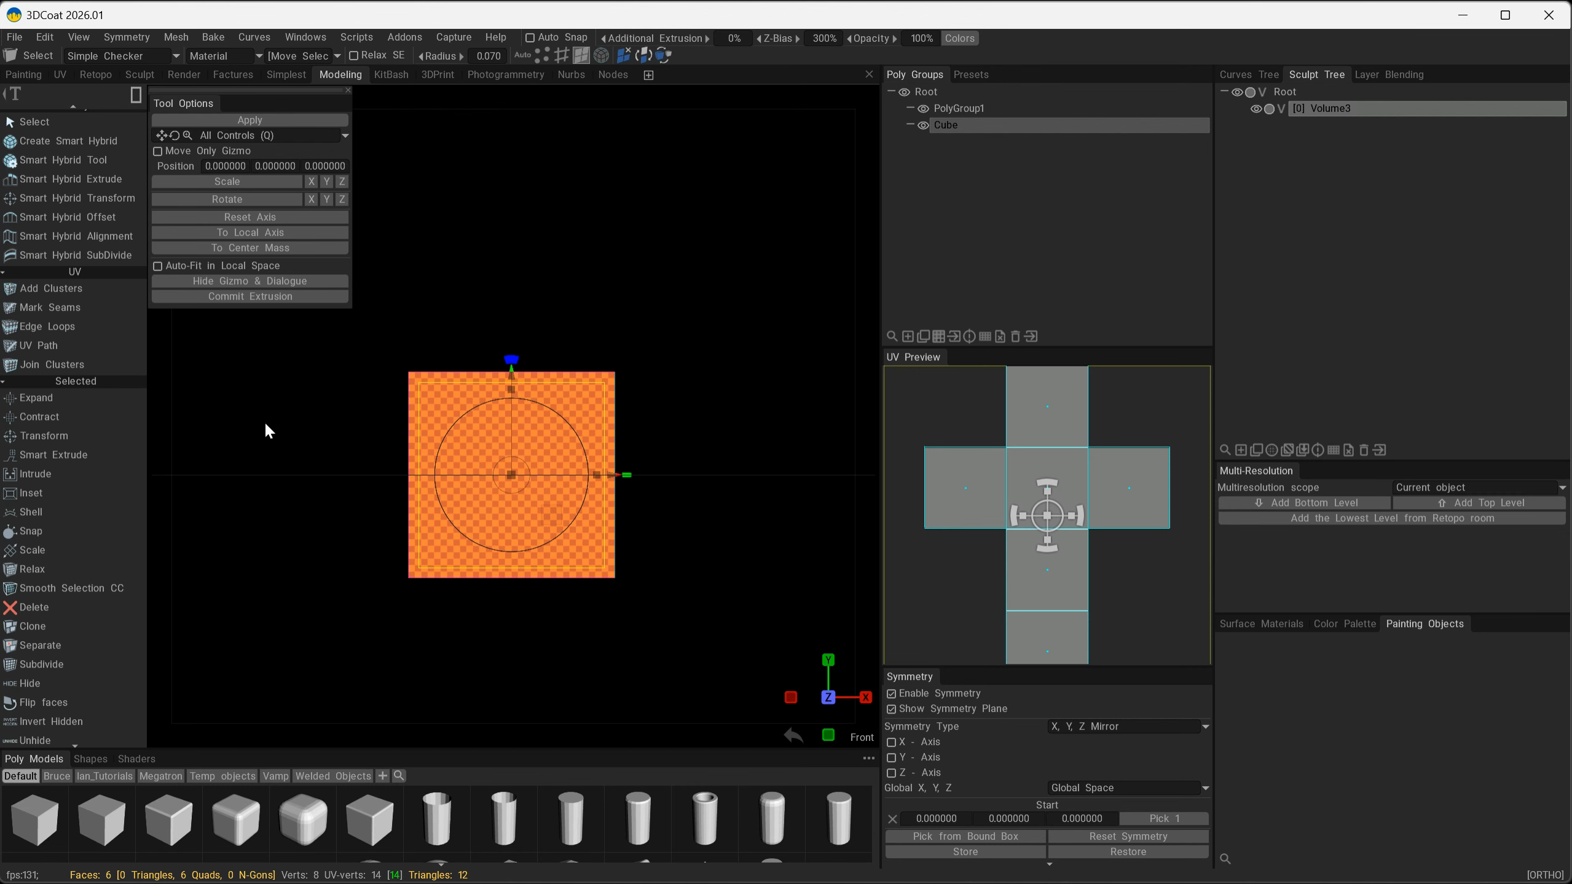
pyautogui.press('space')
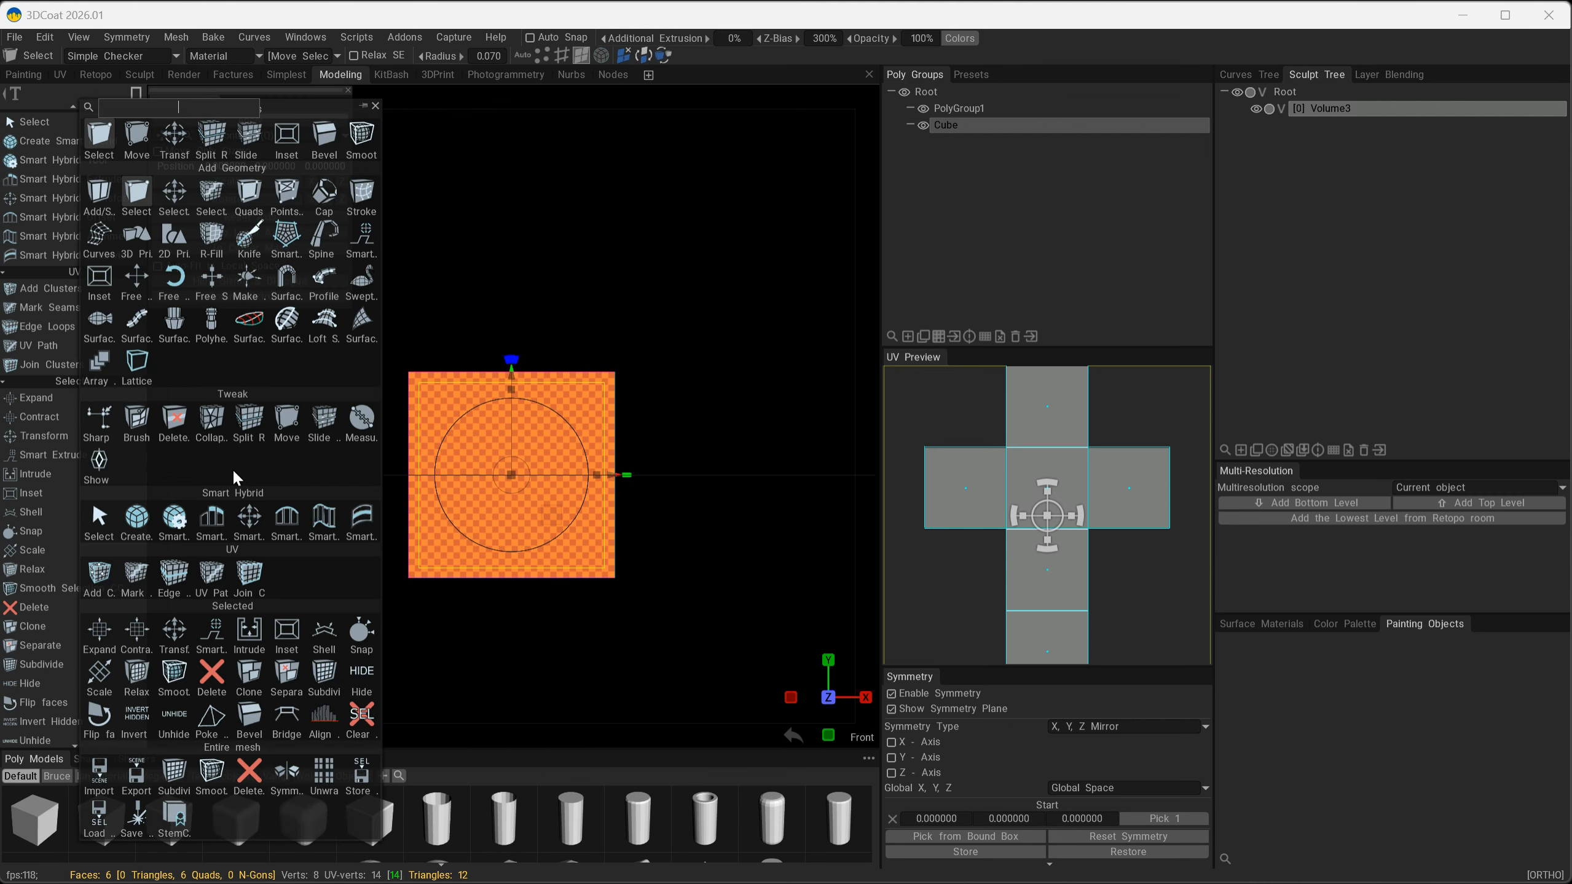
pyautogui.click(362, 420)
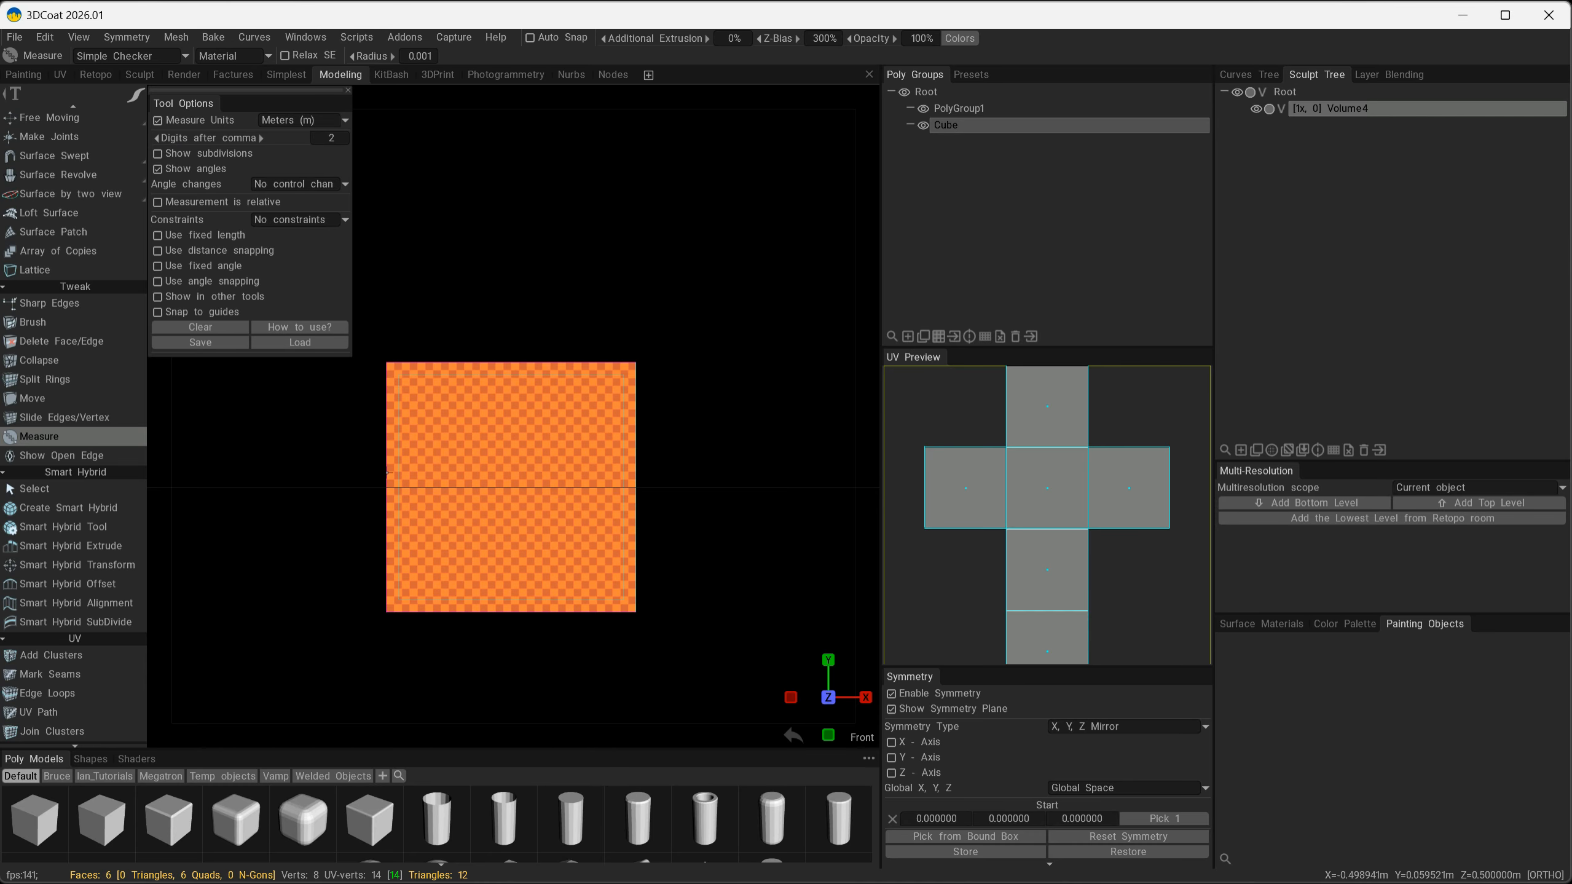
pyautogui.moveTo(386, 472); pyautogui.dragTo(636, 473)
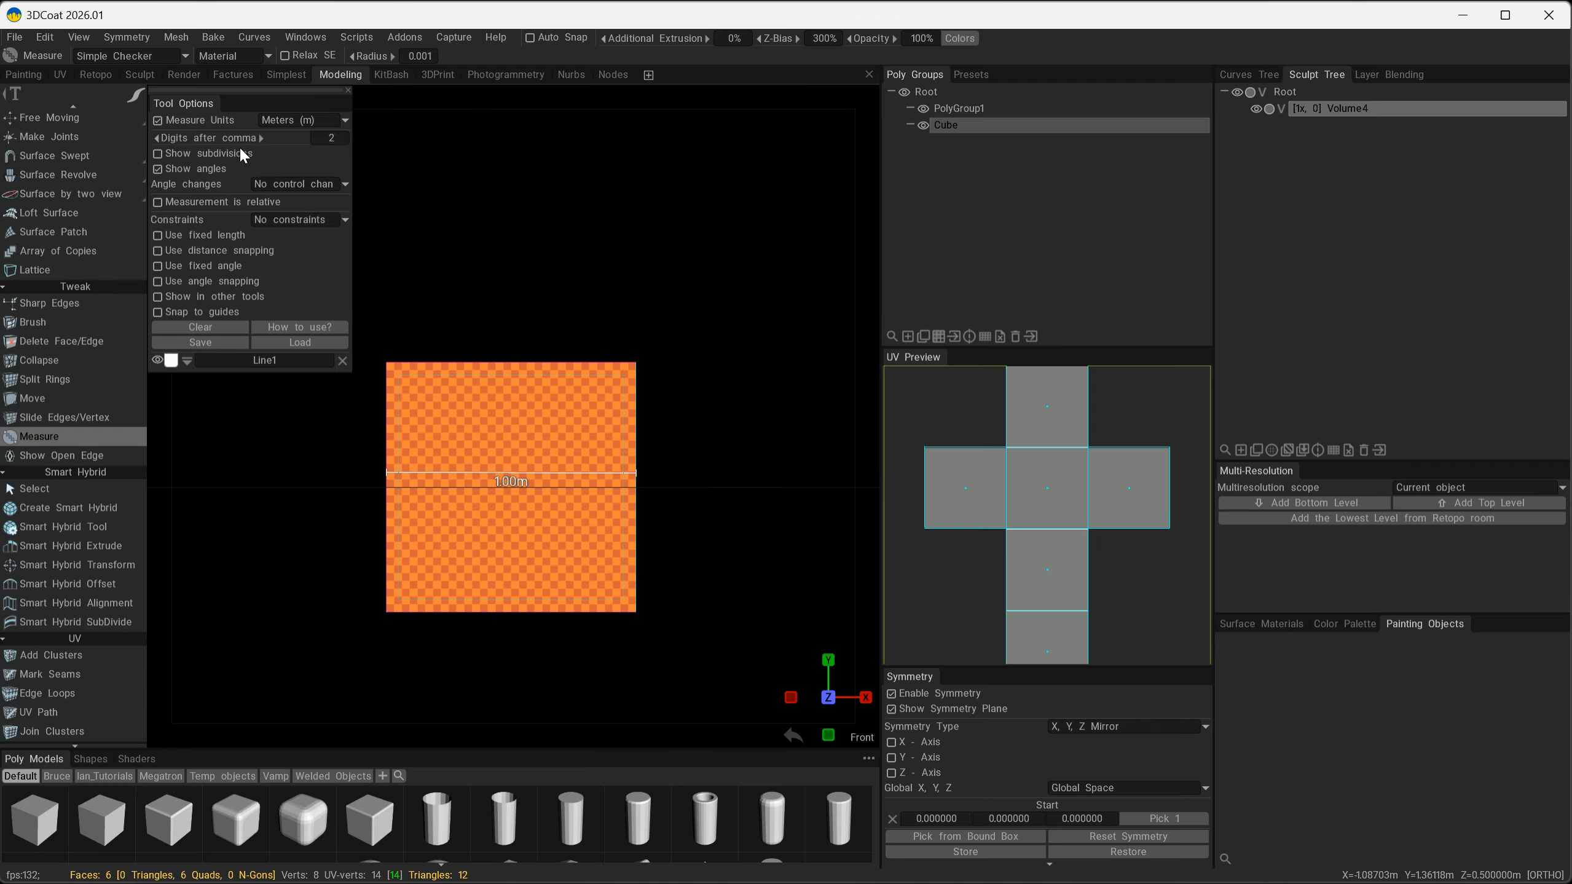
# Set the measurement display to 0 digits after the comma.
pyautogui.moveTo(247, 138); pyautogui.dragTo(184, 145)
pyautogui.doubleClick(333, 139)
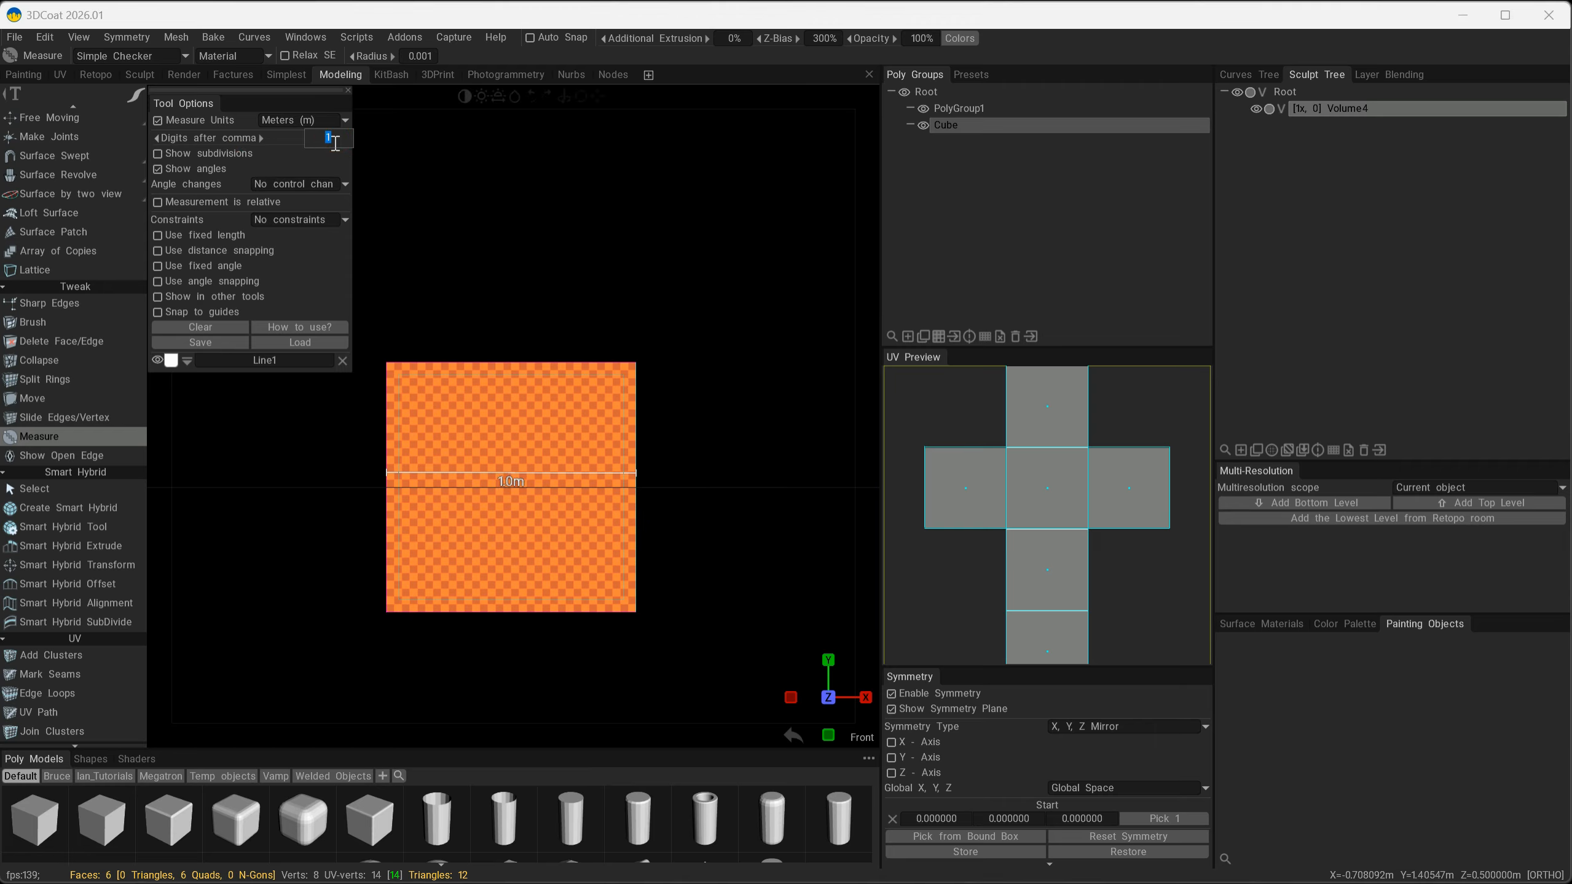
pyautogui.write('0')
pyautogui.press('Return')
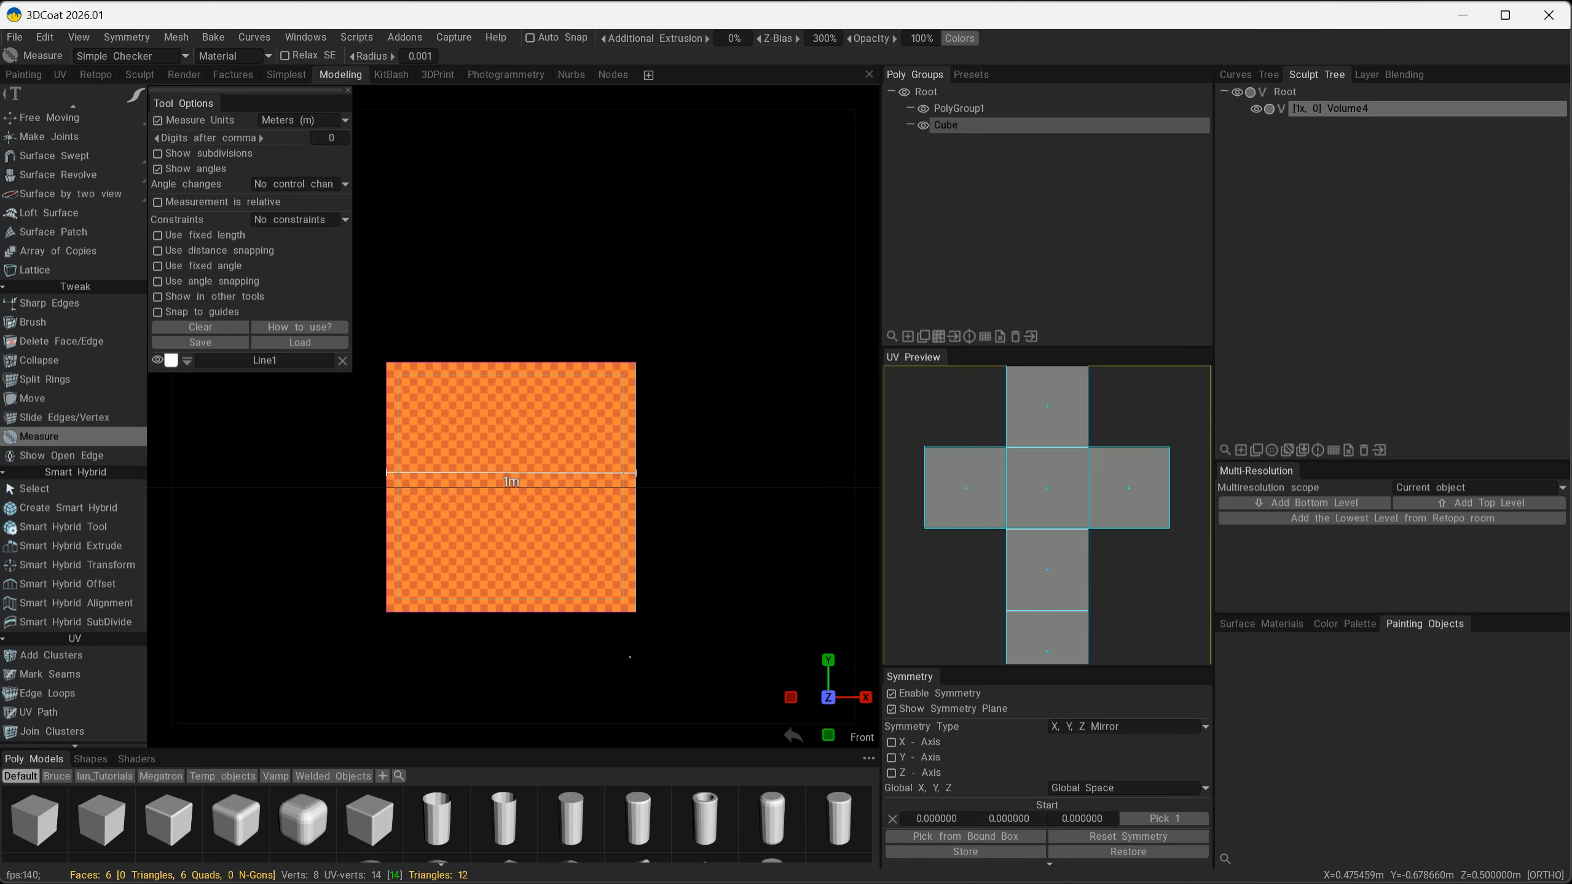
# In the orthographic top view, measure one grid square's width along the grid line behind the cube.
pyautogui.keyDown('alt'); pyautogui.moveTo(691, 301); pyautogui.dragTo(691, 606); pyautogui.keyUp('alt')
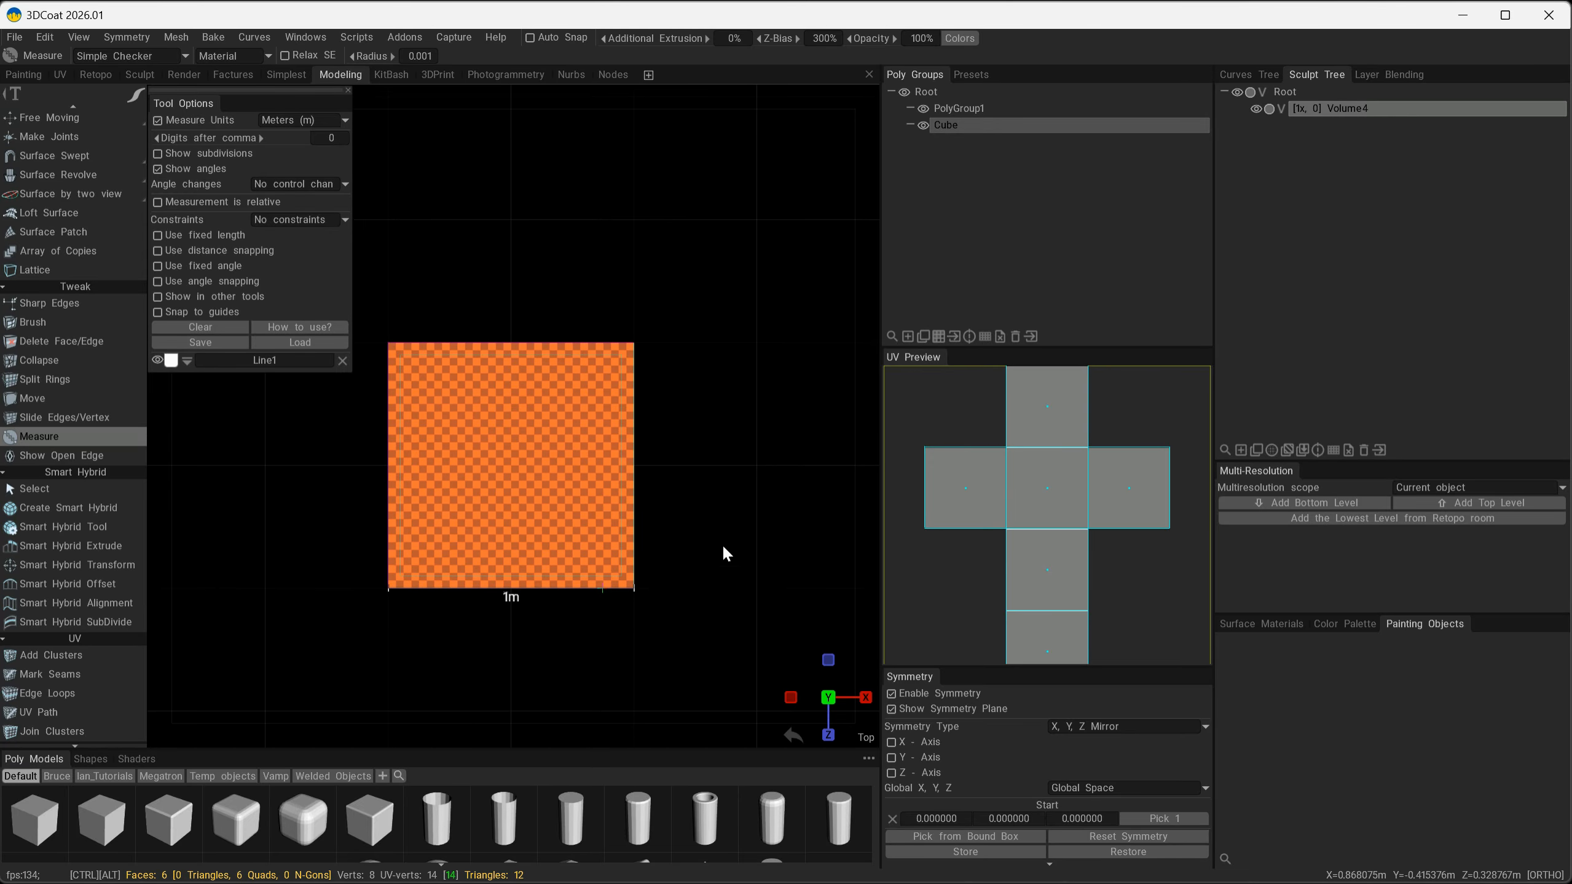
pyautogui.keyDown('ctrl'); pyautogui.keyDown('alt'); pyautogui.moveTo(724, 547); pyautogui.dragTo(687, 514); pyautogui.keyUp('alt'); pyautogui.keyUp('ctrl')
pyautogui.keyDown('alt'); pyautogui.moveTo(687, 514); pyautogui.dragTo(776, 622, button='middle'); pyautogui.keyUp('alt')
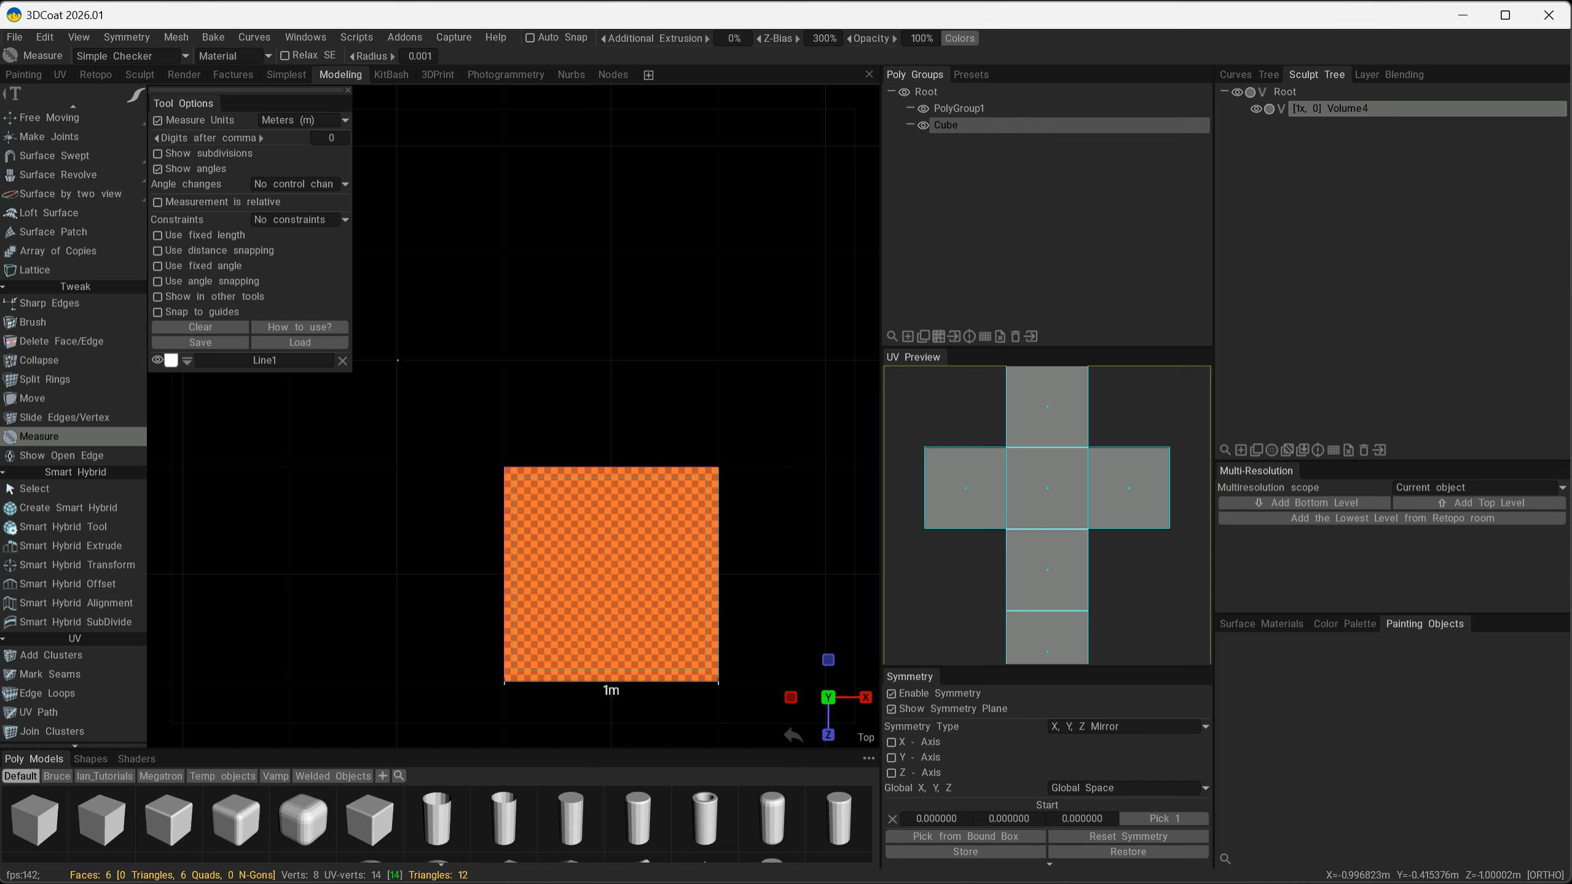
pyautogui.moveTo(397, 360); pyautogui.dragTo(612, 361)
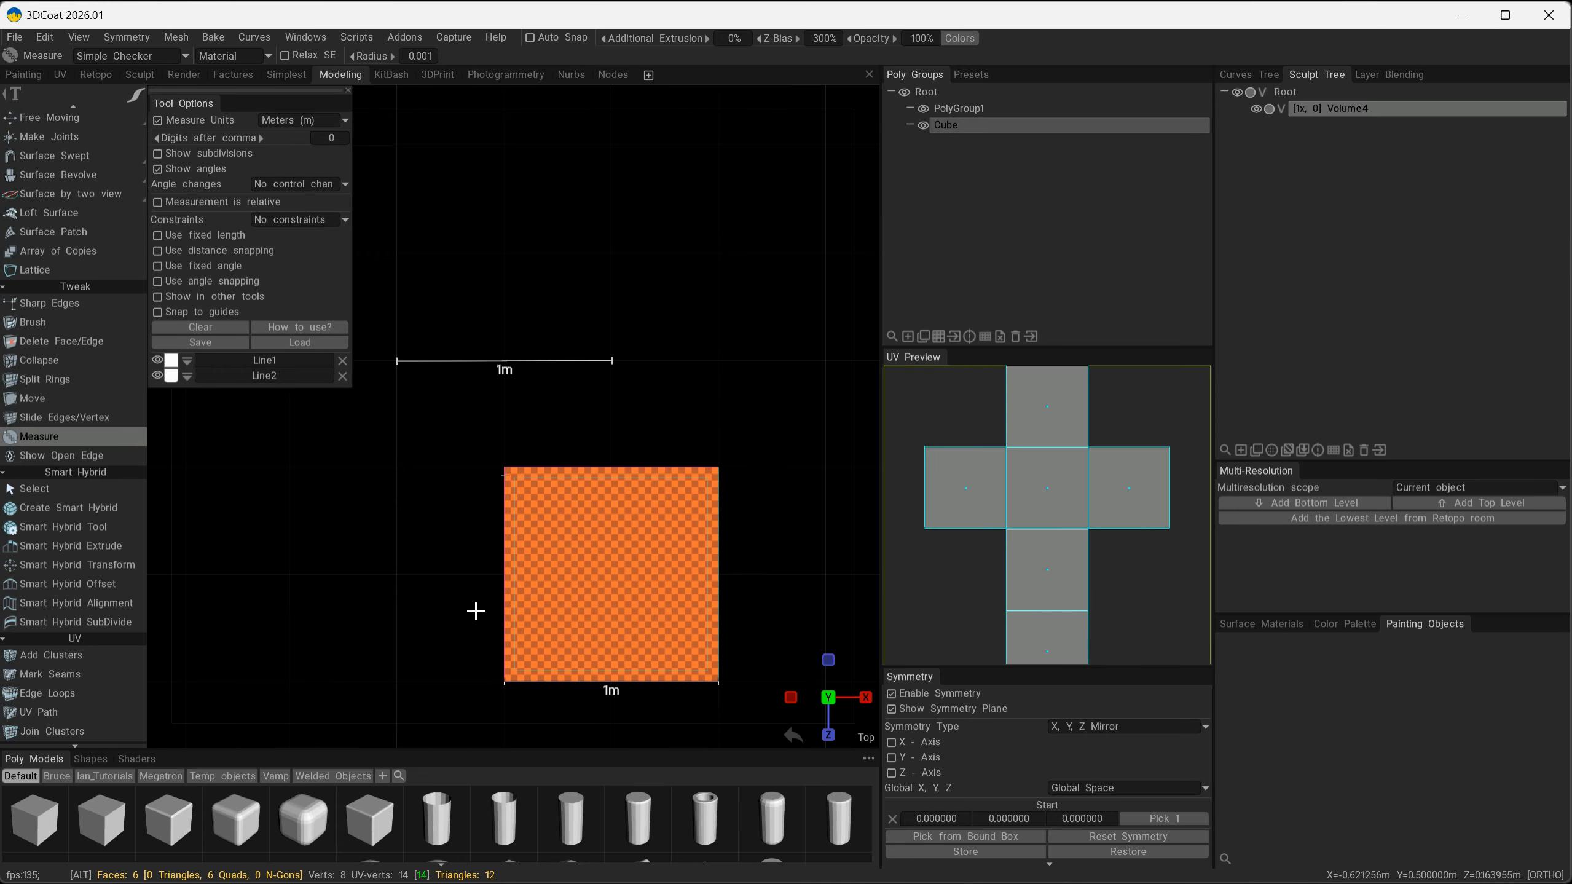
# Inspect the measurement lines from an angle and from the front, and delete both of them.
pyautogui.keyDown('alt'); pyautogui.moveTo(466, 611); pyautogui.dragTo(606, 359); pyautogui.keyUp('alt')
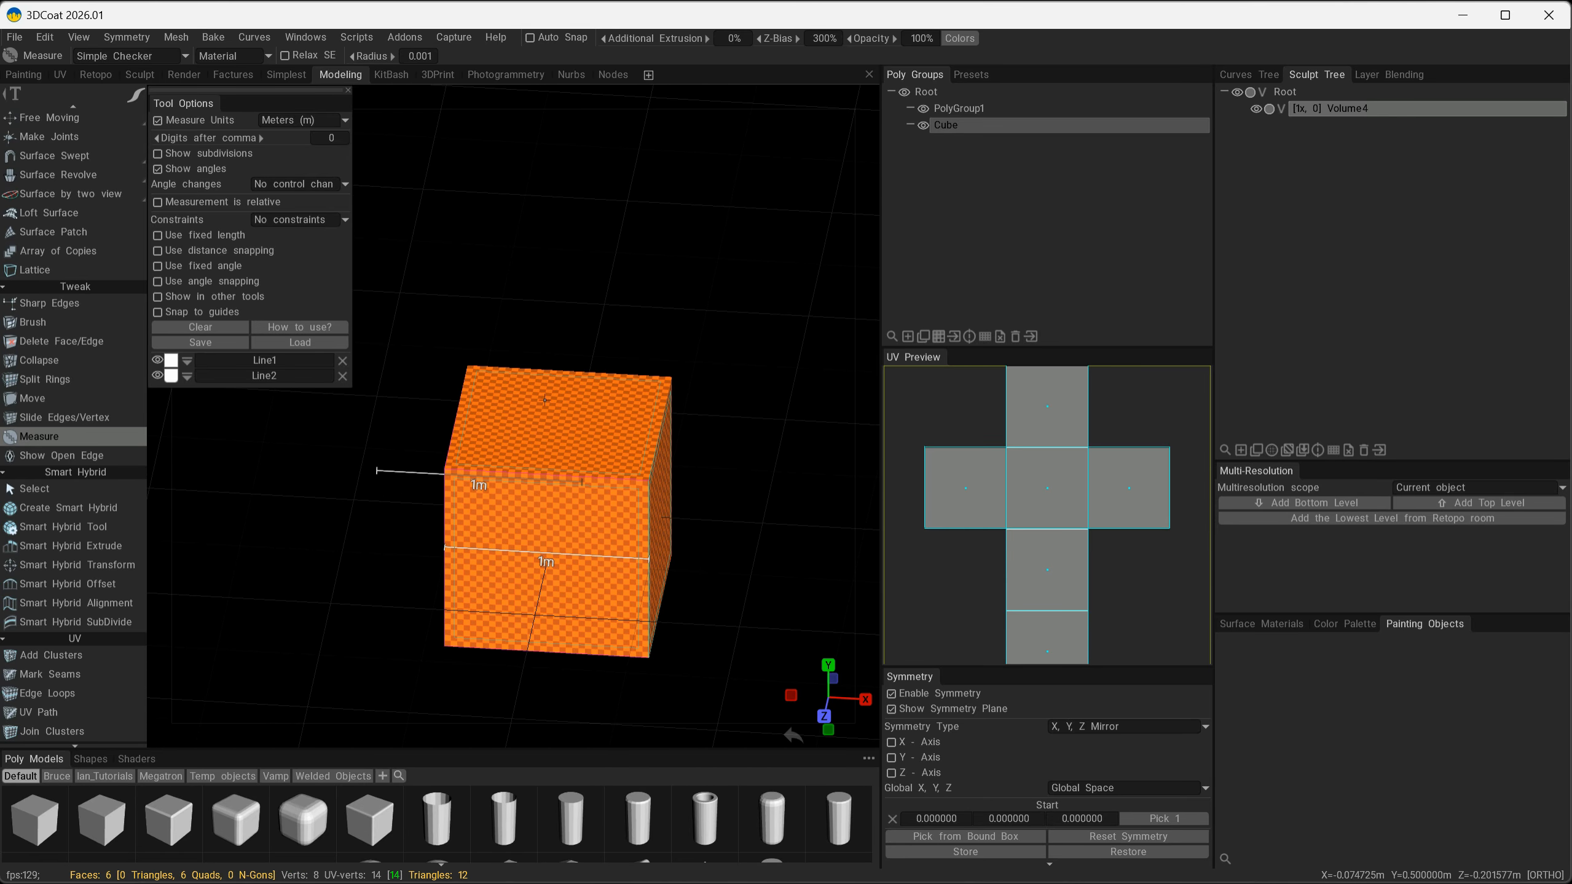
pyautogui.keyDown('alt'); pyautogui.moveTo(492, 308); pyautogui.dragTo(526, 322); pyautogui.keyUp('alt')
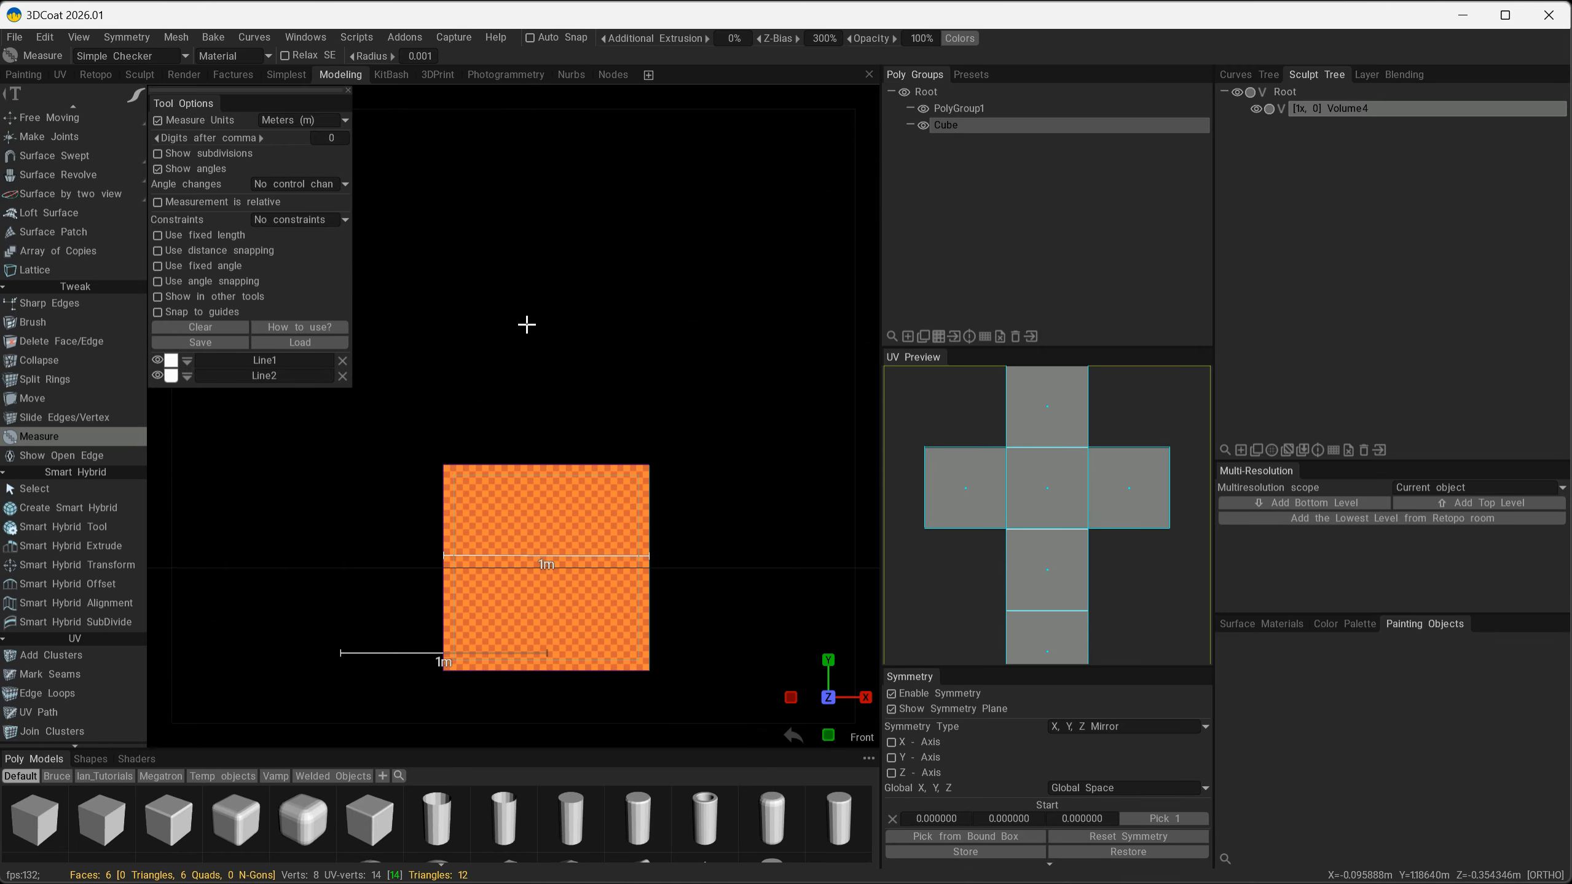
pyautogui.click(342, 375)
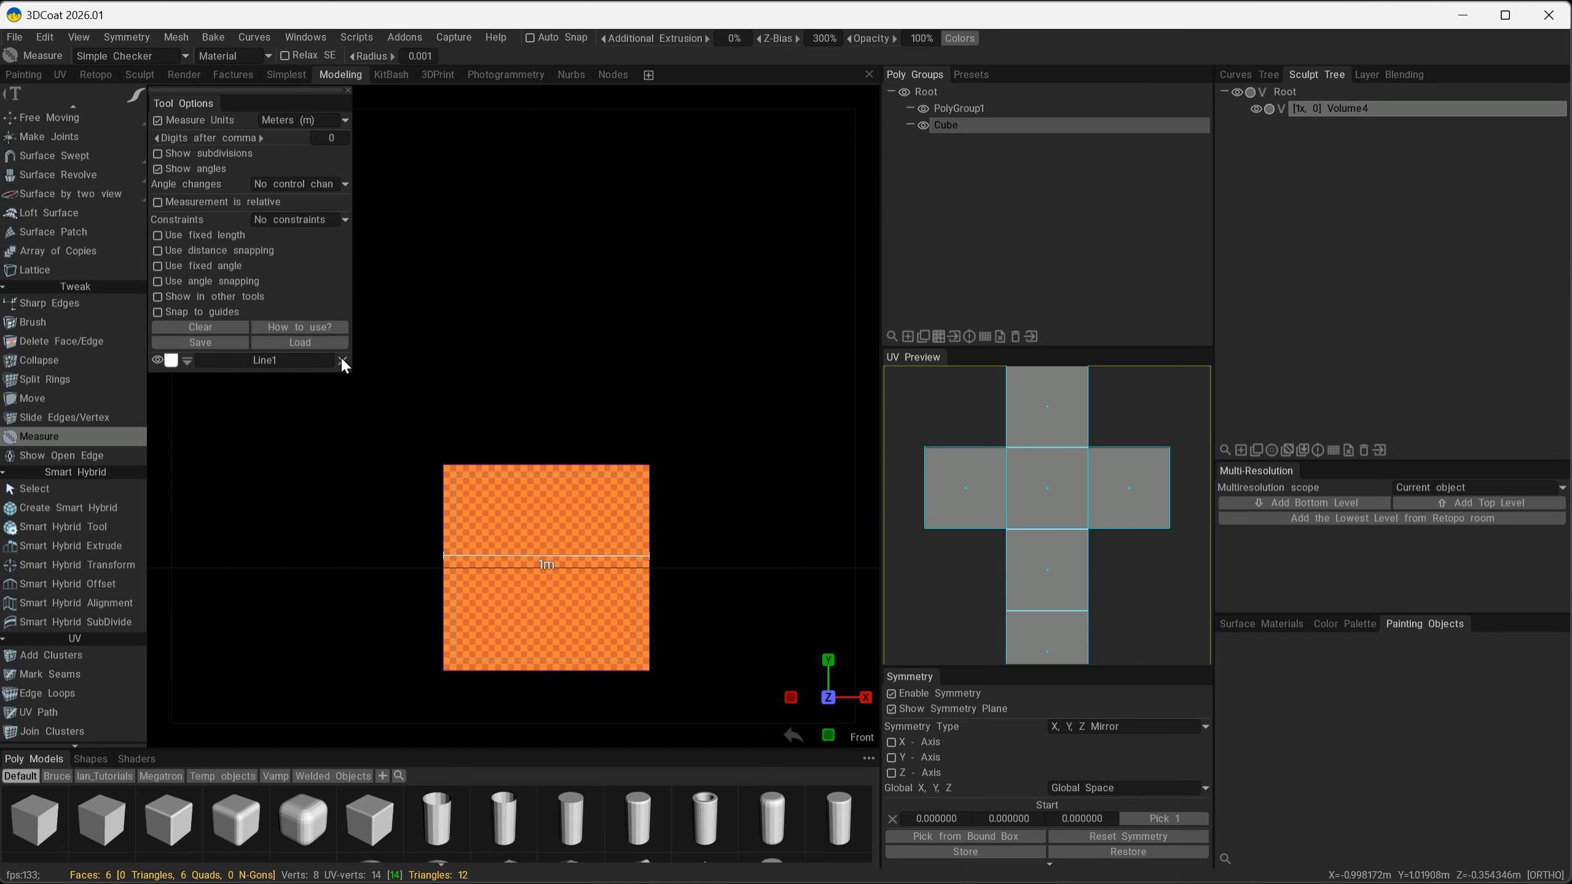
pyautogui.click(343, 360)
# Start a cube with 3D Primitives and move it along X to about 1.27, beside the imported cube.
pyautogui.keyDown('alt'); pyautogui.moveTo(601, 432); pyautogui.dragTo(523, 437, button='right'); pyautogui.keyUp('alt')
pyautogui.keyDown('alt'); pyautogui.moveTo(578, 407); pyautogui.dragTo(591, 458); pyautogui.keyUp('alt')
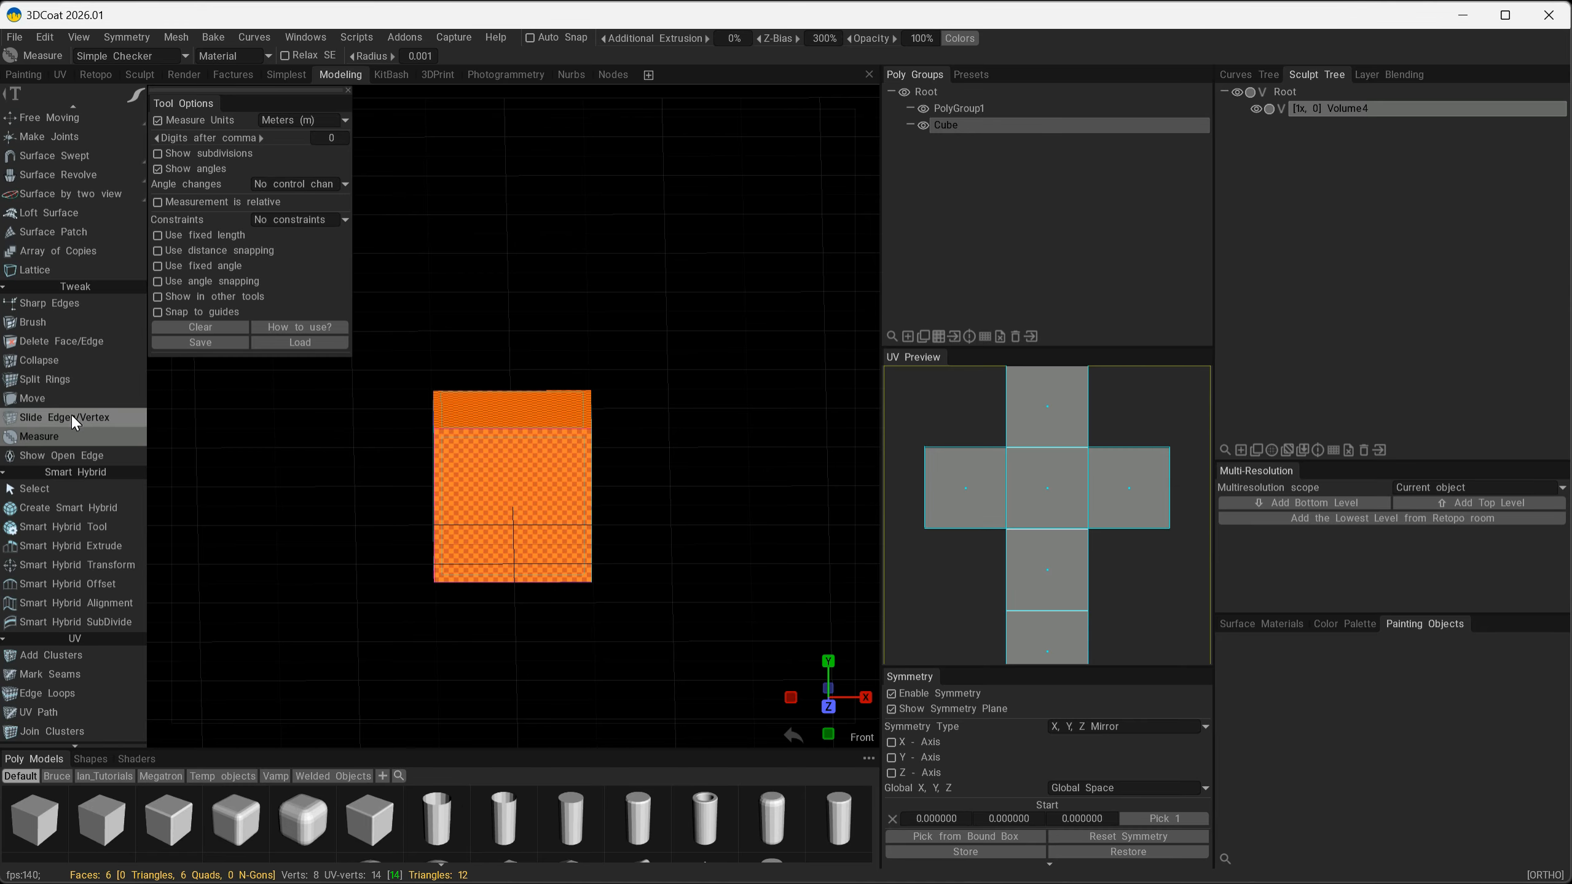
pyautogui.press('space')
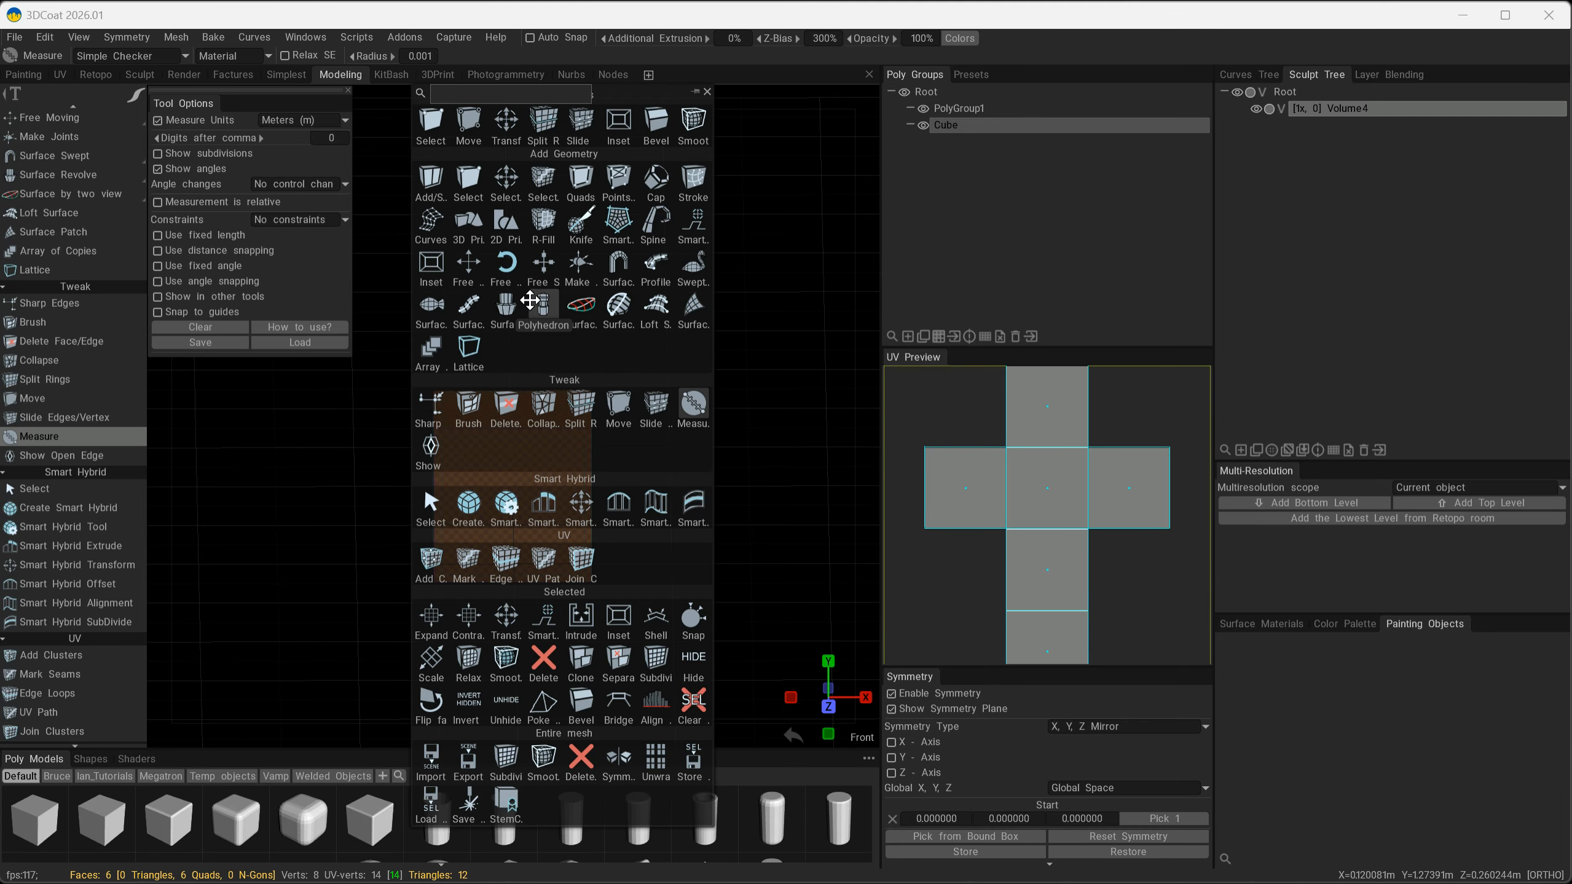
pyautogui.click(469, 223)
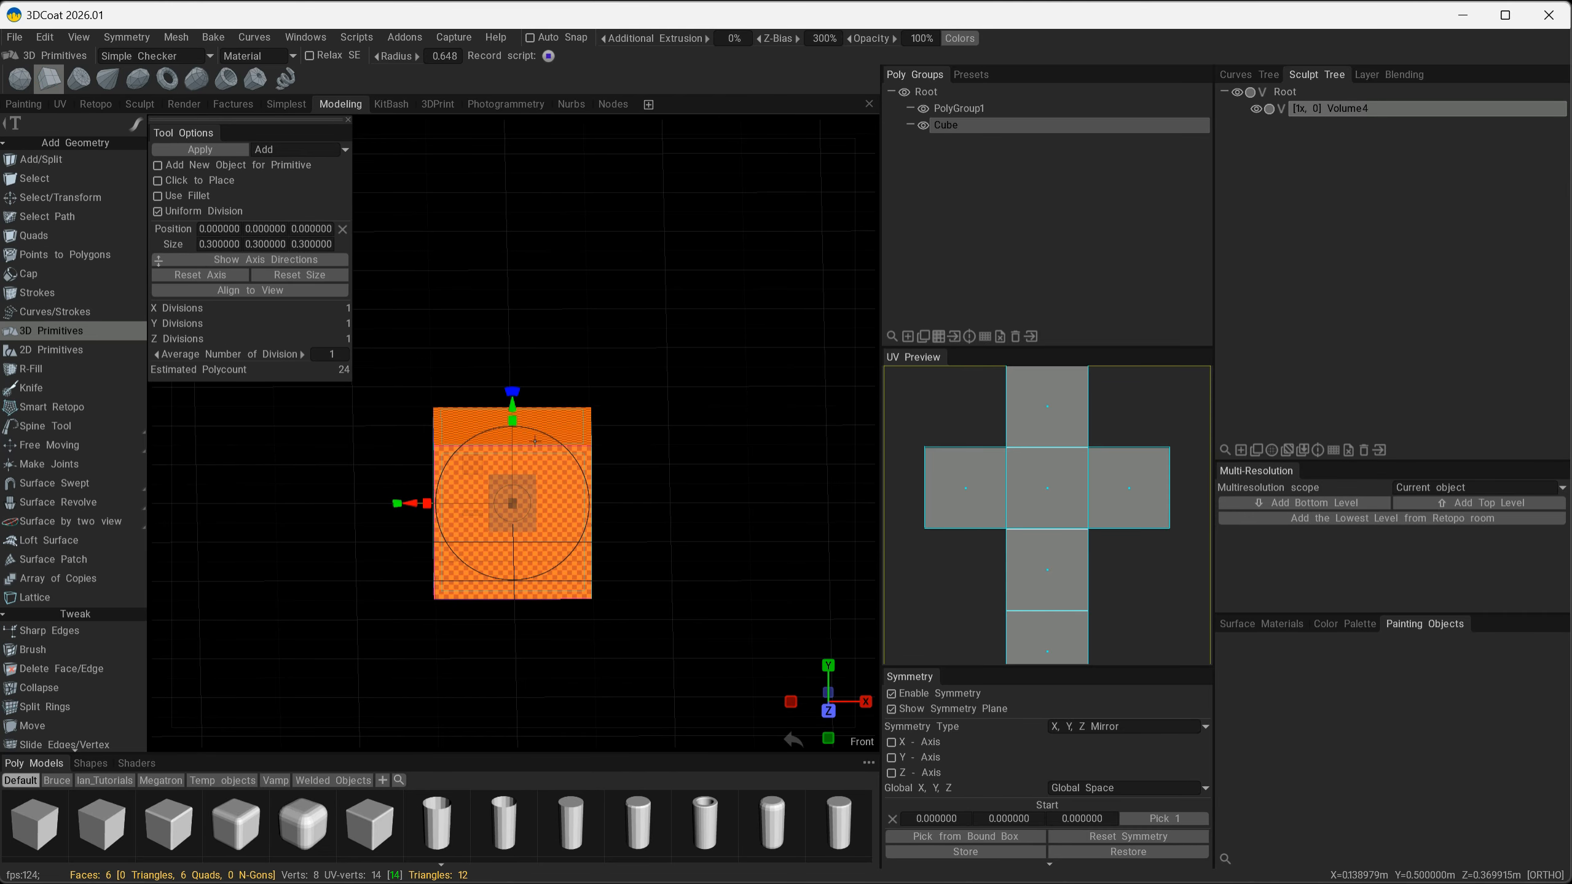
pyautogui.keyDown('alt'); pyautogui.moveTo(652, 512); pyautogui.dragTo(559, 536); pyautogui.keyUp('alt')
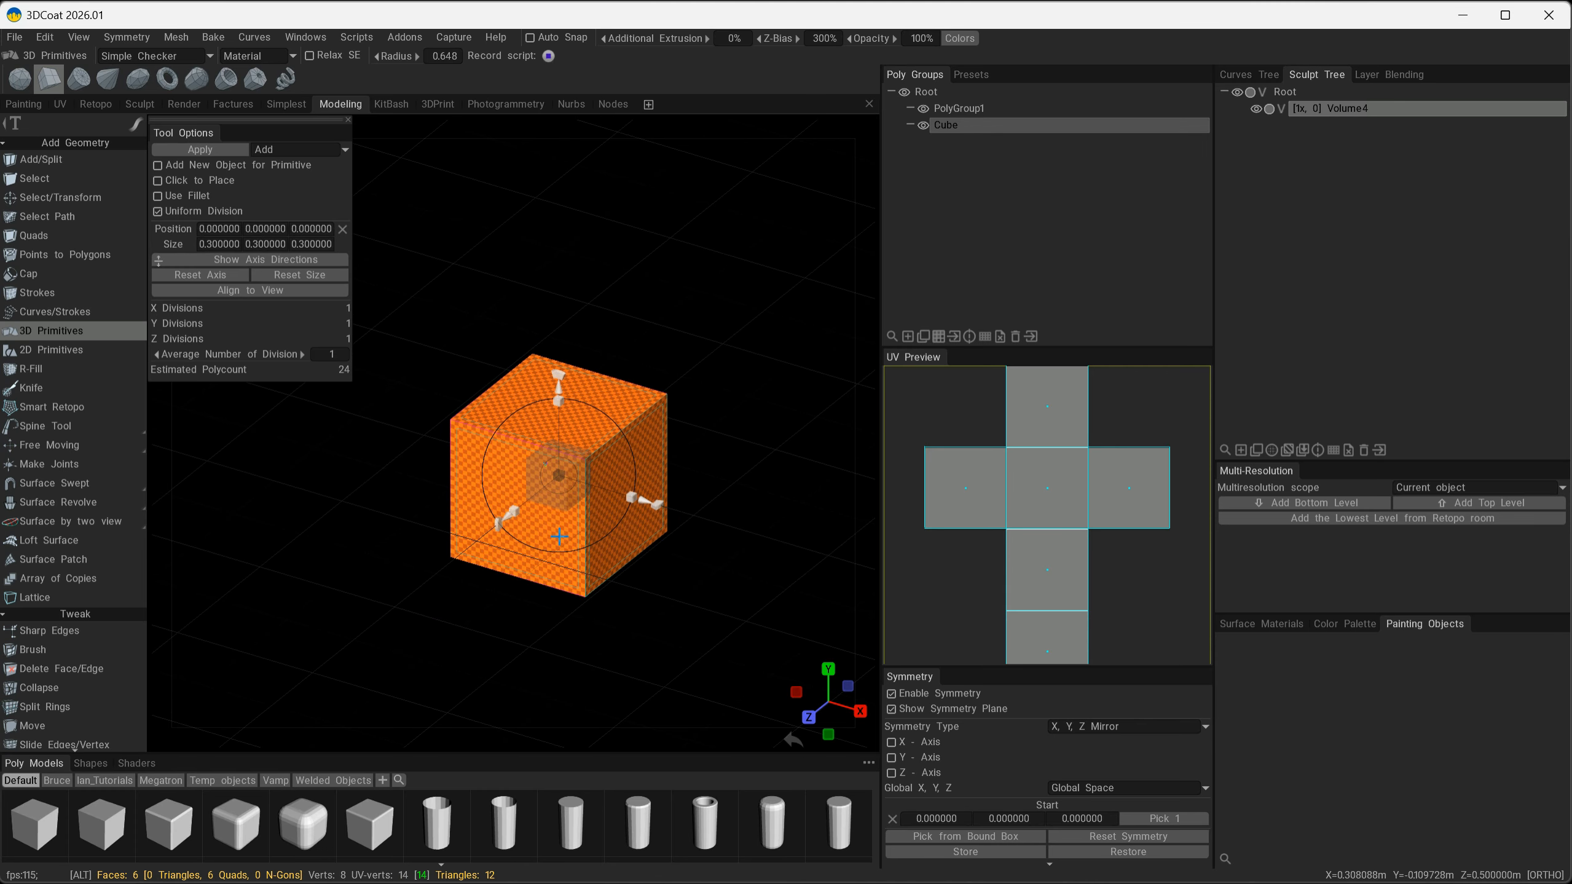
pyautogui.keyDown('alt'); pyautogui.moveTo(767, 485); pyautogui.dragTo(667, 463, button='middle'); pyautogui.keyUp('alt')
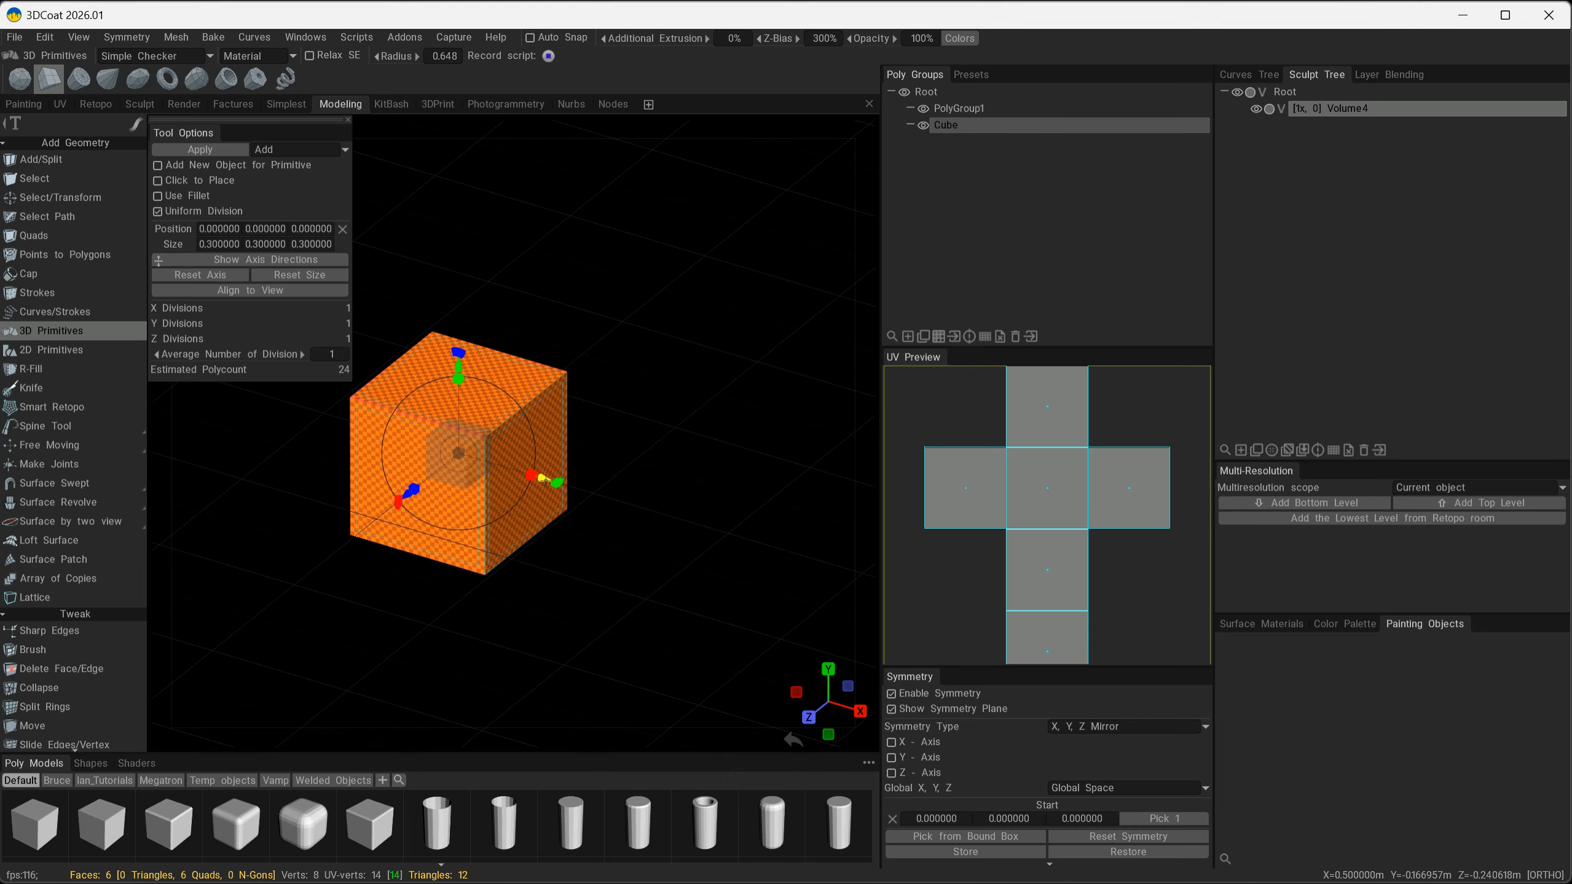
pyautogui.moveTo(544, 478); pyautogui.dragTo(689, 572)
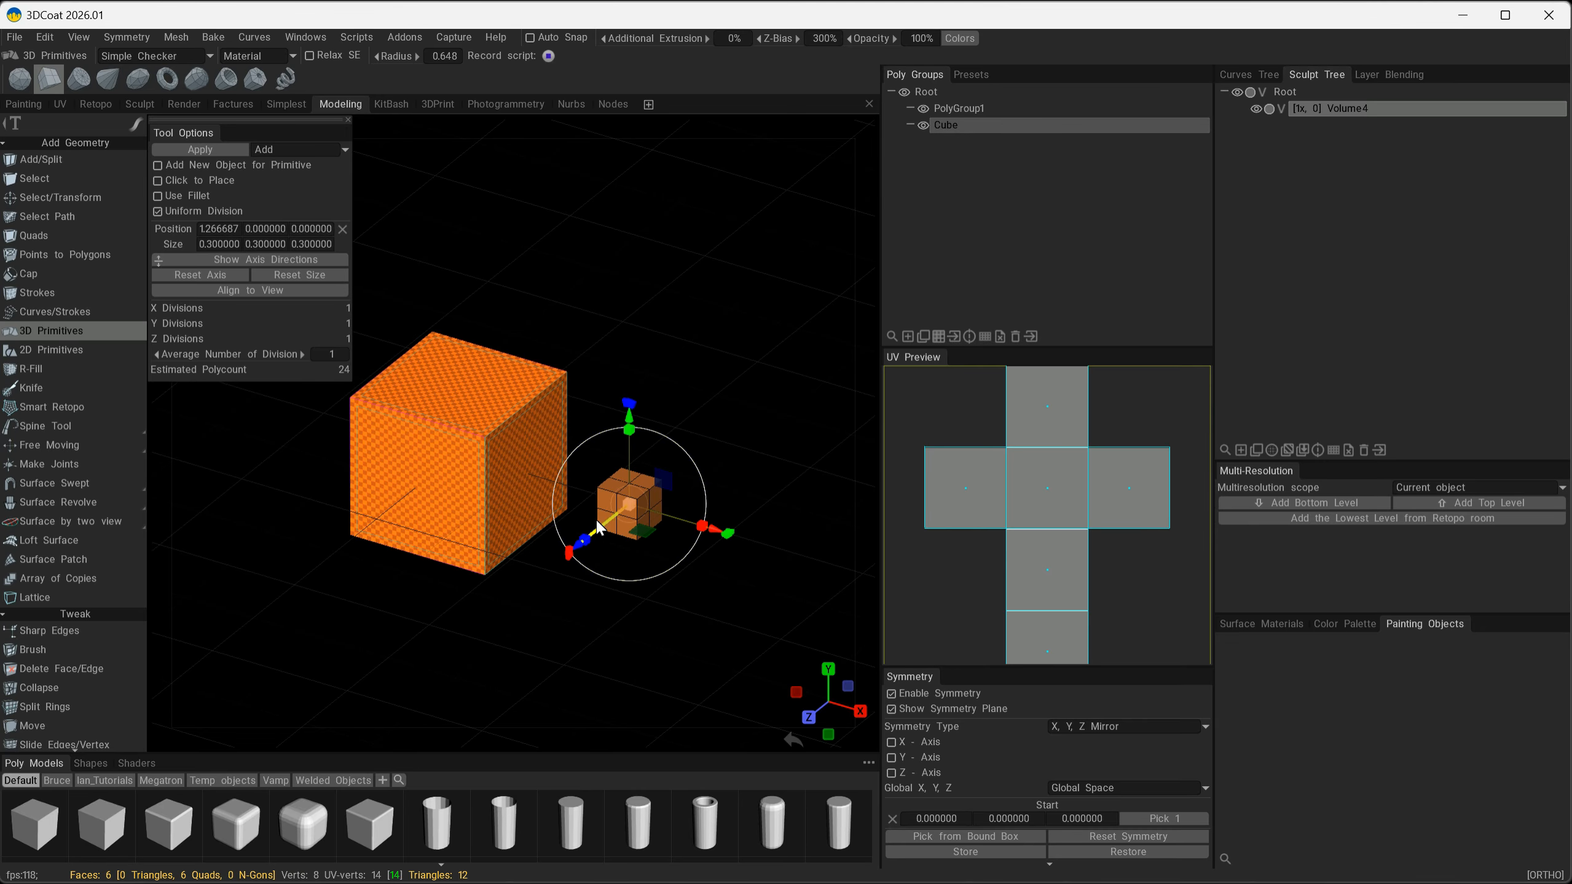
# Set the primitive's size to 1 x 1 x 1 and apply it to the mesh.
pyautogui.click(216, 245)
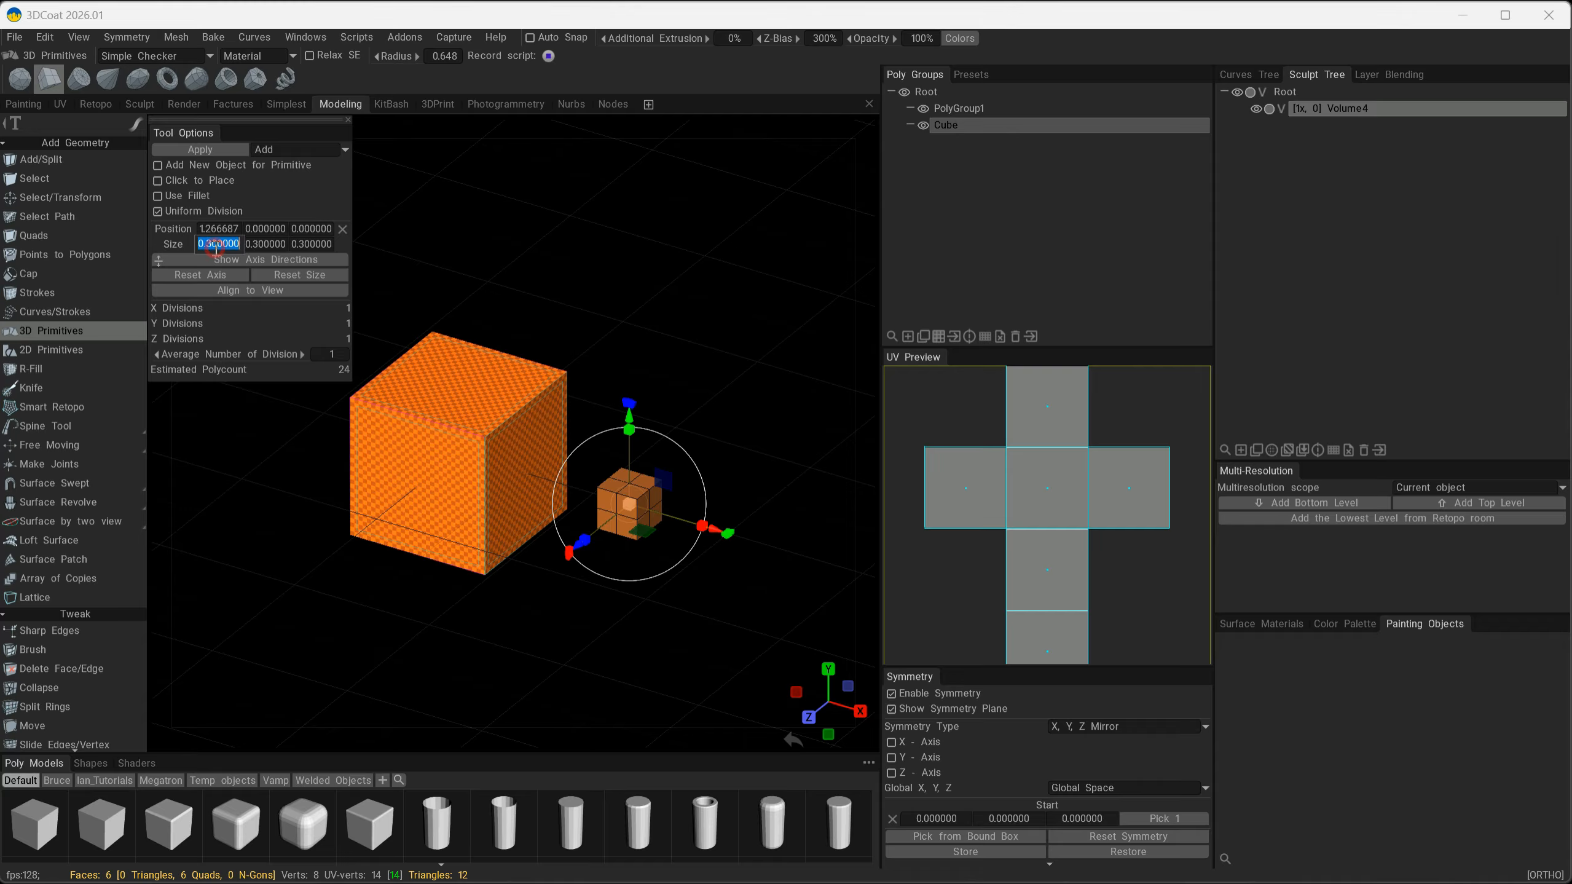
pyautogui.write('1')
pyautogui.click(260, 243)
pyautogui.write('1')
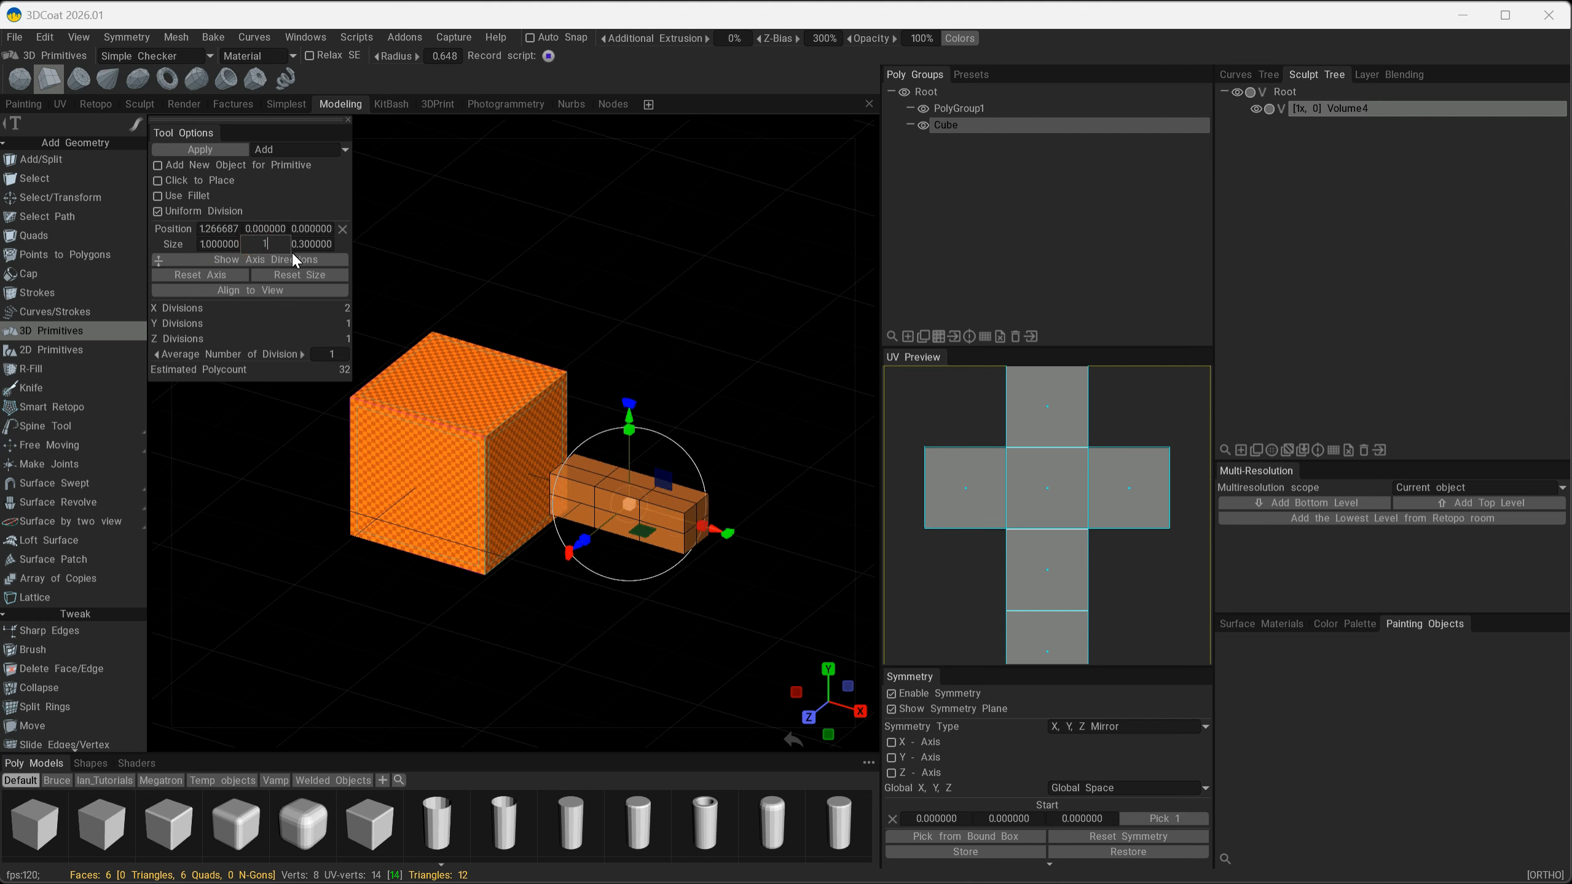
pyautogui.click(318, 243)
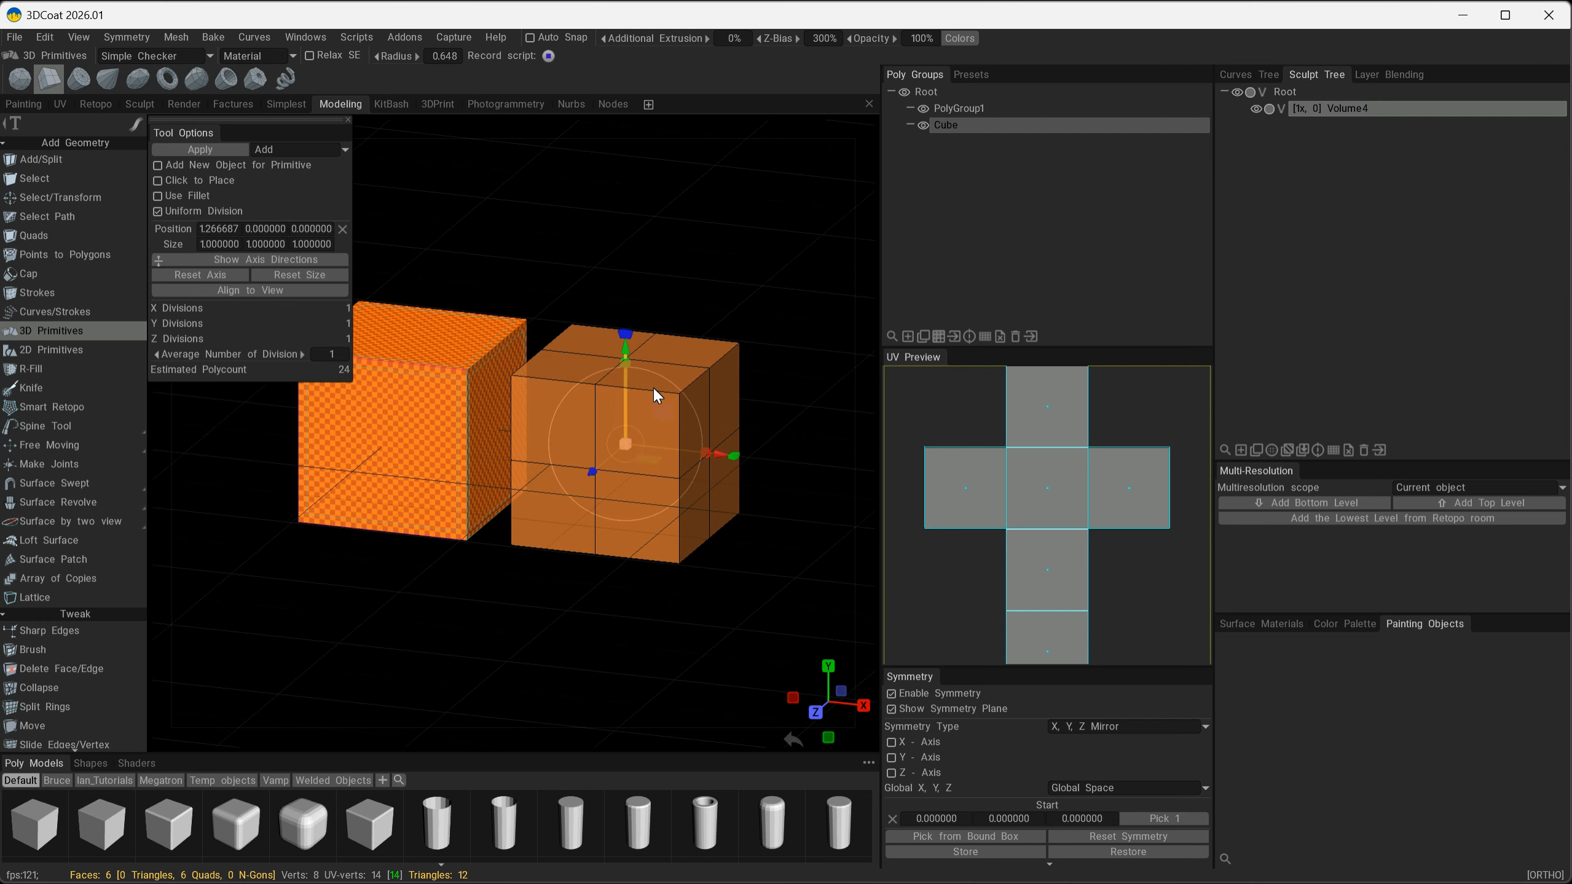
pyautogui.moveTo(529, 562); pyautogui.dragTo(530, 598)
pyautogui.click(200, 149)
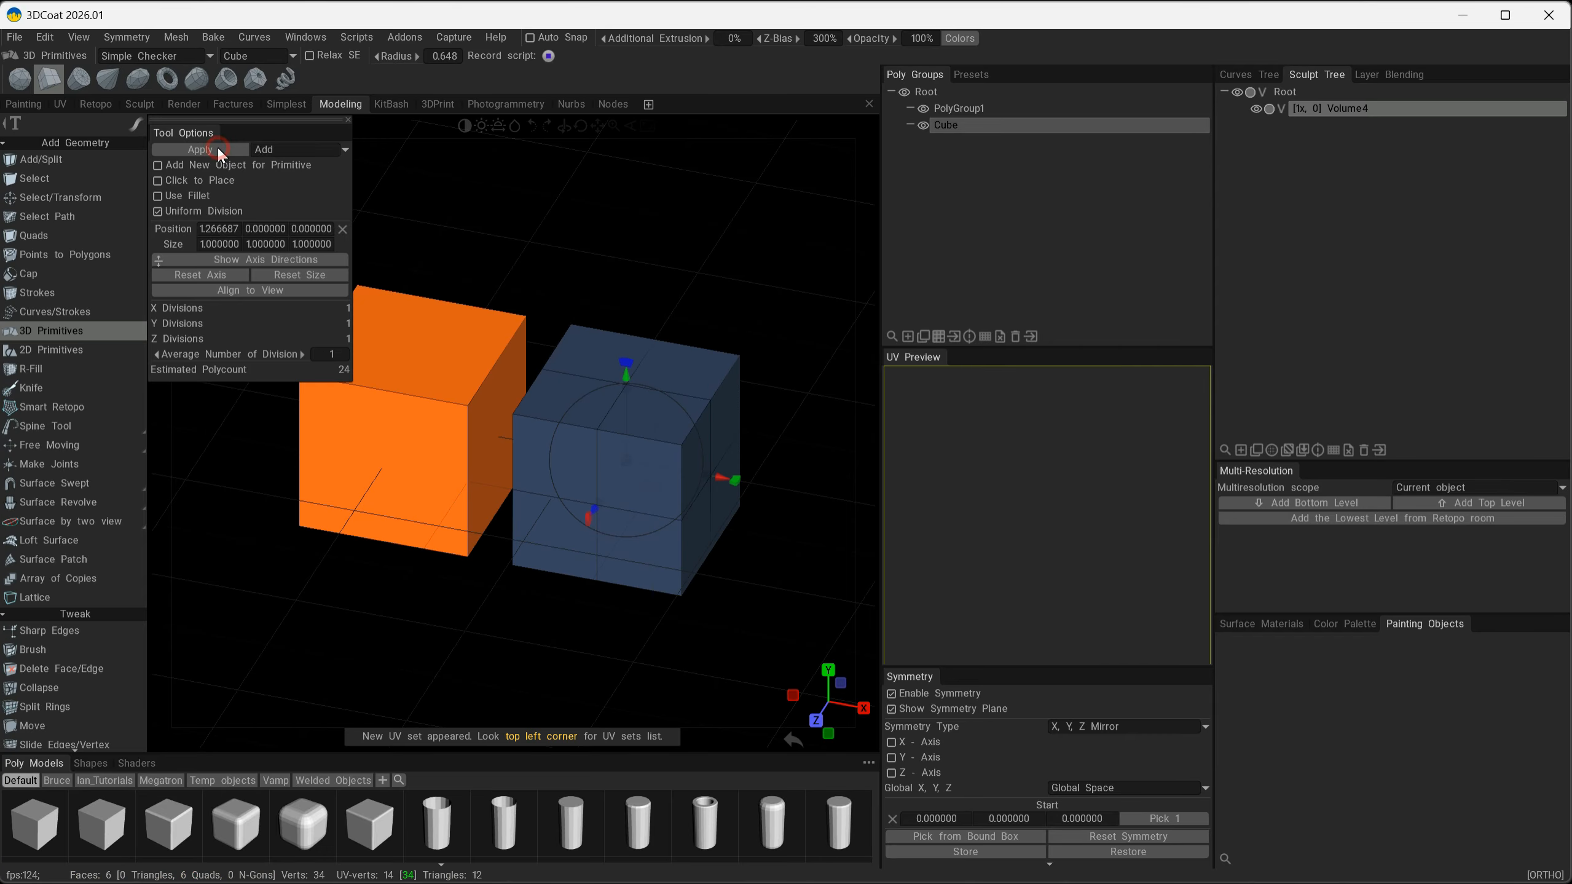
# Move the next box primitive along X to about 2.50 and set its Y size to 2.
pyautogui.keyDown('alt'); pyautogui.moveTo(653, 323); pyautogui.dragTo(520, 201); pyautogui.keyUp('alt')
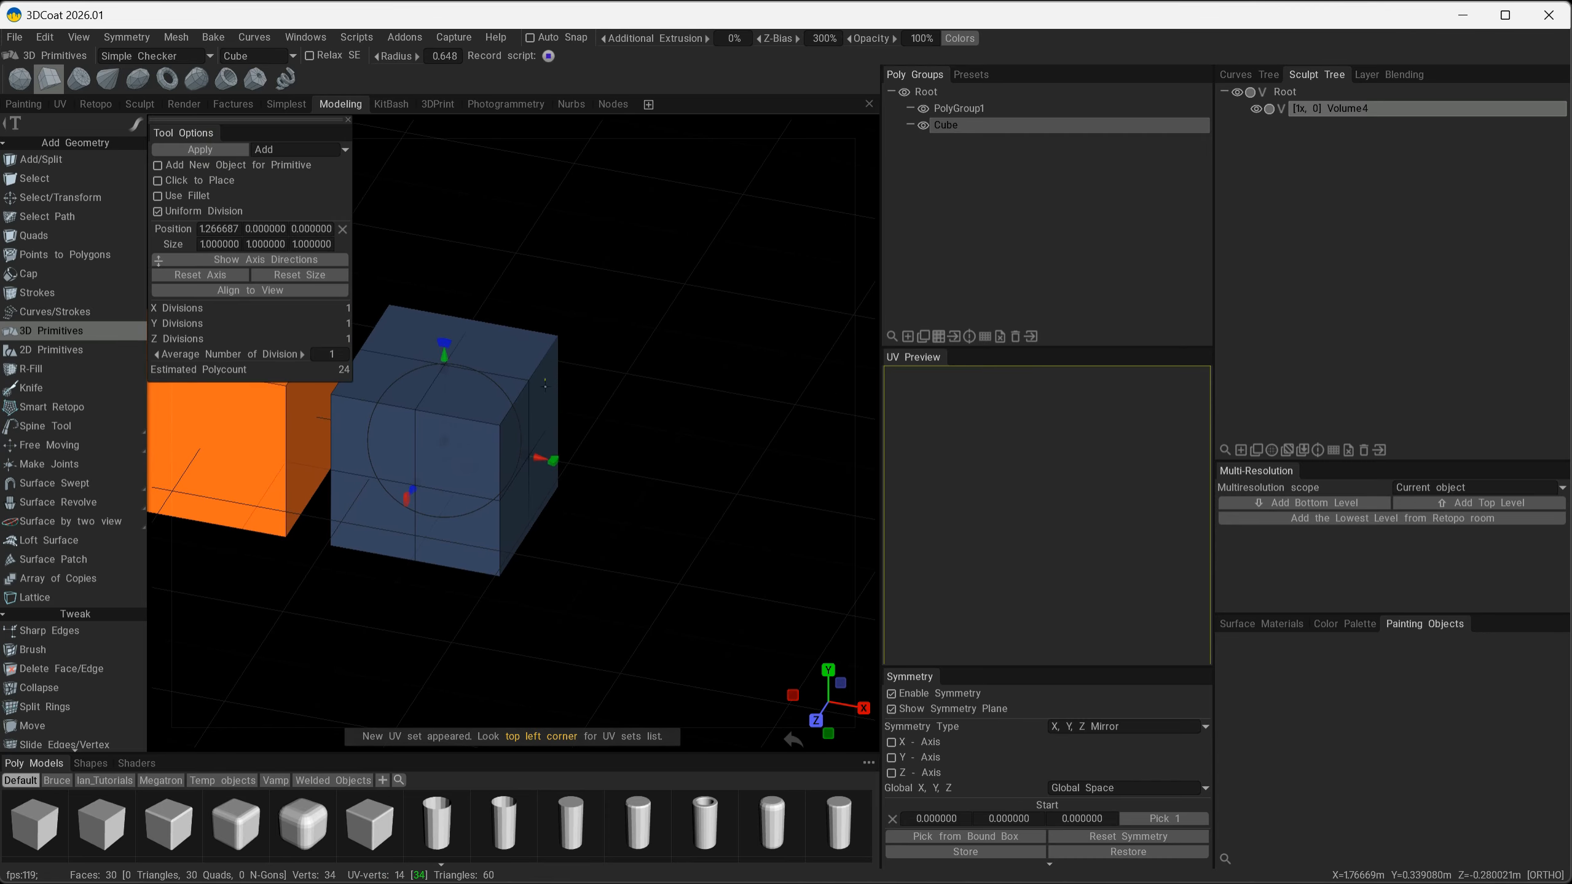
pyautogui.moveTo(546, 459); pyautogui.dragTo(763, 499)
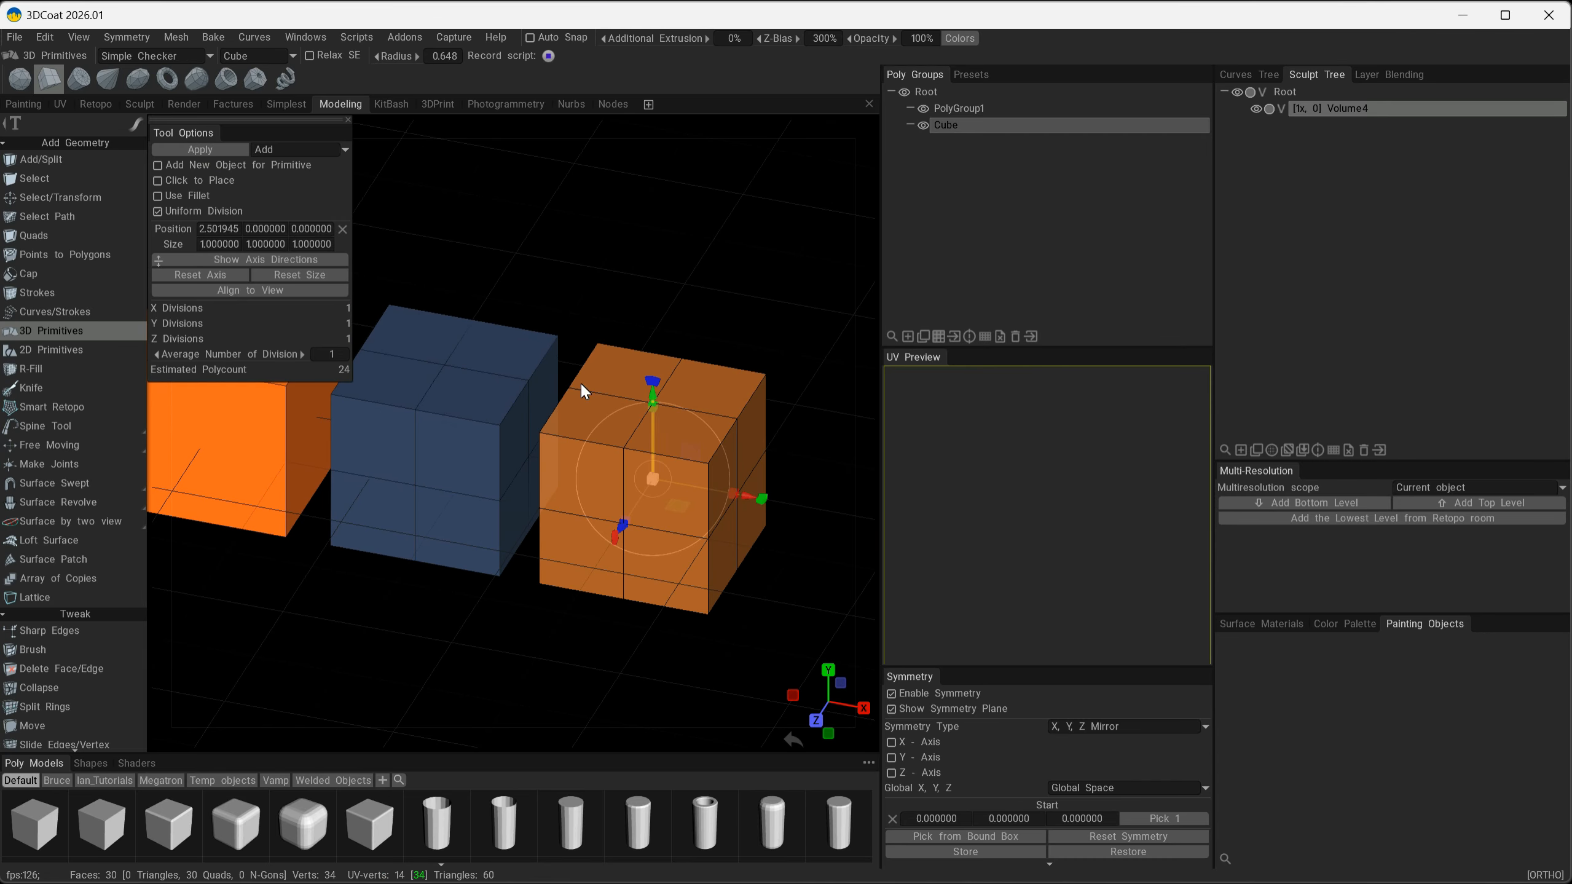
pyautogui.click(260, 248)
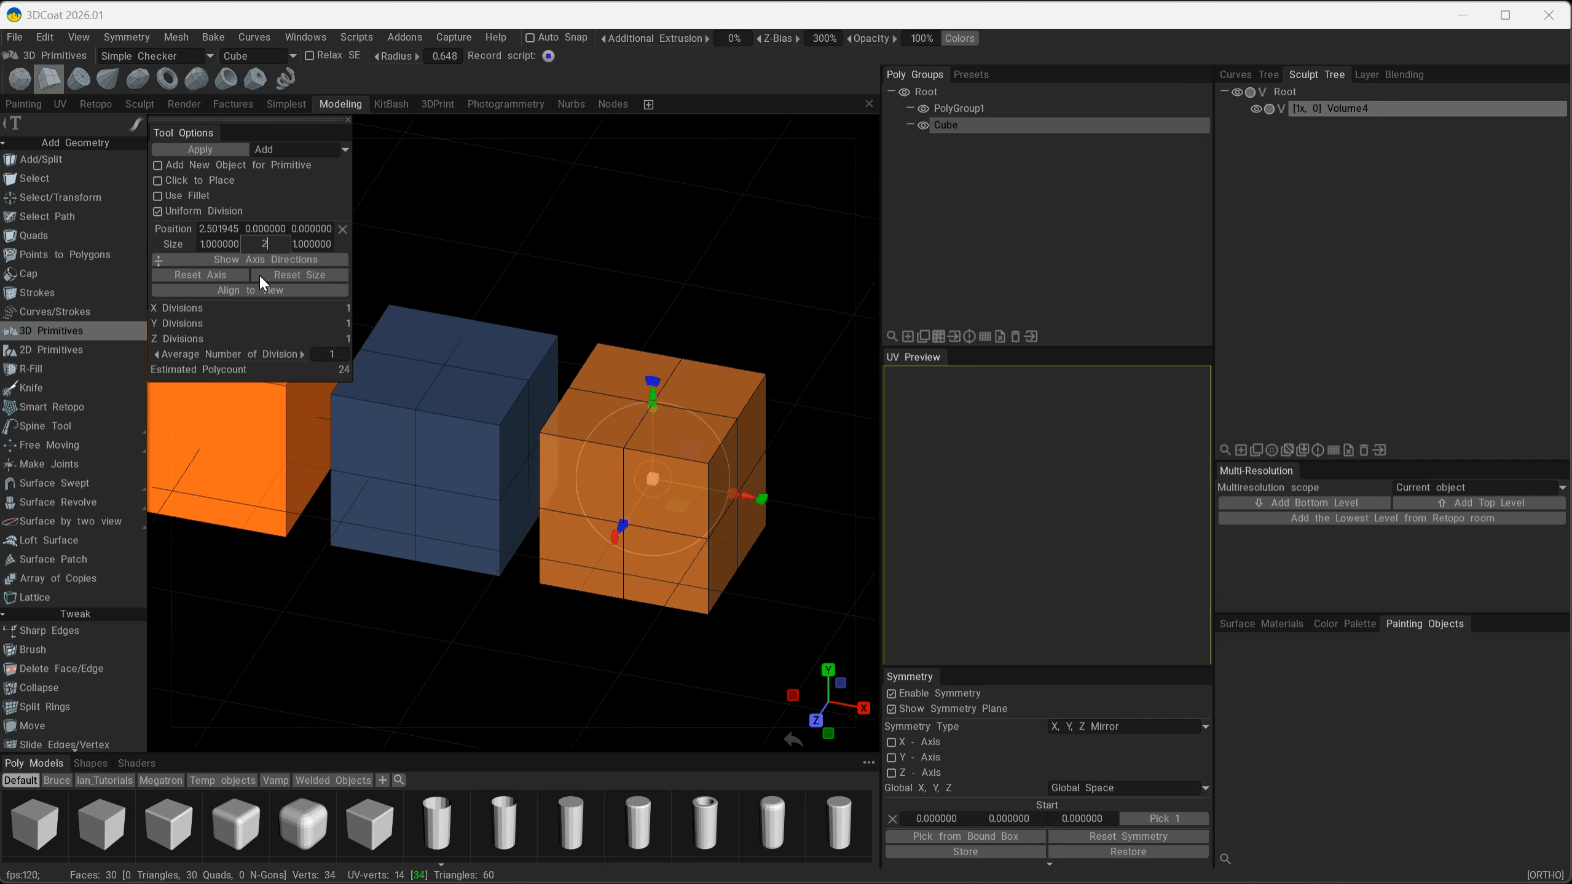
pyautogui.write('2')
pyautogui.press('Return')
# In front view, raise the tall box to about Y 0.49, set its average number of divisions to 2, and apply it.
pyautogui.press('KP_2')
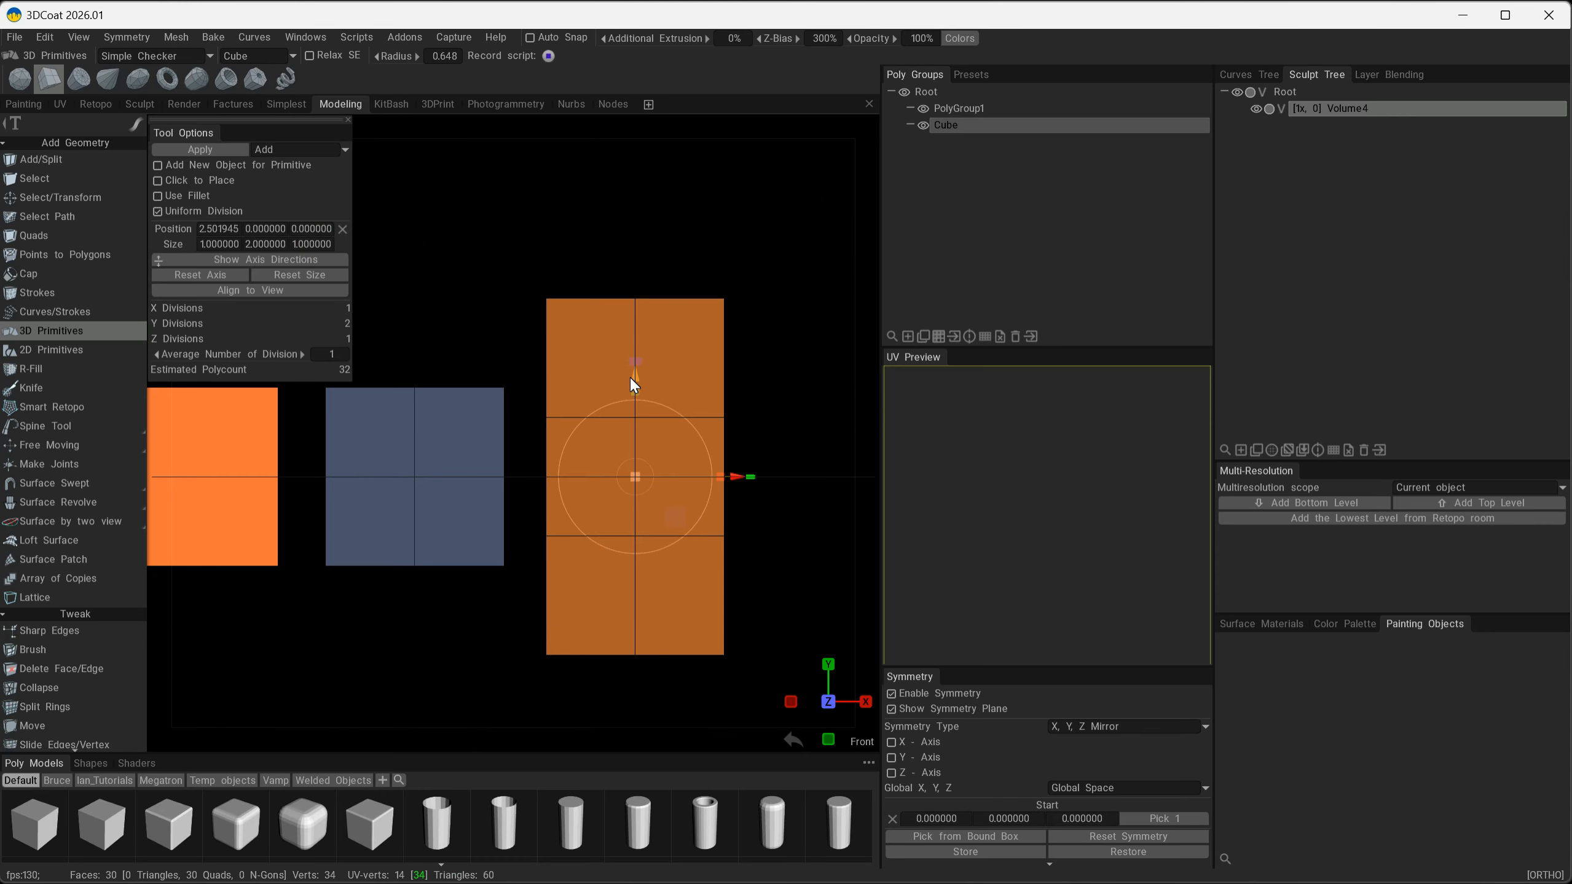
pyautogui.moveTo(637, 375); pyautogui.dragTo(640, 290)
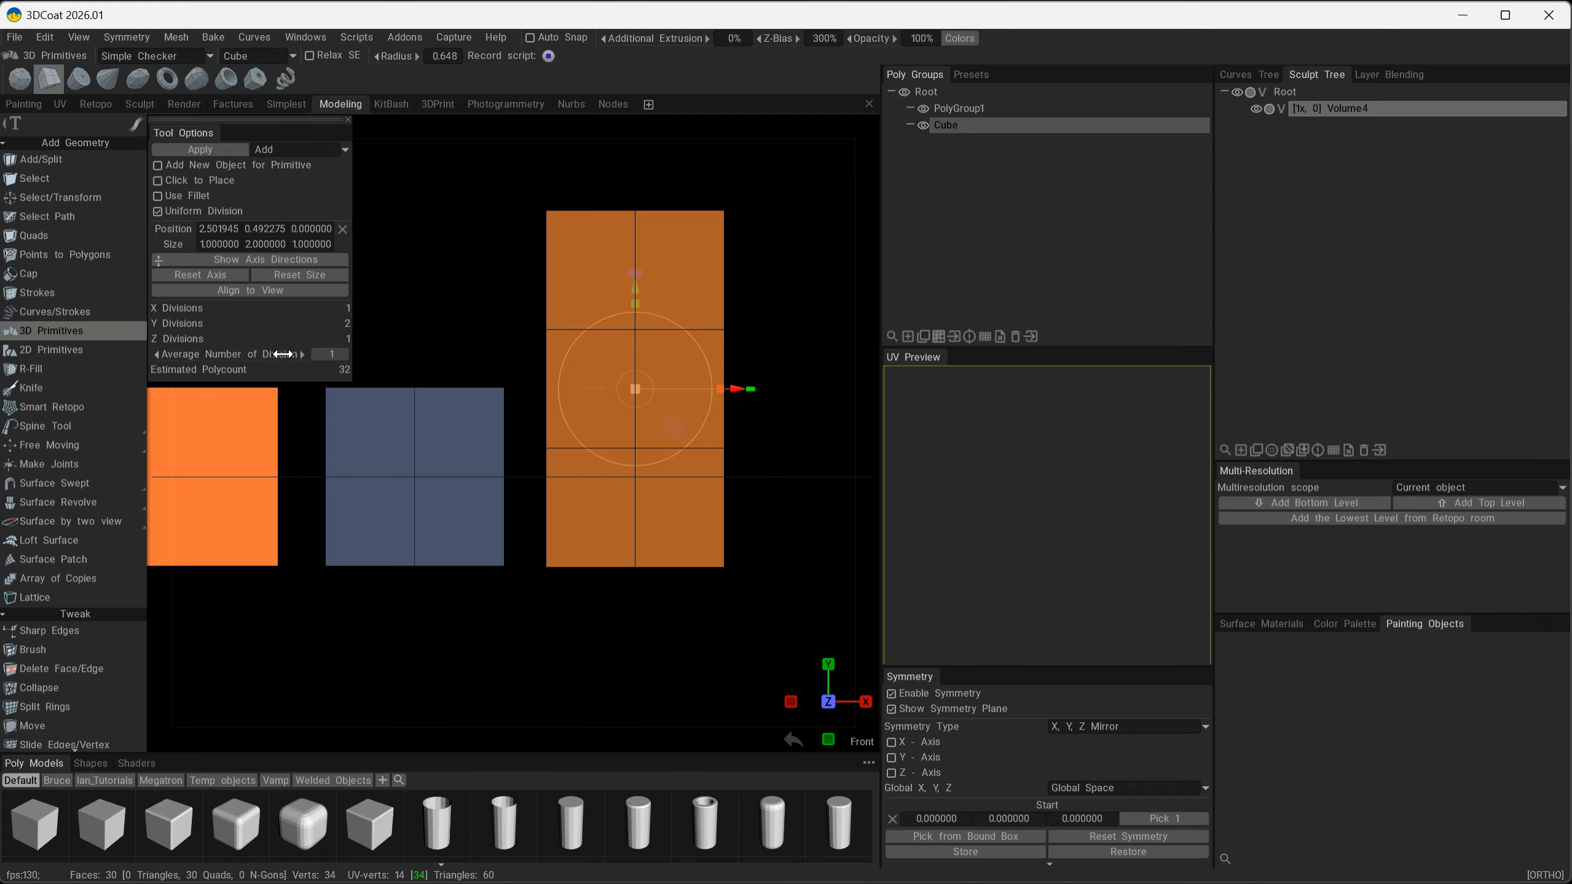
pyautogui.moveTo(287, 355); pyautogui.dragTo(292, 355)
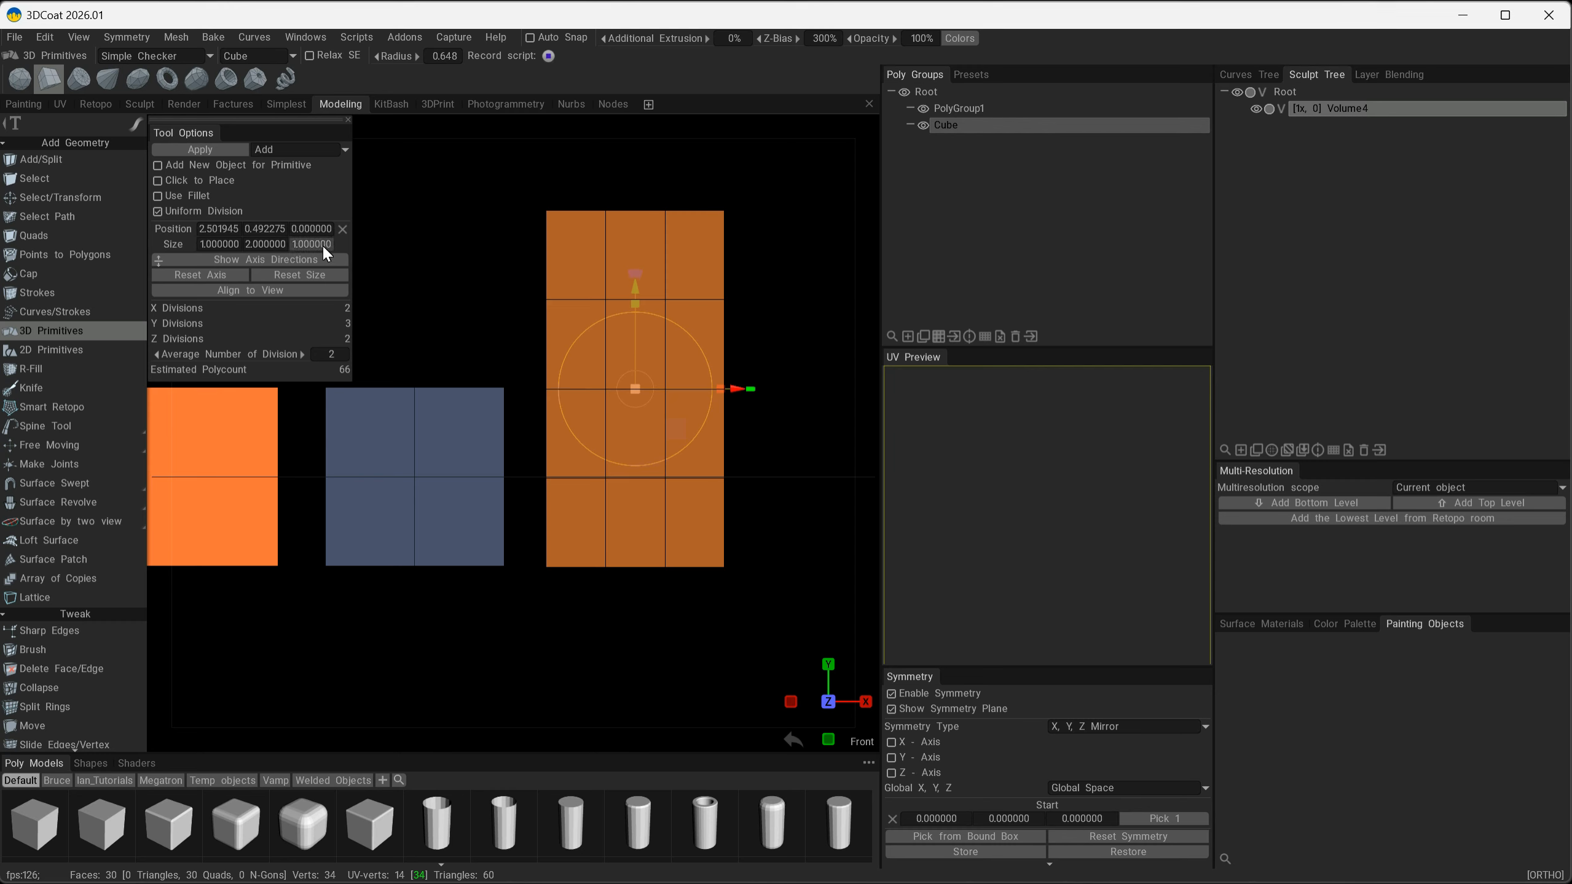
pyautogui.click(217, 150)
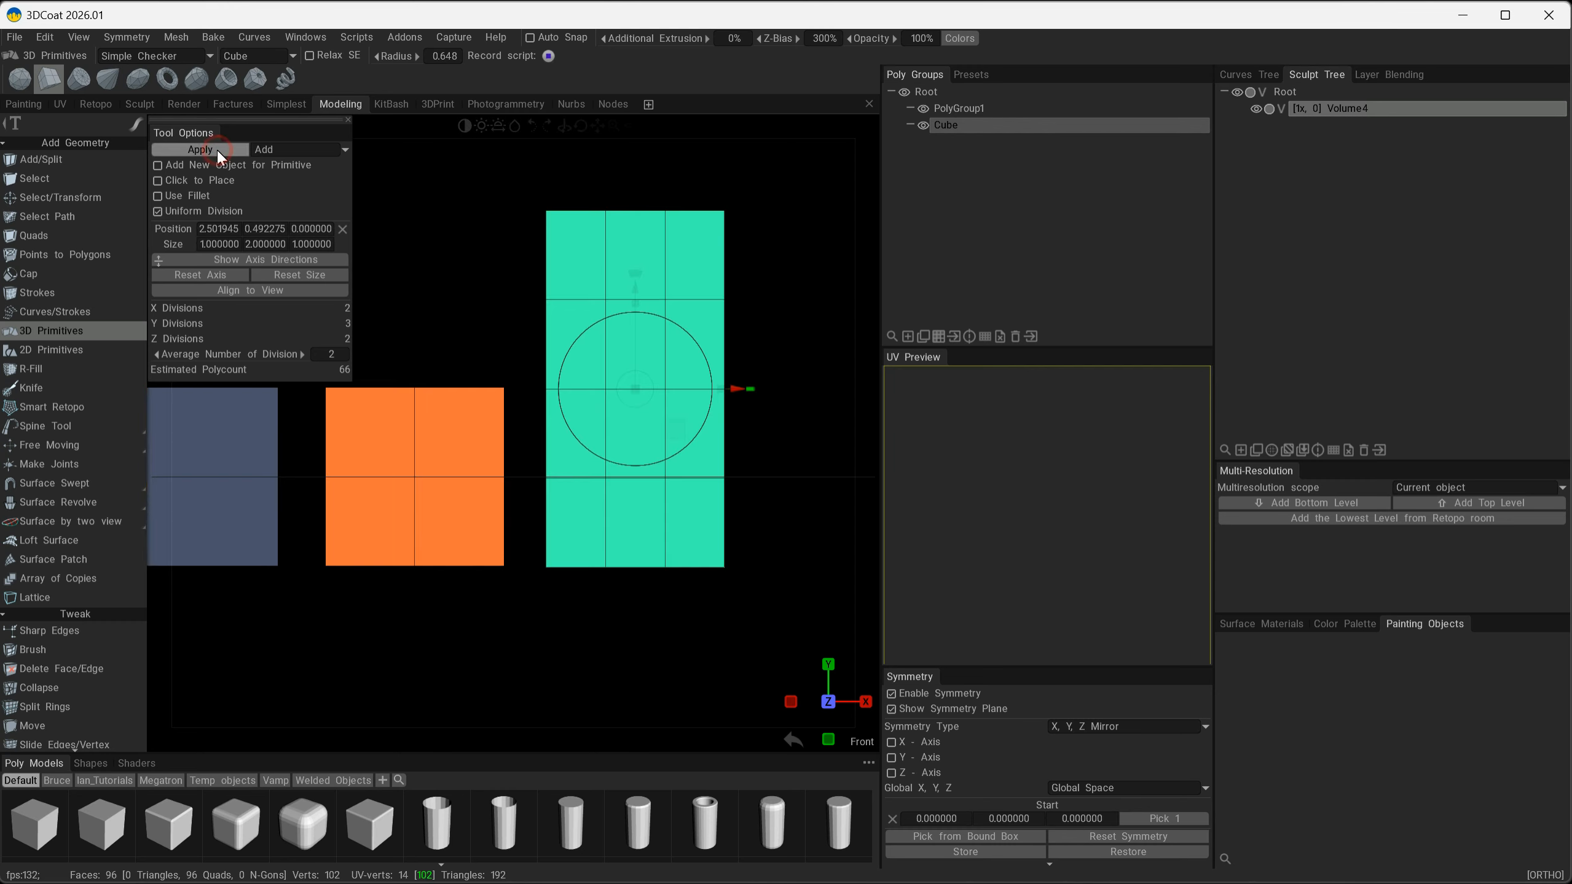
# Select the imported cube as a whole object and delete it, leaving the two box primitives.
pyautogui.keyDown('alt'); pyautogui.moveTo(413, 352); pyautogui.dragTo(588, 594); pyautogui.keyUp('alt')
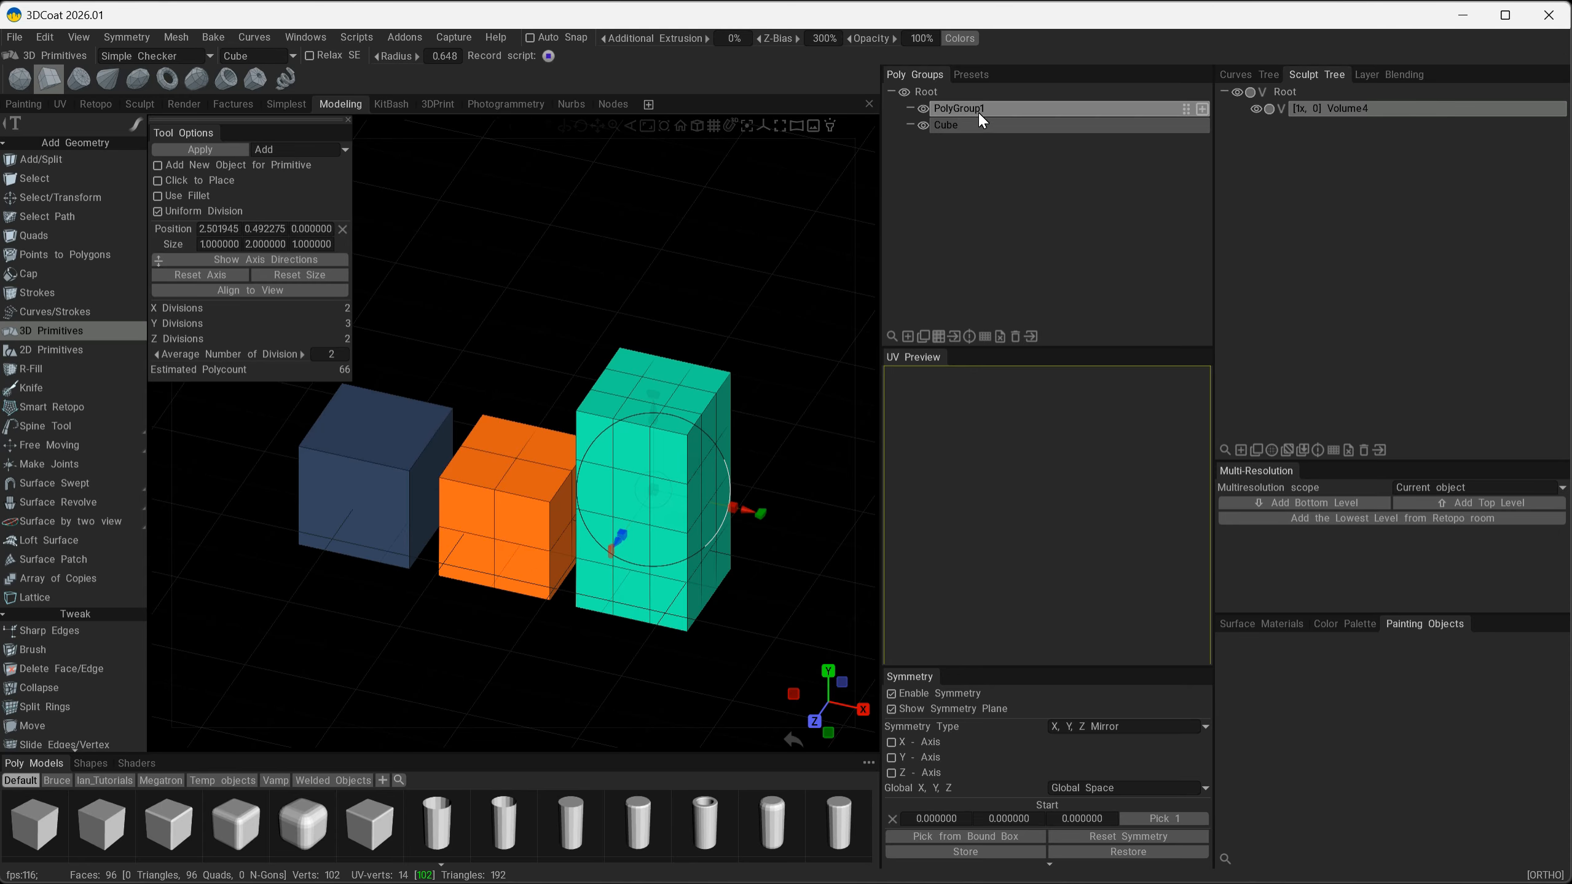
pyautogui.click(32, 179)
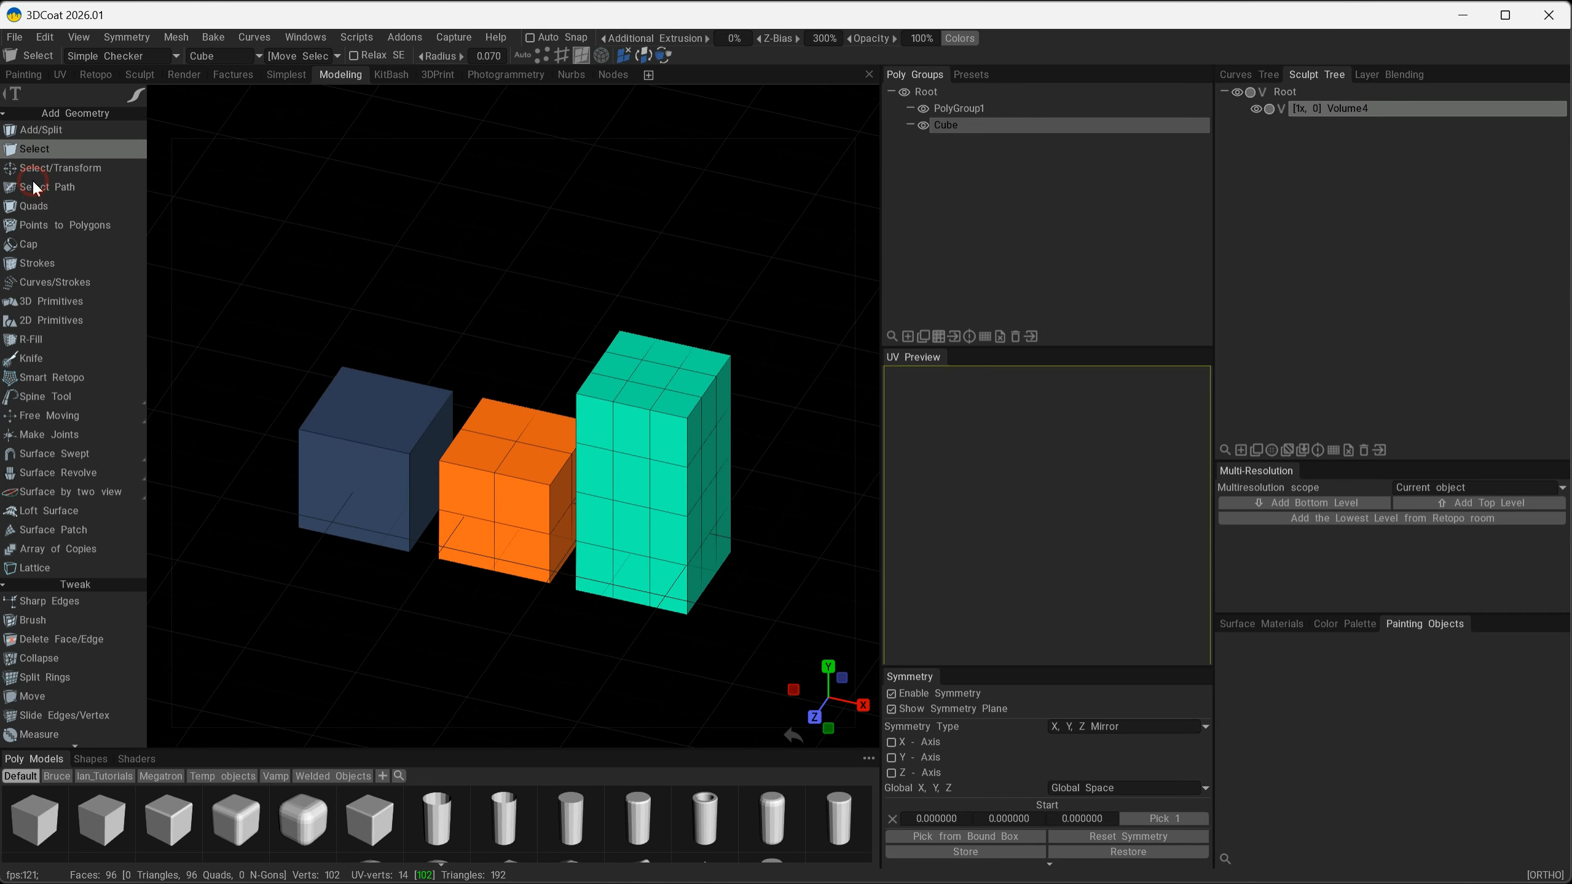
pyautogui.click(600, 57)
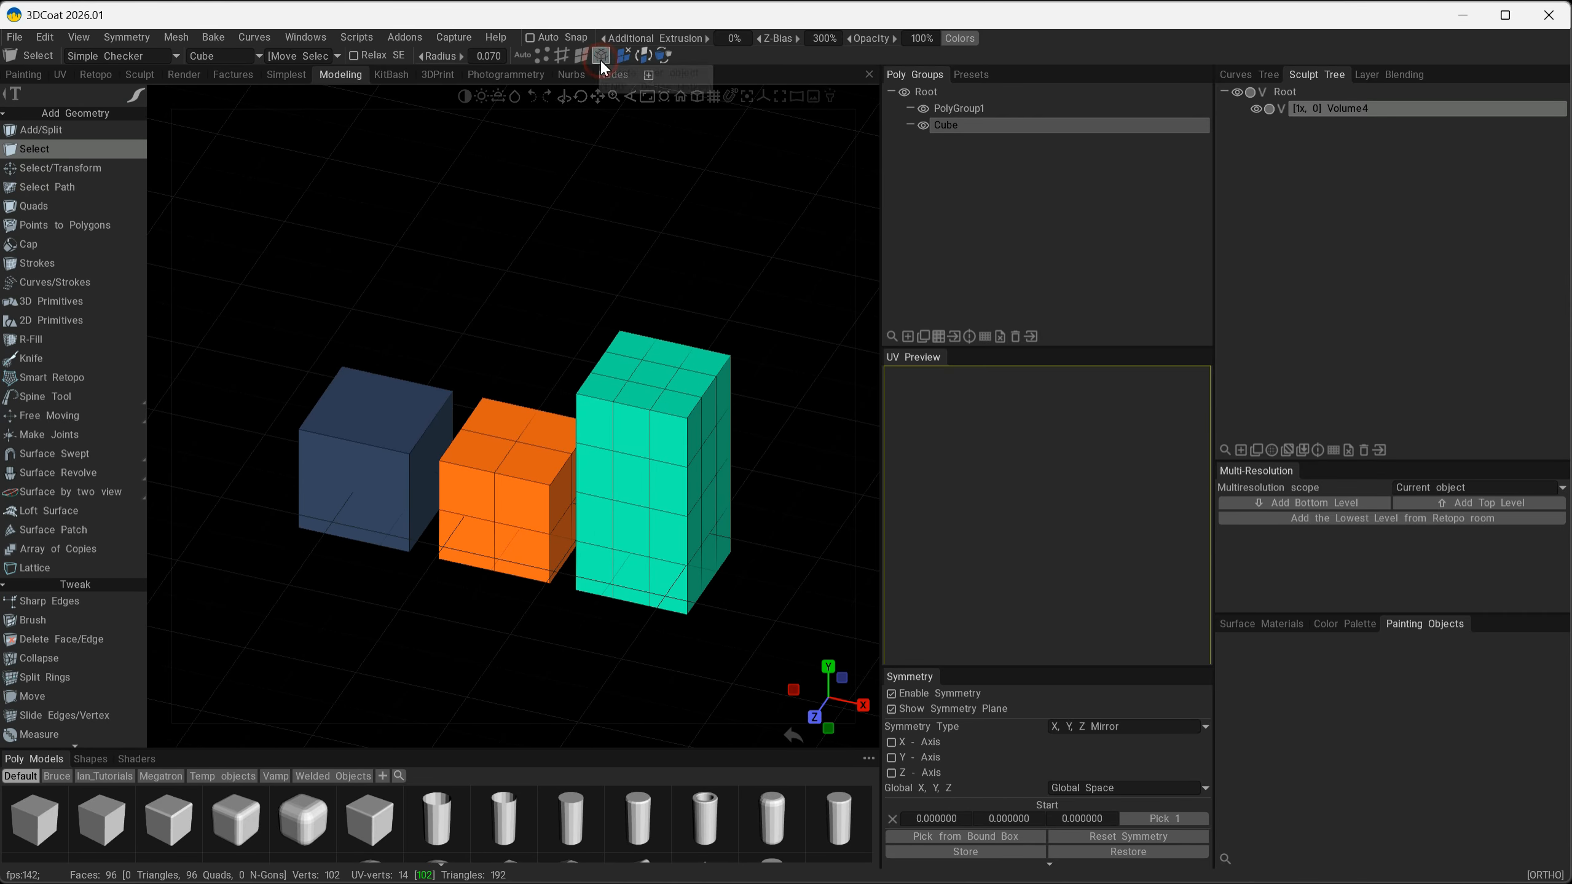
pyautogui.click(373, 469)
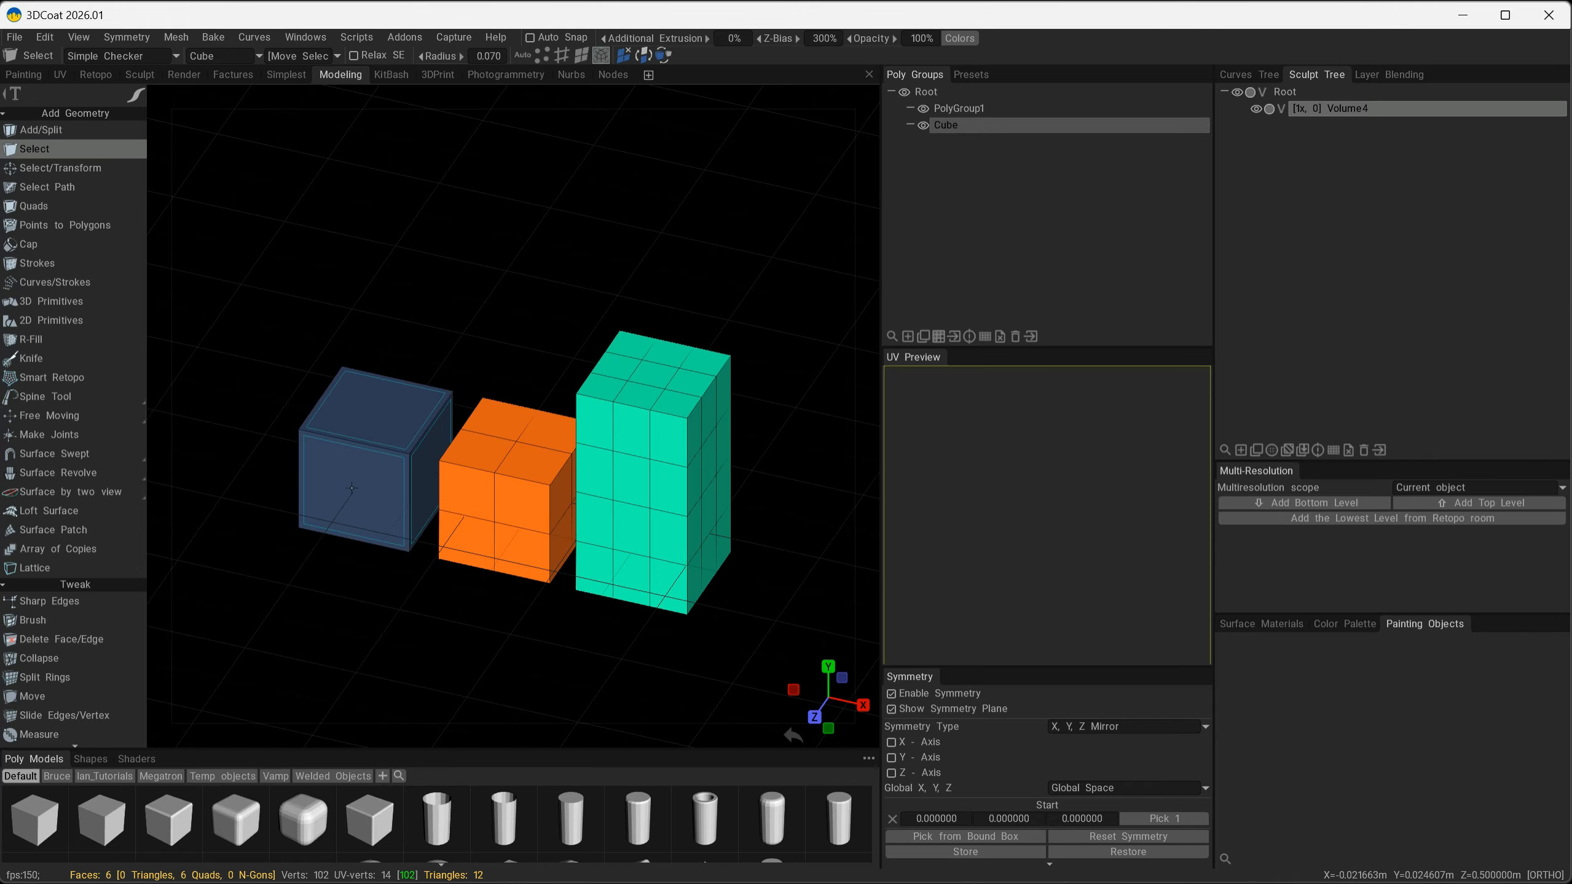
pyautogui.press('Delete')
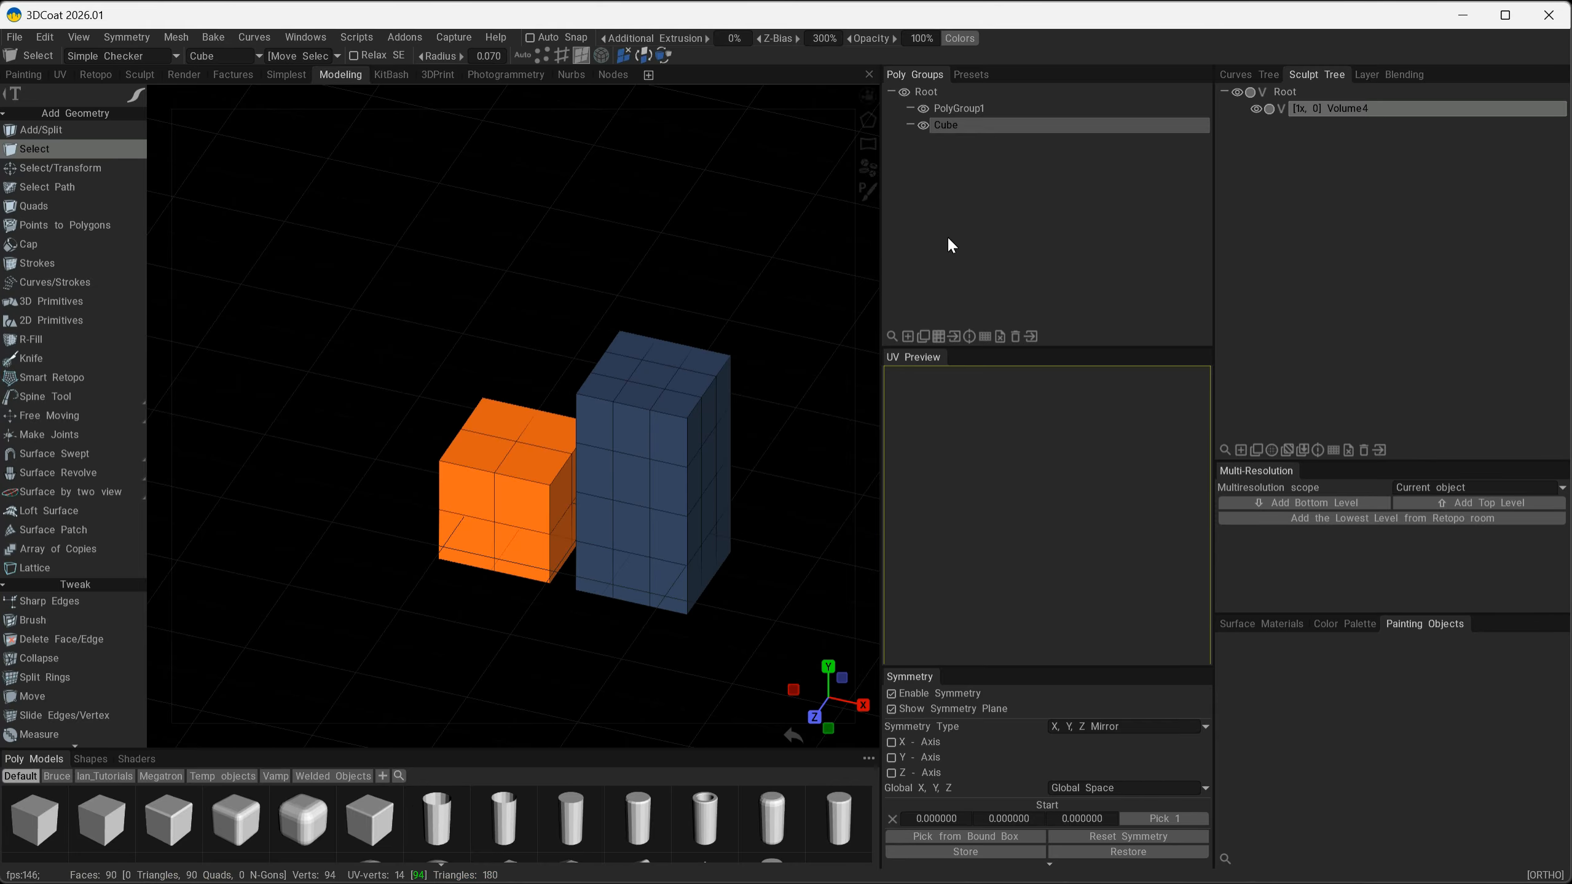
# Select all faces of both boxes and move them together along X to about 0.85.
pyautogui.click(938, 336)
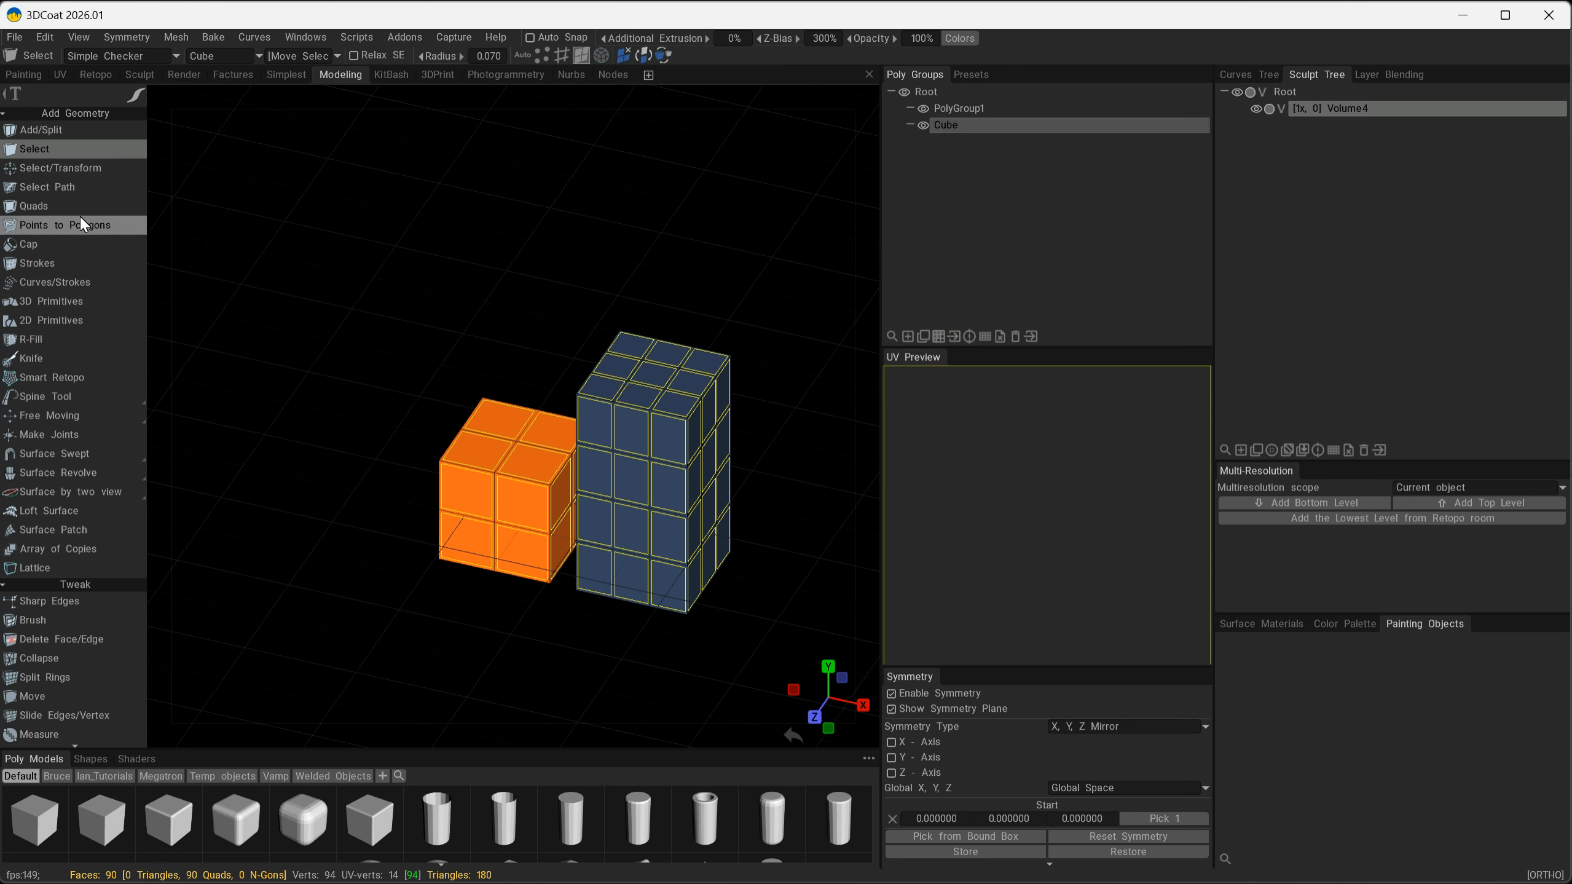
pyautogui.press('space')
pyautogui.click(165, 121)
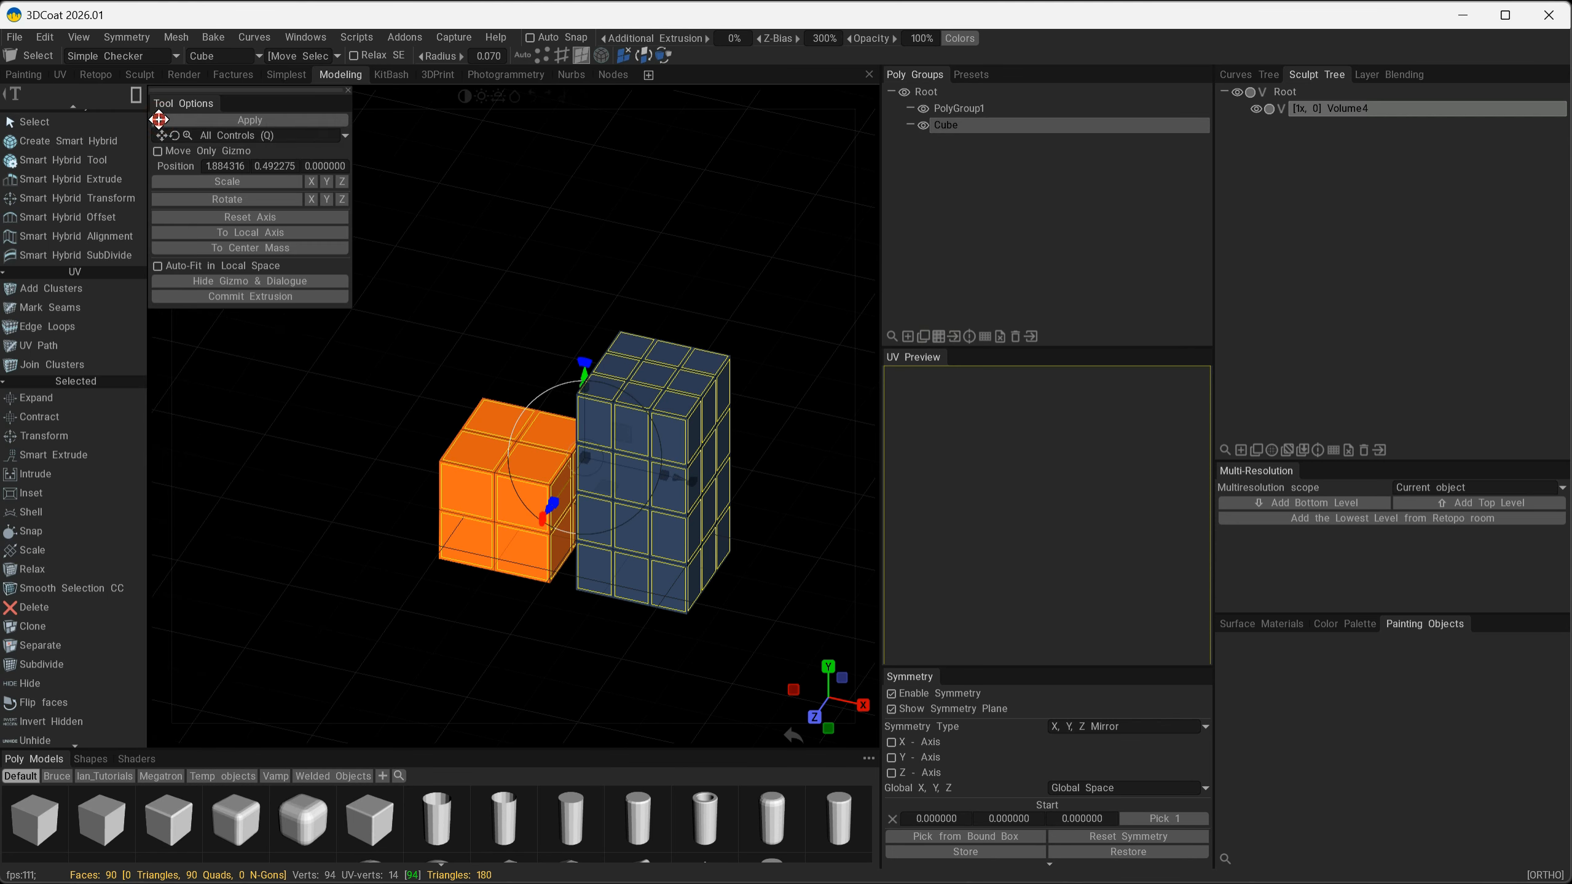
pyautogui.moveTo(656, 476); pyautogui.dragTo(528, 463)
pyautogui.moveTo(509, 659); pyautogui.dragTo(544, 566)
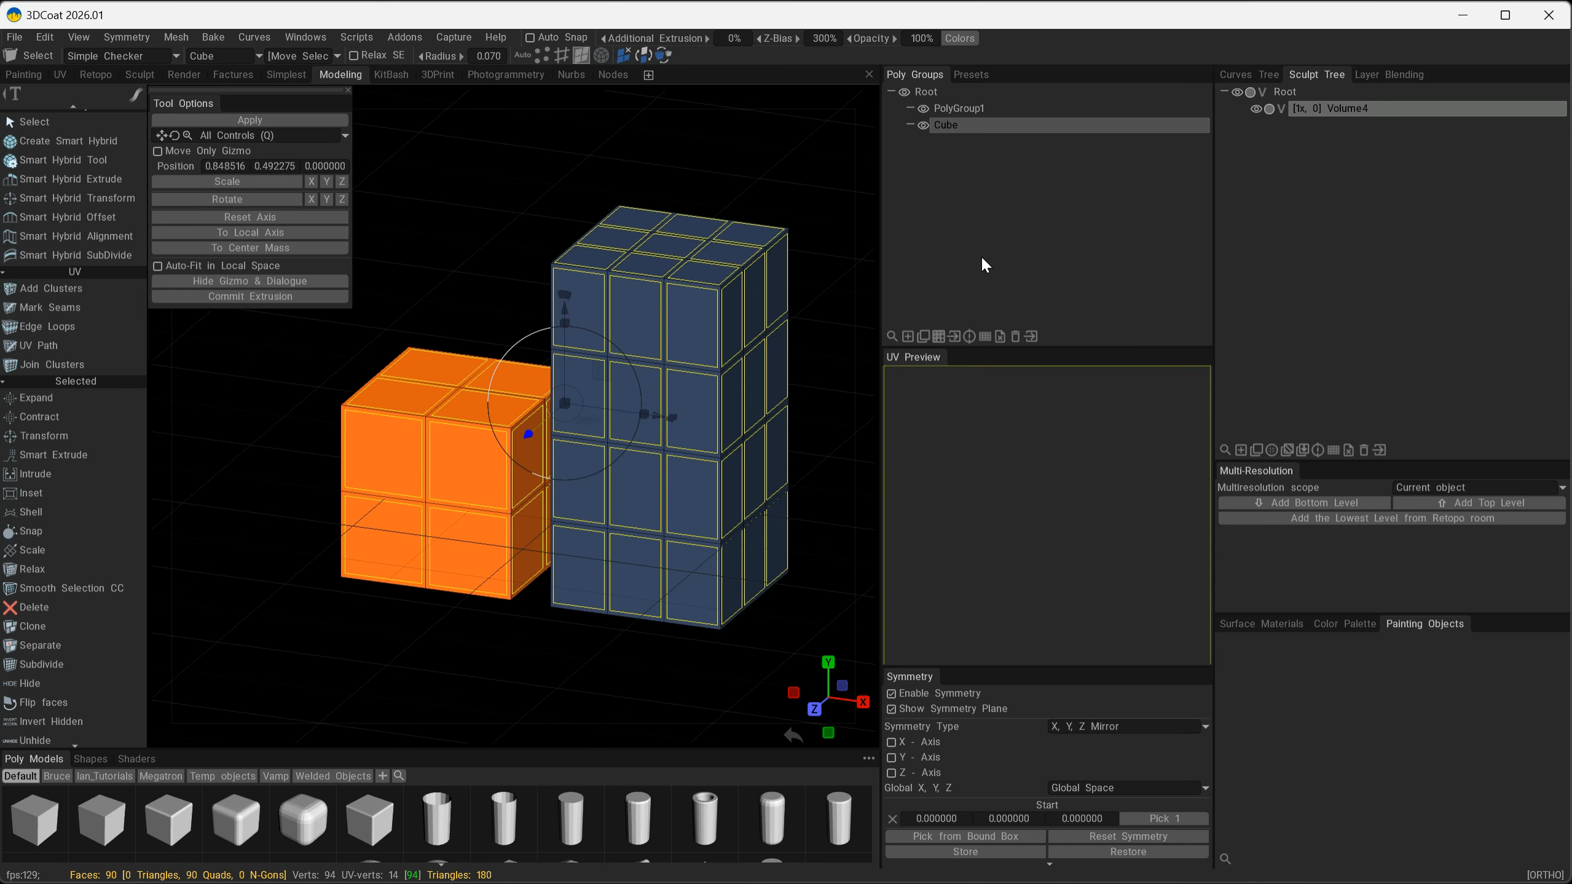
# Rename the Cube poly group as Objects_3dc.
pyautogui.doubleClick(957, 127)
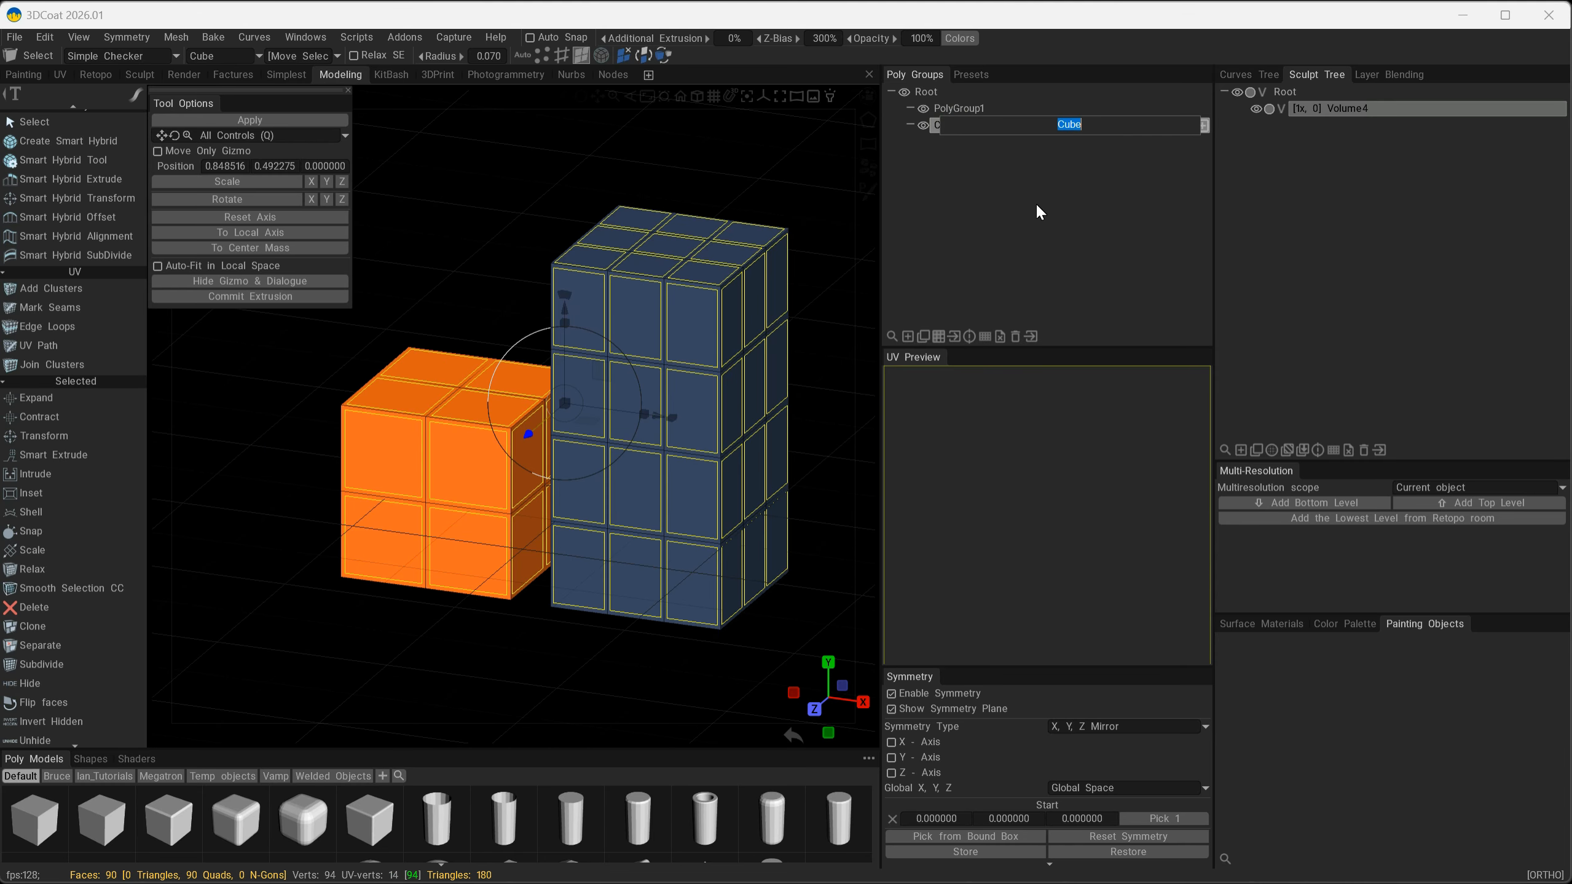
pyautogui.write('Cu')
pyautogui.press('Return')
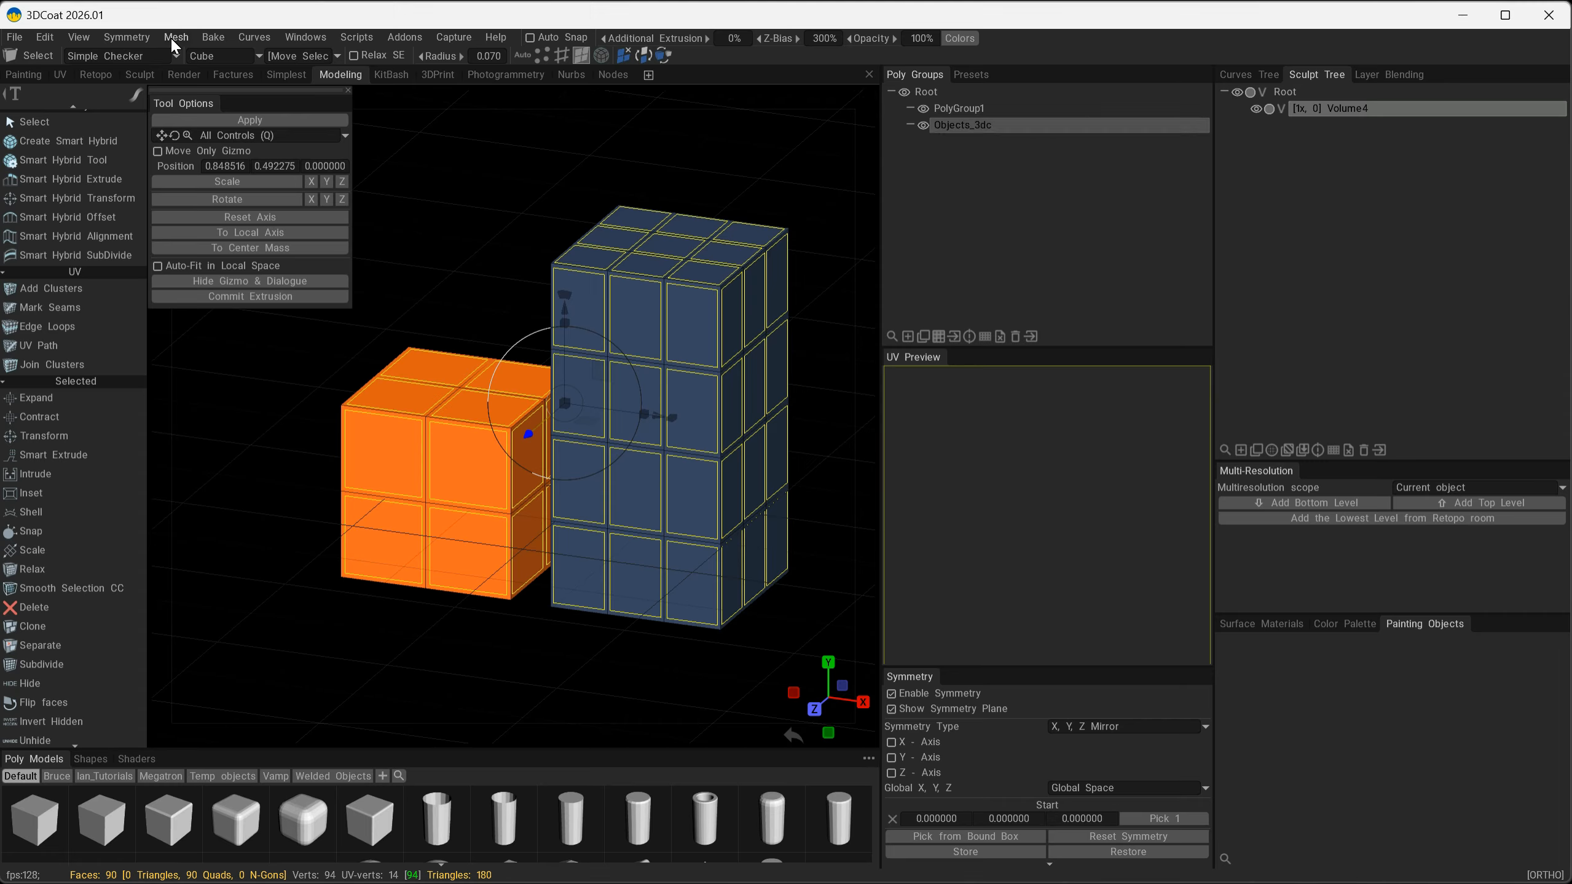
# Export the selected low-poly mesh to the exports folder as an OBJ file named LP_3DC_objects.
pyautogui.click(13, 37)
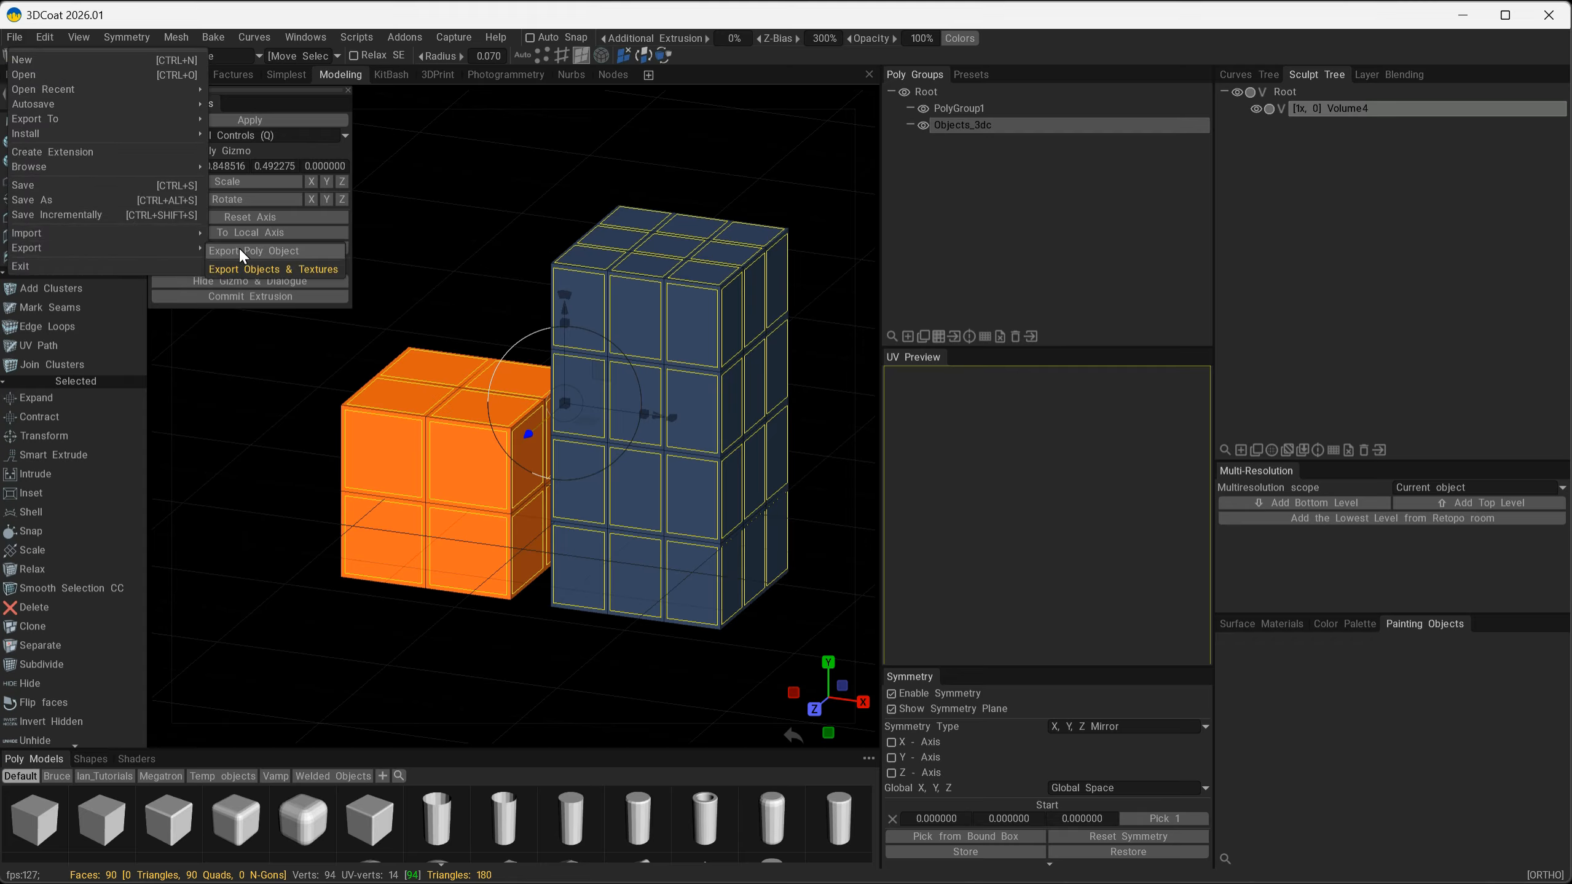
pyautogui.moveTo(183, 39)
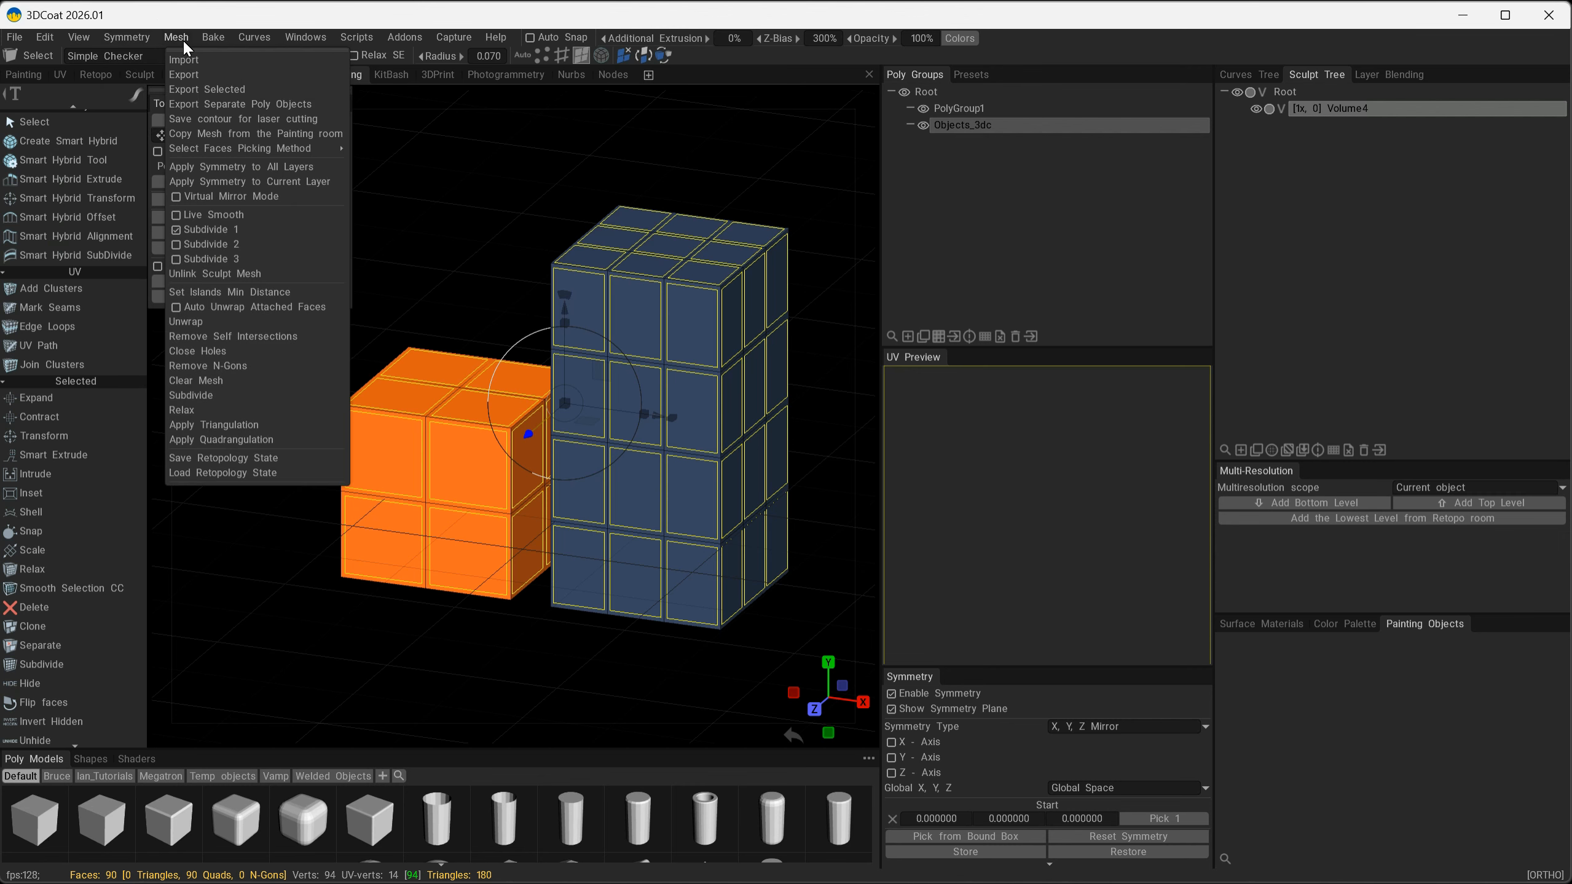
pyautogui.click(184, 90)
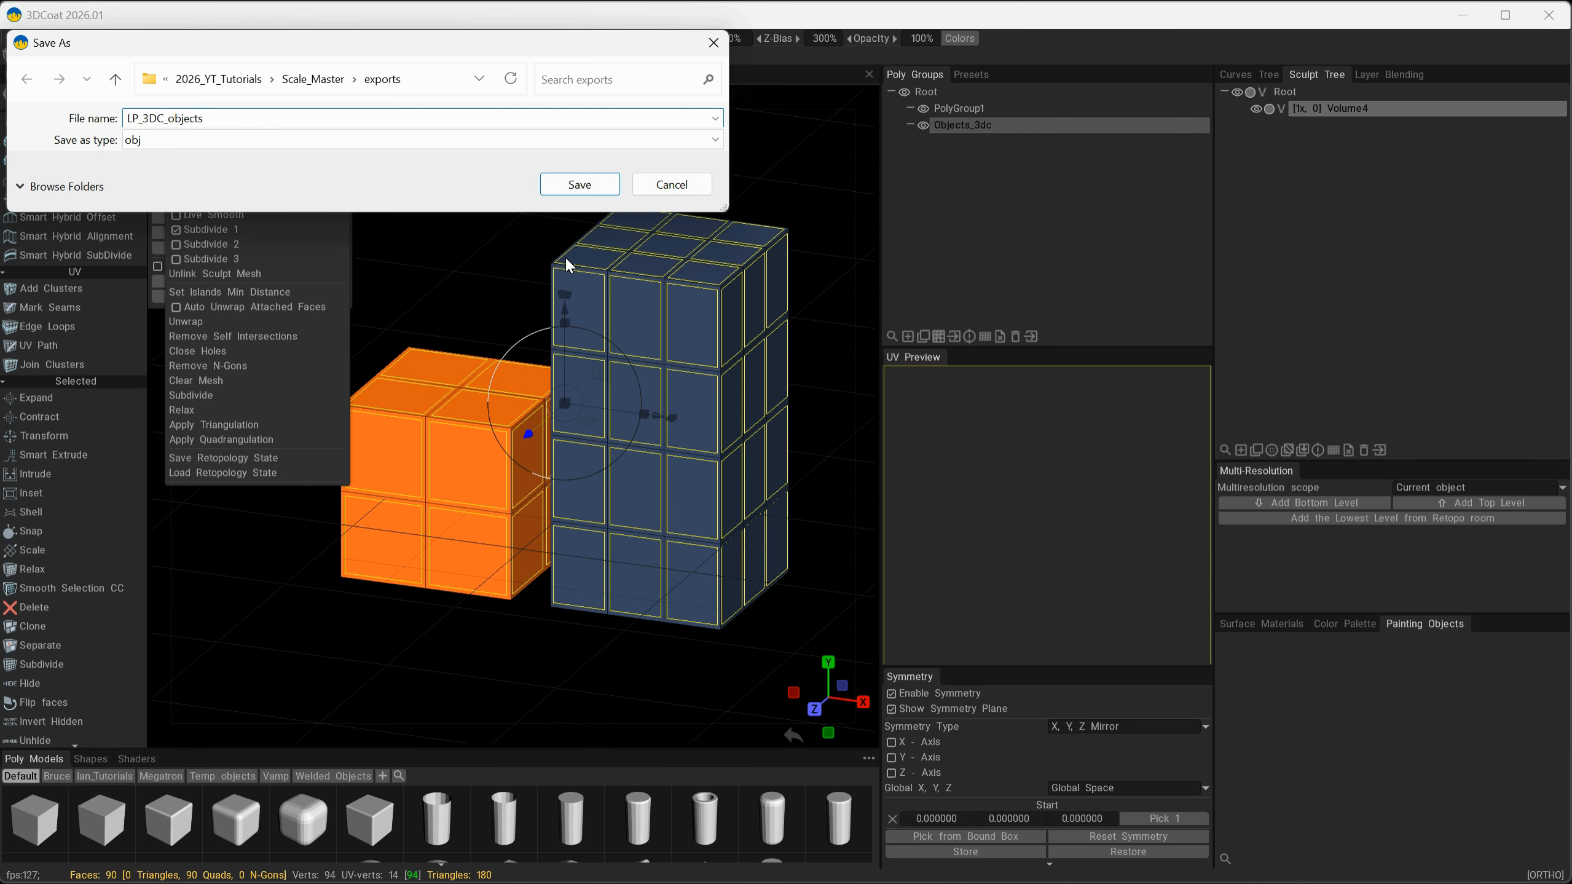
pyautogui.press('Return')
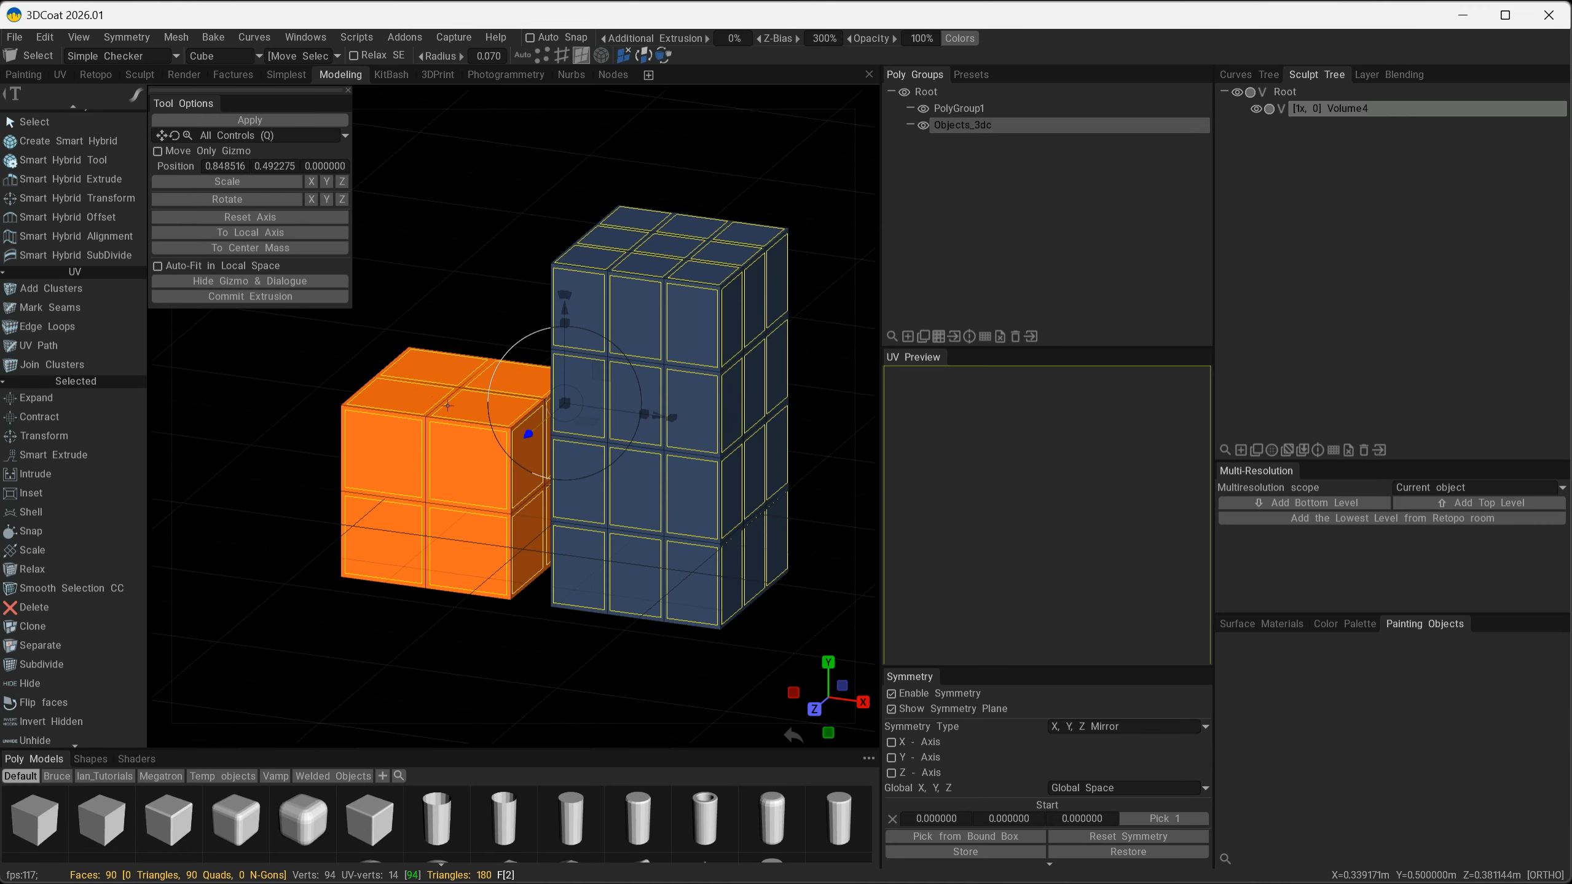
# Subdivide the selected faces of both boxes three times.
pyautogui.keyDown('alt'); pyautogui.moveTo(401, 500); pyautogui.dragTo(533, 563); pyautogui.keyUp('alt')
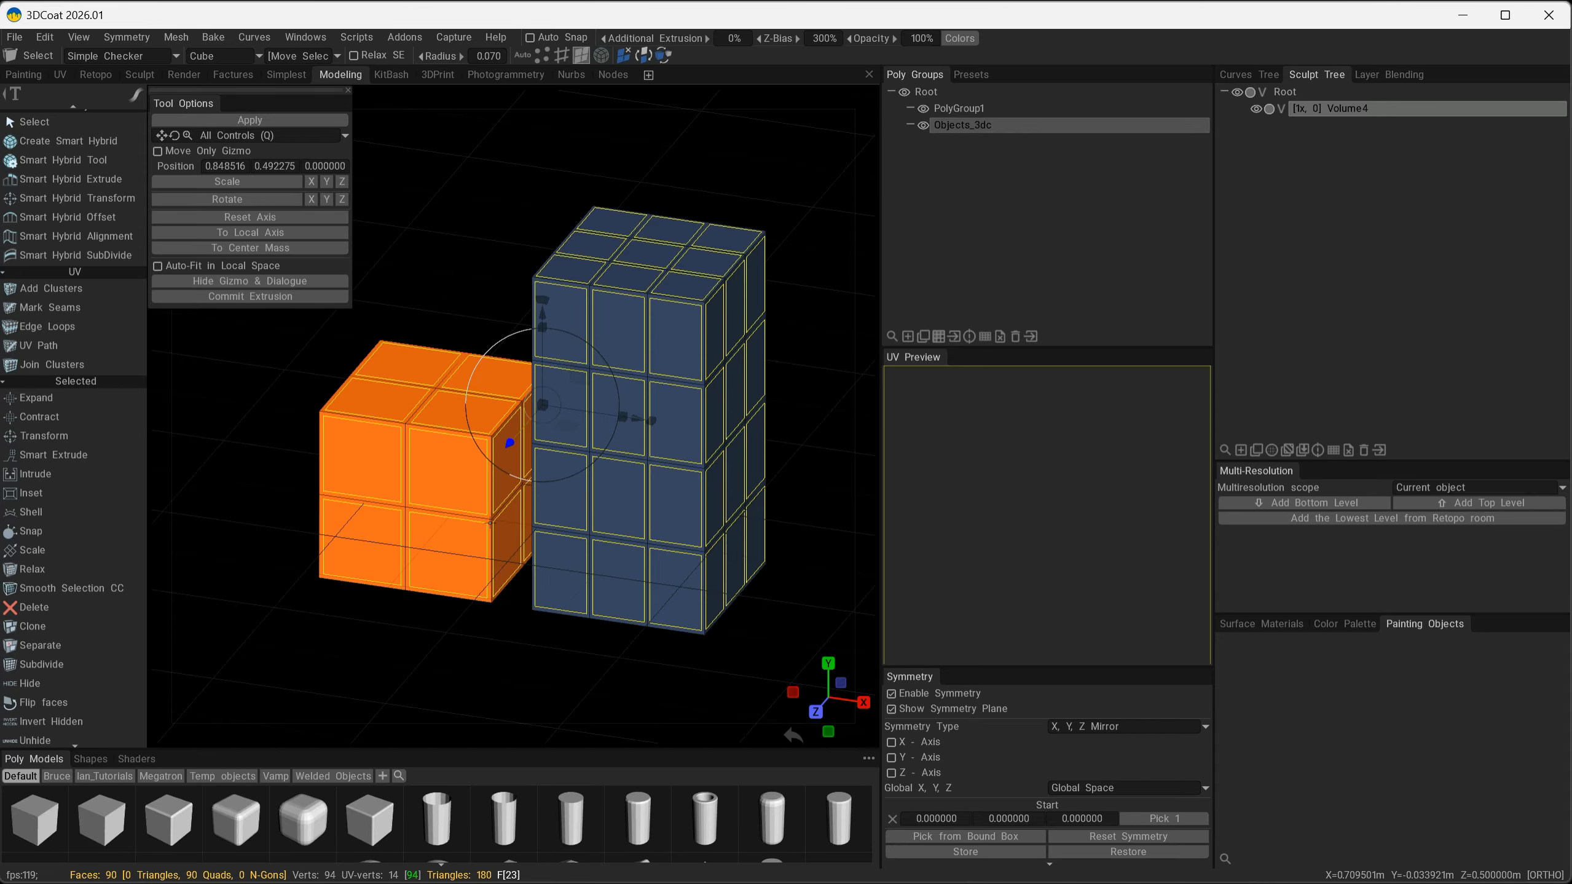
pyautogui.keyDown('alt'); pyautogui.moveTo(455, 621); pyautogui.dragTo(456, 613); pyautogui.keyUp('alt')
pyautogui.moveTo(471, 596)
pyautogui.keyDown('alt'); pyautogui.mouseDown(button='middle')
pyautogui.moveTo(461, 582)
pyautogui.moveTo(478, 593)
pyautogui.mouseUp(button='middle'); pyautogui.keyUp('alt')
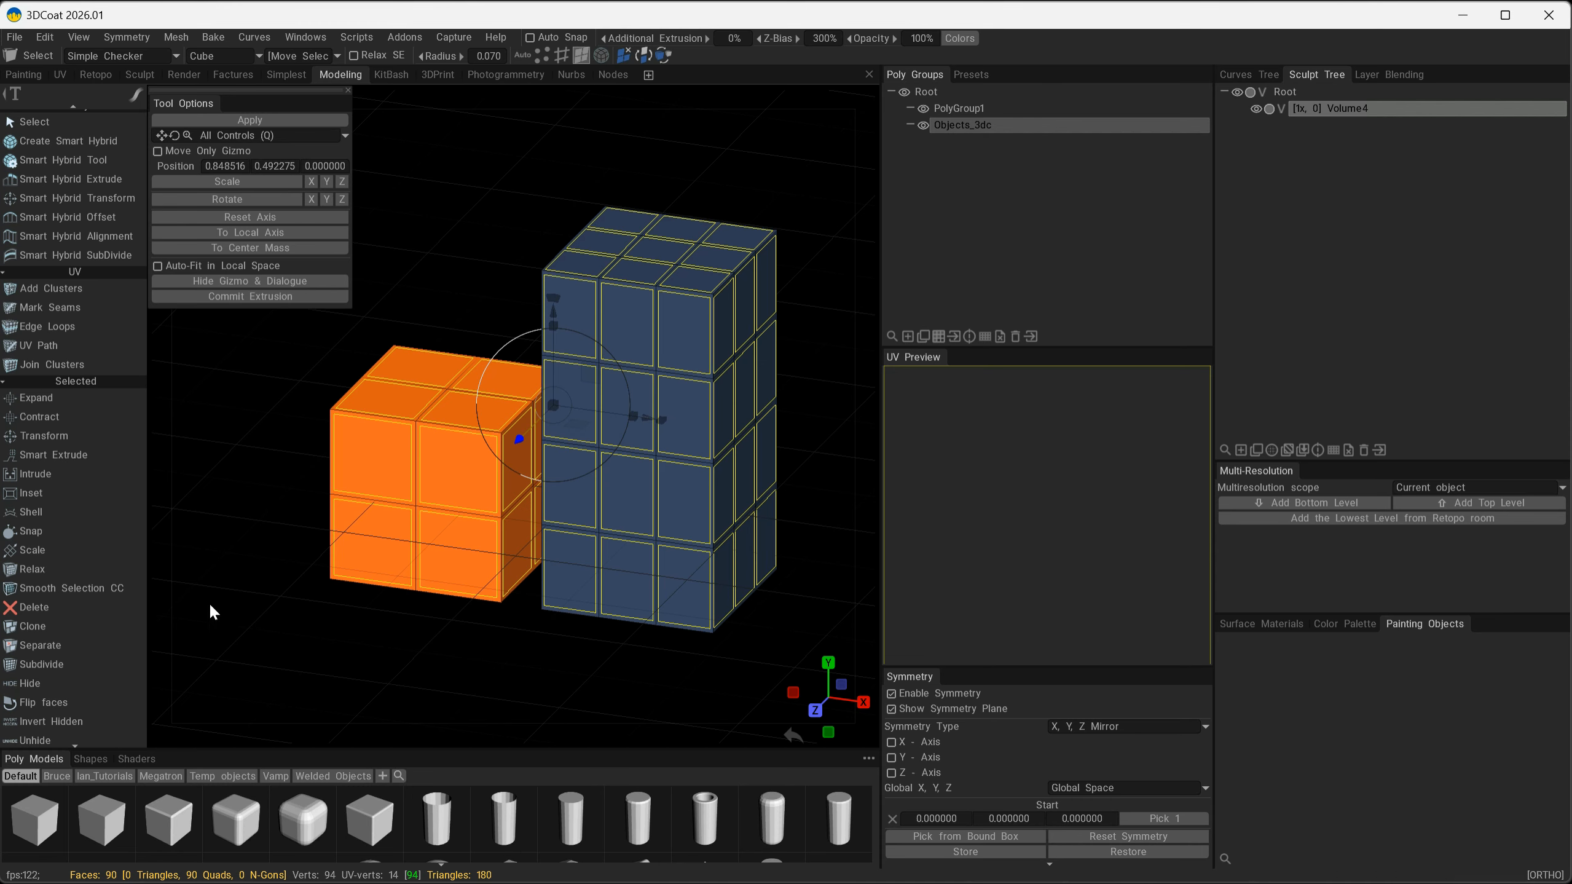
pyautogui.click(87, 666)
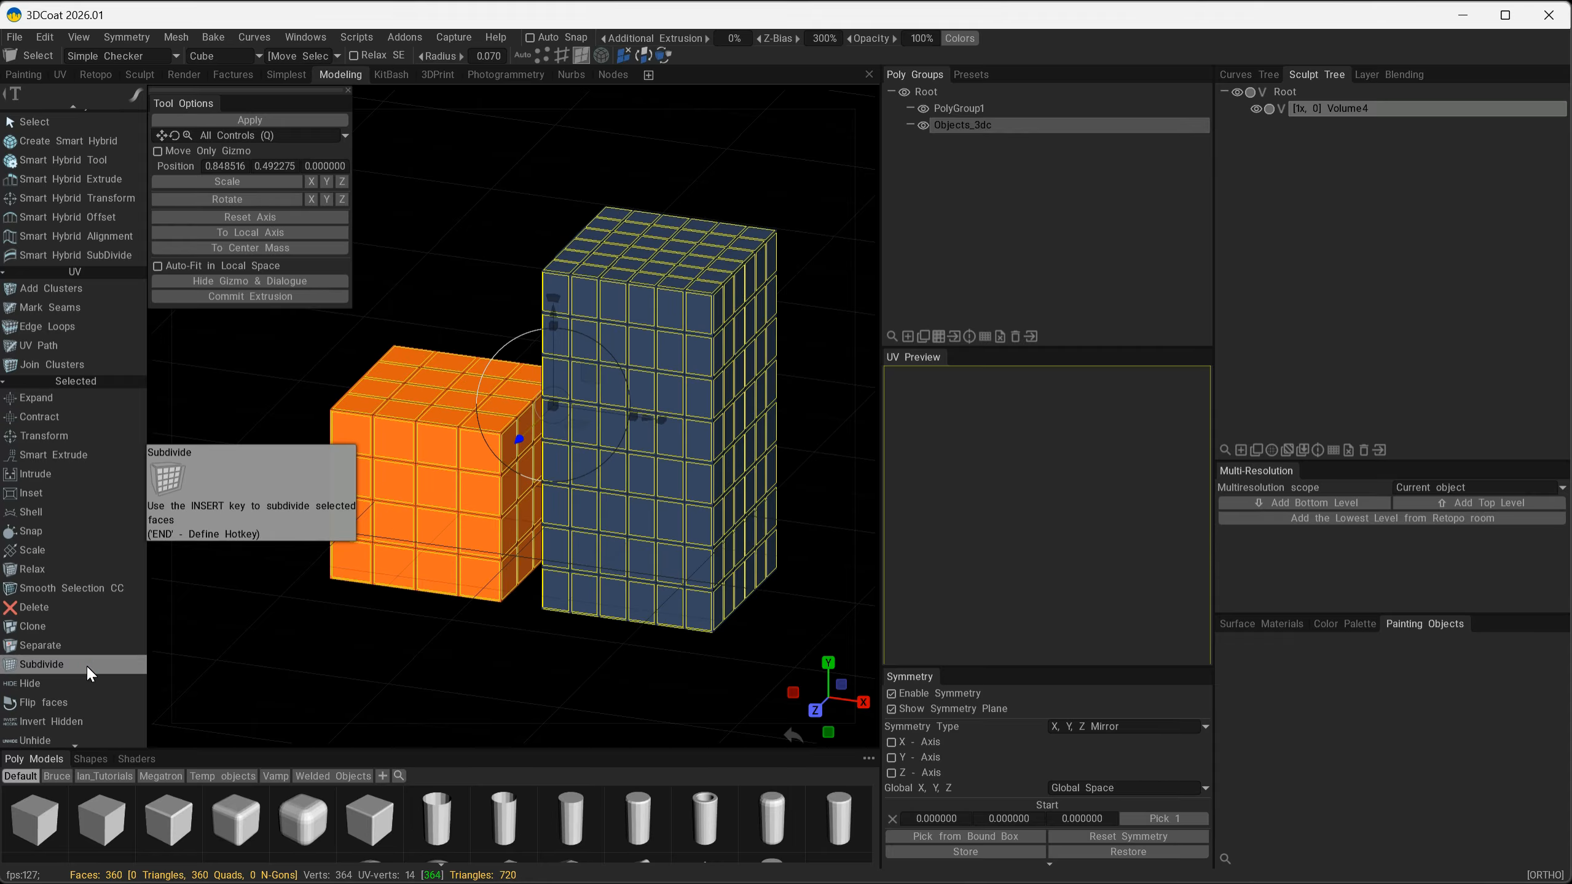
pyautogui.click(87, 666)
pyautogui.click(88, 666)
pyautogui.keyDown('alt'); pyautogui.moveTo(743, 347); pyautogui.dragTo(600, 319); pyautogui.keyUp('alt')
# Enable Live Smooth for the mesh and set its subdivision level to Subdivide 3.
pyautogui.click(176, 37)
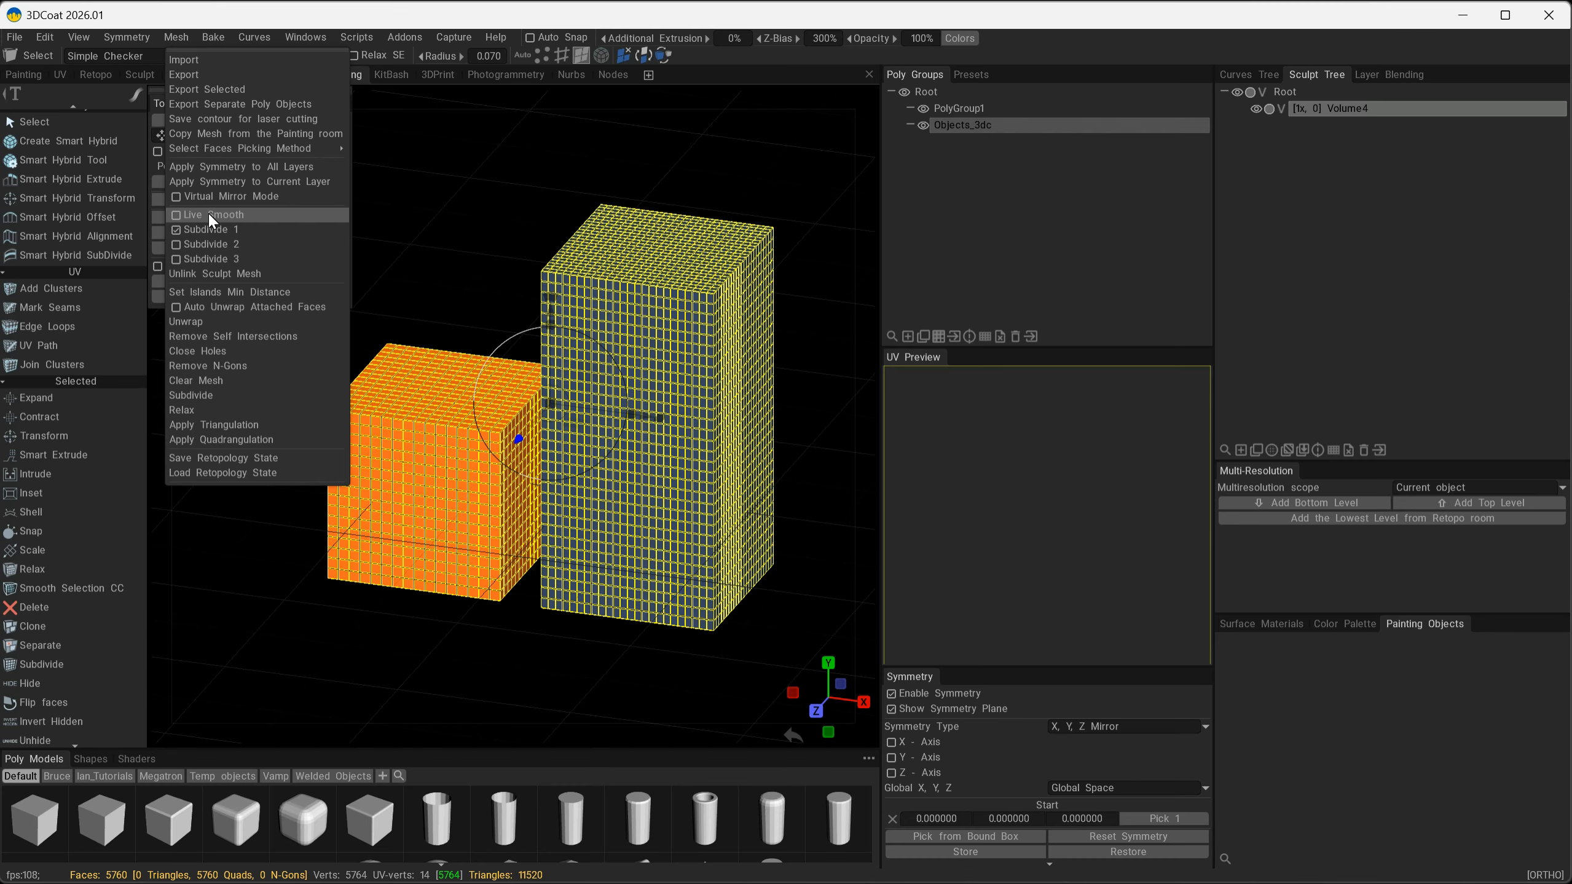
pyautogui.click(177, 214)
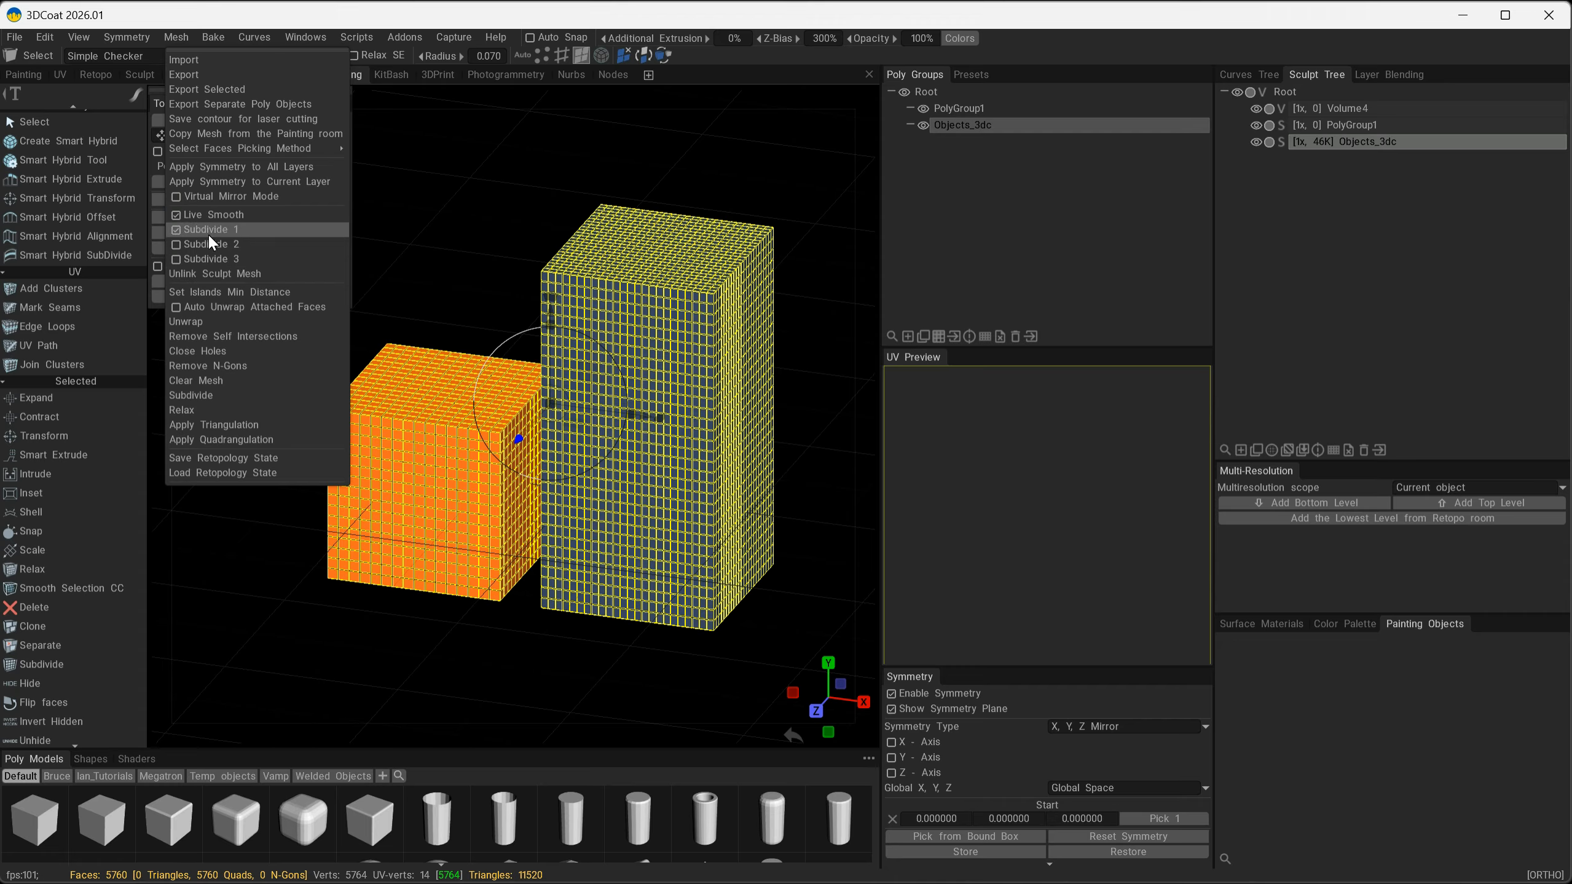
pyautogui.click(177, 37)
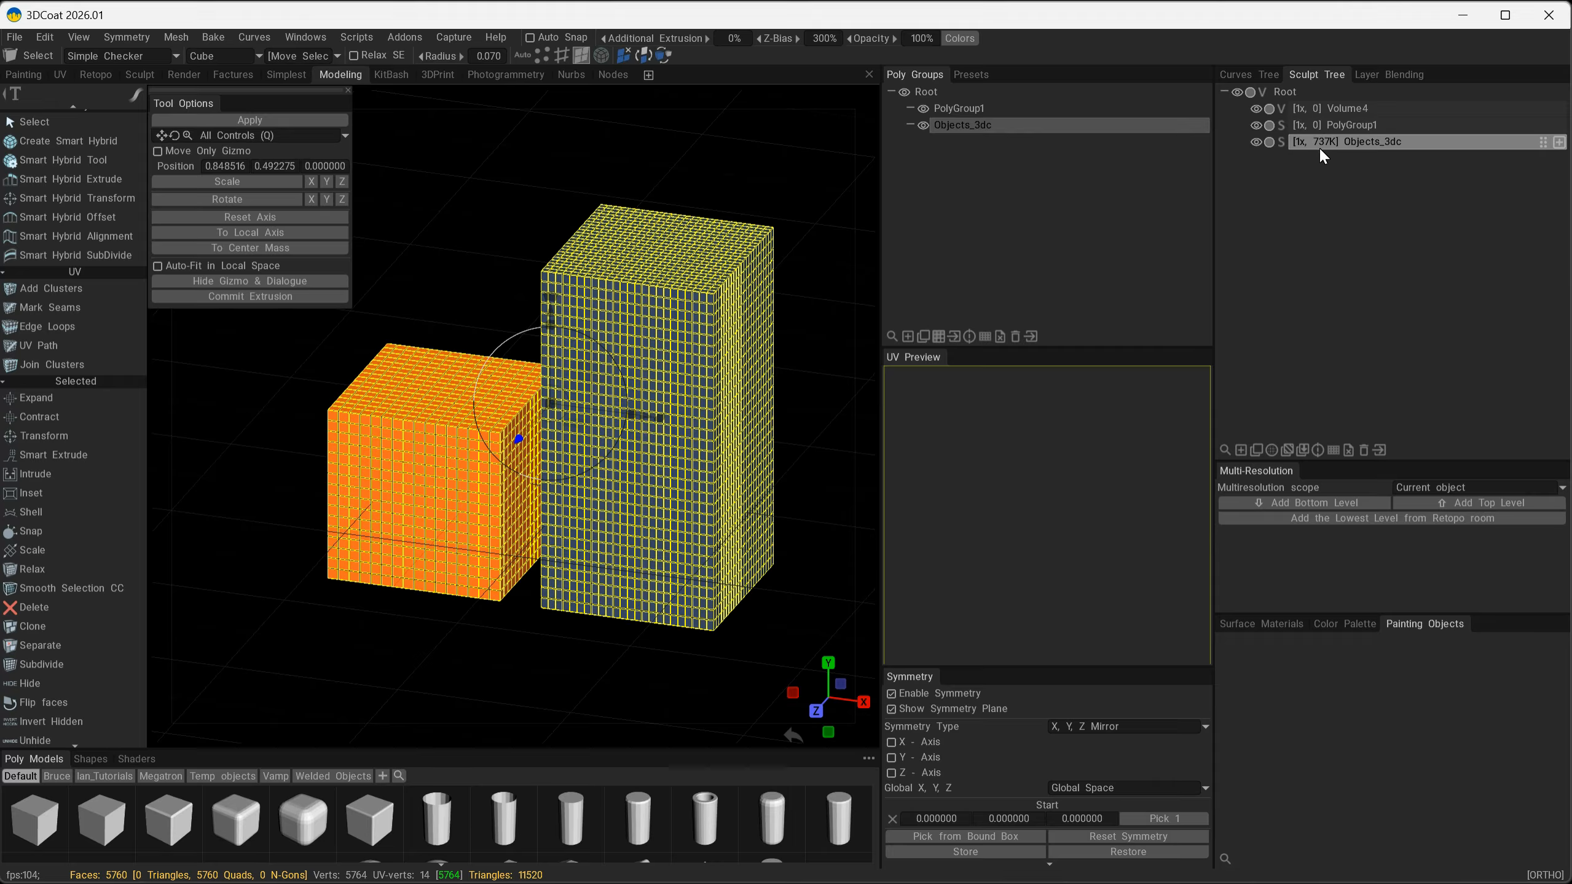
pyautogui.click(180, 33)
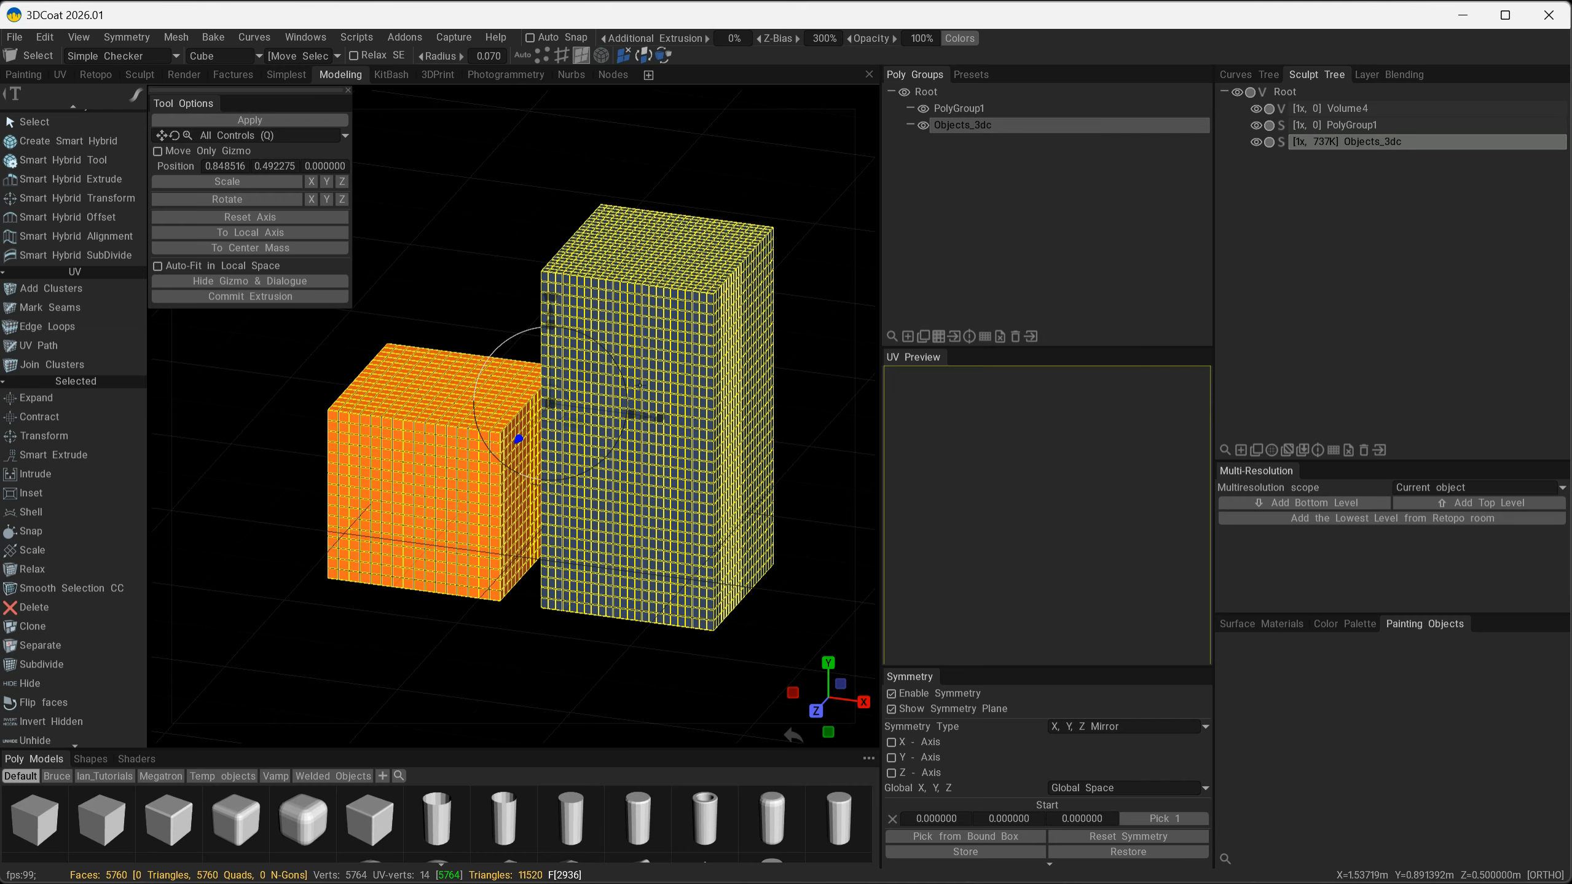
# Unlink the sculpt mesh from the poly groups and select the Objects_3dc_Unlinked sculpt volume.
pyautogui.click(174, 38)
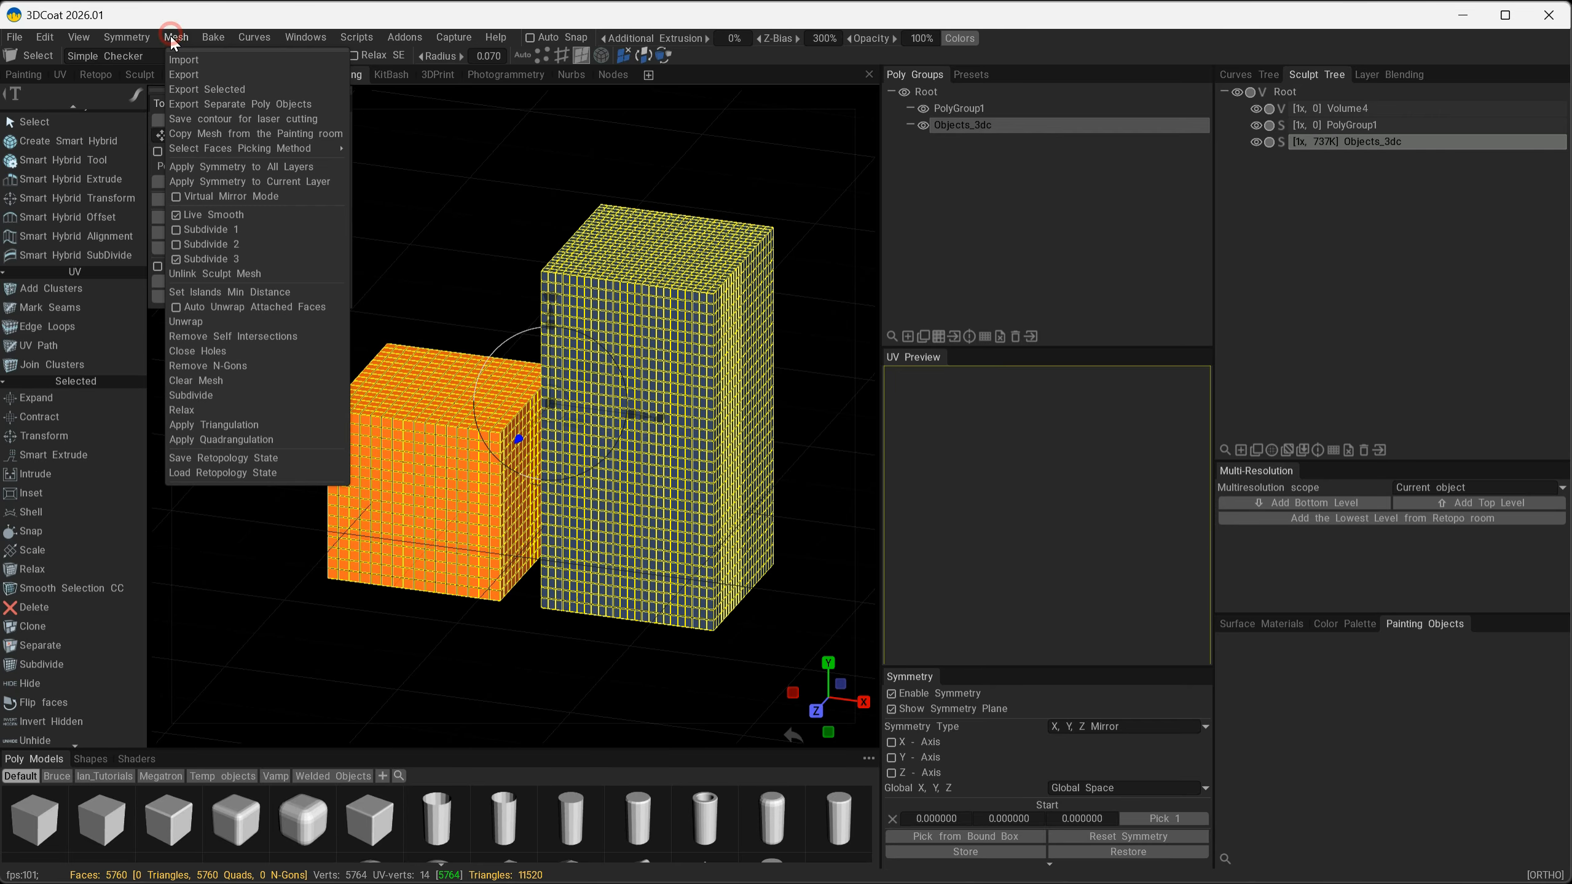
pyautogui.click(231, 275)
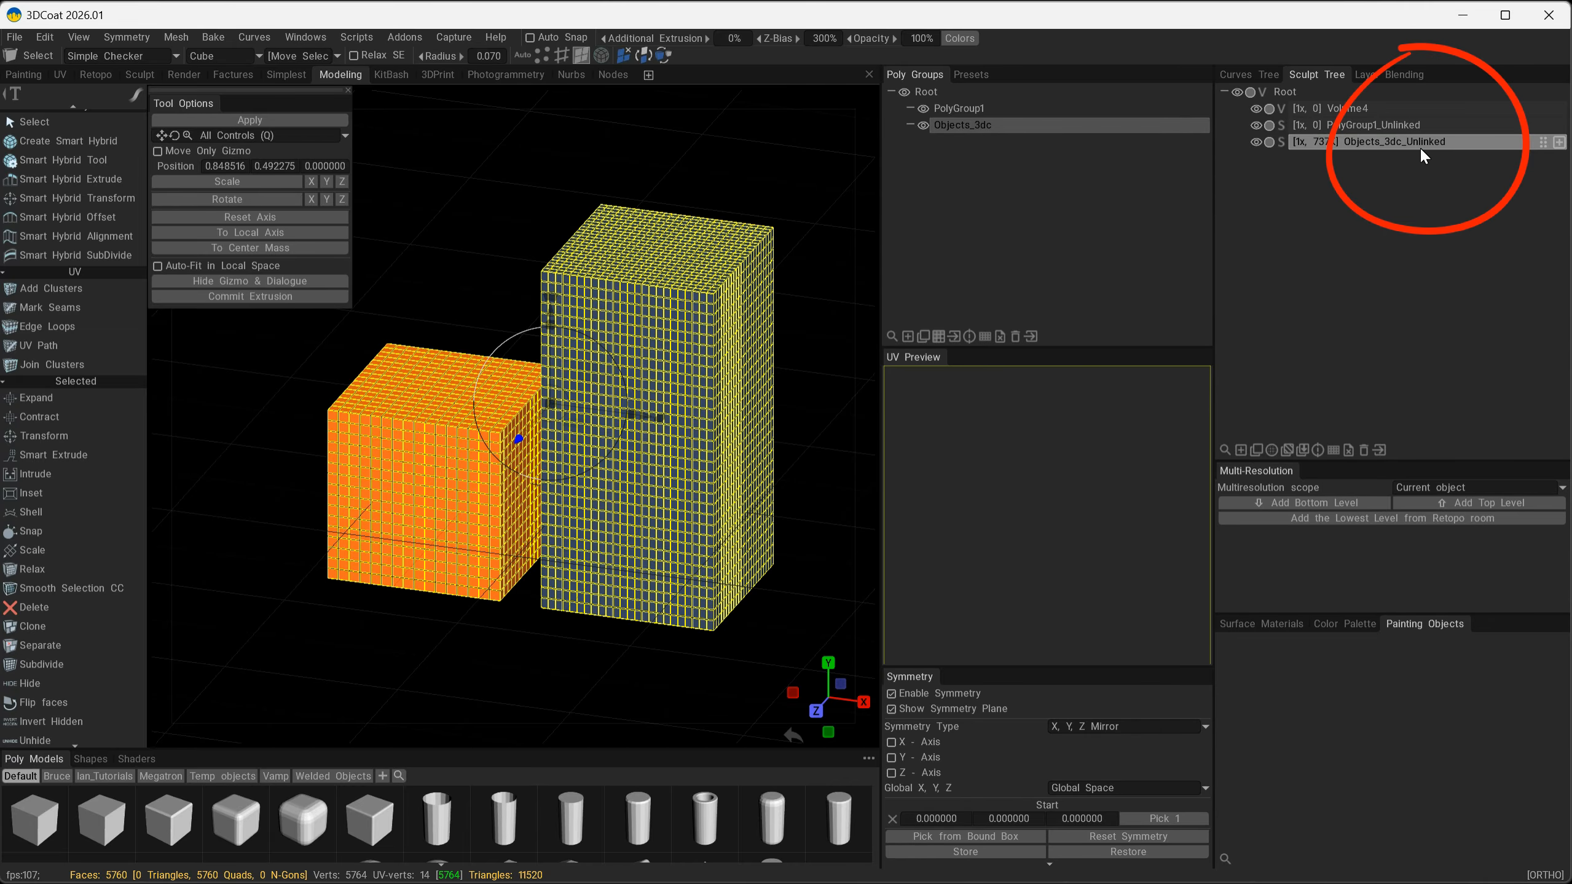
pyautogui.click(1418, 148)
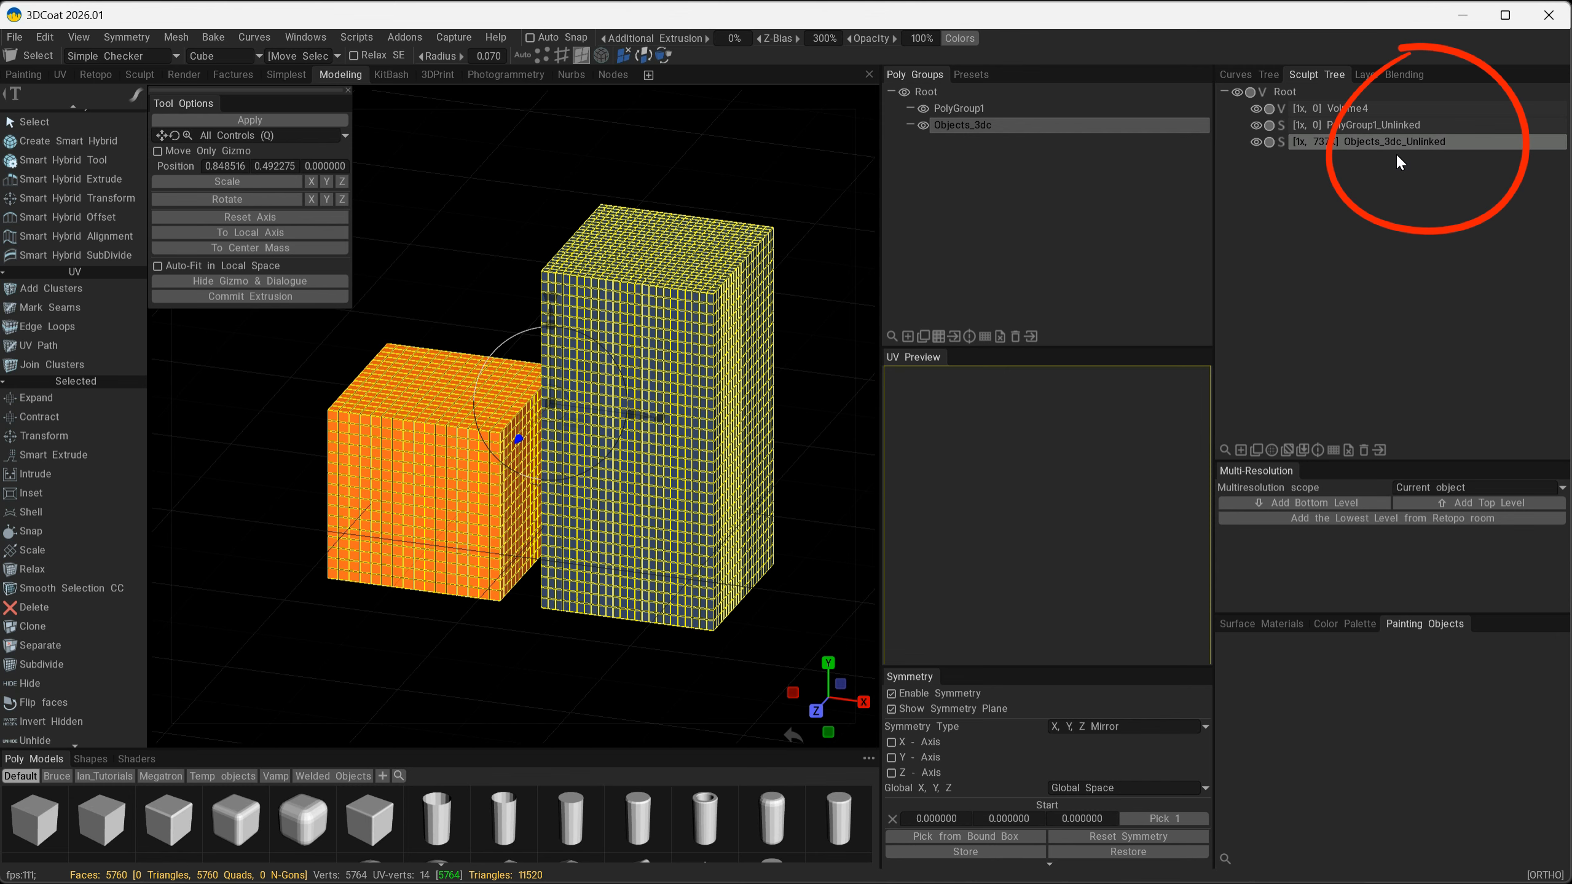
# Switch to the Sculpt room and measure the smaller cube's width in front view.
pyautogui.click(143, 74)
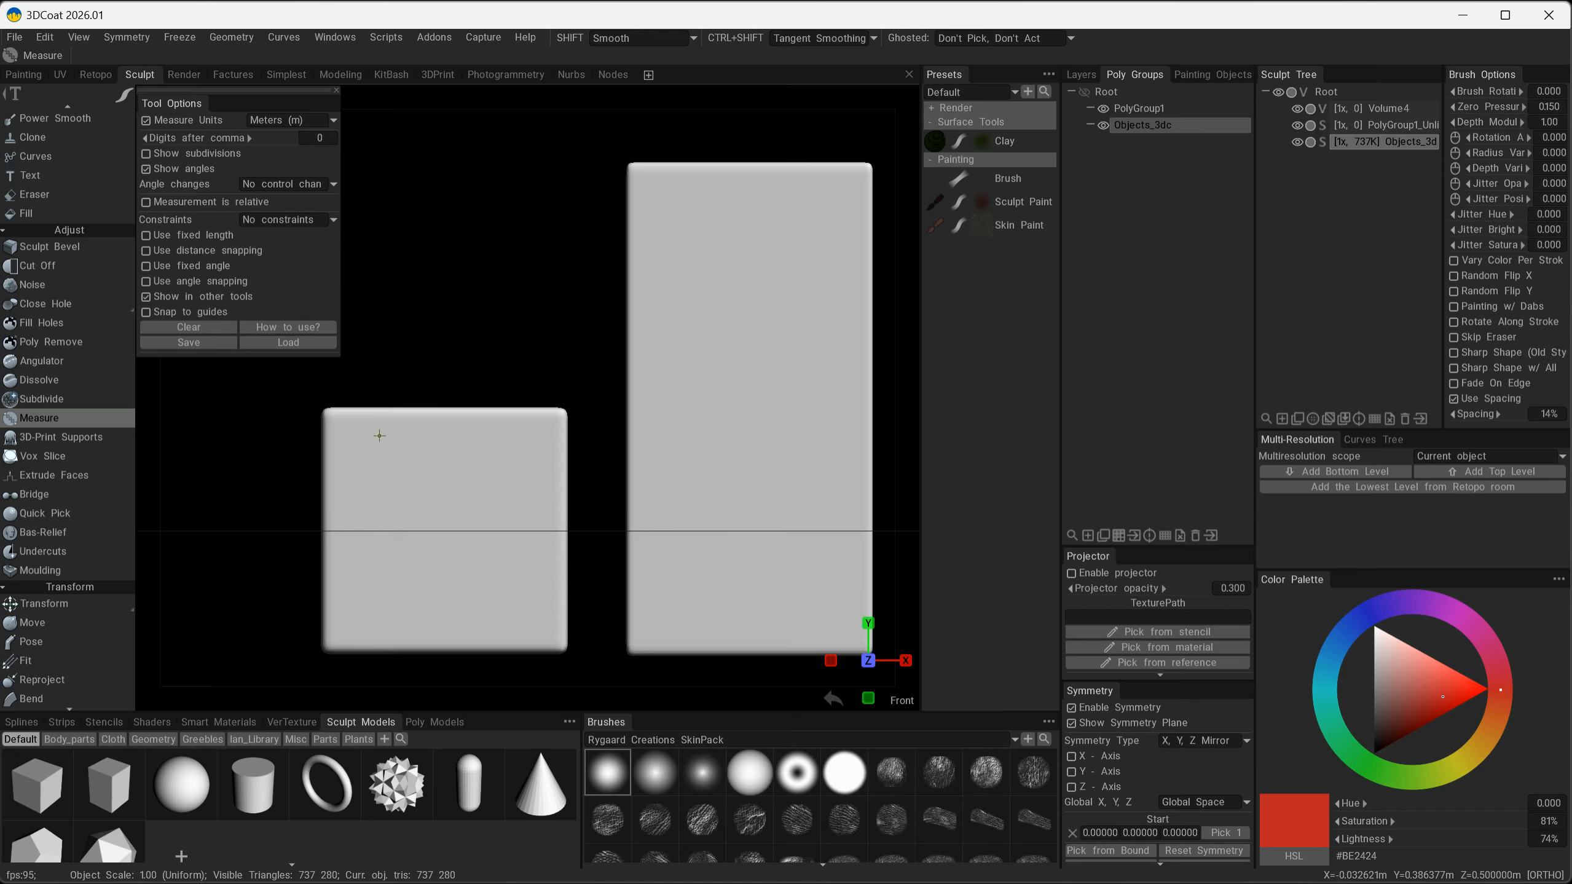
pyautogui.moveTo(493, 337)
pyautogui.keyDown('alt'); pyautogui.mouseDown()
pyautogui.moveTo(514, 394)
pyautogui.moveTo(469, 400)
pyautogui.moveTo(516, 341)
pyautogui.moveTo(501, 355)
pyautogui.mouseUp(); pyautogui.keyUp('alt')
pyautogui.moveTo(324, 448); pyautogui.dragTo(578, 443)
pyautogui.moveTo(566, 453); pyautogui.dragTo(565, 450)
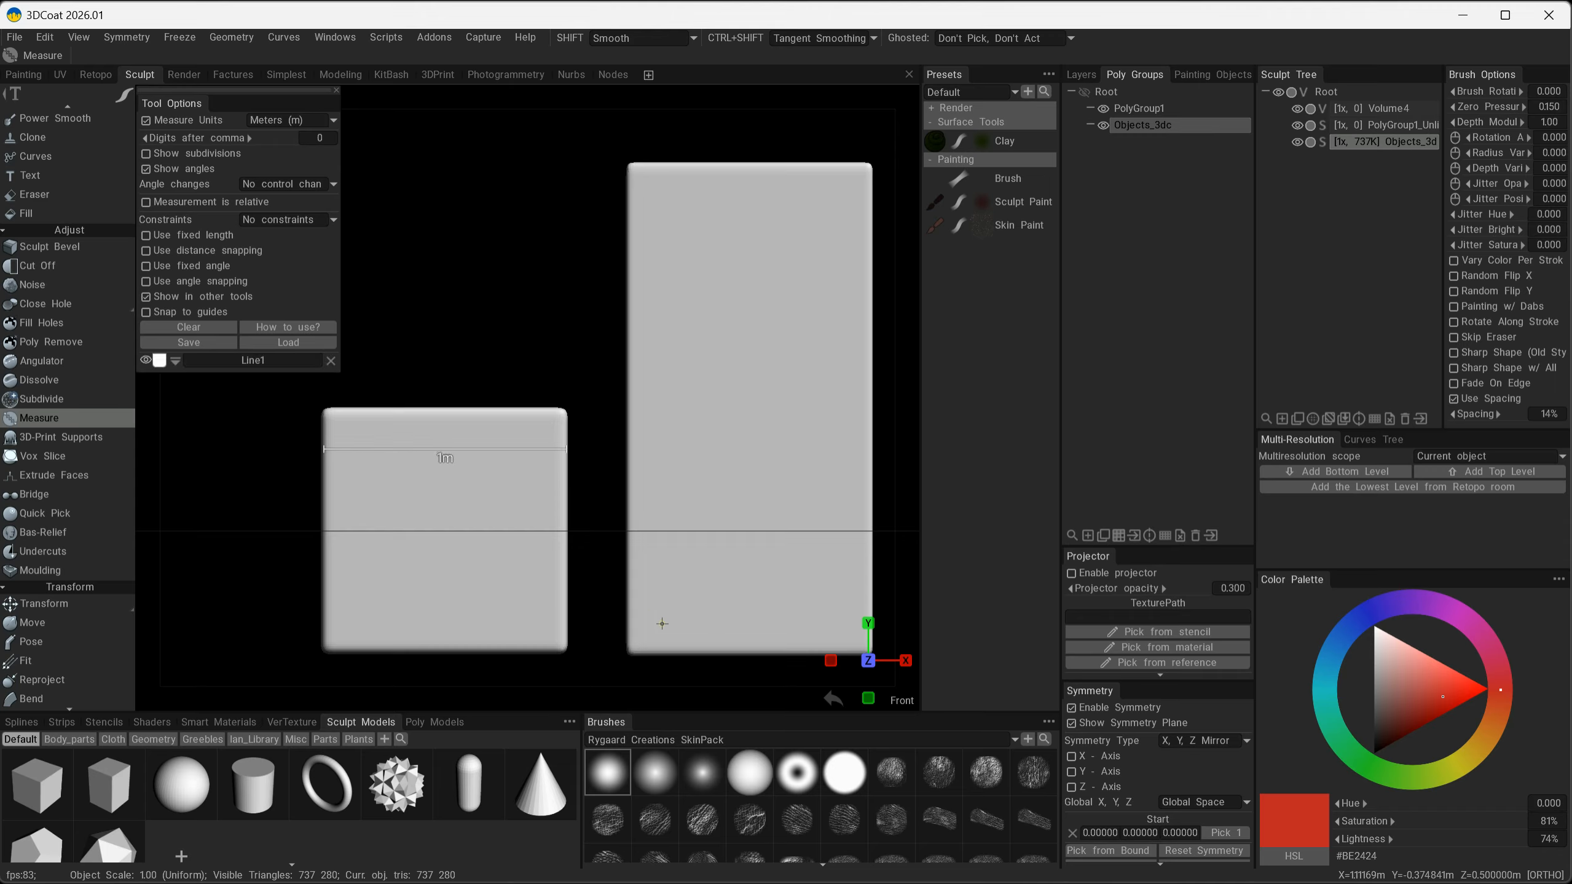
# Measure the tall box's height with a vertical line from its bottom edge to its top edge.
pyautogui.moveTo(623, 450); pyautogui.dragTo(532, 451, button='middle')
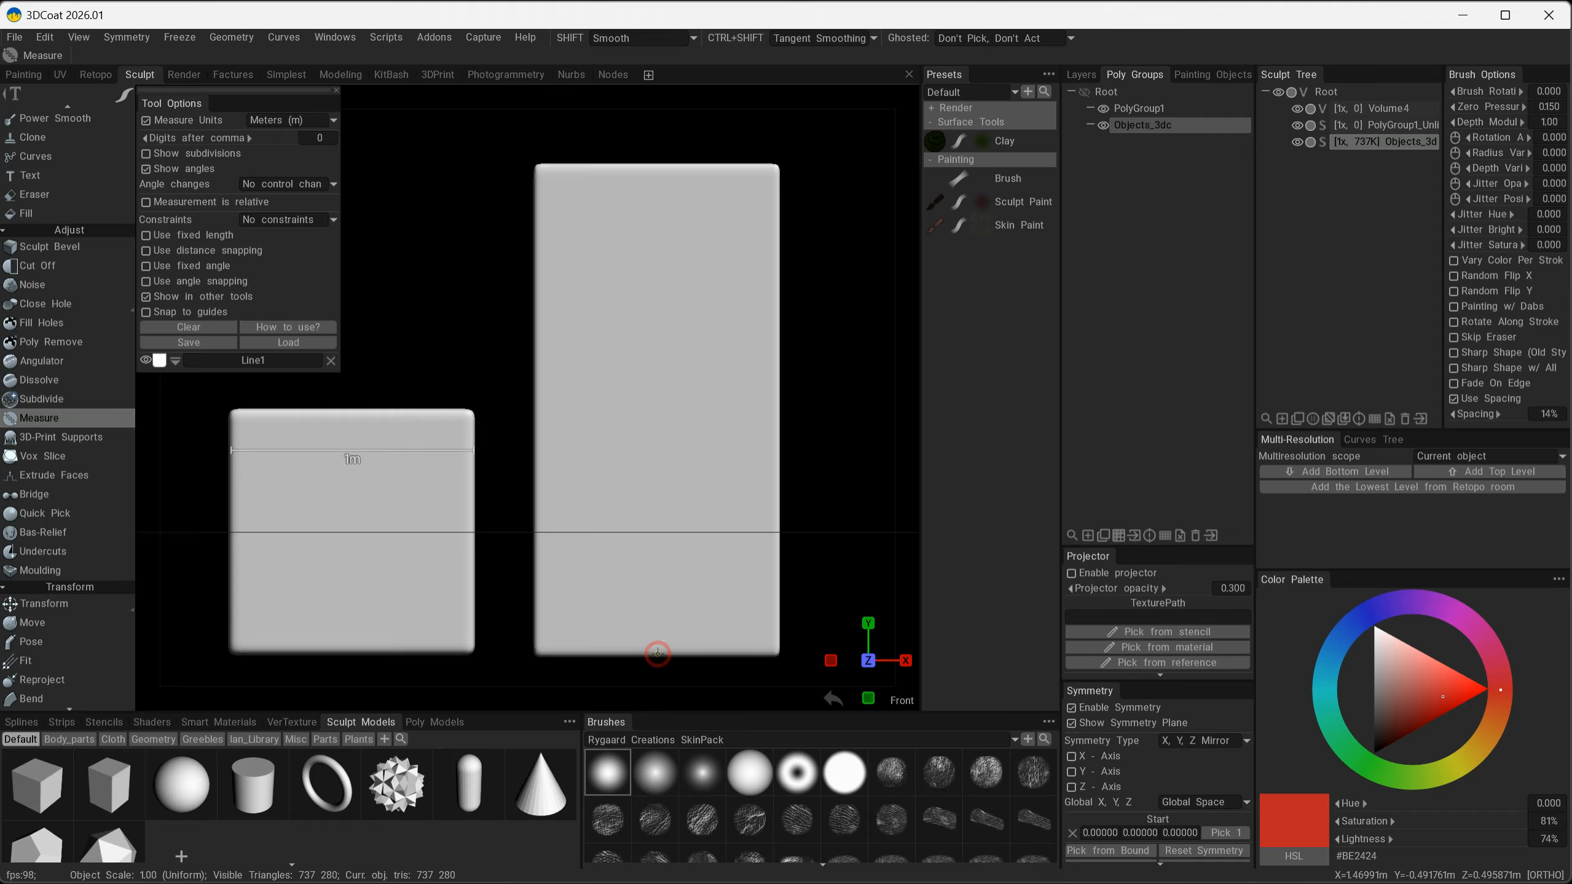
pyautogui.moveTo(658, 652); pyautogui.dragTo(652, 420)
pyautogui.keyDown('shift'); pyautogui.moveTo(661, 212); pyautogui.dragTo(550, 561); pyautogui.keyUp('shift')
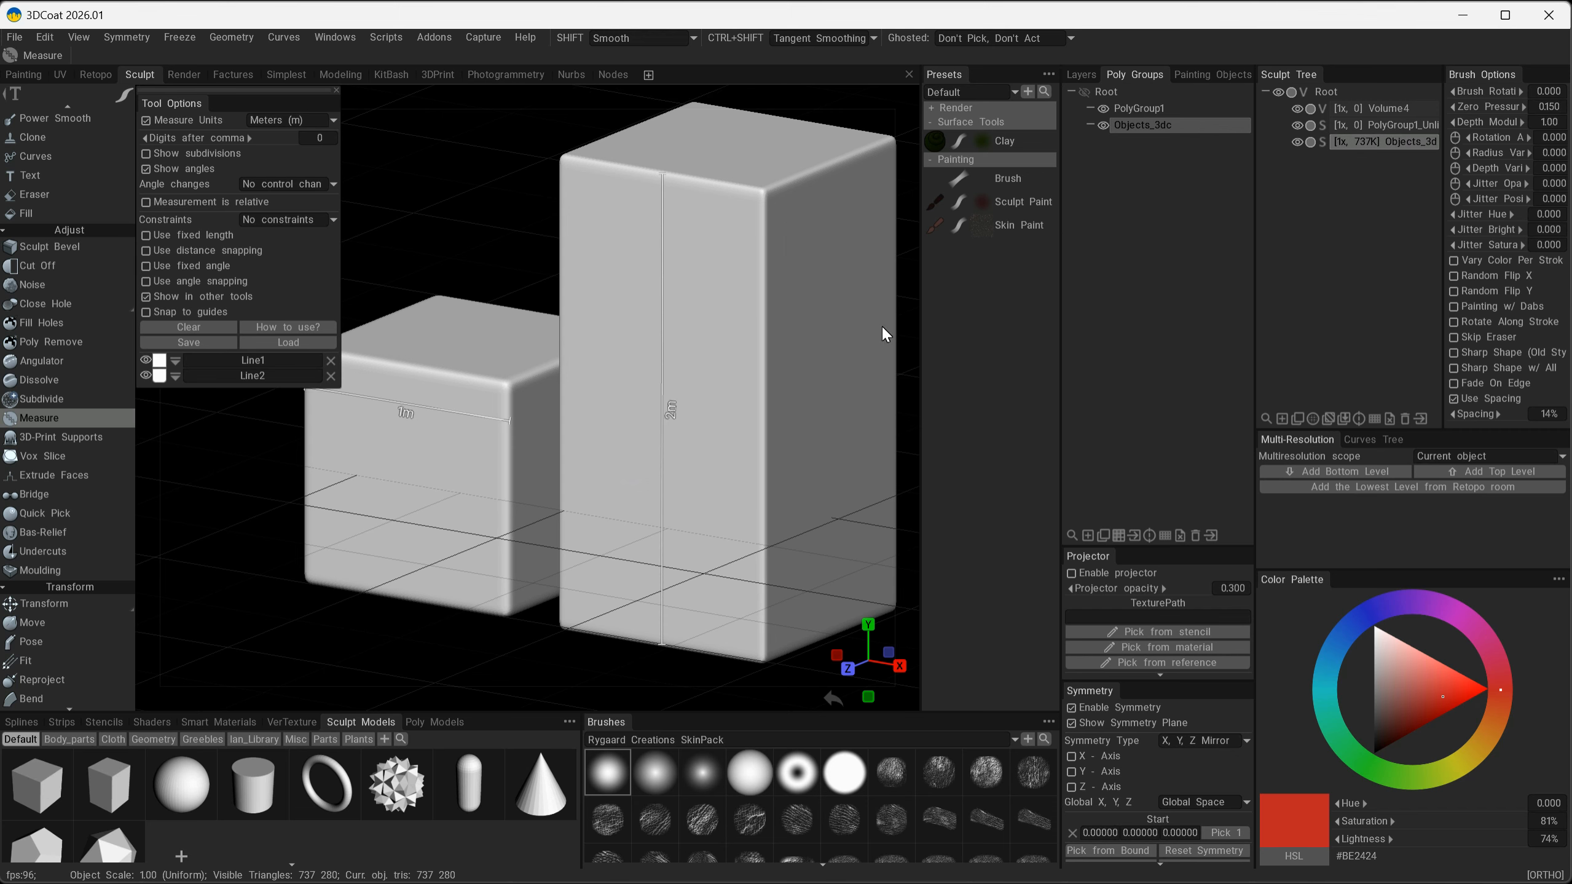
# Check the cube's width measurement up close in wireframe display, and return to the shaded front view.
pyautogui.keyDown('alt'); pyautogui.moveTo(526, 372); pyautogui.dragTo(618, 414, button='right'); pyautogui.keyUp('alt')
pyautogui.keyDown('alt'); pyautogui.moveTo(554, 408); pyautogui.dragTo(692, 411, button='middle'); pyautogui.keyUp('alt')
pyautogui.keyDown('alt'); pyautogui.moveTo(512, 436); pyautogui.dragTo(755, 477, button='right'); pyautogui.keyUp('alt')
pyautogui.press('w')
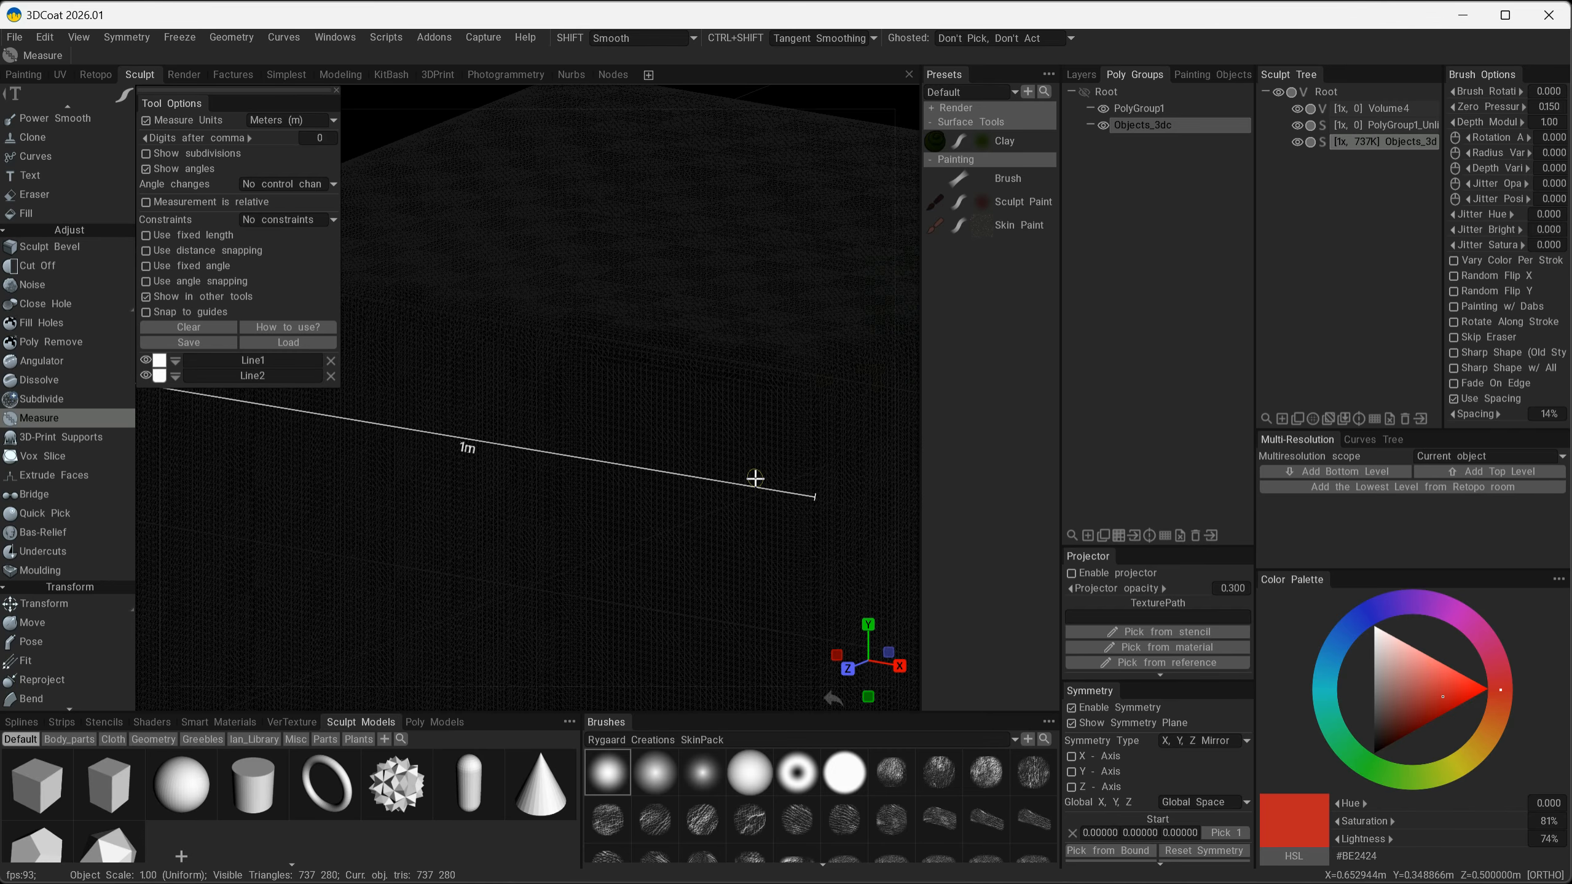
pyautogui.keyDown('ctrl'); pyautogui.keyDown('alt'); pyautogui.moveTo(613, 394); pyautogui.dragTo(421, 365, button='right'); pyautogui.keyUp('alt'); pyautogui.keyUp('ctrl')
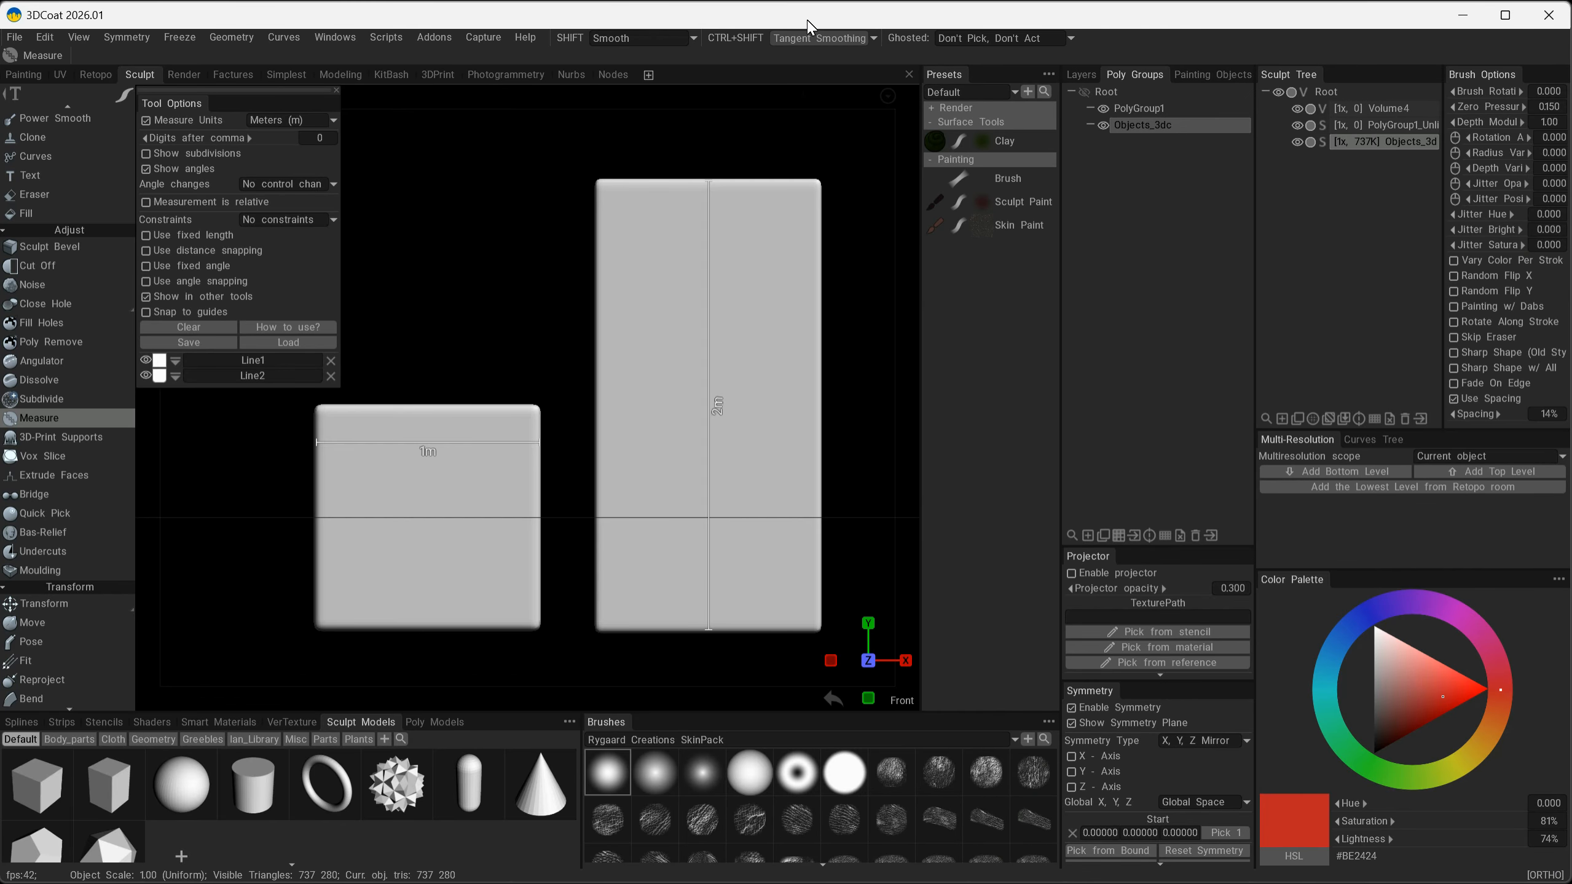
pyautogui.click(807, 21)
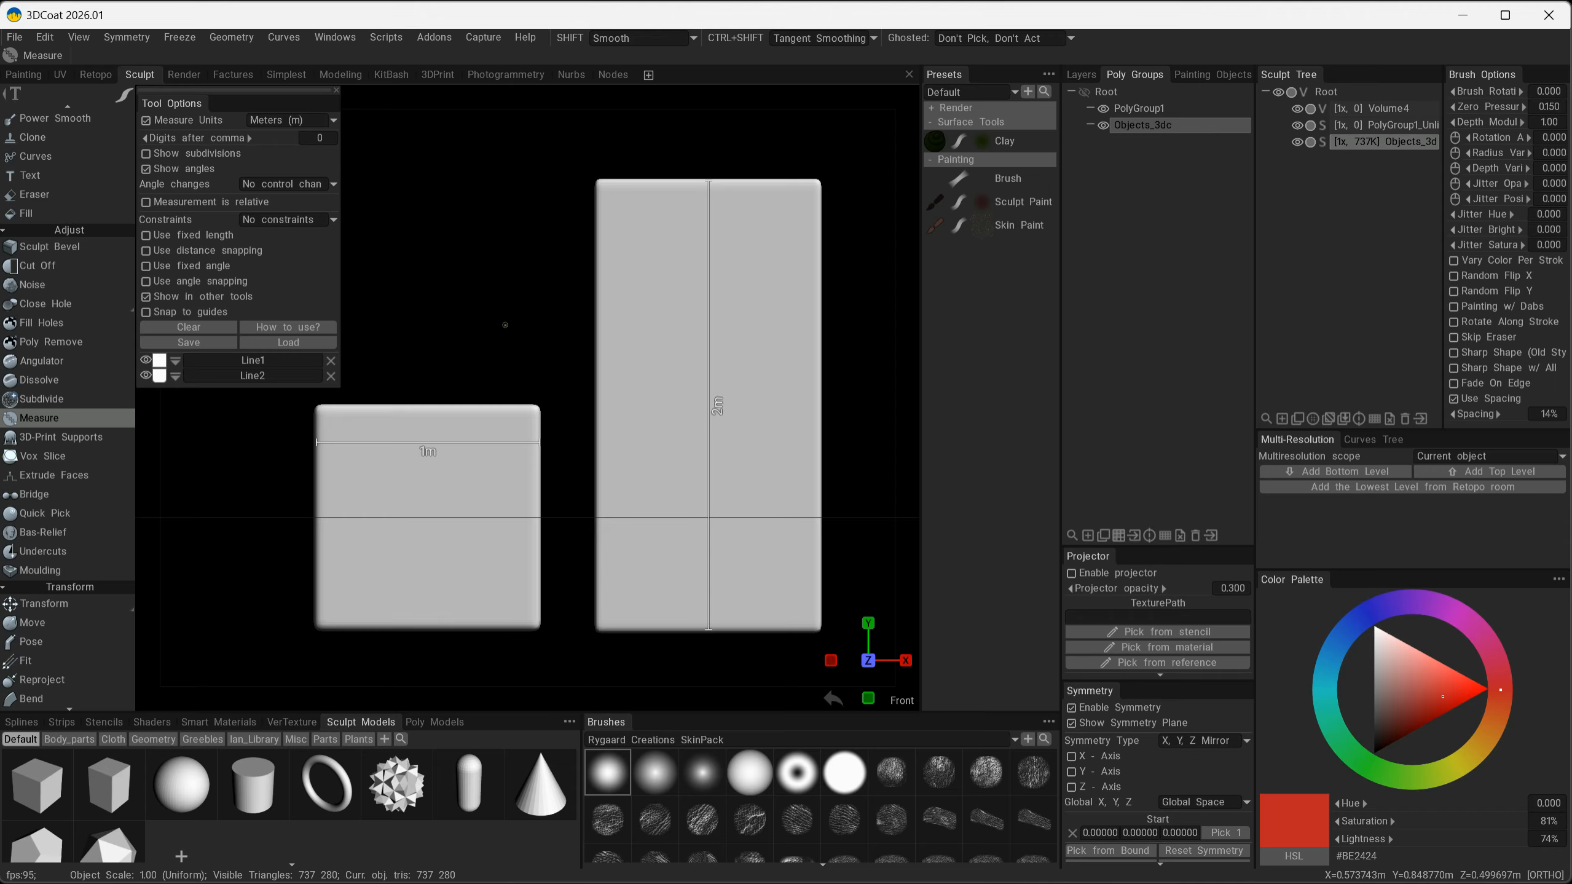
# Export the whole scene to the exports folder as an OBJ named cubes_HR_3dc, without decimating the mesh.
pyautogui.click(14, 37)
pyautogui.moveTo(37, 248)
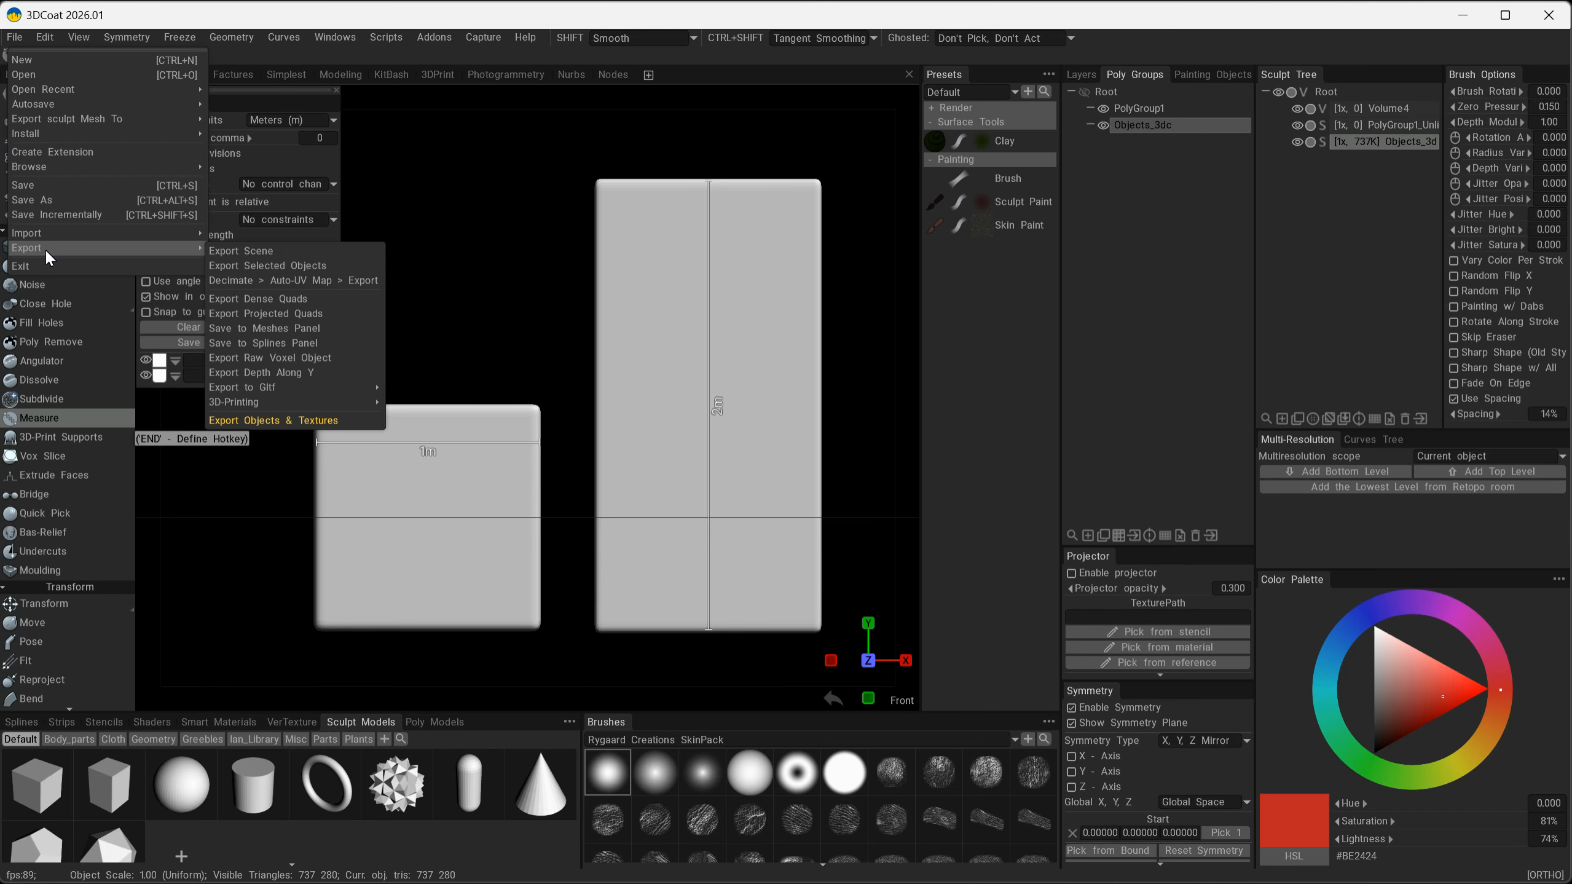
pyautogui.click(272, 254)
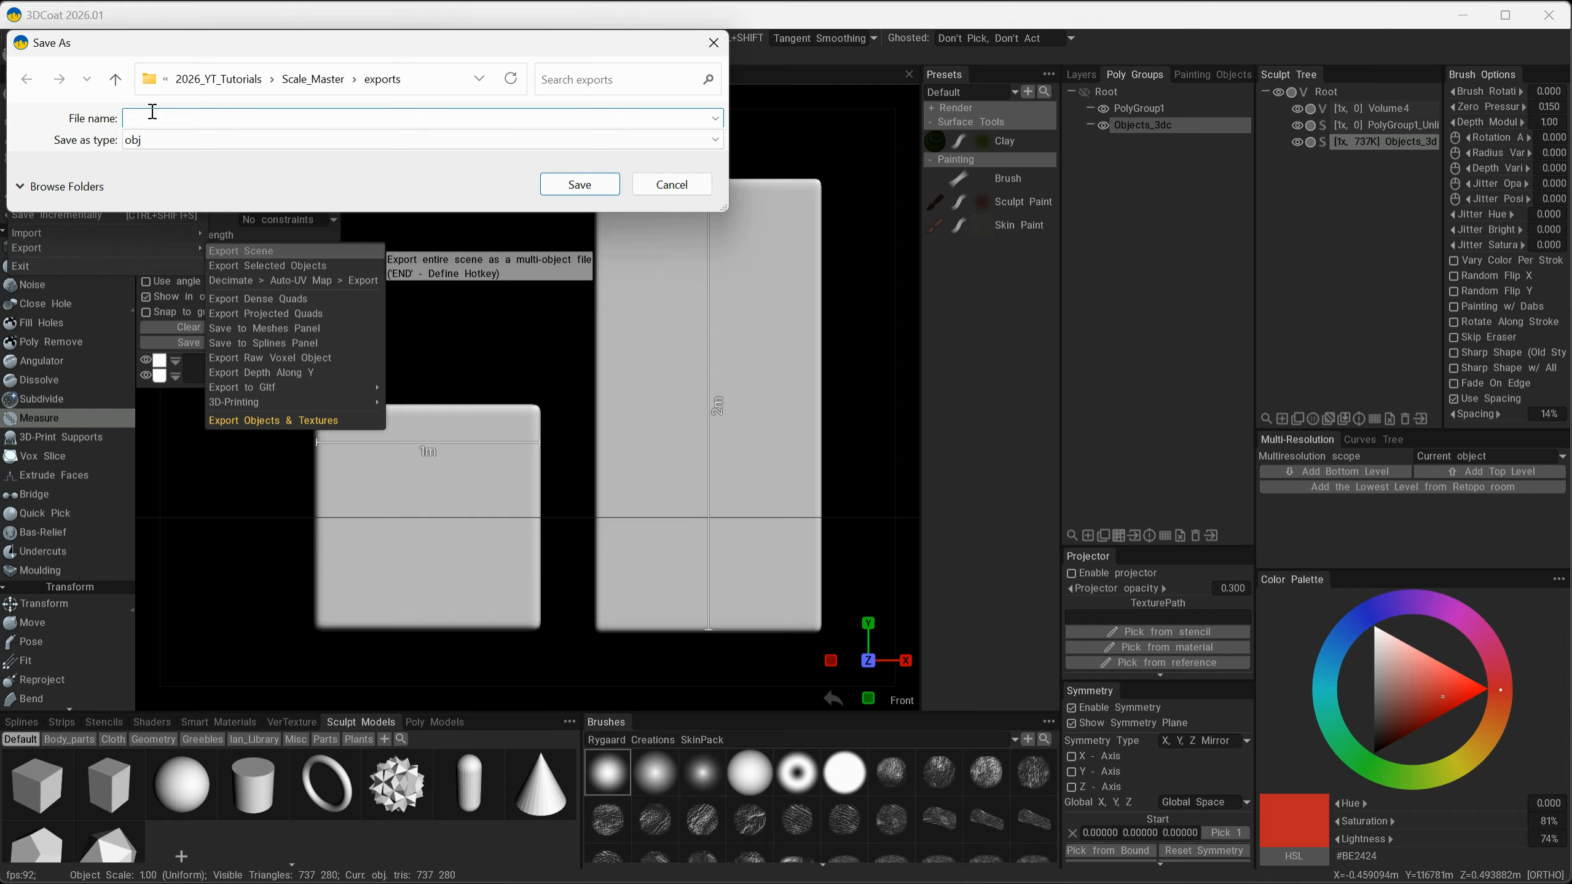
pyautogui.write('cubes_HR_3dc')
pyautogui.press('Return')
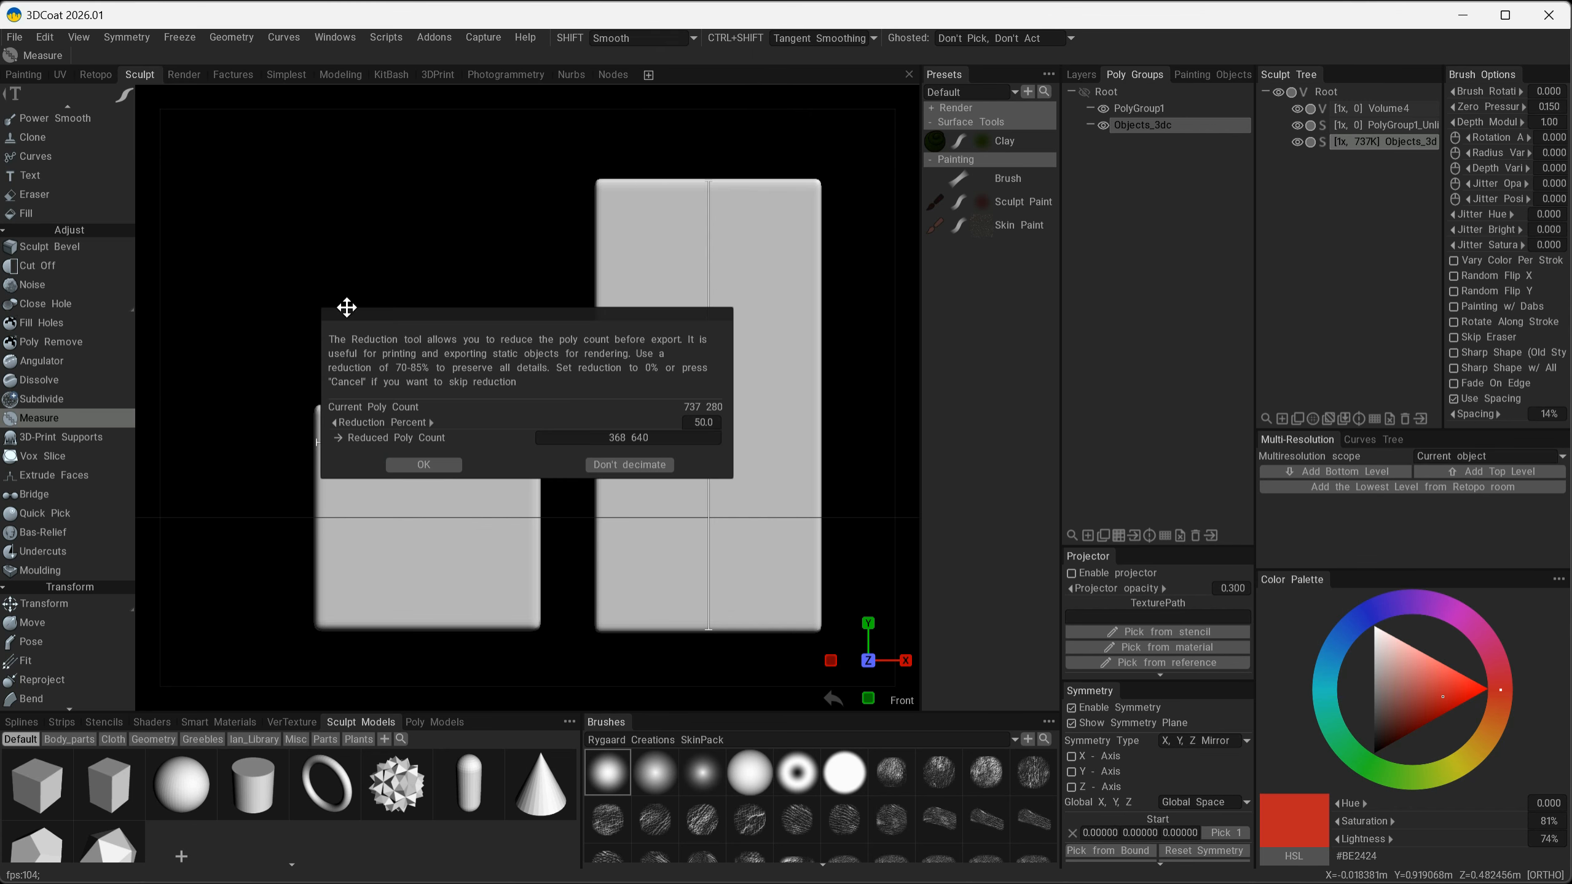
pyautogui.moveTo(377, 315); pyautogui.dragTo(389, 328)
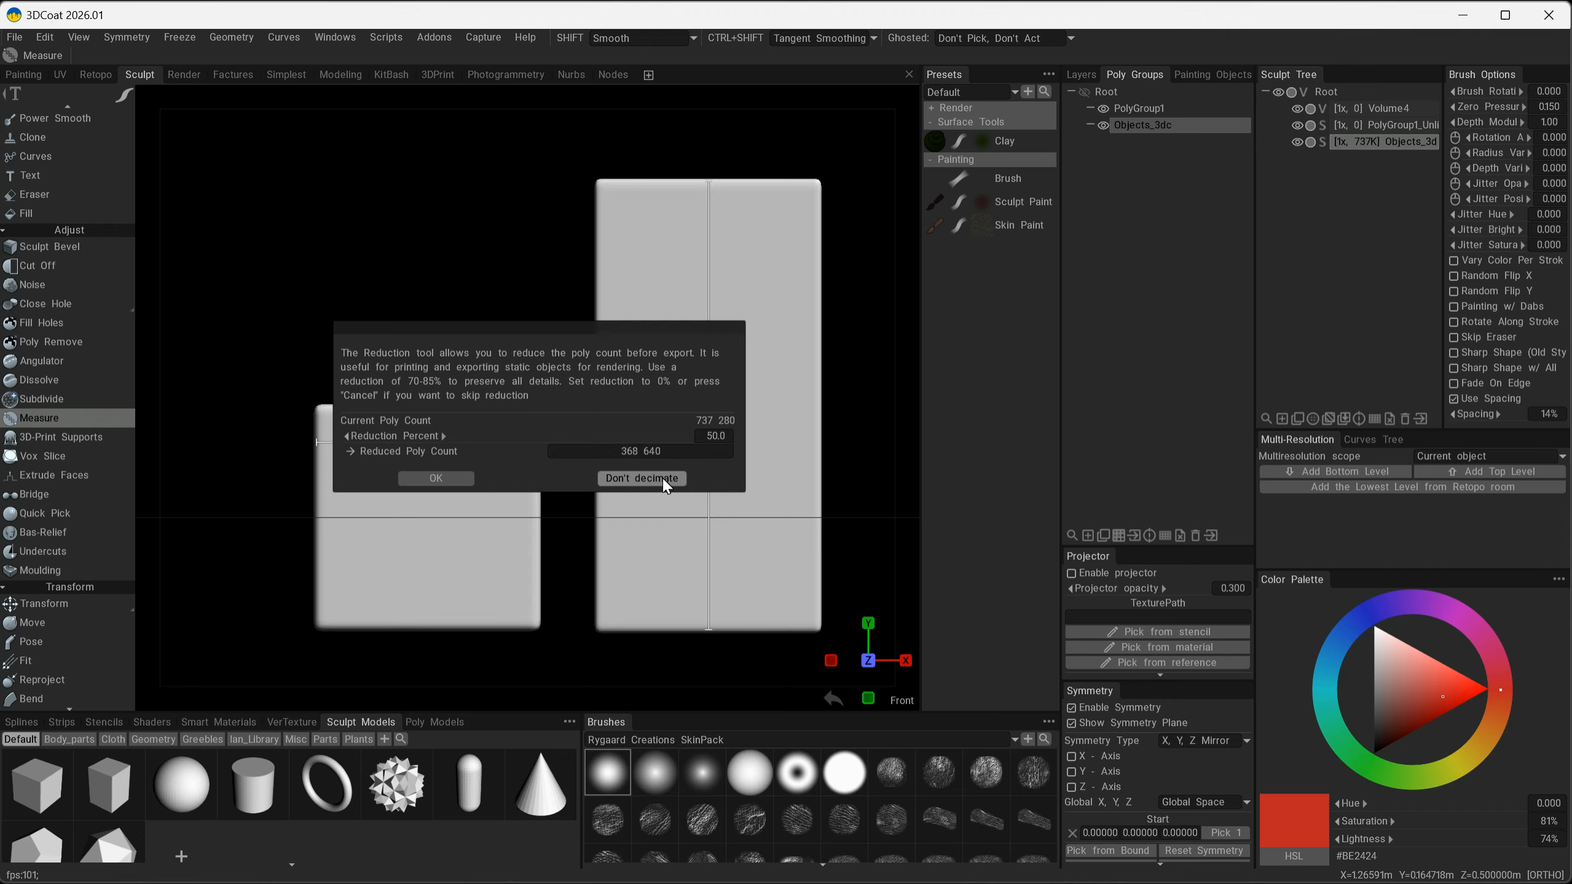
pyautogui.click(642, 479)
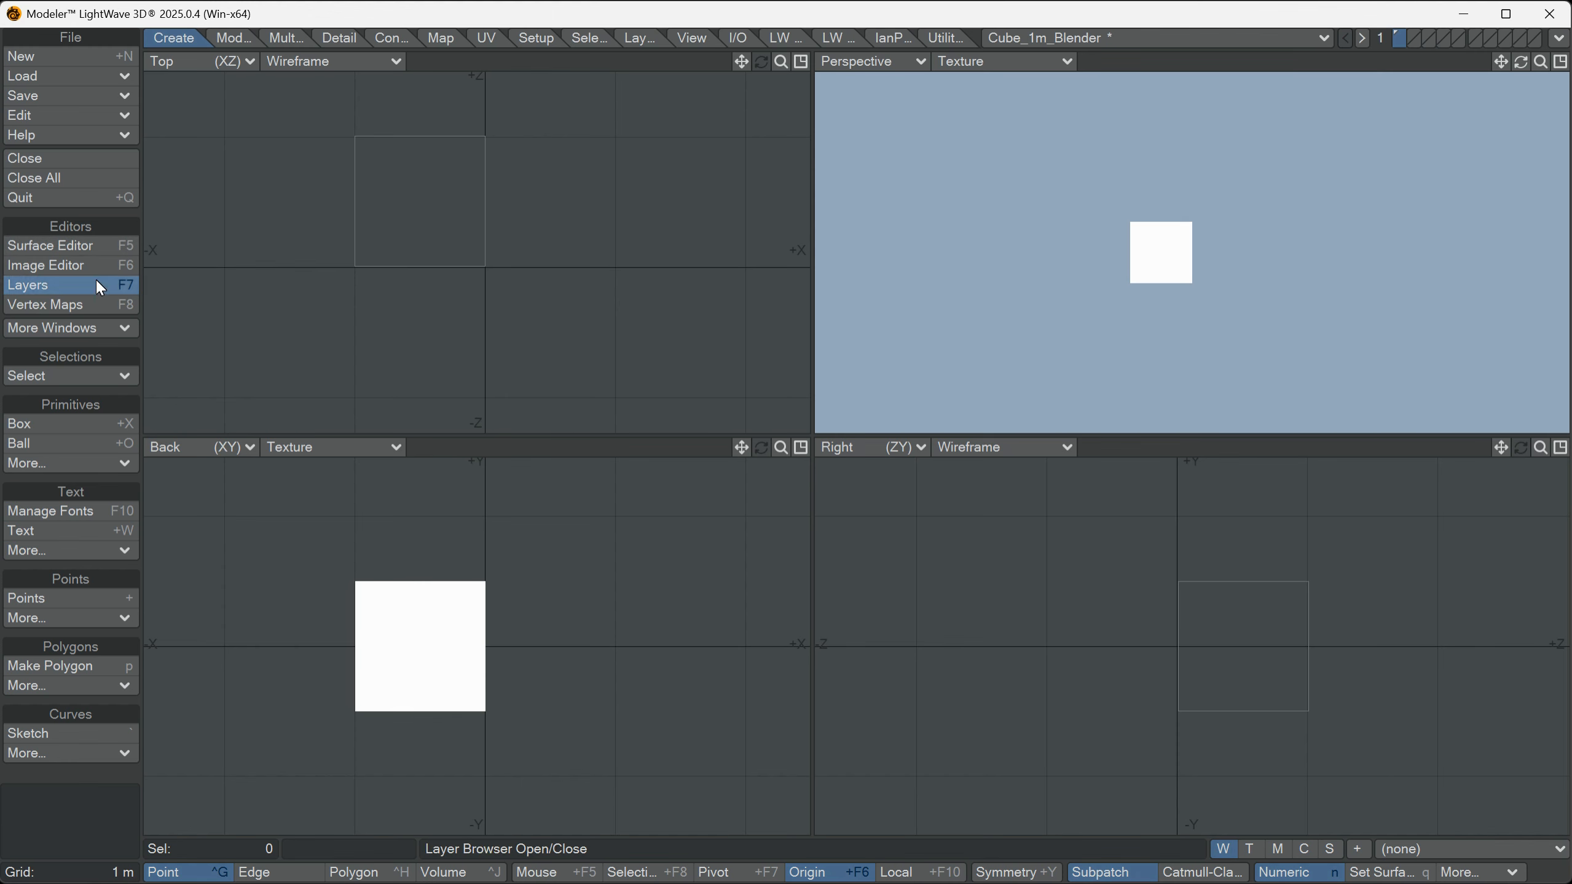
# Switch to LightWave Modeler and load the LP_3DC_objects file from the exports folder.
pyautogui.click(54, 77)
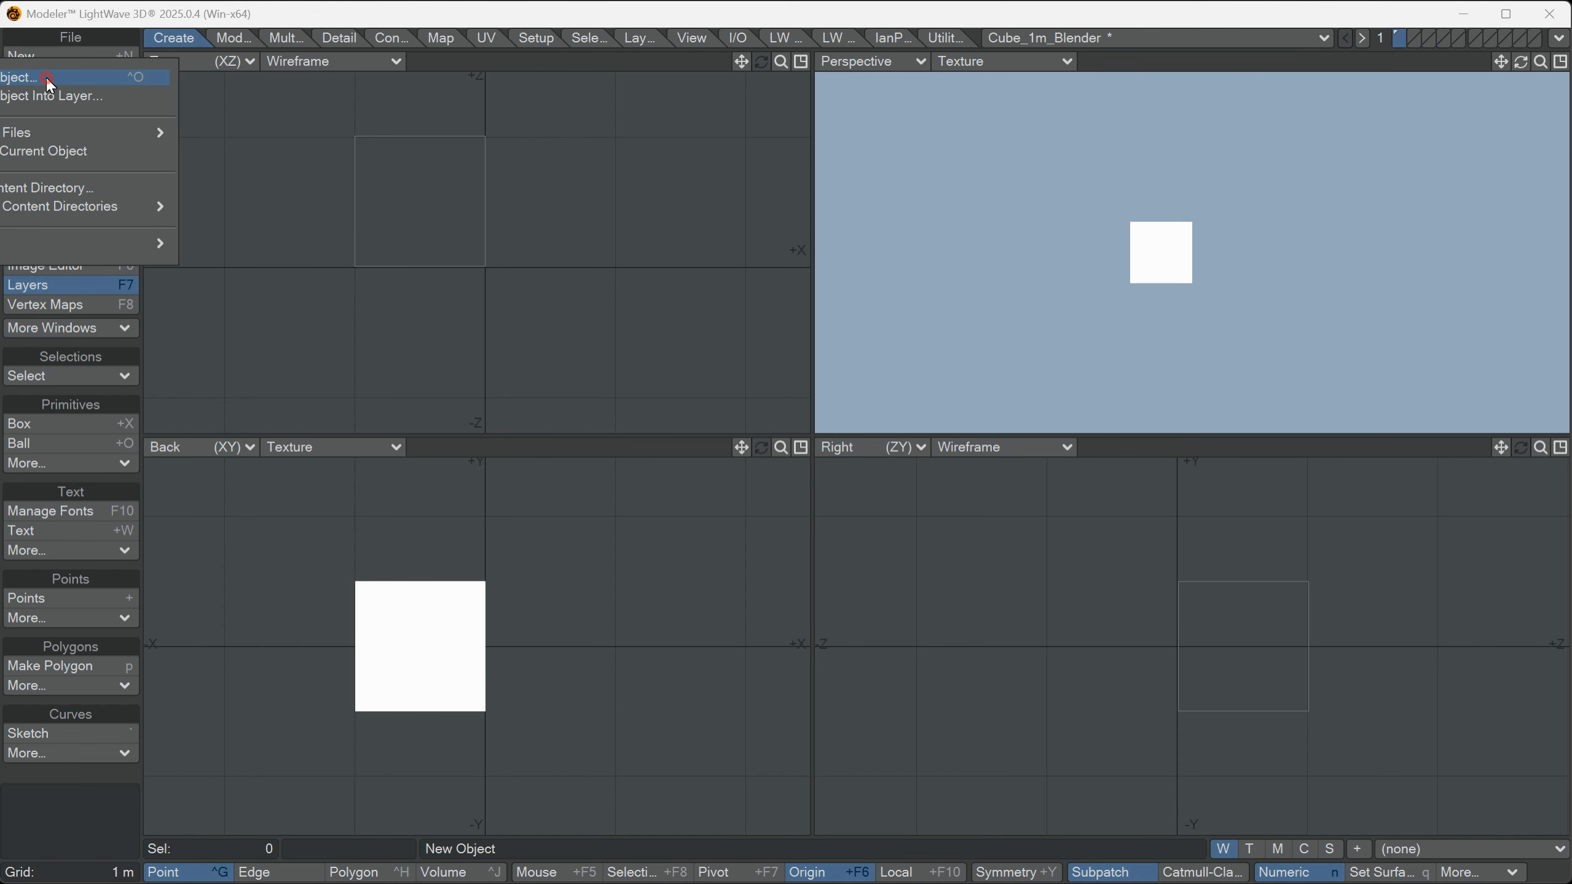
pyautogui.click(46, 77)
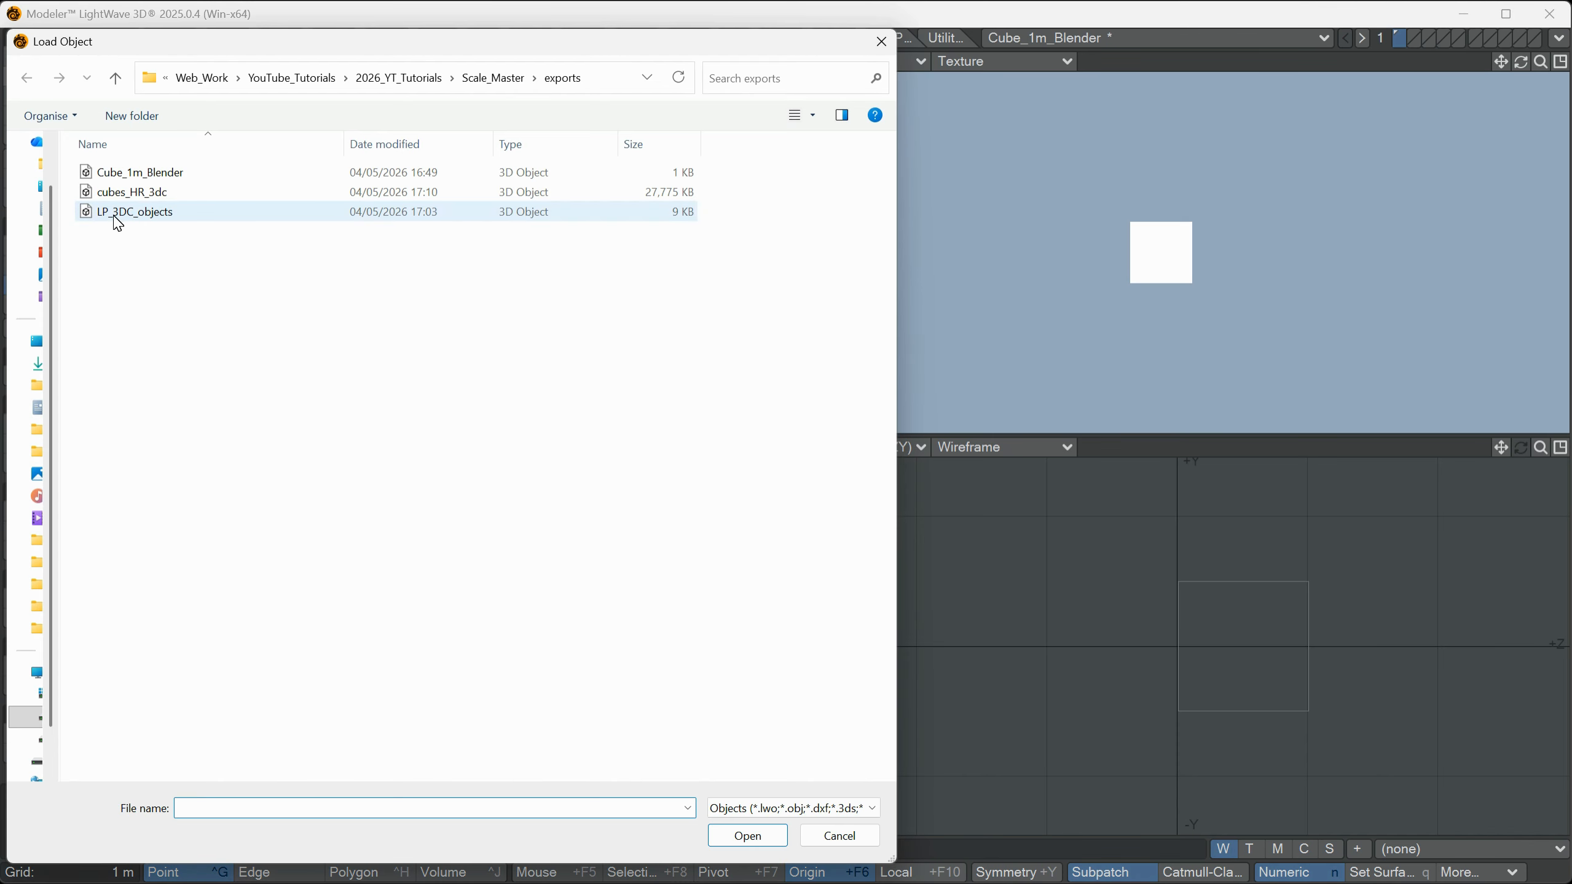
pyautogui.click(133, 191)
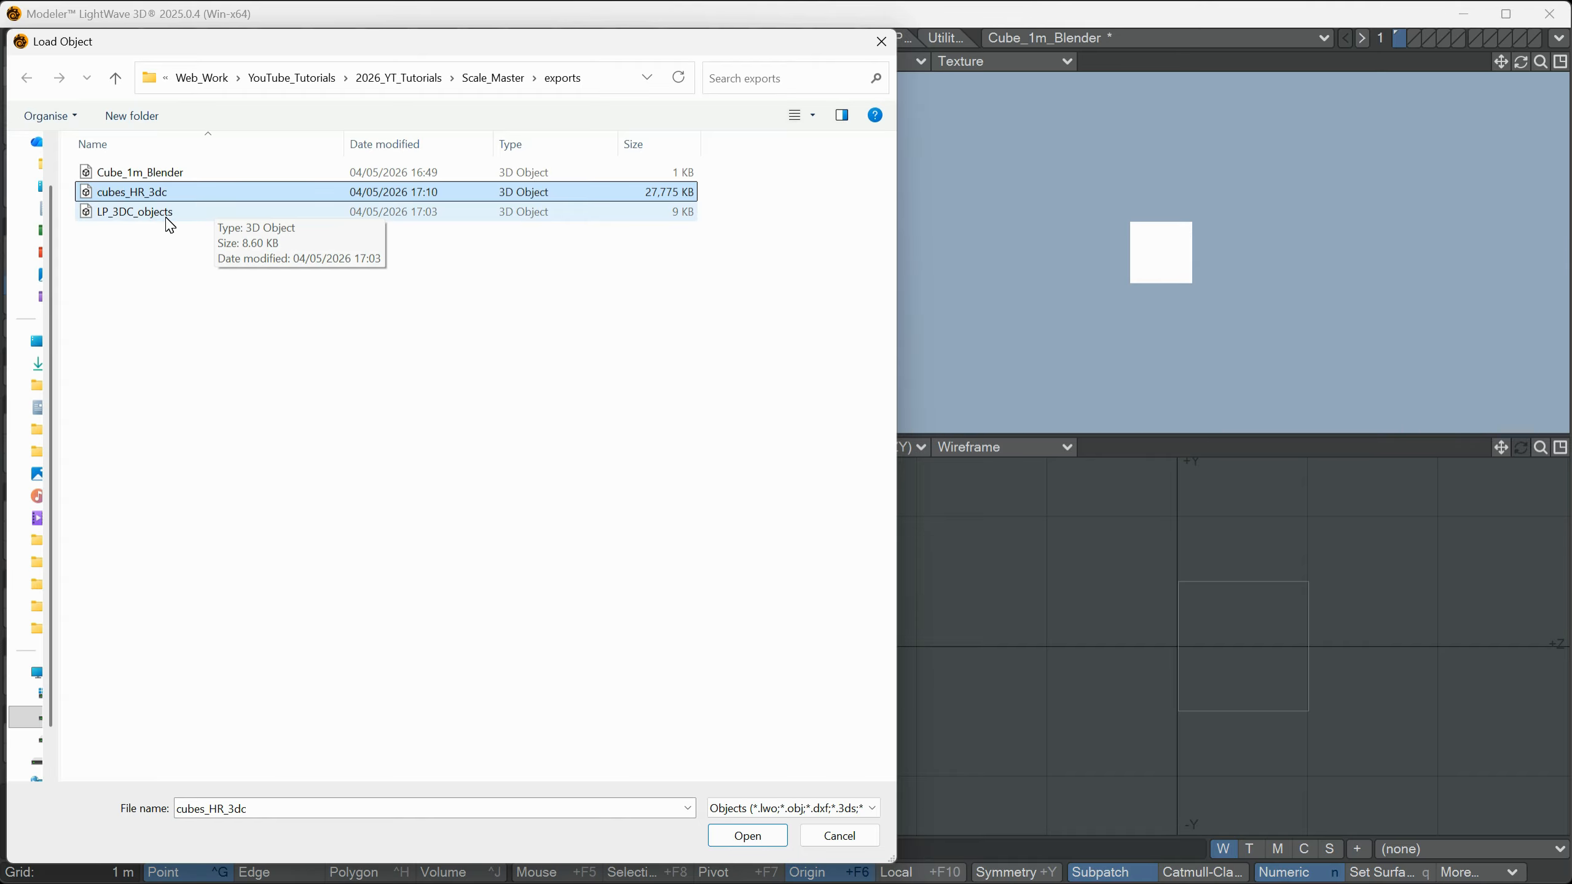
pyautogui.click(158, 212)
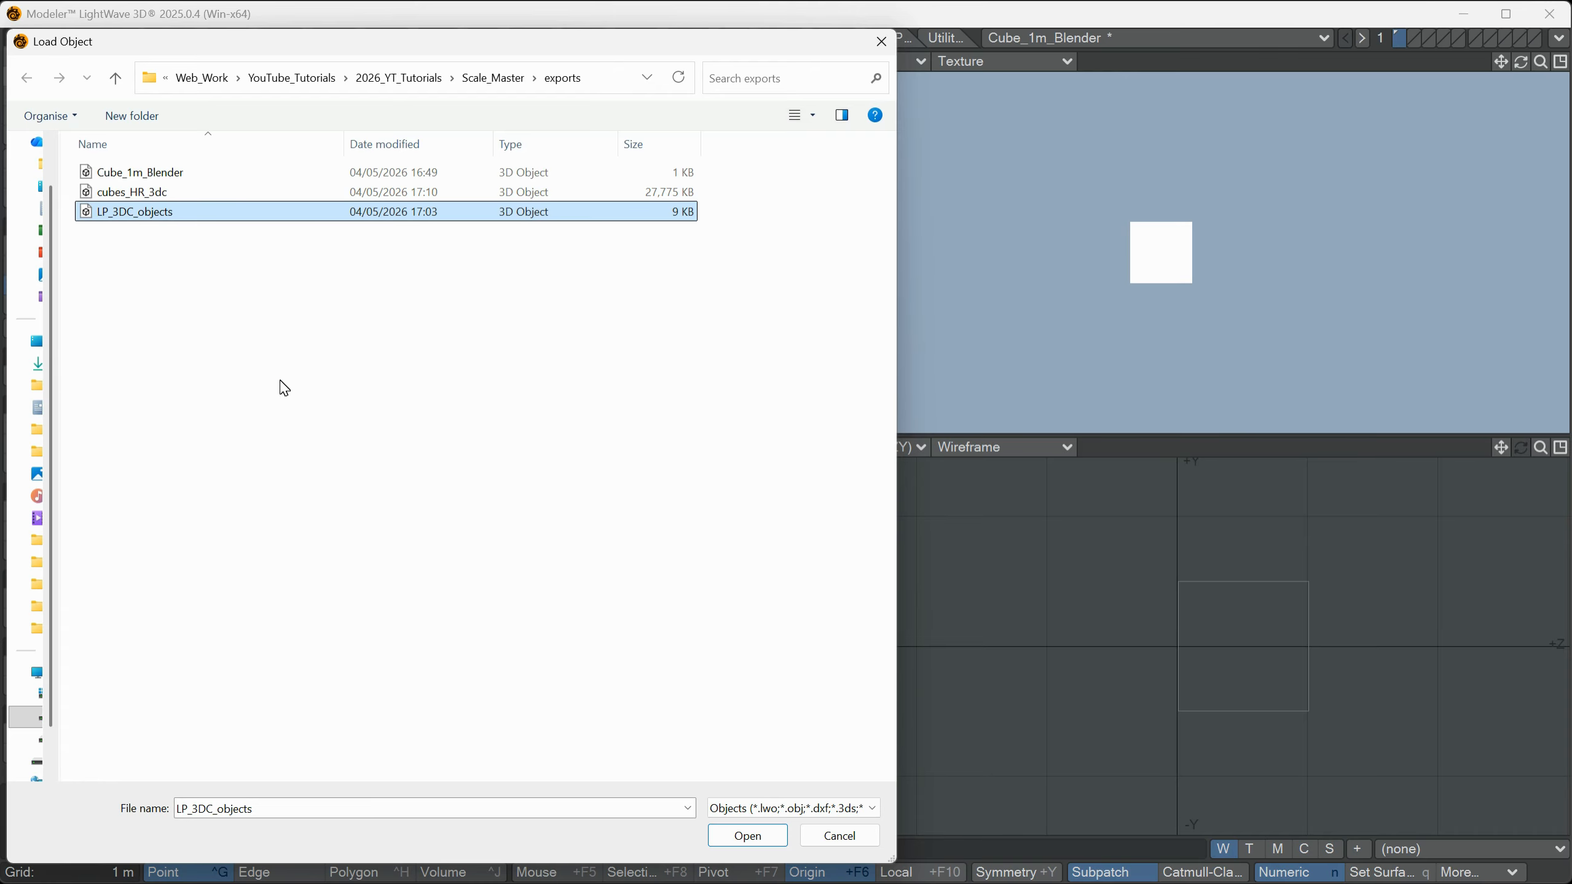
pyautogui.click(748, 835)
# Change the surface of both loaded low-poly boxes to a plain light grey one.
pyautogui.keyDown('alt'); pyautogui.moveTo(1235, 238); pyautogui.dragTo(1148, 291); pyautogui.keyUp('alt')
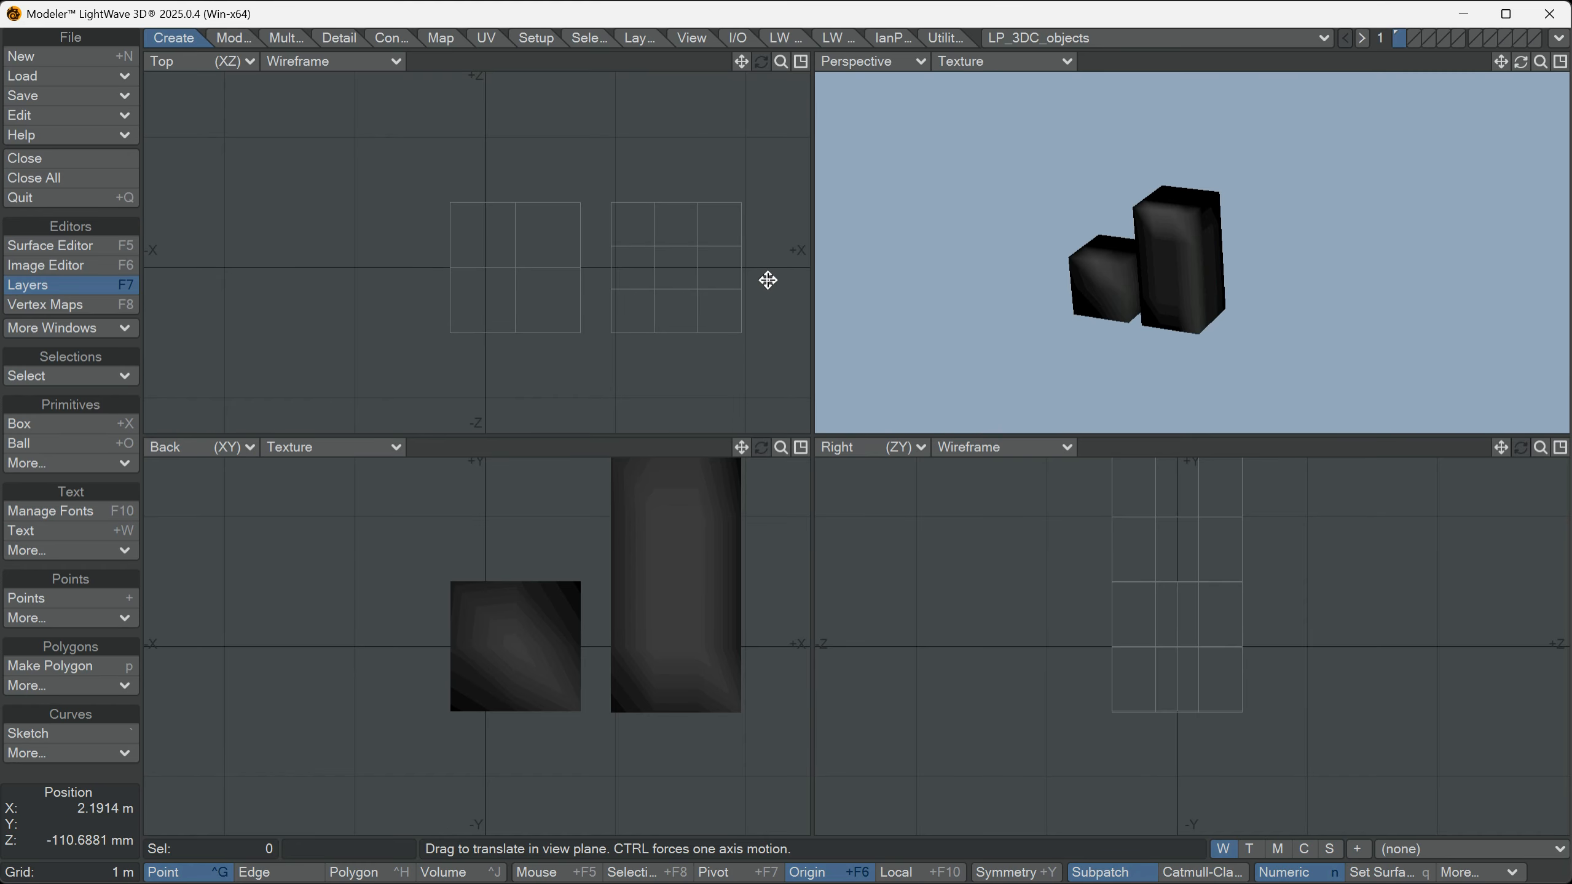
pyautogui.keyDown('alt'); pyautogui.moveTo(1154, 579); pyautogui.dragTo(1147, 647); pyautogui.keyUp('alt')
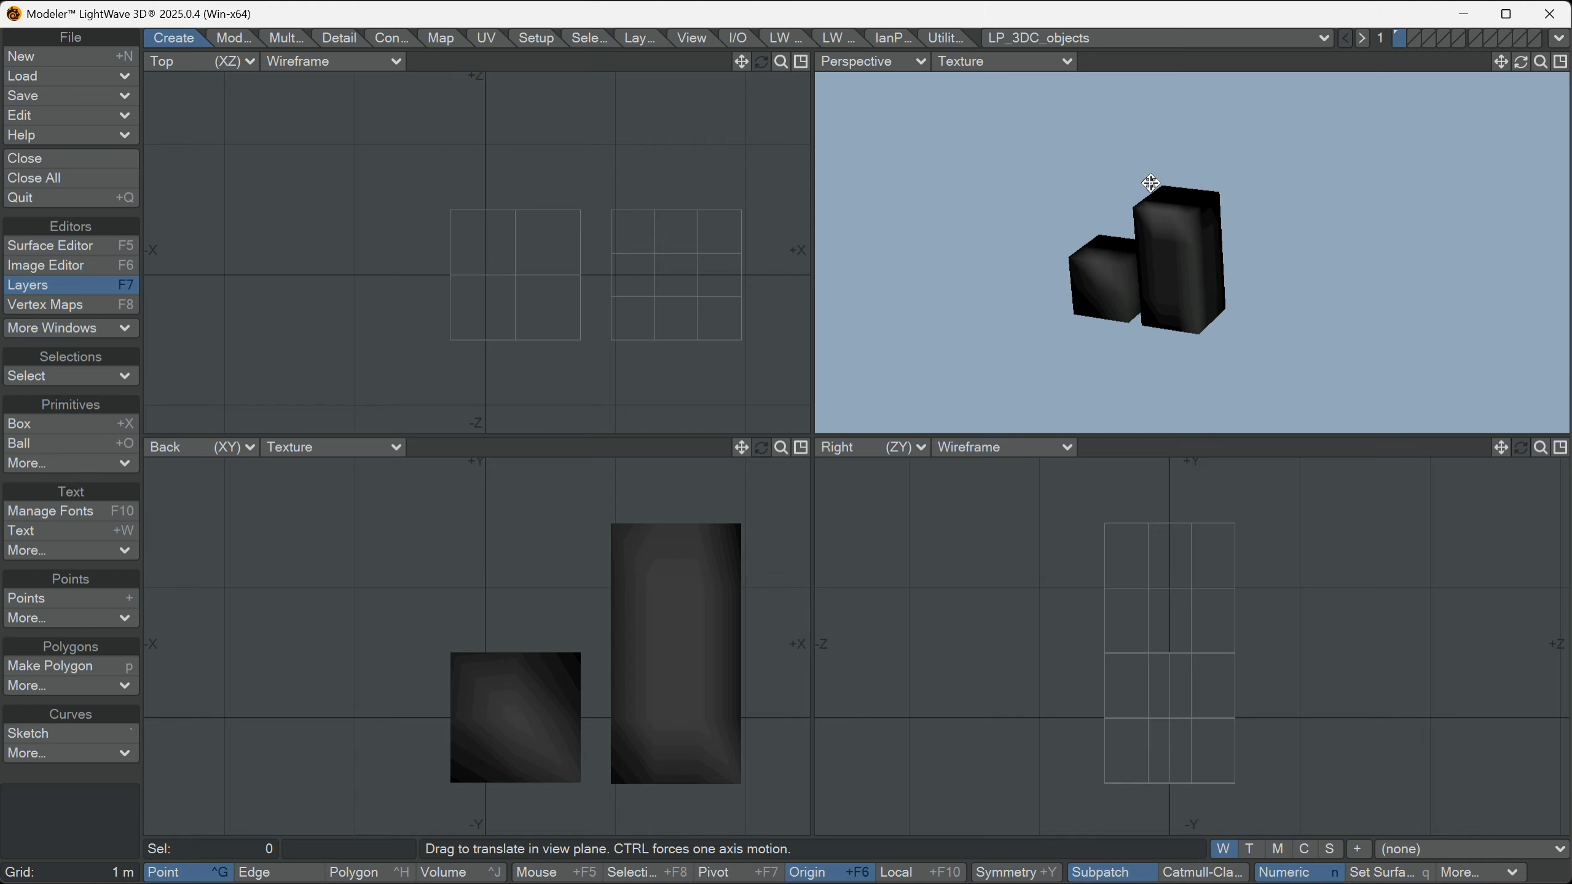
pyautogui.press('q')
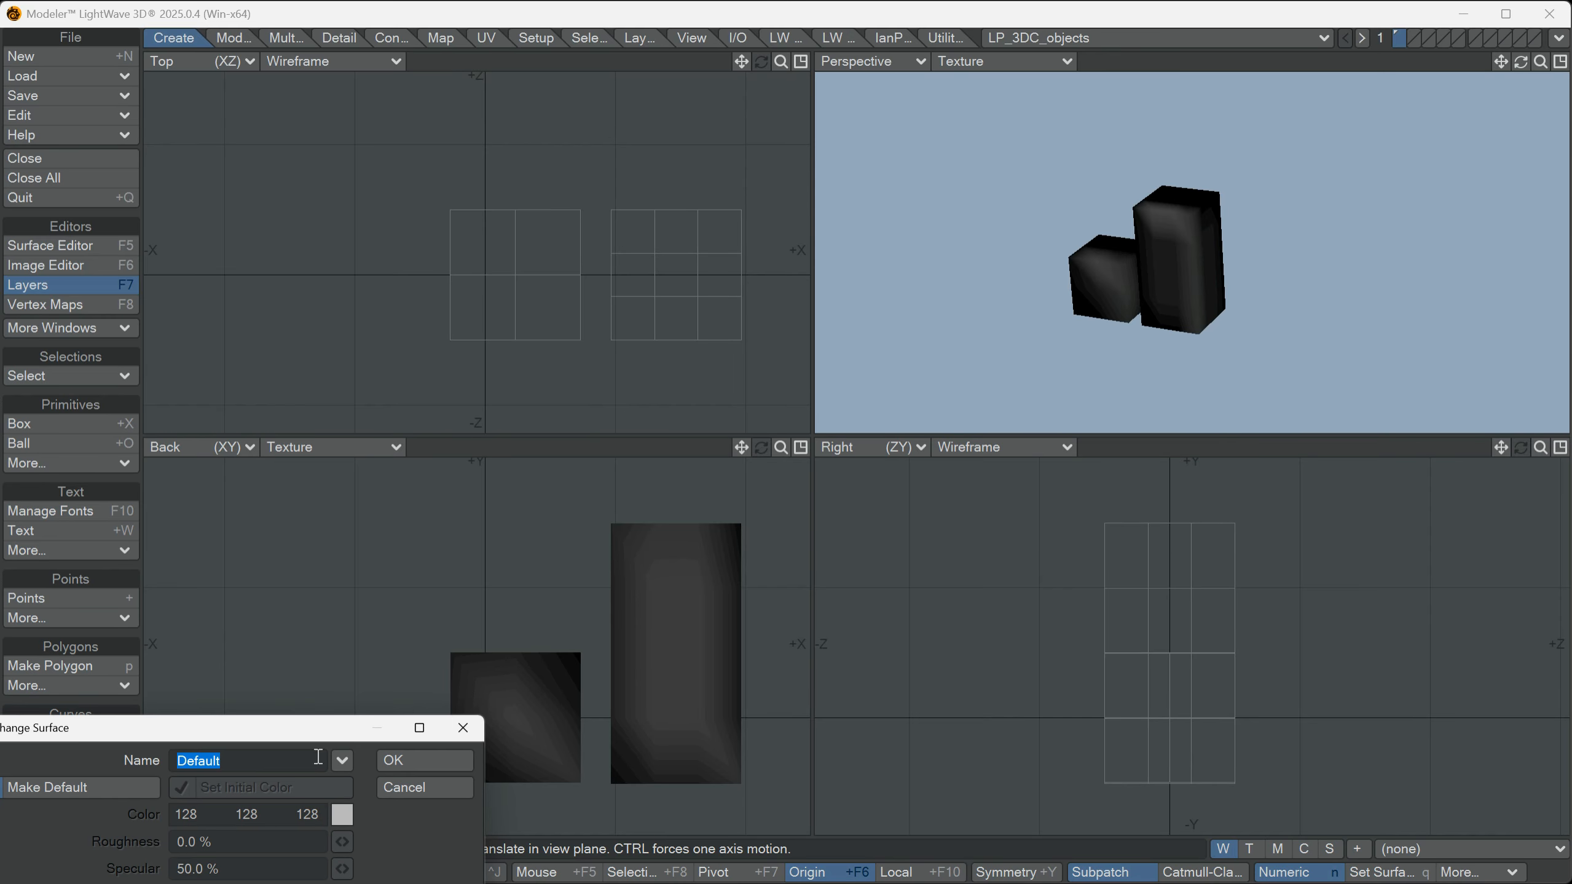
pyautogui.click(347, 754)
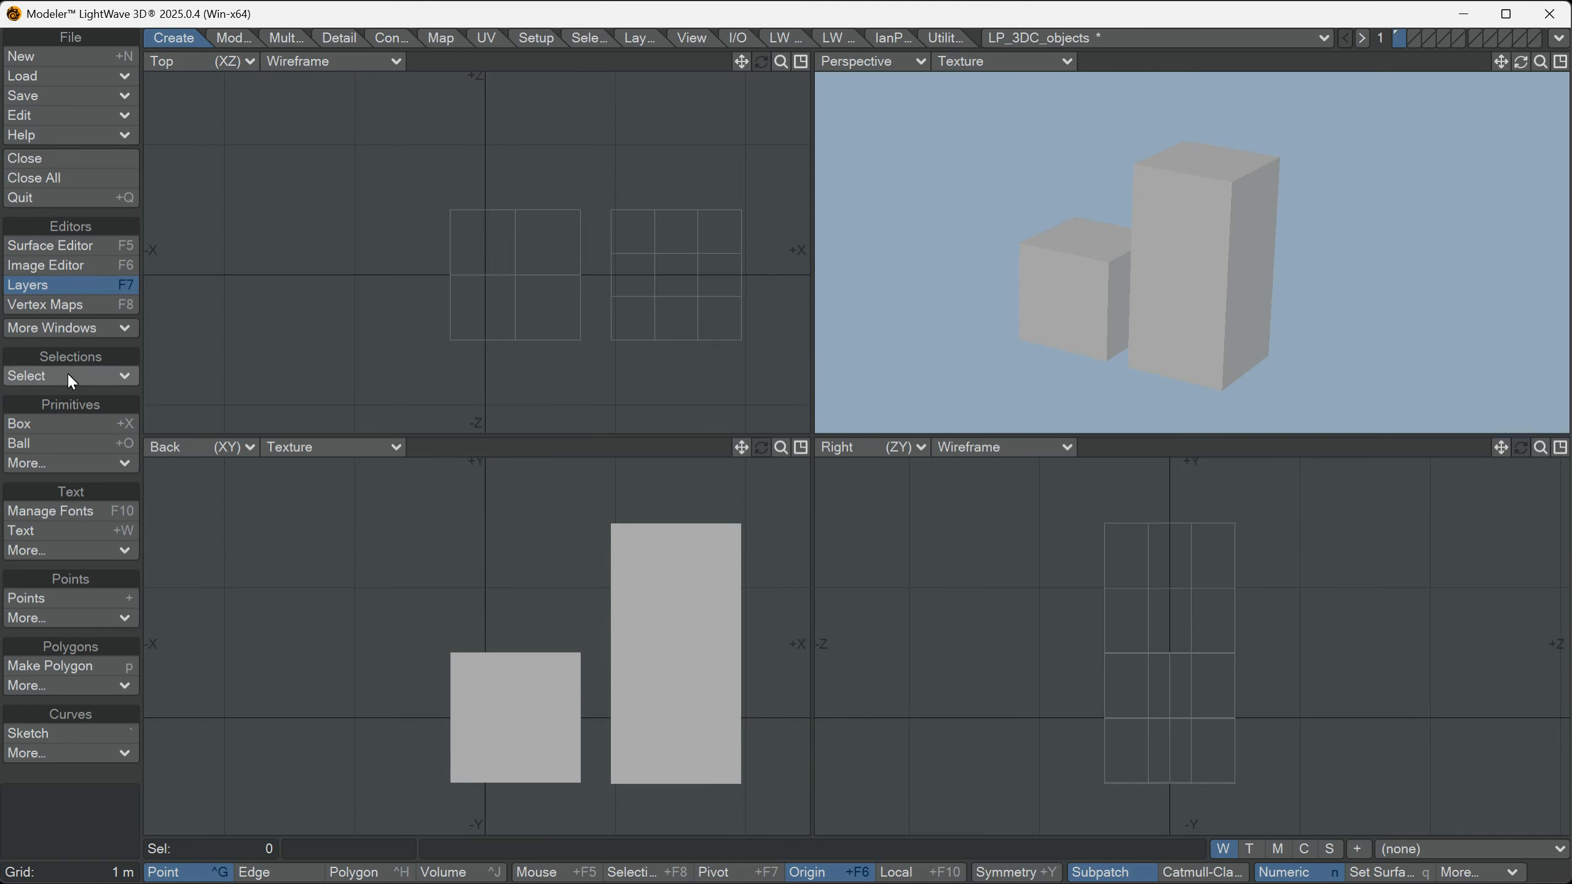
# Show Cube_1m_Blender as a background layer and move the low-poly boxes so the small cube lines up with it.
pyautogui.click(69, 284)
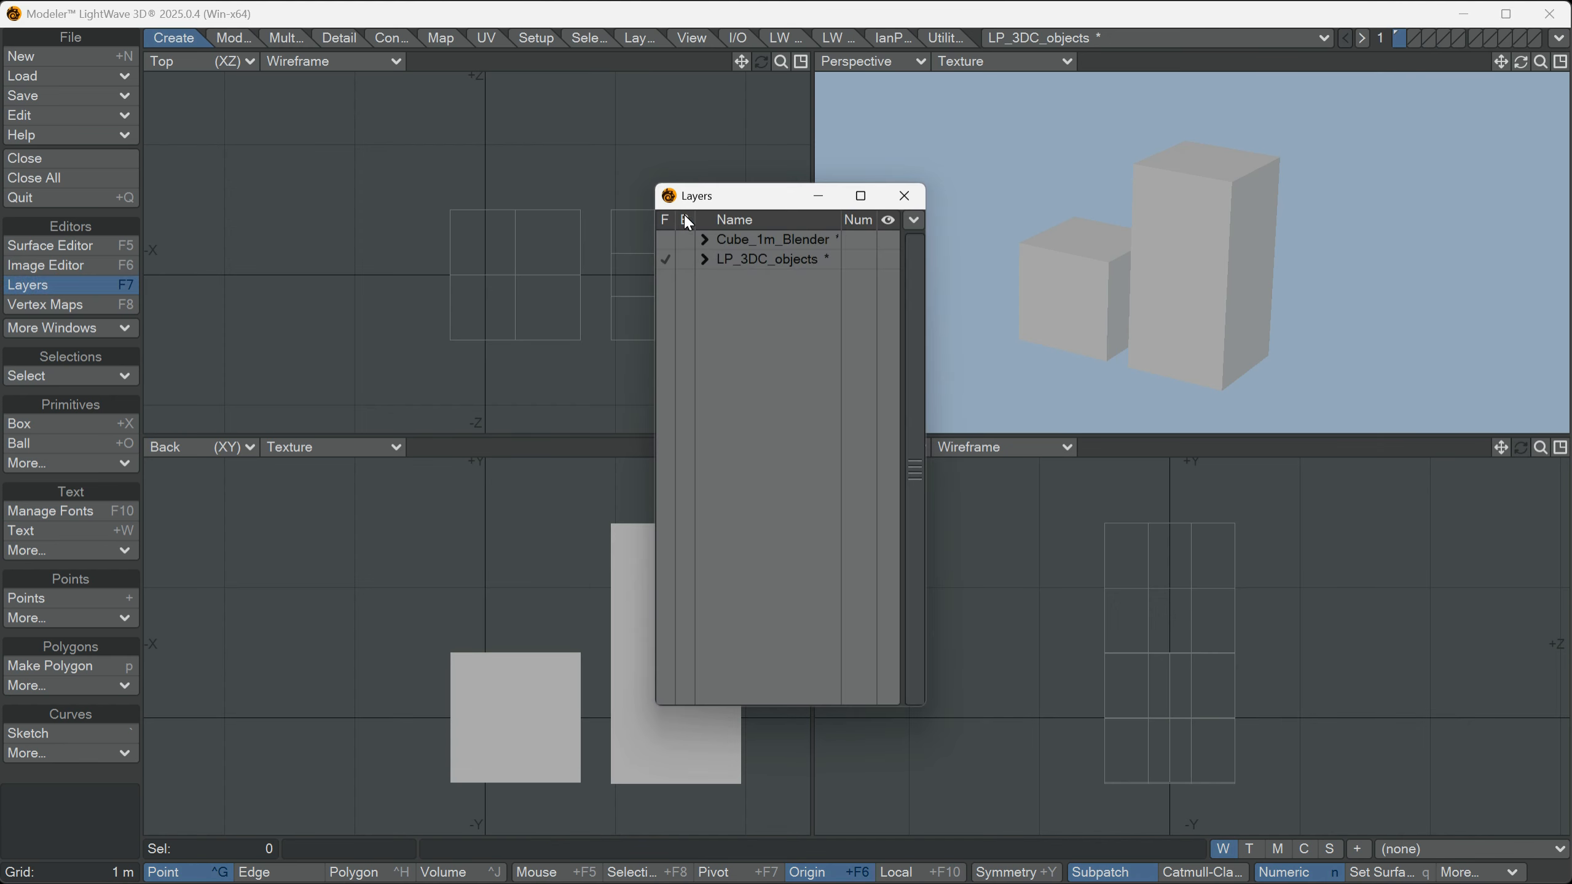
pyautogui.click(685, 239)
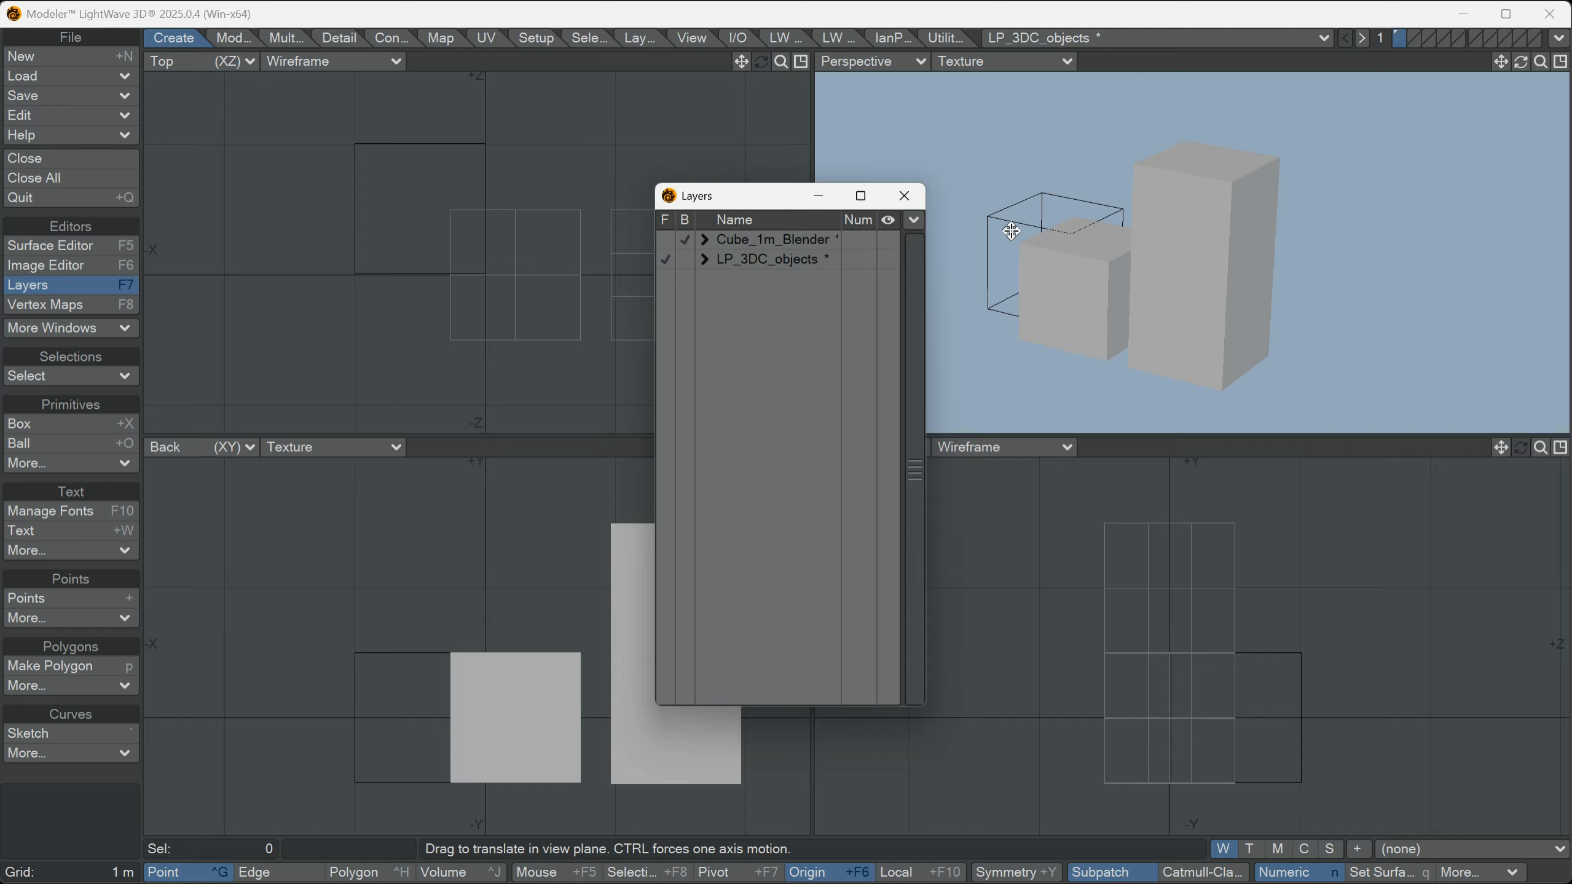
pyautogui.moveTo(718, 197); pyautogui.dragTo(749, 224)
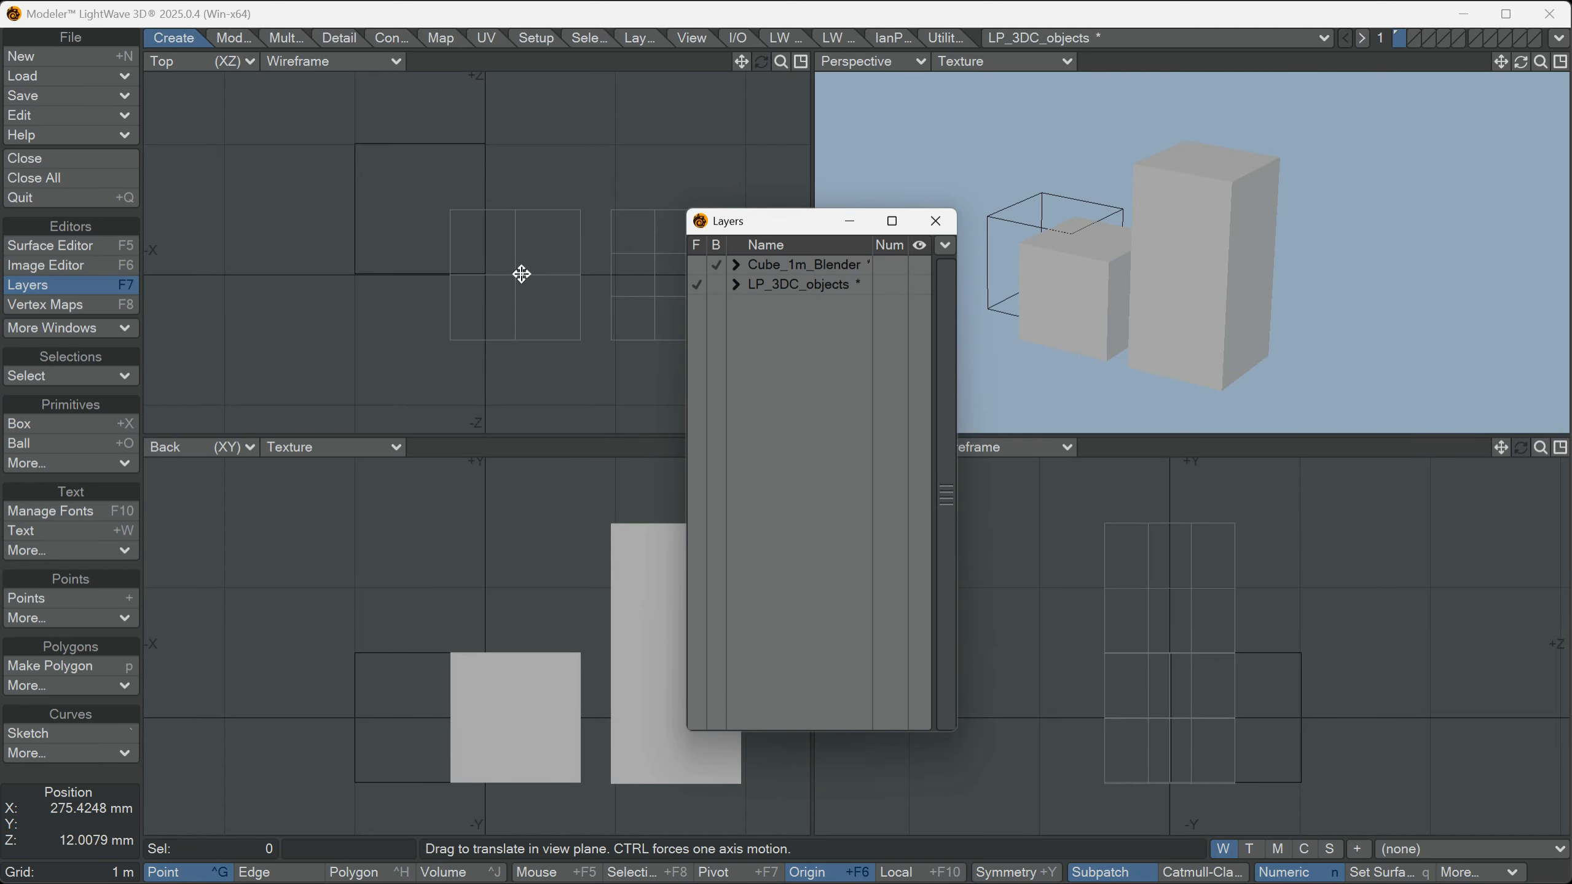
pyautogui.moveTo(521, 273); pyautogui.dragTo(424, 207)
pyautogui.moveTo(1186, 274)
pyautogui.keyDown('alt'); pyautogui.mouseDown()
pyautogui.moveTo(1228, 280)
pyautogui.moveTo(1161, 301)
pyautogui.moveTo(1206, 147)
pyautogui.moveTo(1206, 298)
pyautogui.moveTo(1181, 283)
pyautogui.mouseUp(); pyautogui.keyUp('alt')
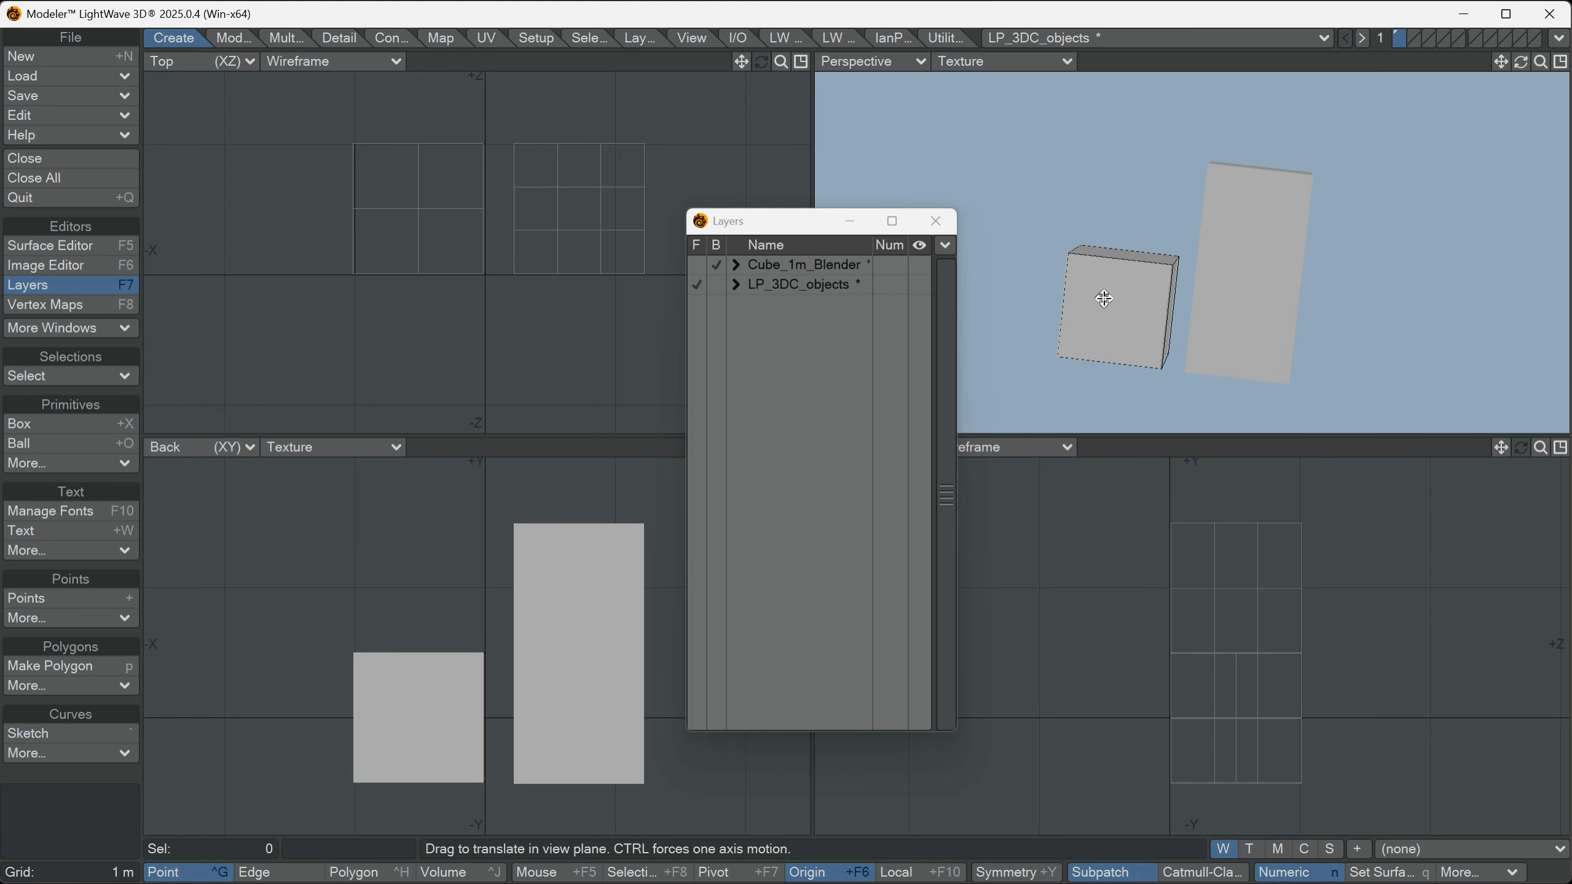
pyautogui.keyDown('alt'); pyautogui.moveTo(1212, 285); pyautogui.dragTo(1168, 189); pyautogui.keyUp('alt')
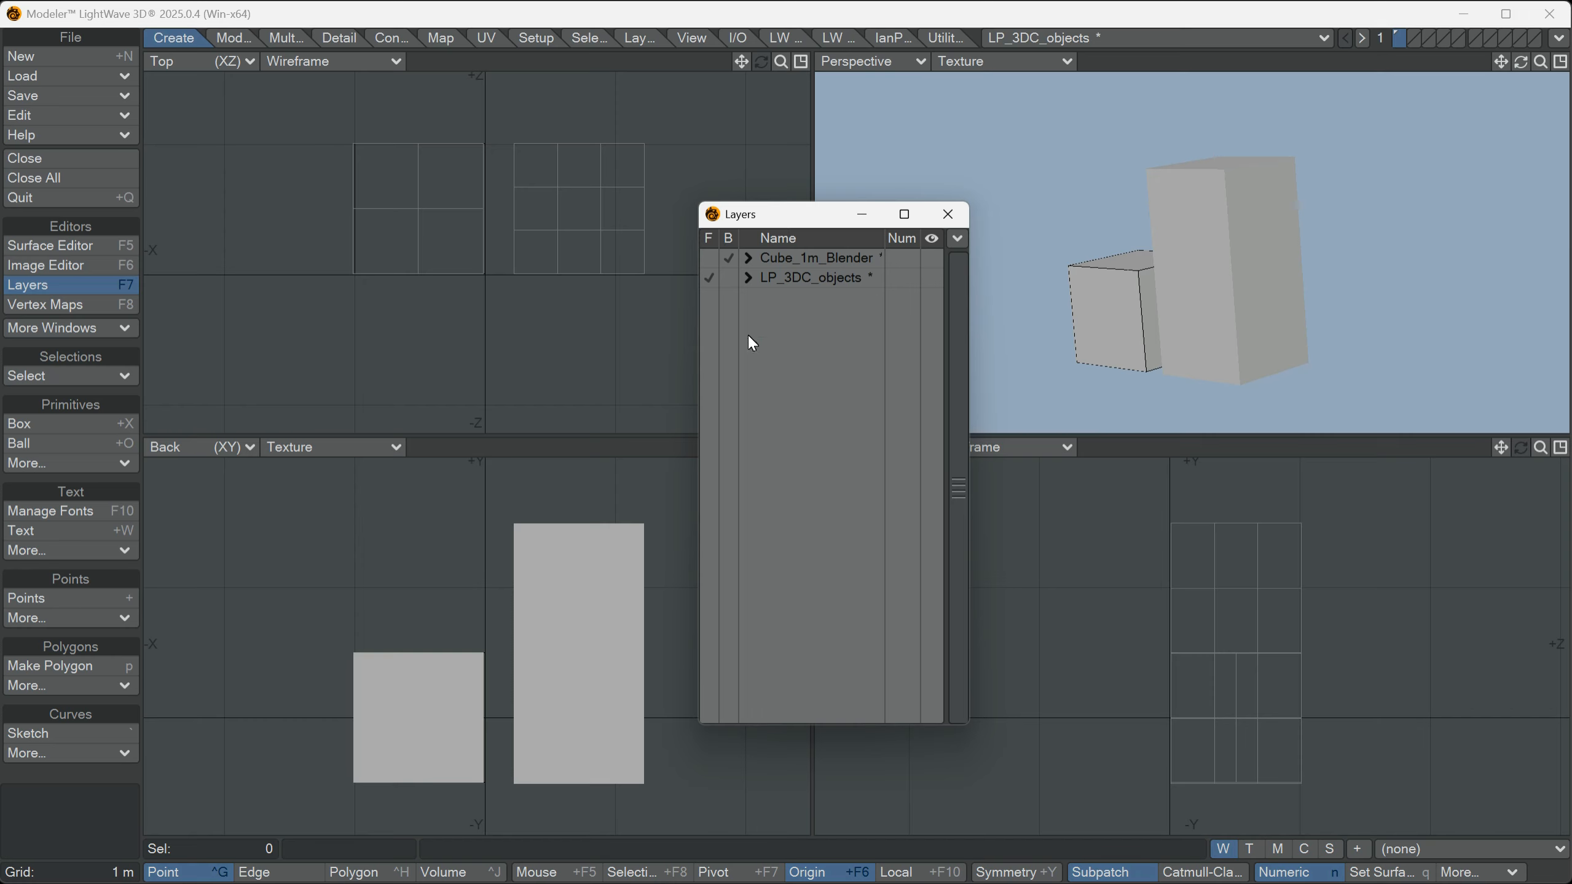
# Load the high-resolution cubes_HR_3dc file from the exports folder.
pyautogui.click(57, 76)
pyautogui.click(57, 75)
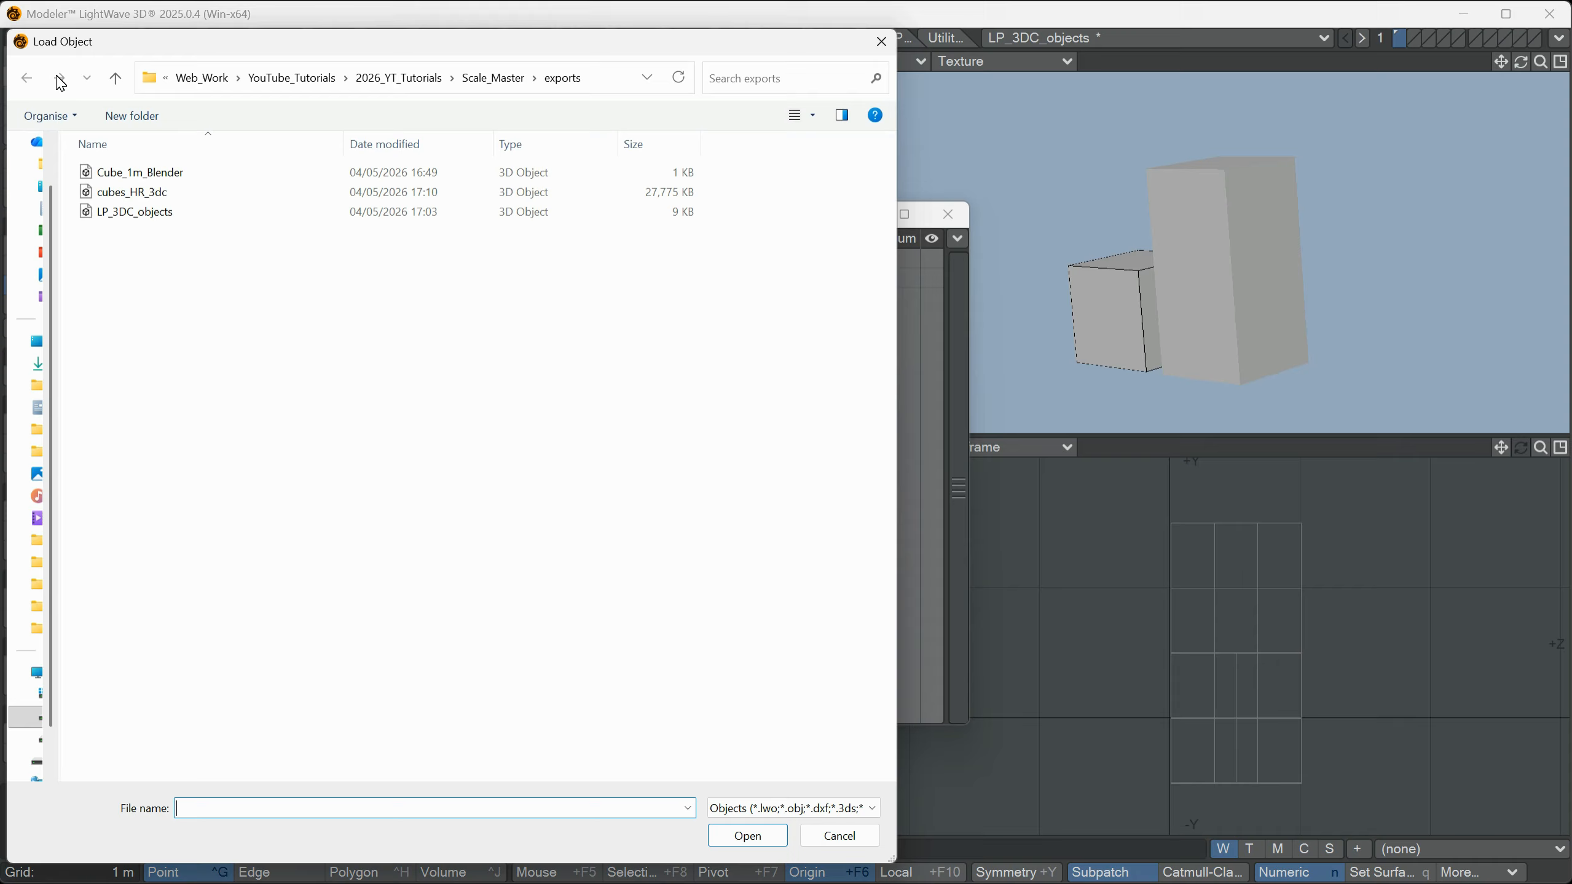
pyautogui.click(122, 194)
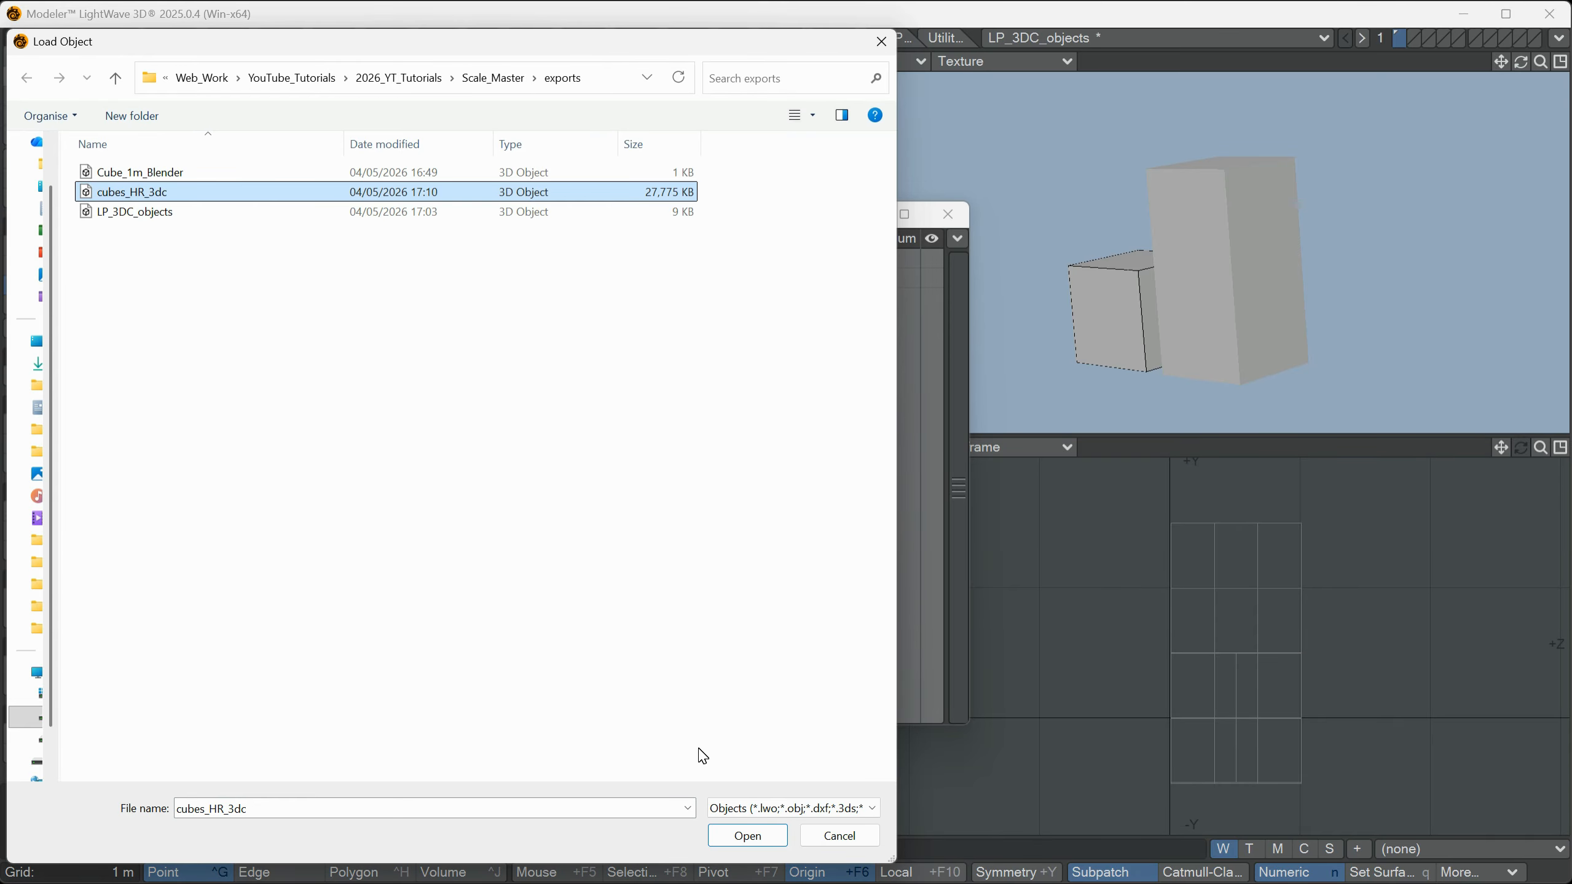
pyautogui.click(715, 835)
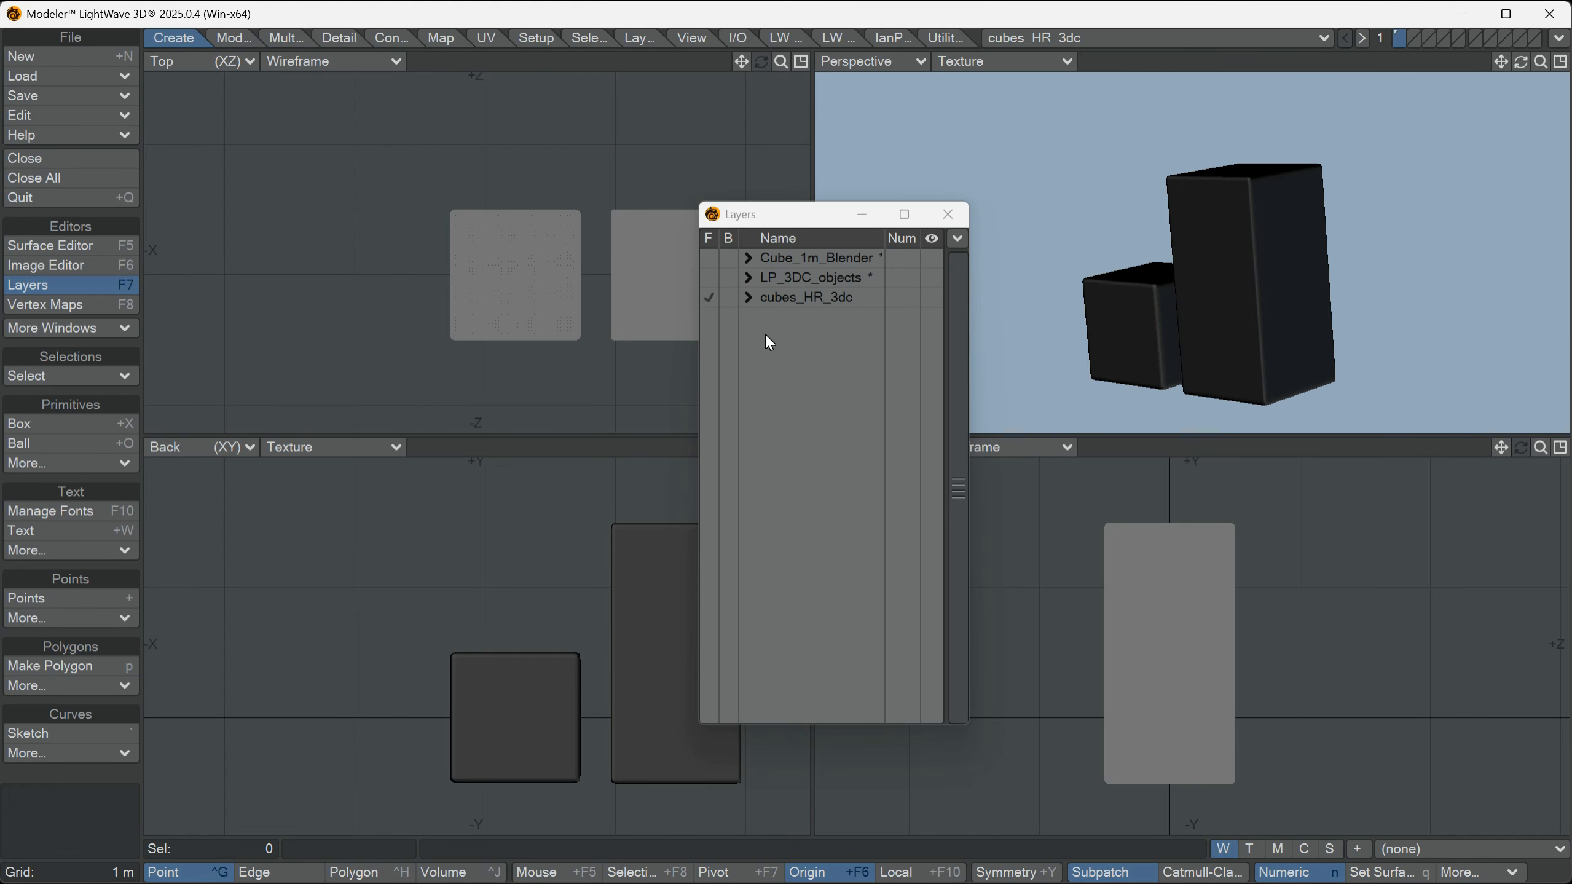
# Examine the rounded edges of the high-resolution boxes from several angles in the perspective view.
pyautogui.keyDown('ctrl'); pyautogui.keyDown('alt'); pyautogui.moveTo(1151, 277); pyautogui.dragTo(1233, 238); pyautogui.keyUp('alt'); pyautogui.keyUp('ctrl')
pyautogui.keyDown('alt'); pyautogui.moveTo(1160, 207); pyautogui.dragTo(1284, 229); pyautogui.keyUp('alt')
pyautogui.keyDown('alt'); pyautogui.moveTo(1120, 328); pyautogui.dragTo(1256, 327); pyautogui.keyUp('alt')
pyautogui.keyDown('alt'); pyautogui.moveTo(1246, 199); pyautogui.dragTo(1368, 250); pyautogui.keyUp('alt')
pyautogui.keyDown('alt'); pyautogui.moveTo(1350, 326); pyautogui.dragTo(1388, 314); pyautogui.keyUp('alt')
pyautogui.keyDown('alt'); pyautogui.keyDown('shift'); pyautogui.moveTo(1309, 284); pyautogui.dragTo(1263, 318); pyautogui.keyUp('shift'); pyautogui.keyUp('alt')
pyautogui.keyDown('alt'); pyautogui.moveTo(1365, 242); pyautogui.dragTo(1260, 324); pyautogui.keyUp('alt')
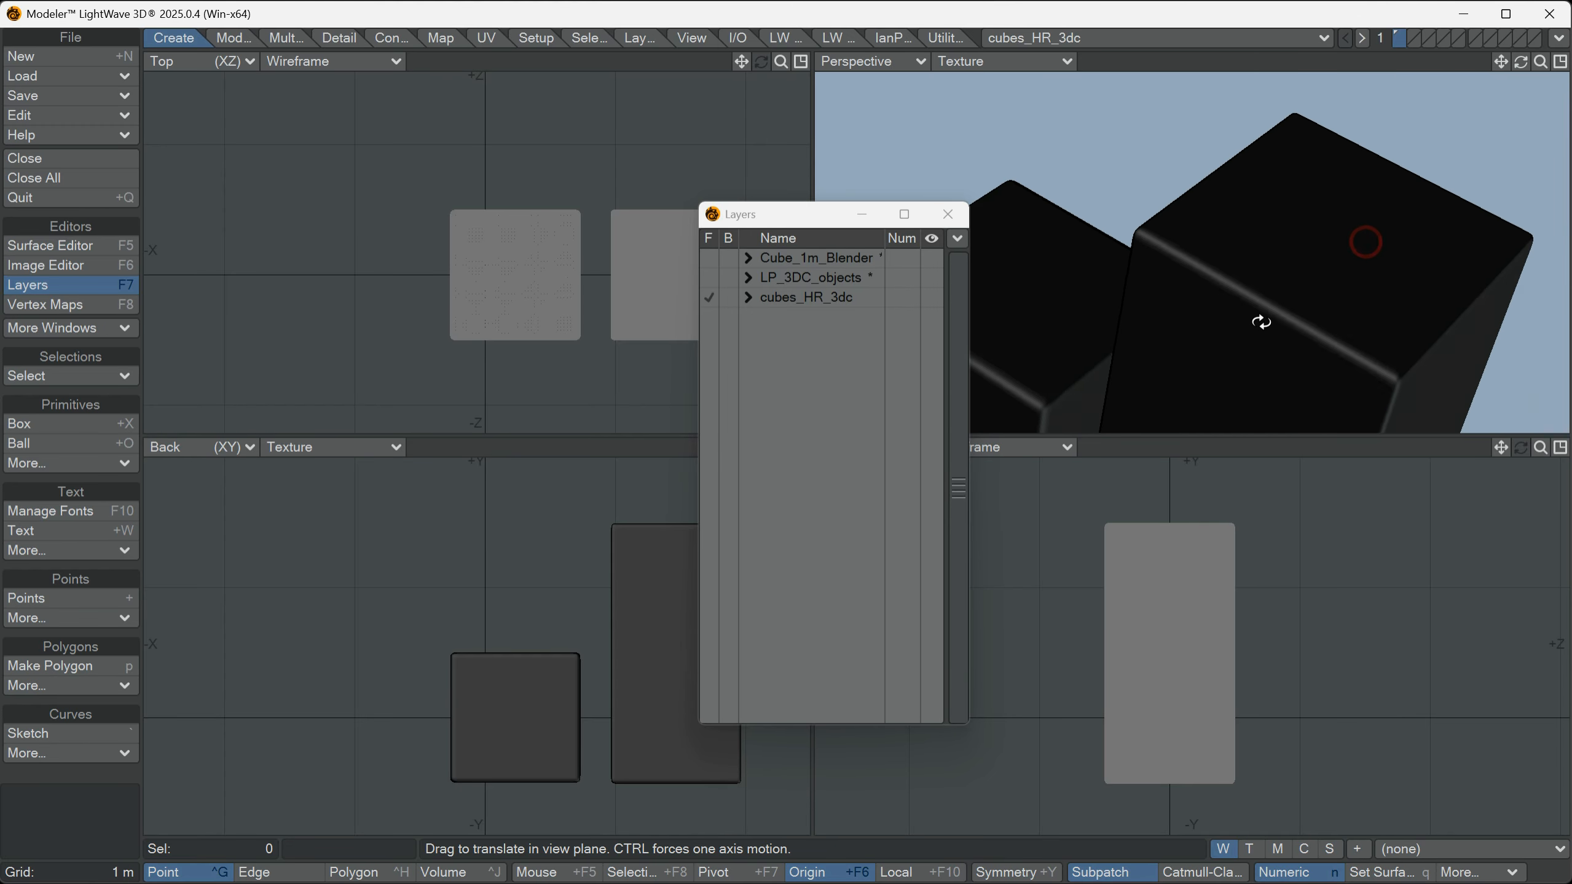
pyautogui.keyDown('alt'); pyautogui.keyDown('shift'); pyautogui.moveTo(1178, 232); pyautogui.dragTo(1188, 239); pyautogui.keyUp('shift'); pyautogui.keyUp('alt')
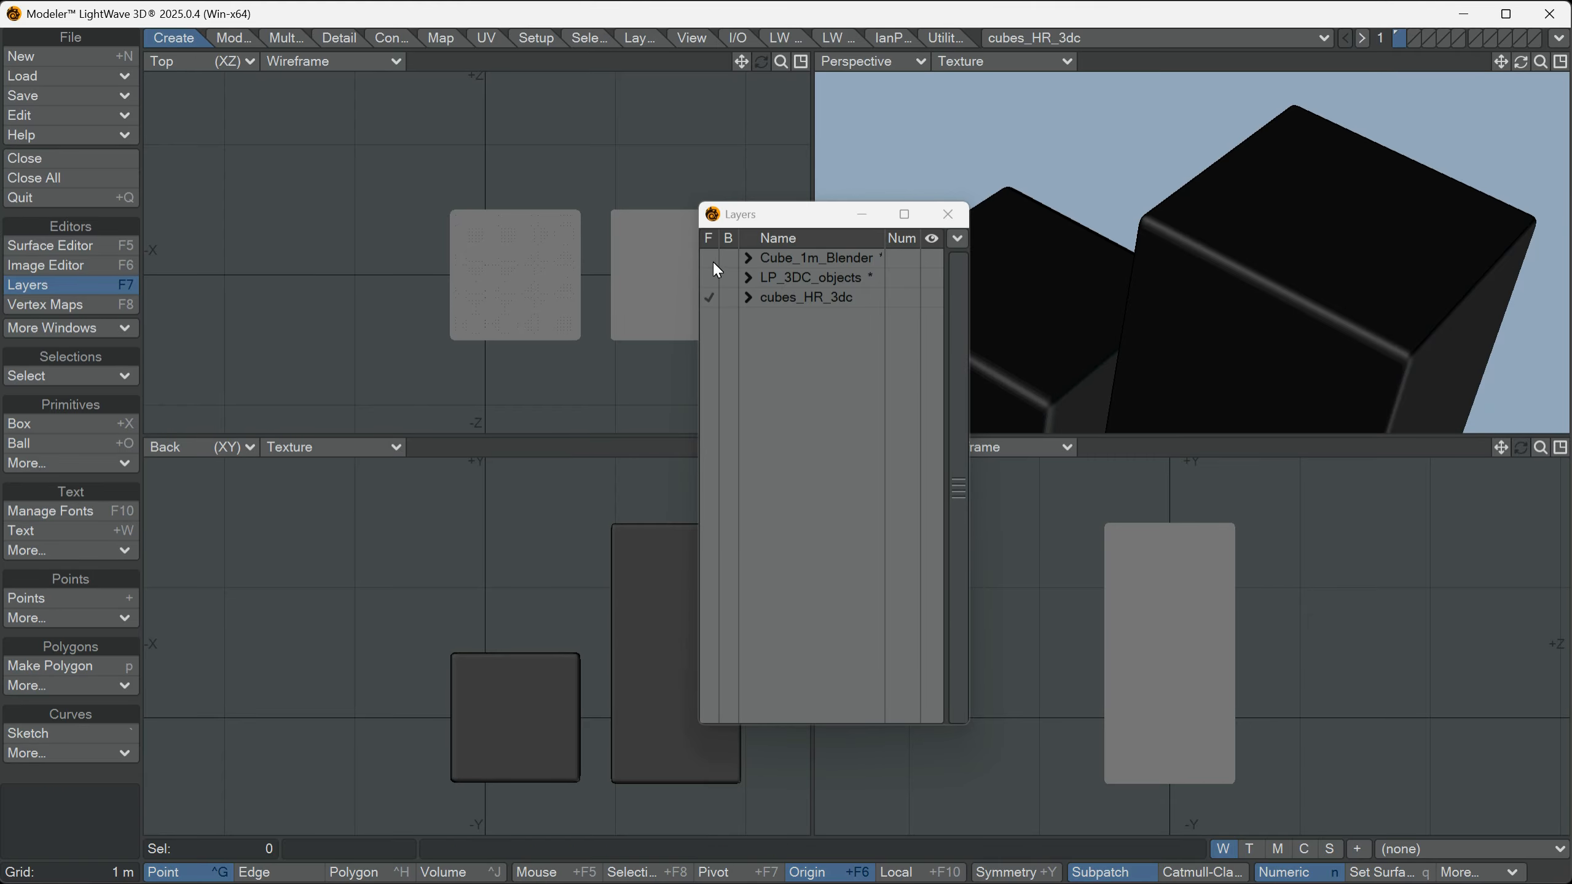
# Show Cube_1m_Blender behind the high-resolution boxes and move them so the small box lines up with it.
pyautogui.click(731, 257)
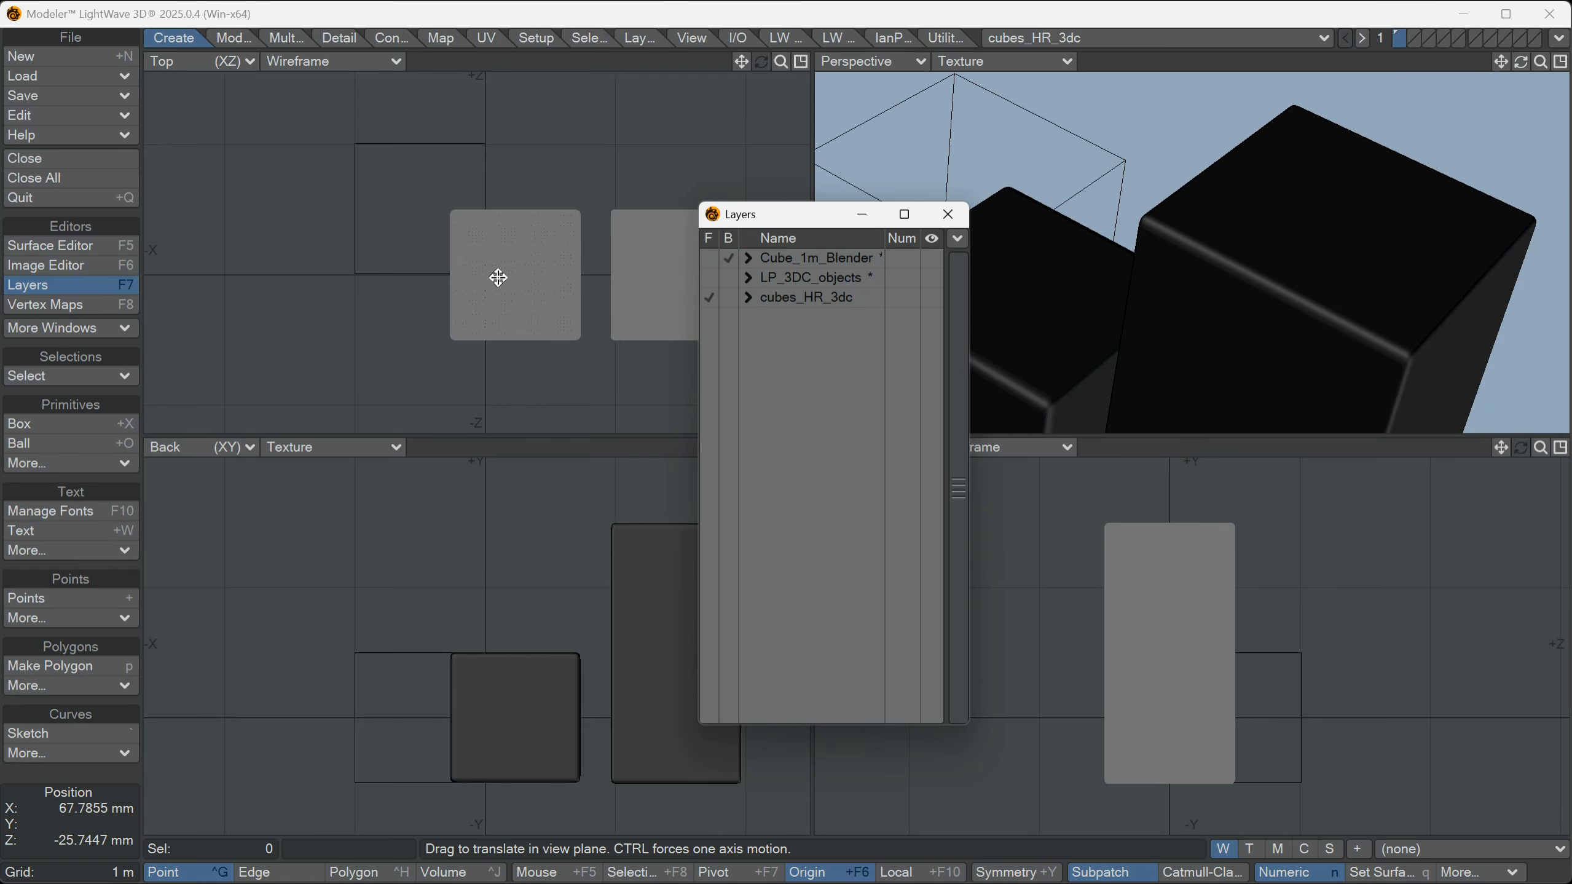
pyautogui.click(519, 279)
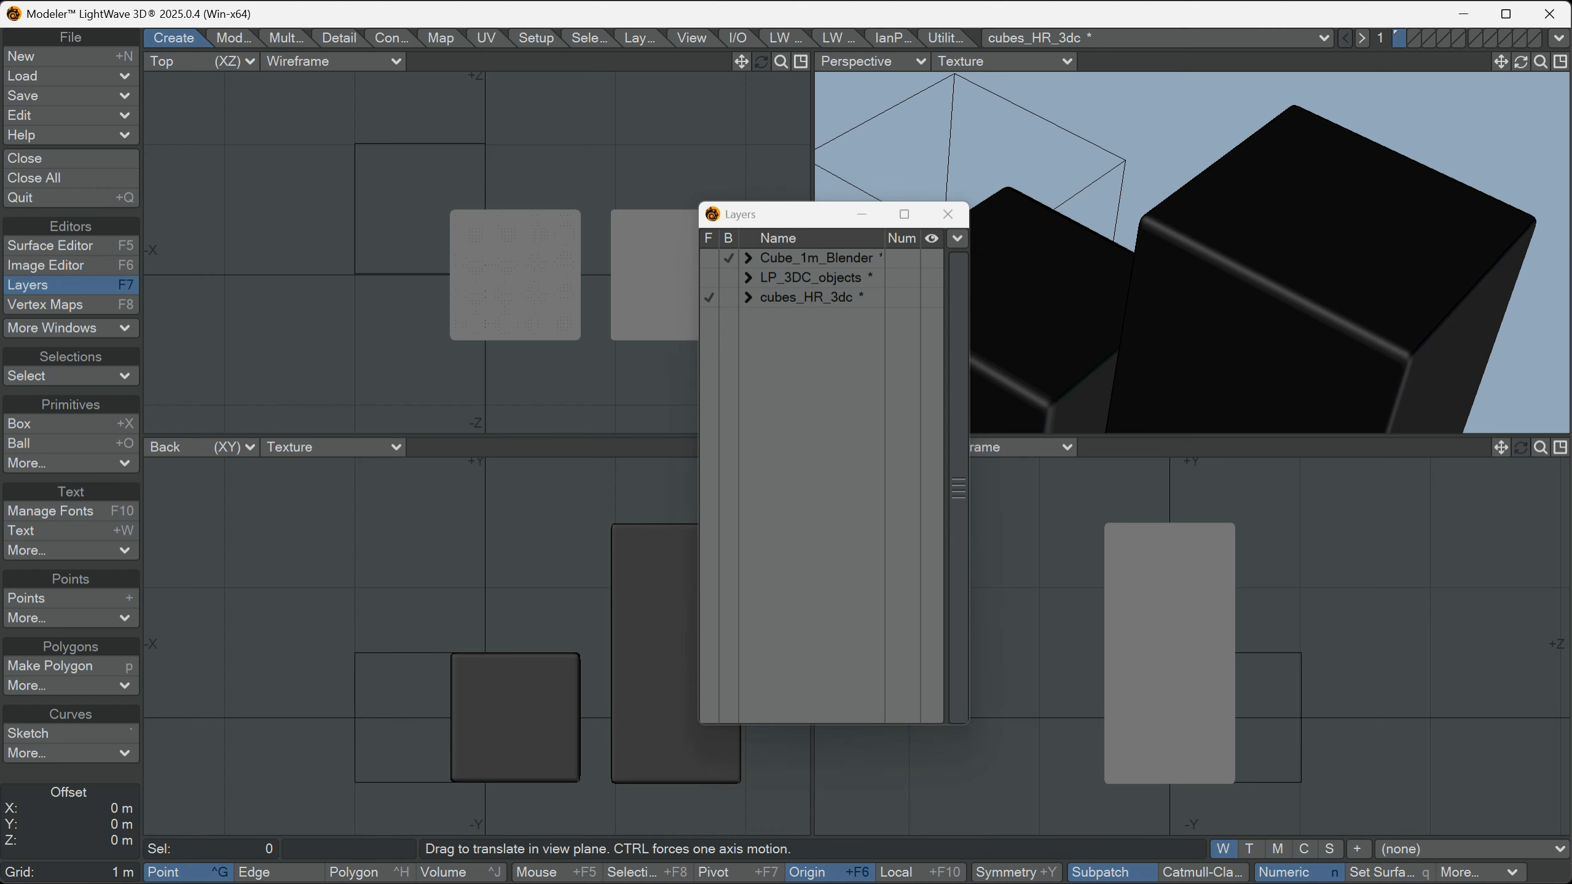
pyautogui.moveTo(519, 280); pyautogui.dragTo(433, 214)
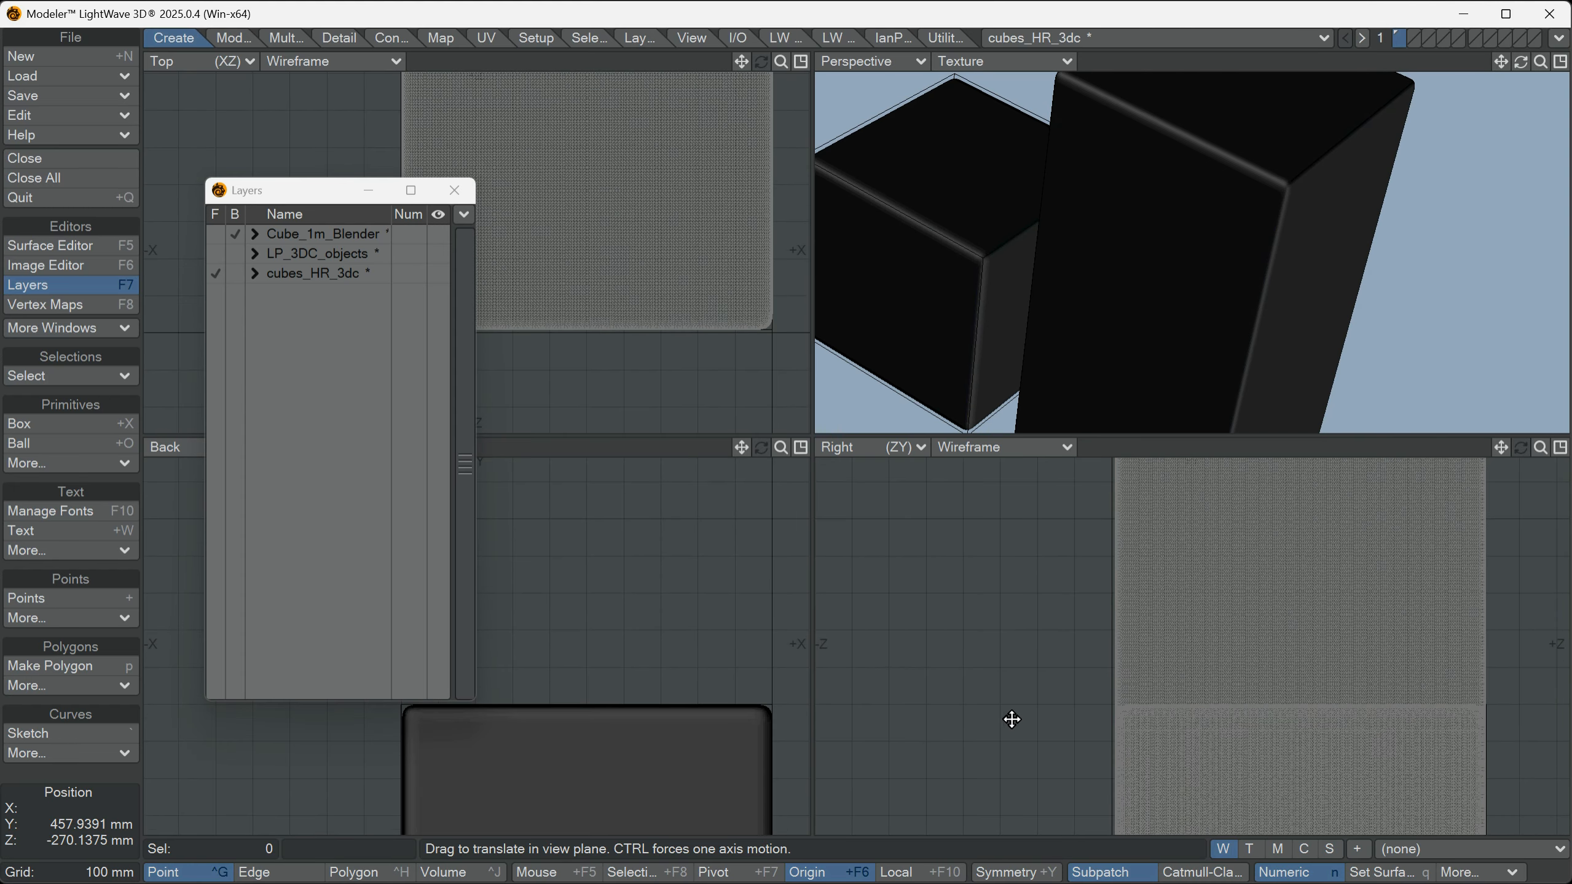
# Compare the small high-resolution box with the Blender cube's outline up close, especially at its upper corner.
pyautogui.press('space')
pyautogui.moveTo(1027, 334)
pyautogui.keyDown('alt'); pyautogui.mouseDown()
pyautogui.moveTo(1038, 320)
pyautogui.moveTo(1087, 344)
pyautogui.moveTo(1099, 255)
pyautogui.moveTo(1059, 336)
pyautogui.moveTo(1052, 218)
pyautogui.moveTo(1182, 246)
pyautogui.moveTo(1249, 298)
pyautogui.moveTo(1319, 246)
pyautogui.moveTo(1183, 298)
pyautogui.moveTo(1133, 253)
pyautogui.moveTo(1206, 256)
pyautogui.moveTo(1116, 277)
pyautogui.moveTo(1221, 280)
pyautogui.mouseUp(); pyautogui.keyUp('alt')
pyautogui.keyDown('alt'); pyautogui.moveTo(1099, 320); pyautogui.dragTo(1106, 240); pyautogui.keyUp('alt')
pyautogui.keyDown('alt'); pyautogui.moveTo(666, 236); pyautogui.dragTo(703, 334); pyautogui.keyUp('alt')
pyautogui.moveTo(294, 196); pyautogui.dragTo(188, 354)
pyautogui.scroll(-4, 554, 619)
pyautogui.keyDown('alt'); pyautogui.moveTo(1149, 217); pyautogui.dragTo(1086, 296); pyautogui.keyUp('alt')
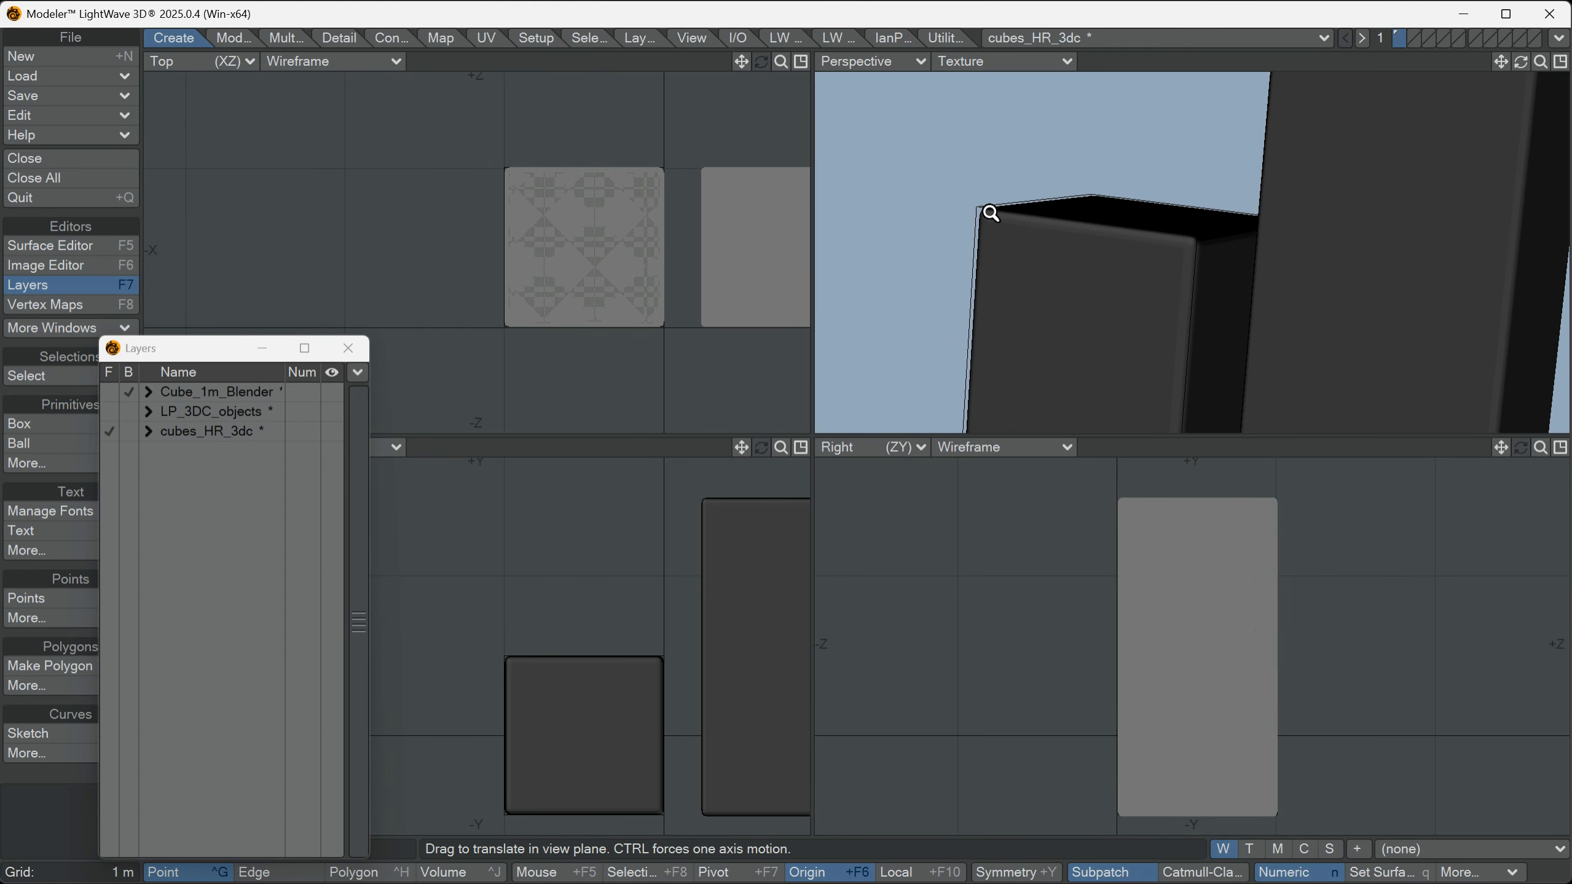
pyautogui.scroll(5, 989, 210)
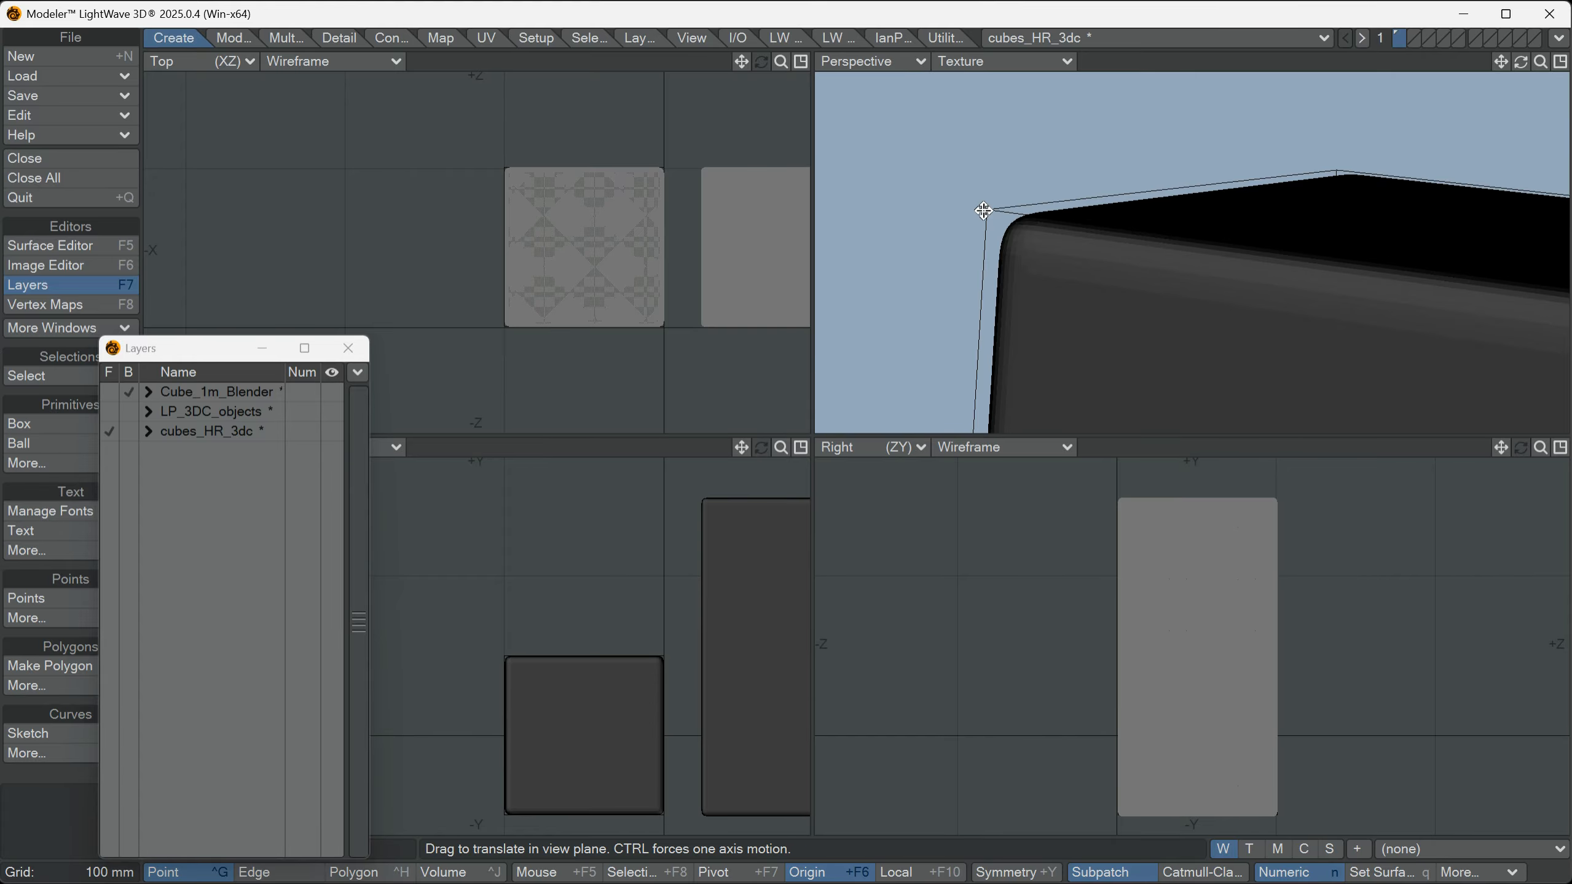
# Make LP_3DC_objects the only foreground object, with nothing shown in the background.
pyautogui.keyDown('ctrl'); pyautogui.keyDown('alt'); pyautogui.moveTo(1176, 256); pyautogui.dragTo(1099, 260); pyautogui.keyUp('alt'); pyautogui.keyUp('ctrl')
pyautogui.moveTo(225, 348); pyautogui.dragTo(309, 130)
pyautogui.click(202, 192)
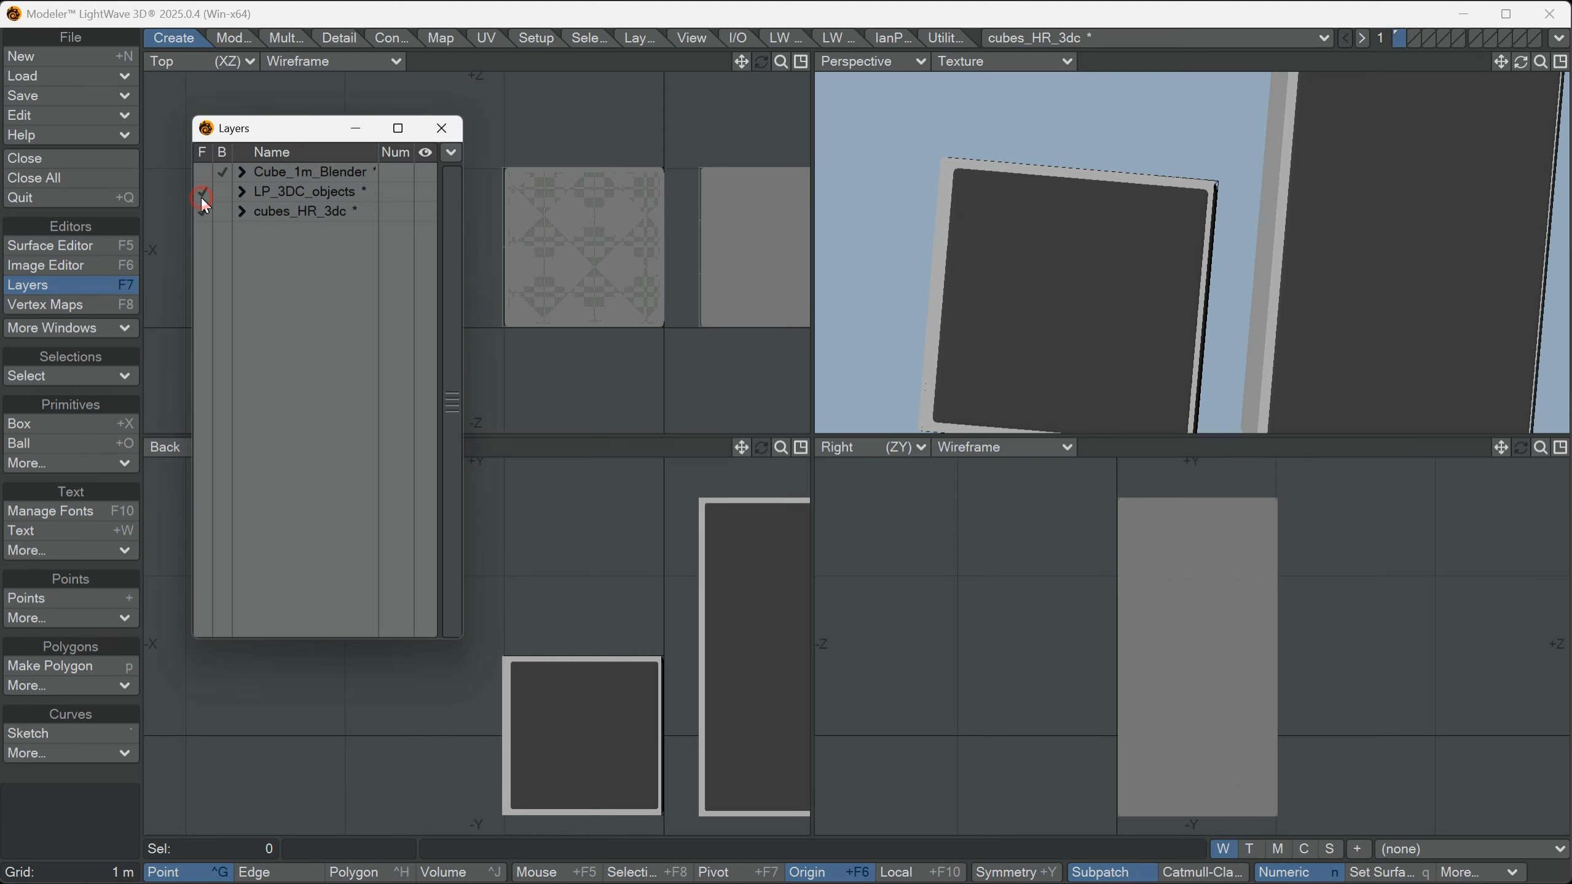
pyautogui.moveTo(589, 675); pyautogui.dragTo(566, 598)
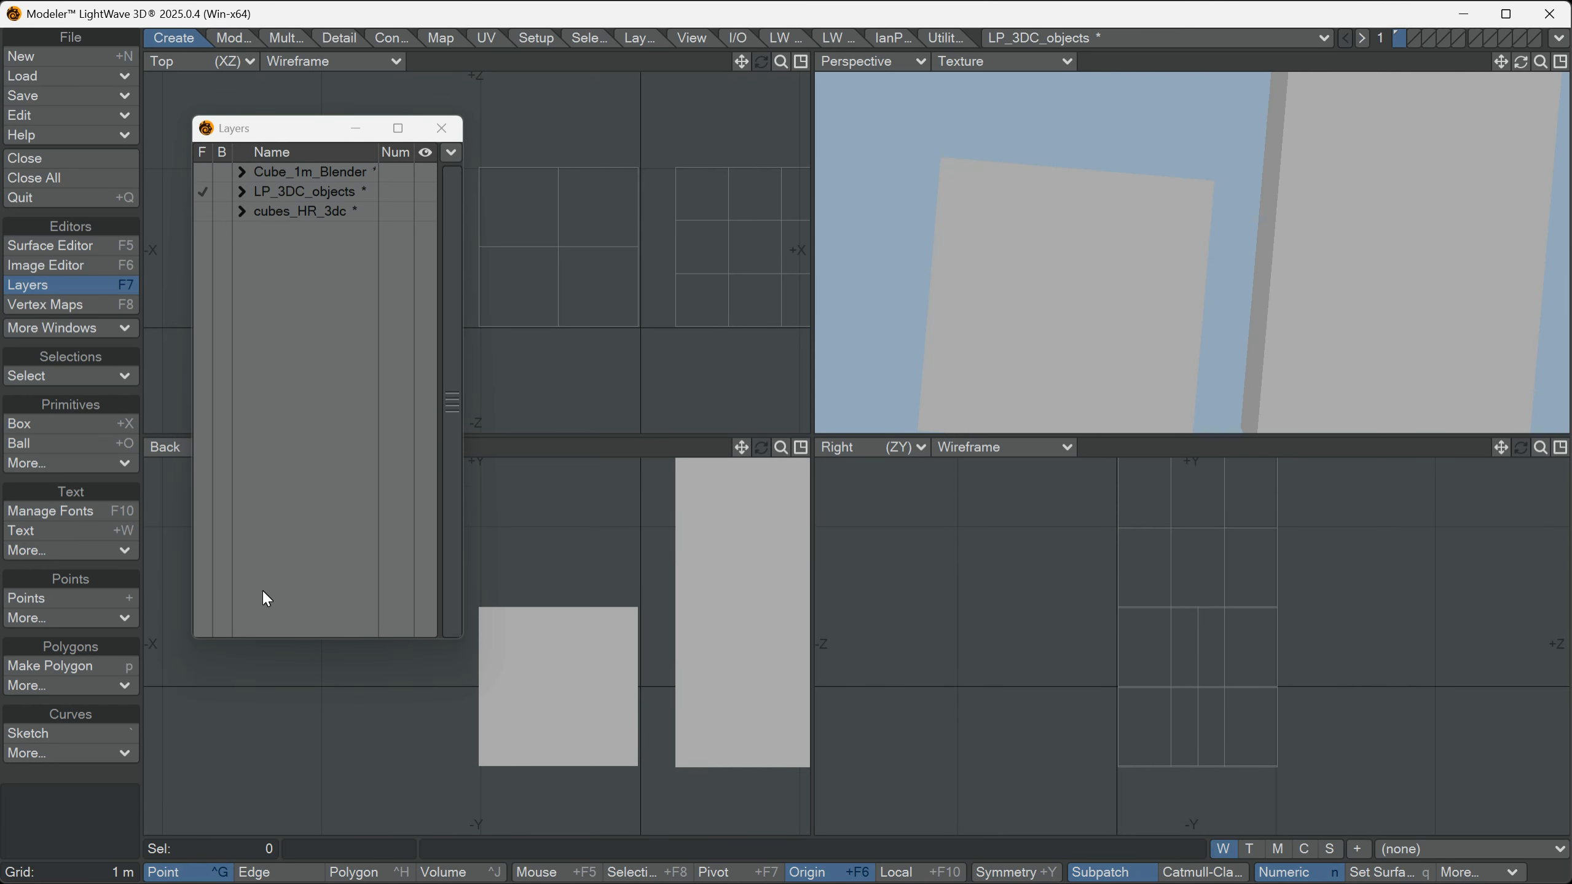
# Measure the low-poly cube's width in the top view with the Measure Tool.
pyautogui.click(350, 46)
pyautogui.click(82, 759)
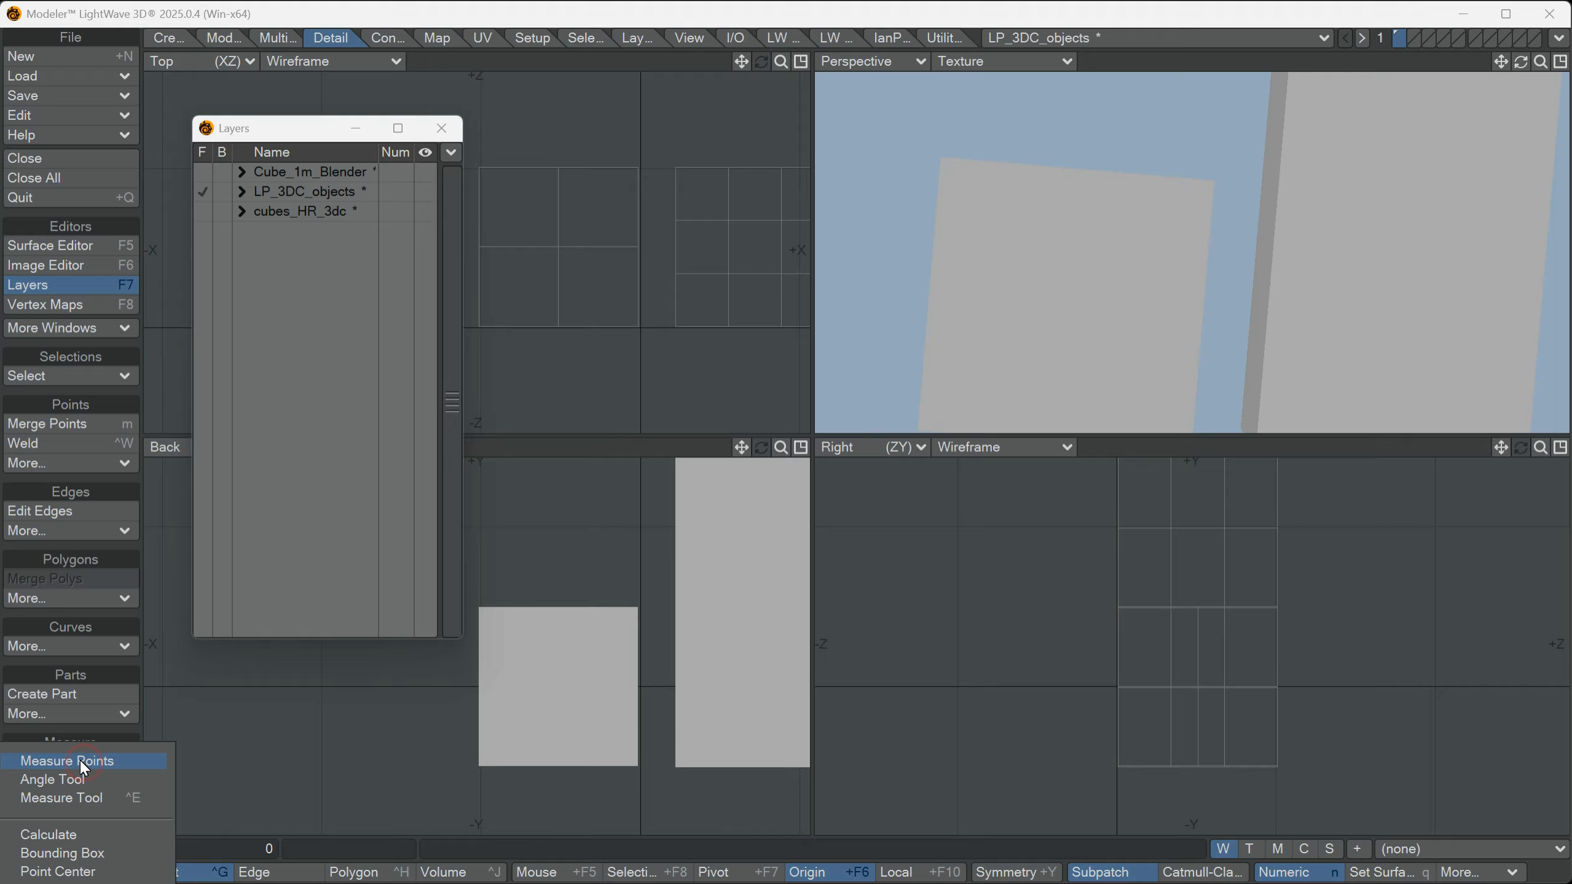
pyautogui.click(62, 797)
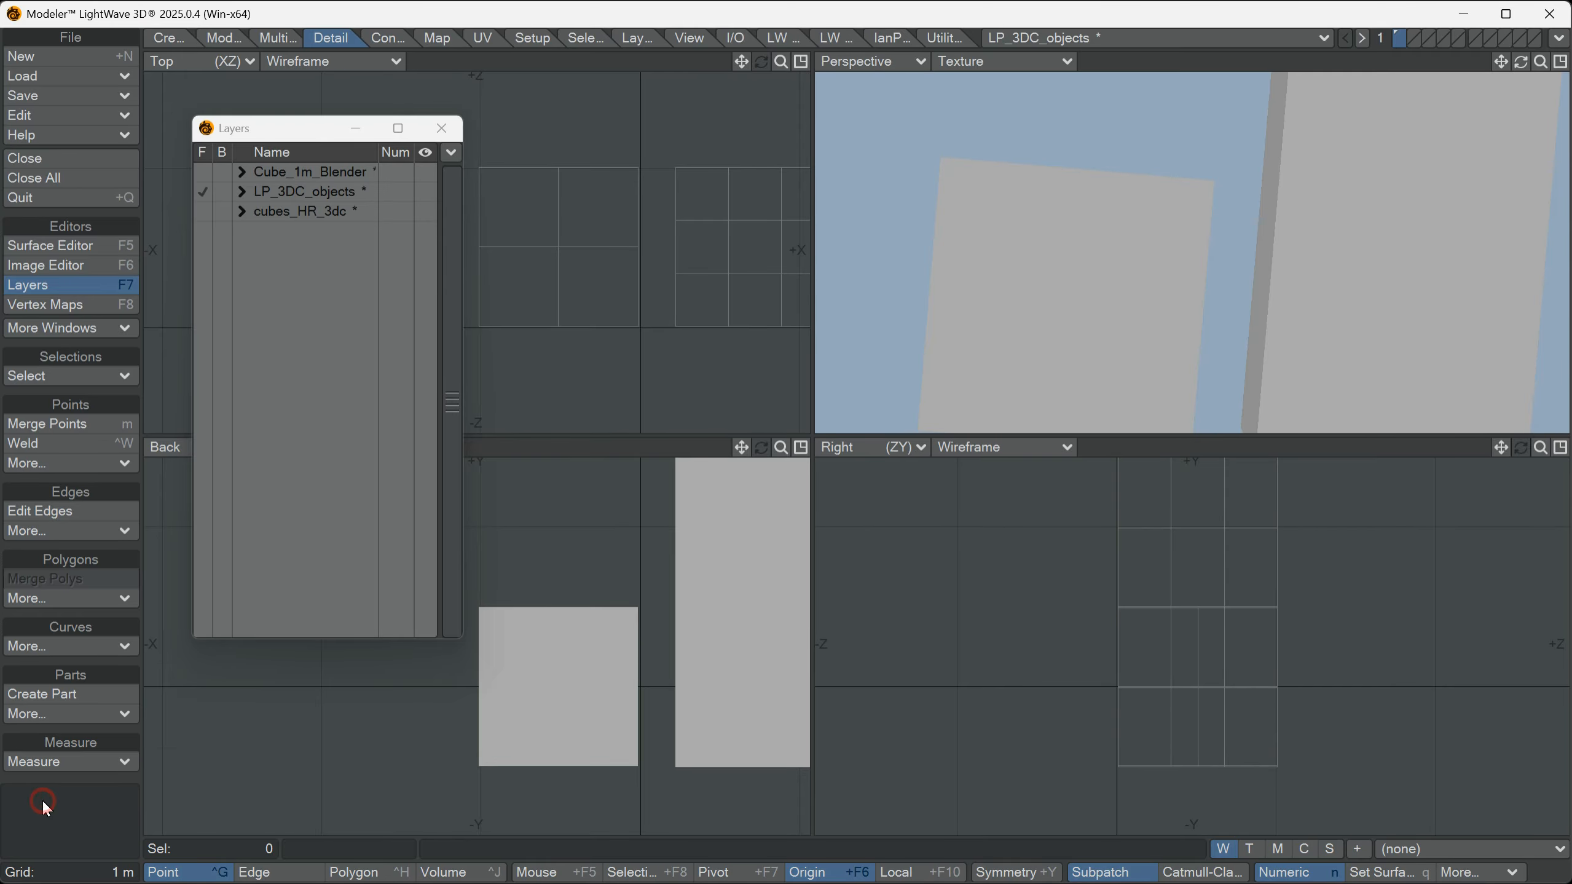
pyautogui.scroll(2, 547, 690)
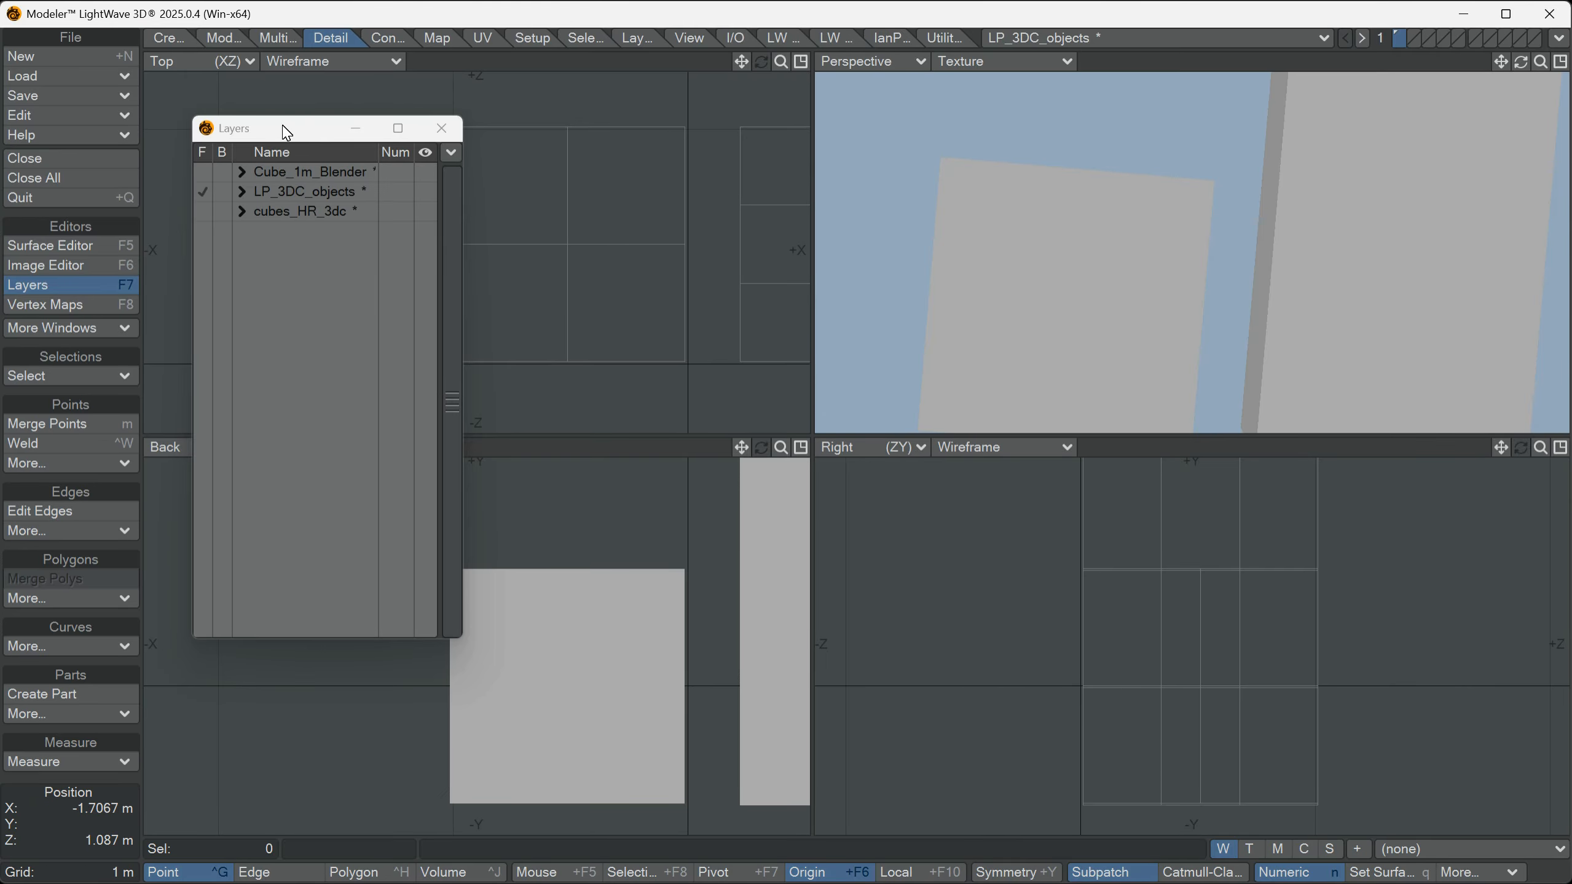
pyautogui.moveTo(285, 129); pyautogui.dragTo(229, 167)
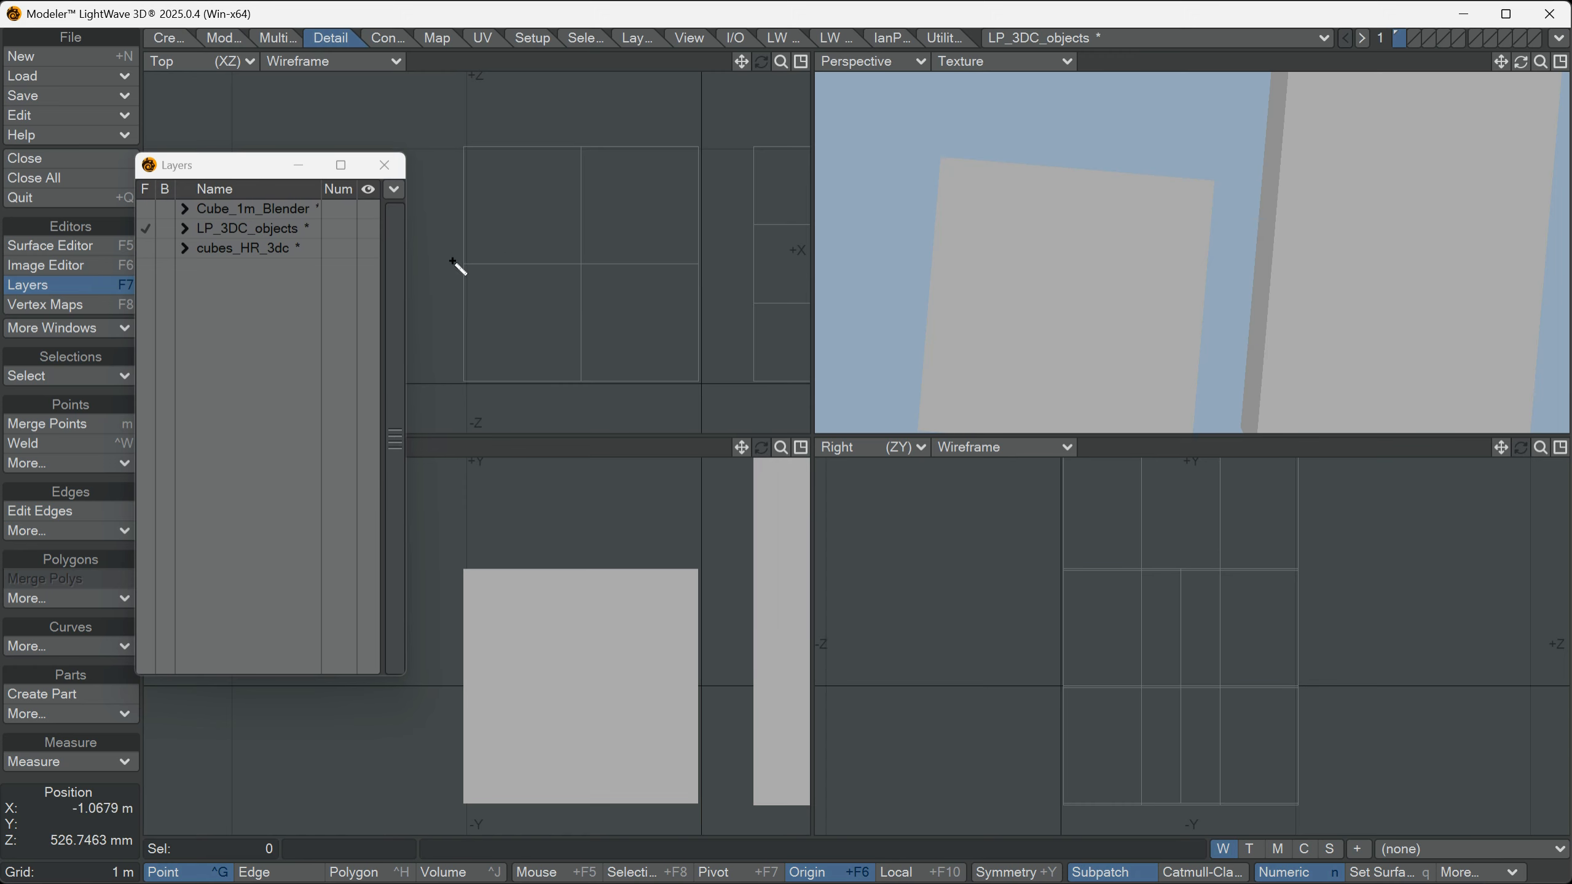
pyautogui.moveTo(465, 261); pyautogui.dragTo(701, 262)
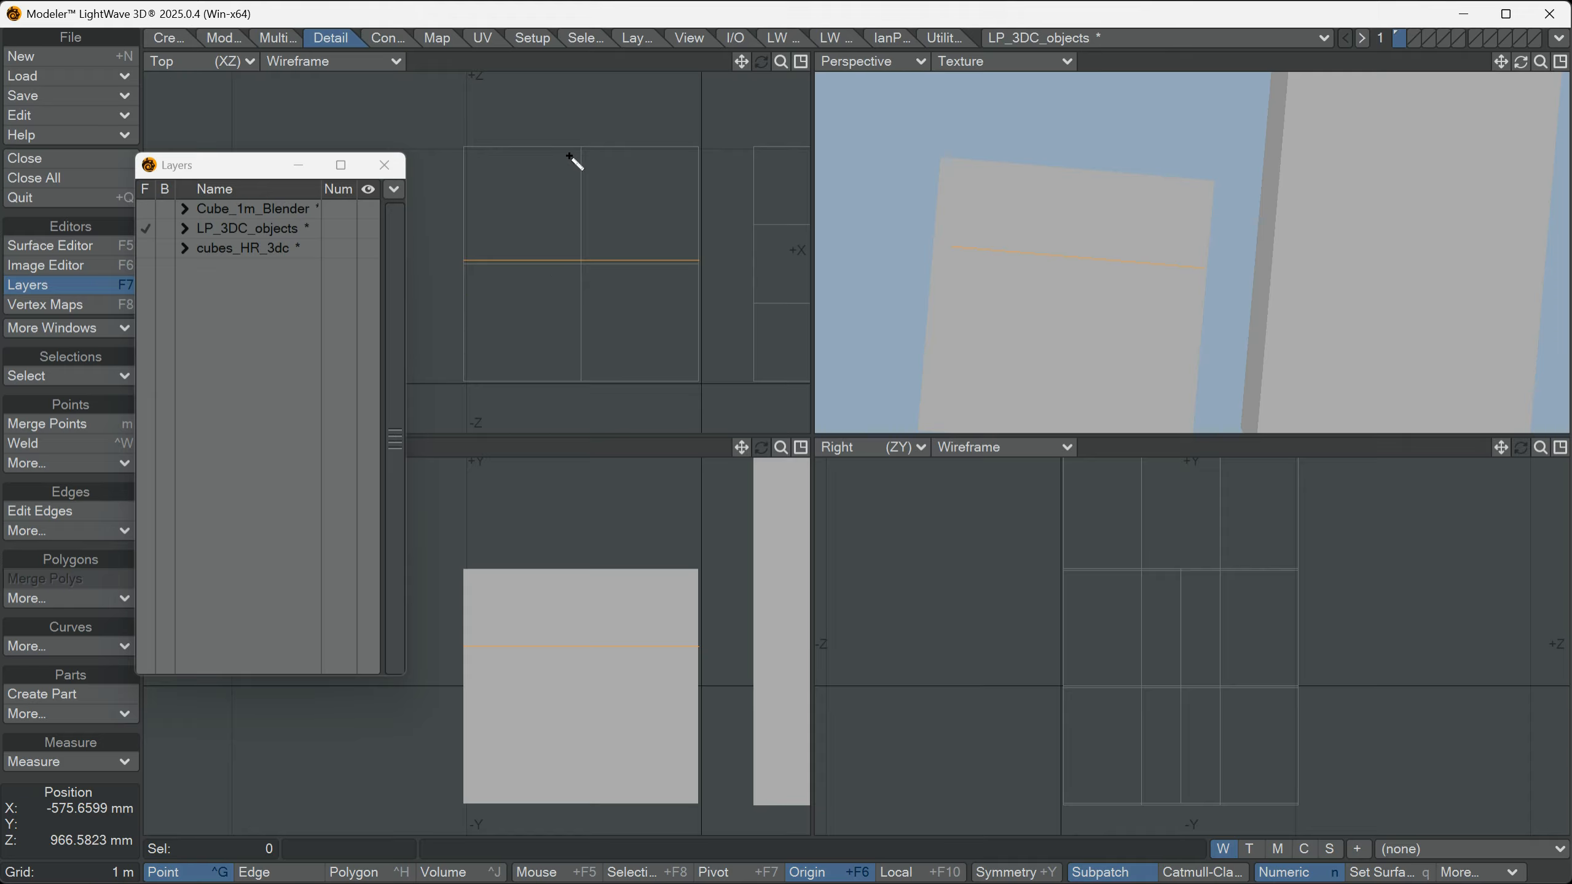
# Measure the low-poly cube's depth in the top view and the tall box's full height in the right view.
pyautogui.moveTo(582, 150); pyautogui.dragTo(703, 262)
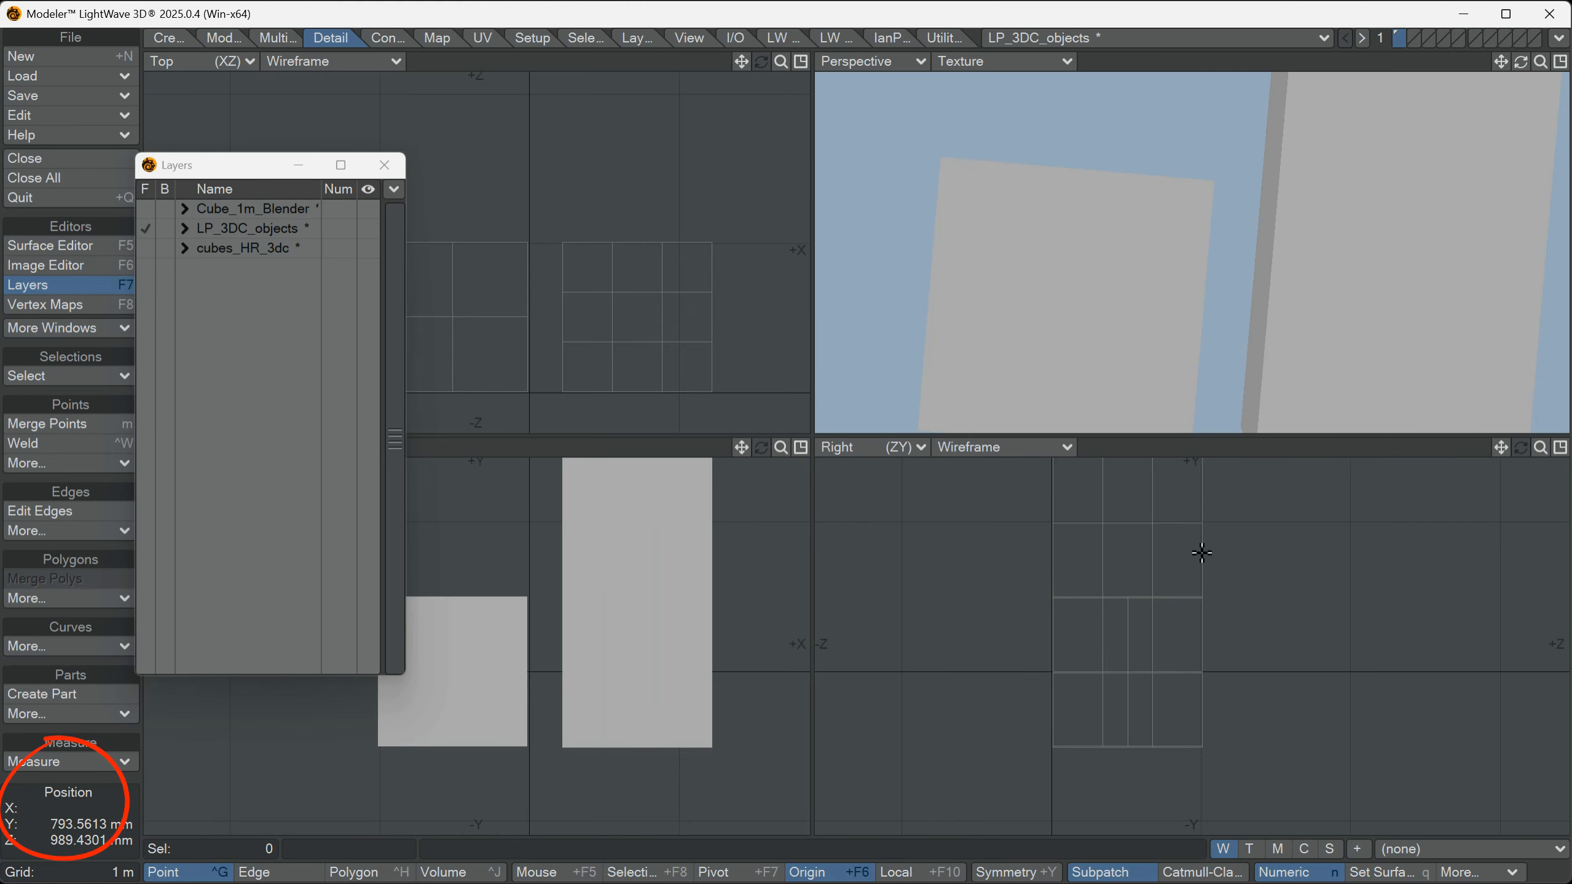
pyautogui.keyDown('ctrl'); pyautogui.keyDown('alt'); pyautogui.moveTo(1210, 573); pyautogui.dragTo(1095, 624); pyautogui.keyUp('alt'); pyautogui.keyUp('ctrl')
pyautogui.keyDown('alt'); pyautogui.moveTo(1041, 572); pyautogui.dragTo(1060, 685); pyautogui.keyUp('alt')
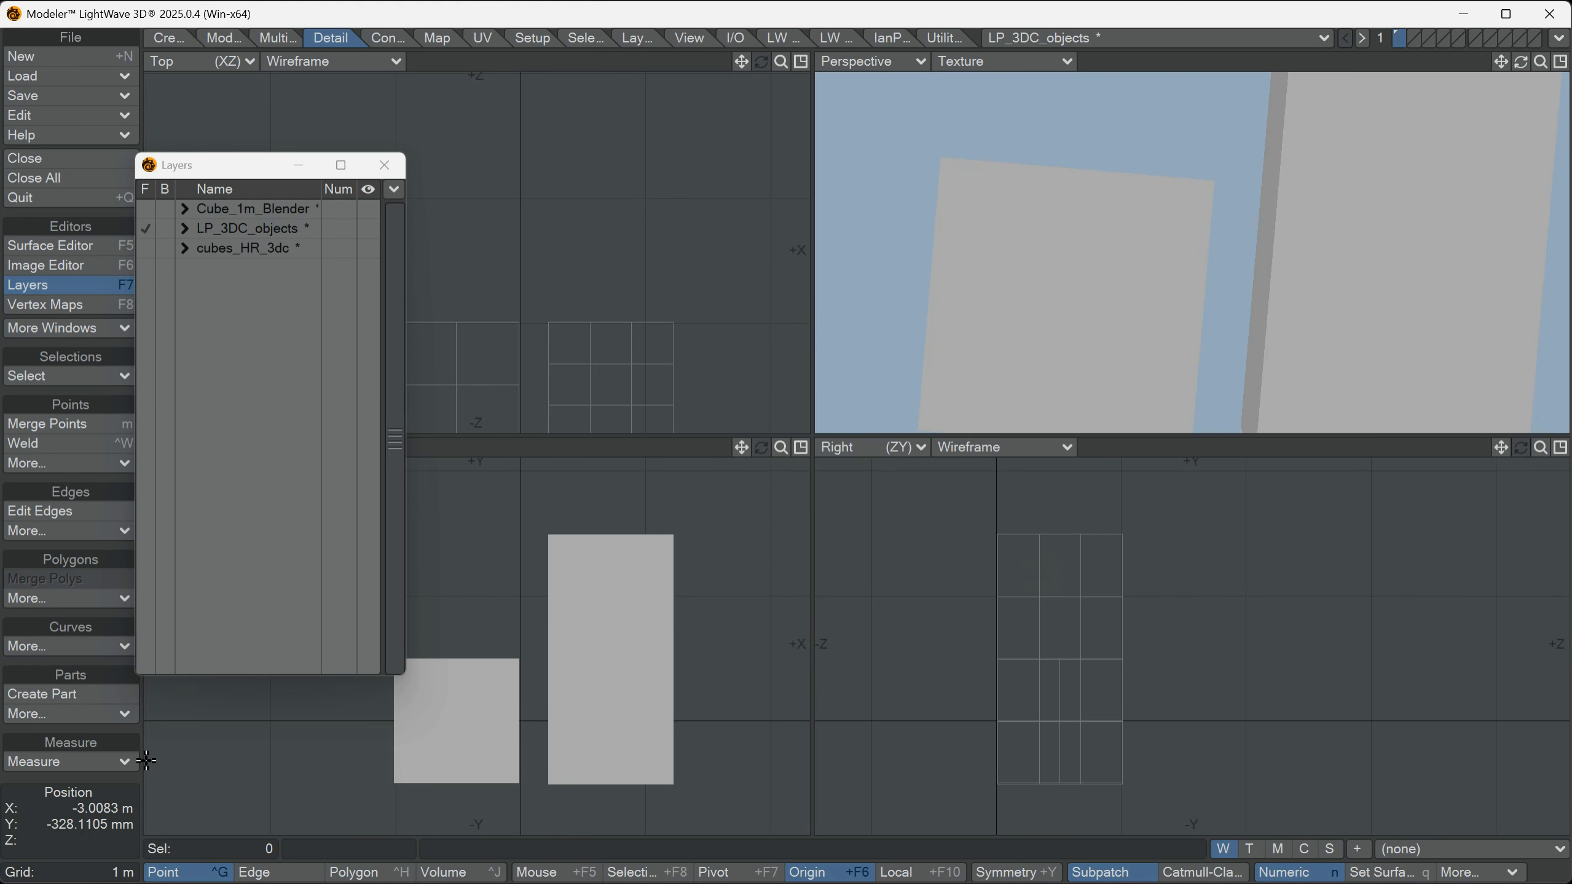
pyautogui.click(104, 762)
pyautogui.moveTo(1053, 784); pyautogui.dragTo(1053, 534)
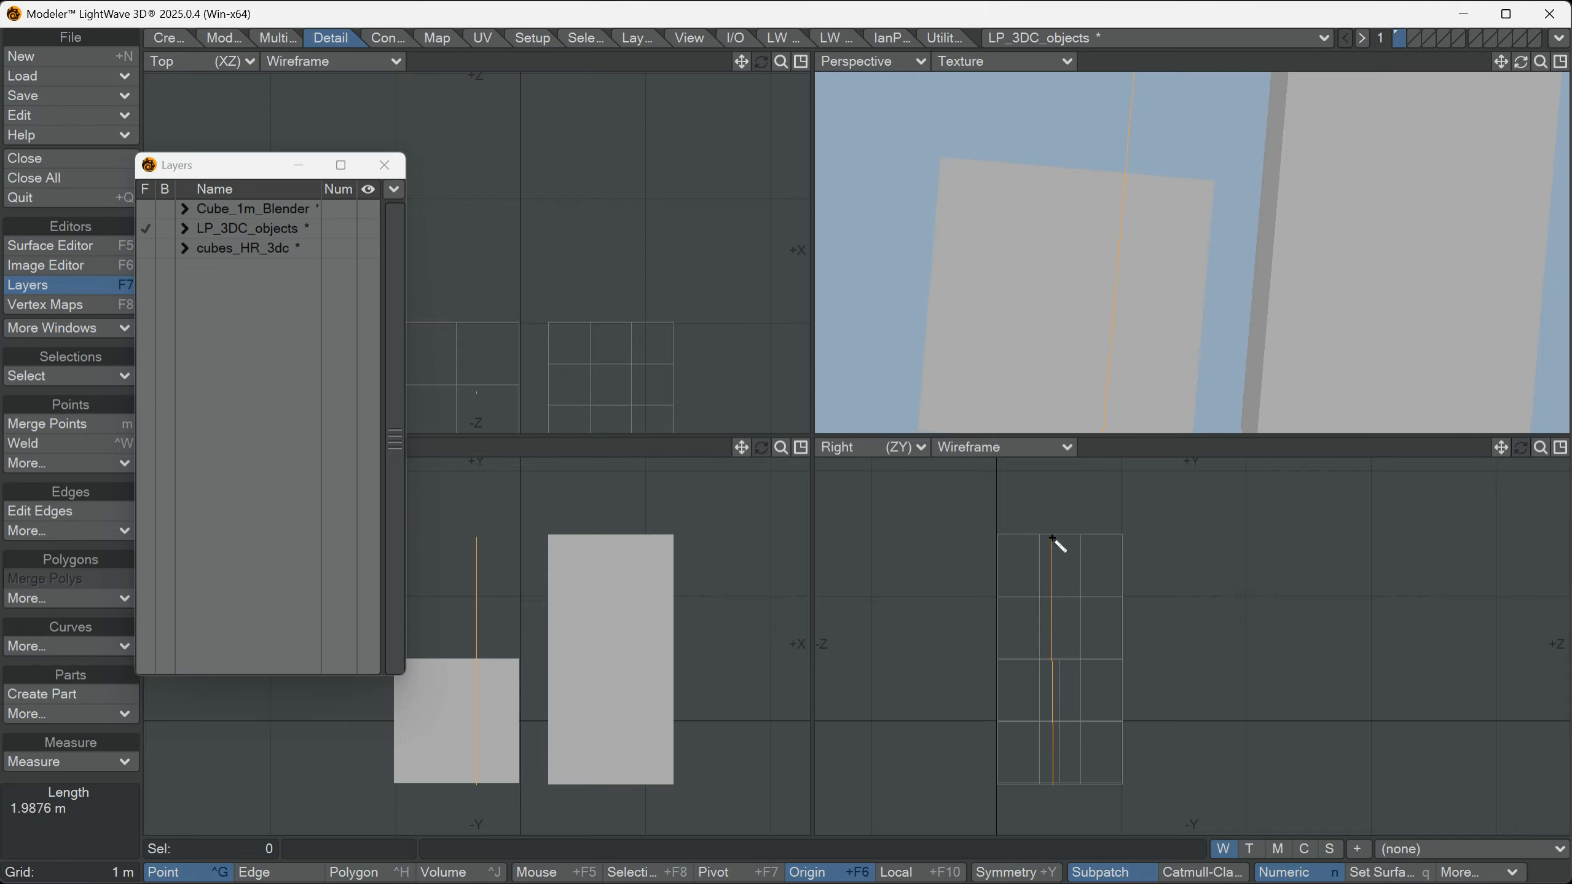
pyautogui.press('space')
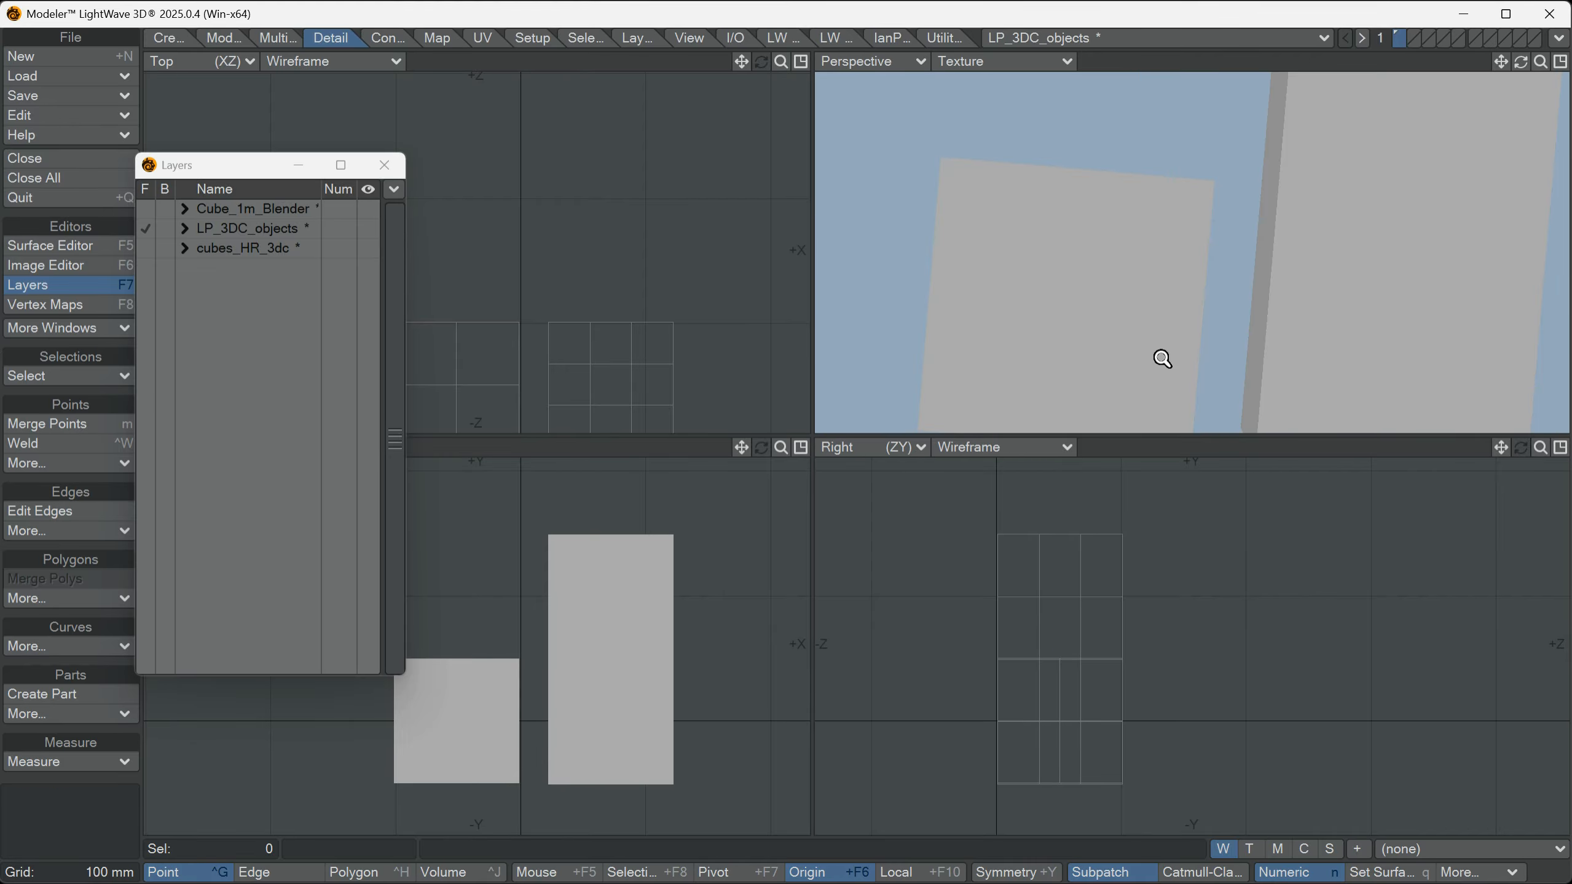
pyautogui.keyDown('ctrl'); pyautogui.keyDown('alt'); pyautogui.moveTo(1162, 358); pyautogui.dragTo(1161, 280); pyautogui.keyUp('alt'); pyautogui.keyUp('ctrl')
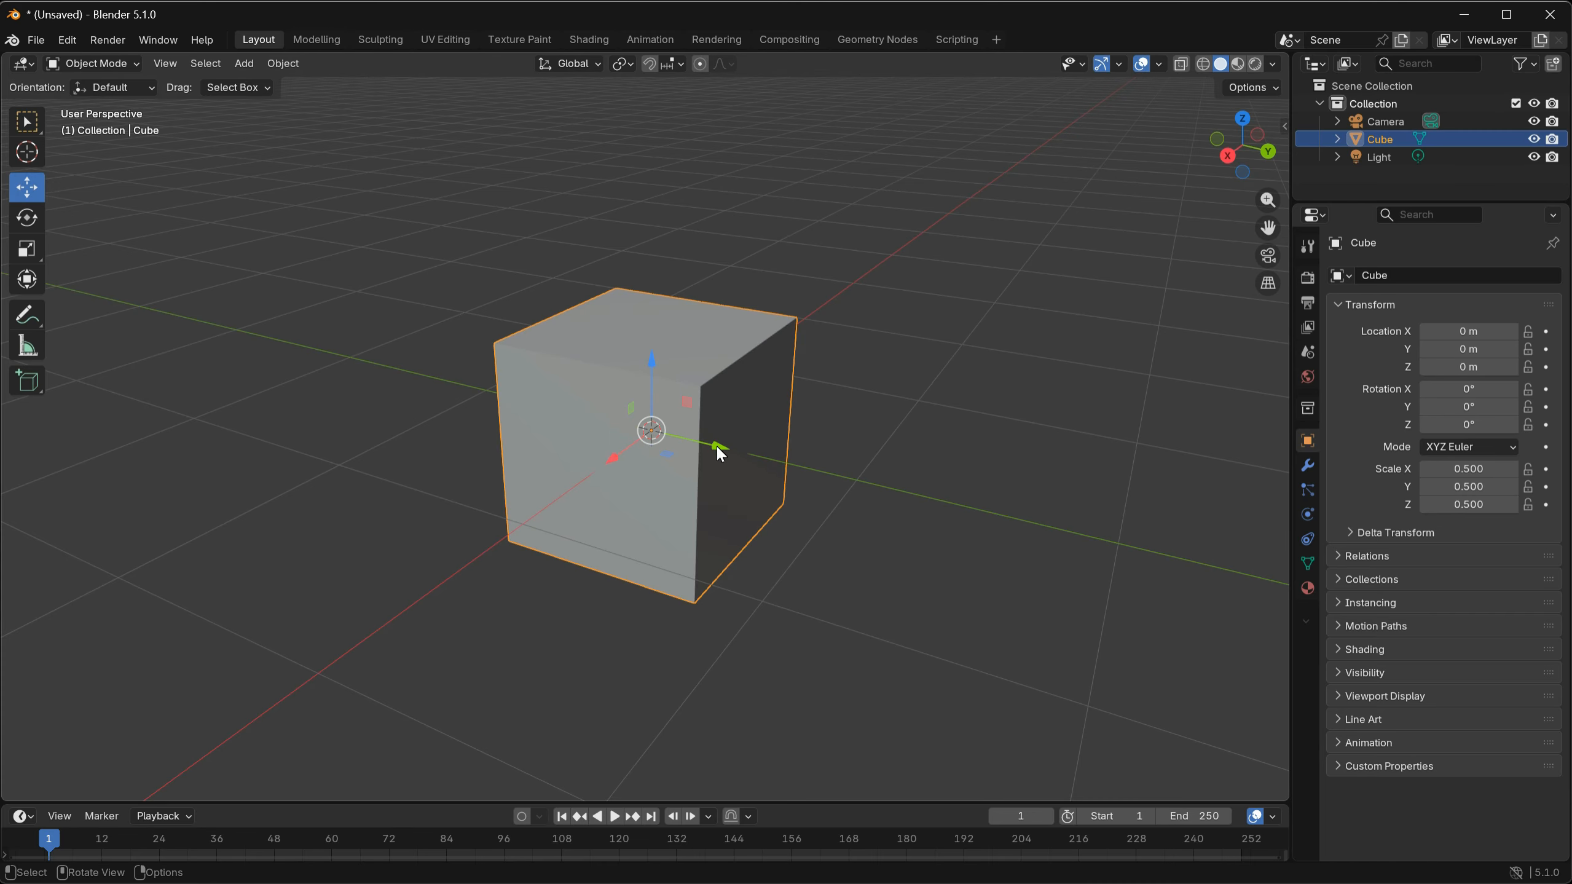
# Switch to Blender, move the cube about 1.09 m along Y, and import LP_3DC_objects.obj as a Wavefront OBJ.
pyautogui.moveTo(716, 450); pyautogui.dragTo(956, 505)
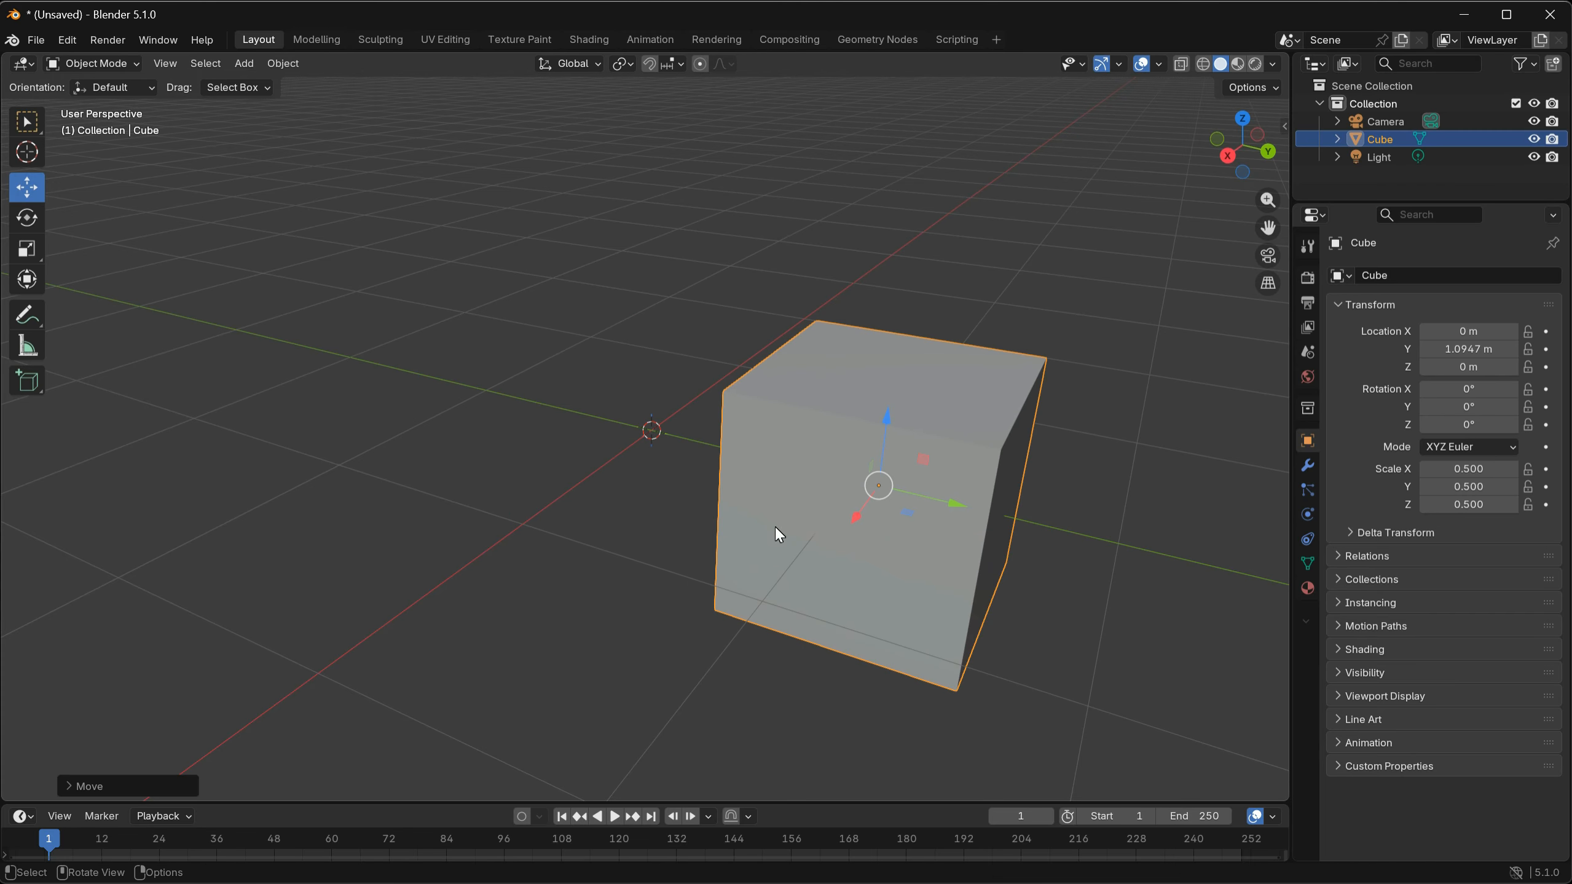
pyautogui.click(34, 40)
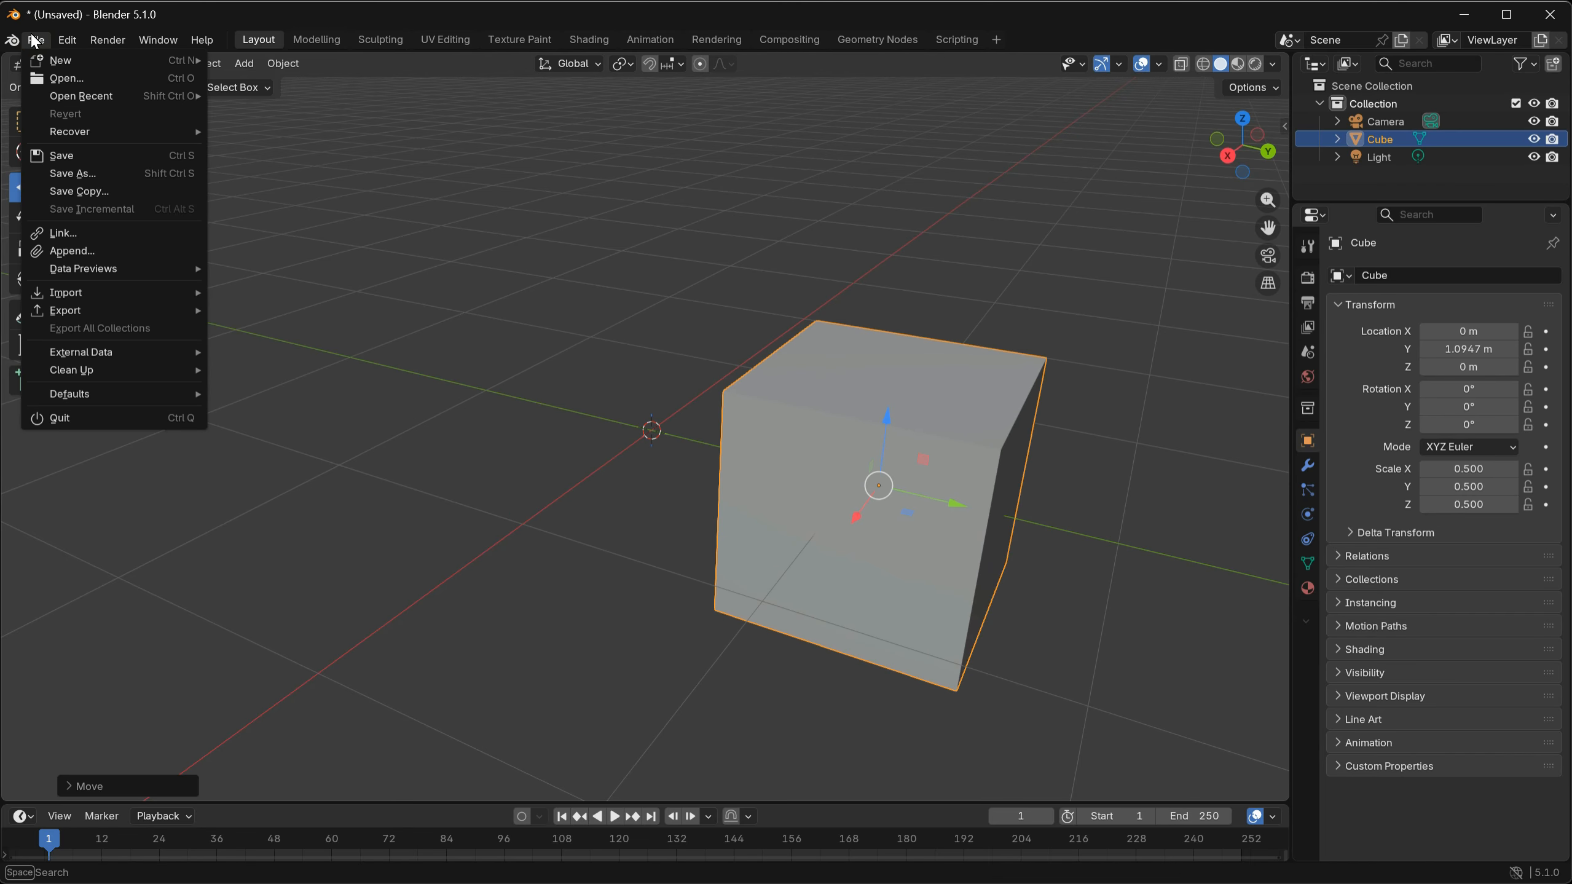
pyautogui.moveTo(96, 293)
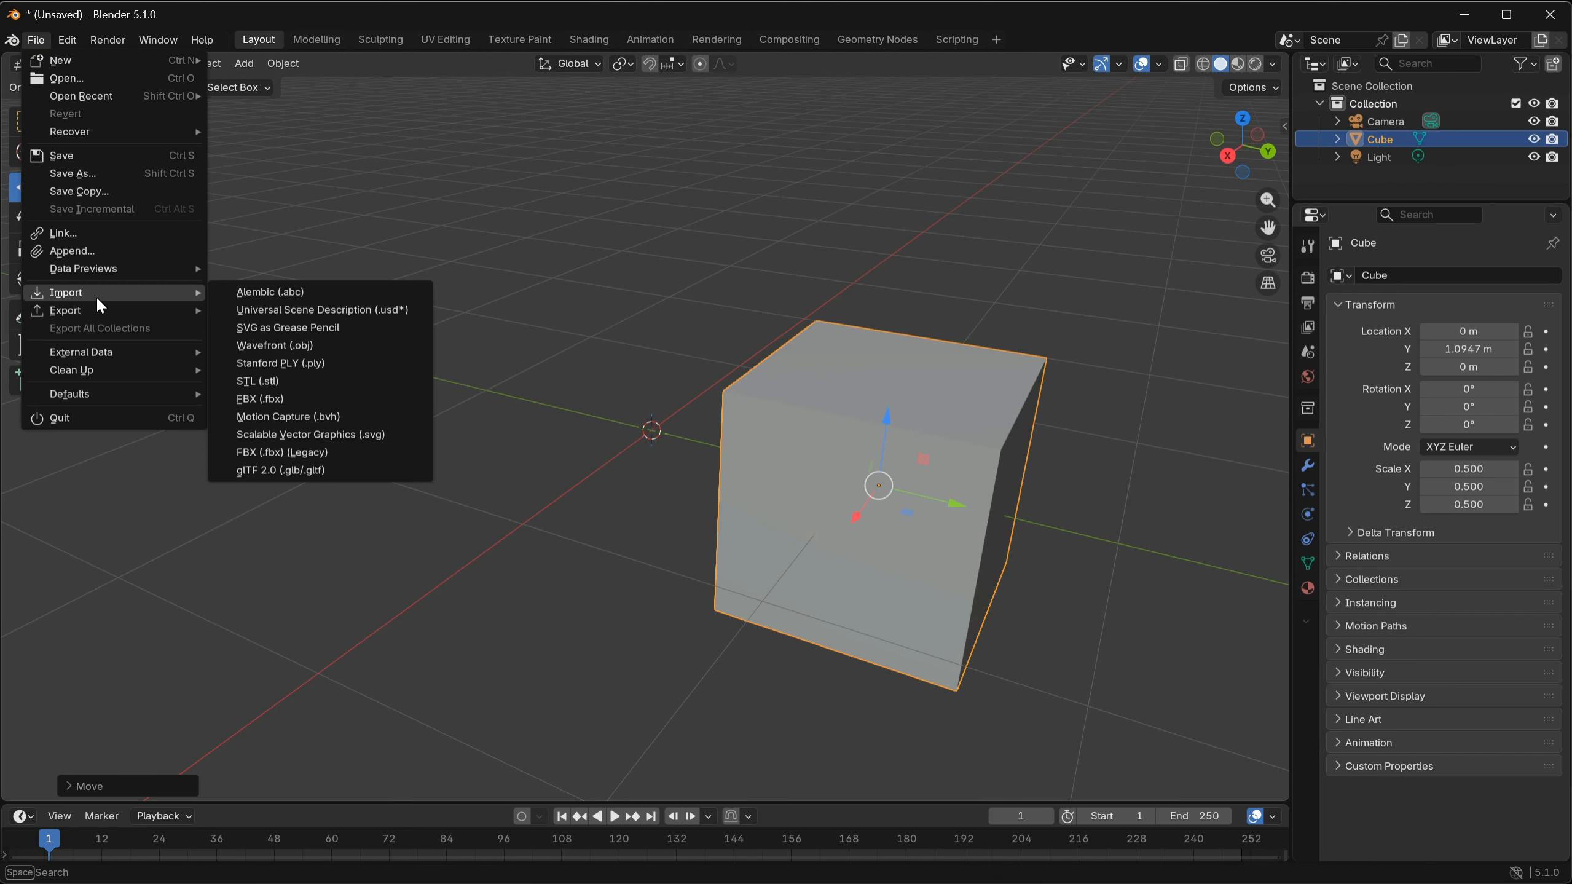
pyautogui.click(270, 349)
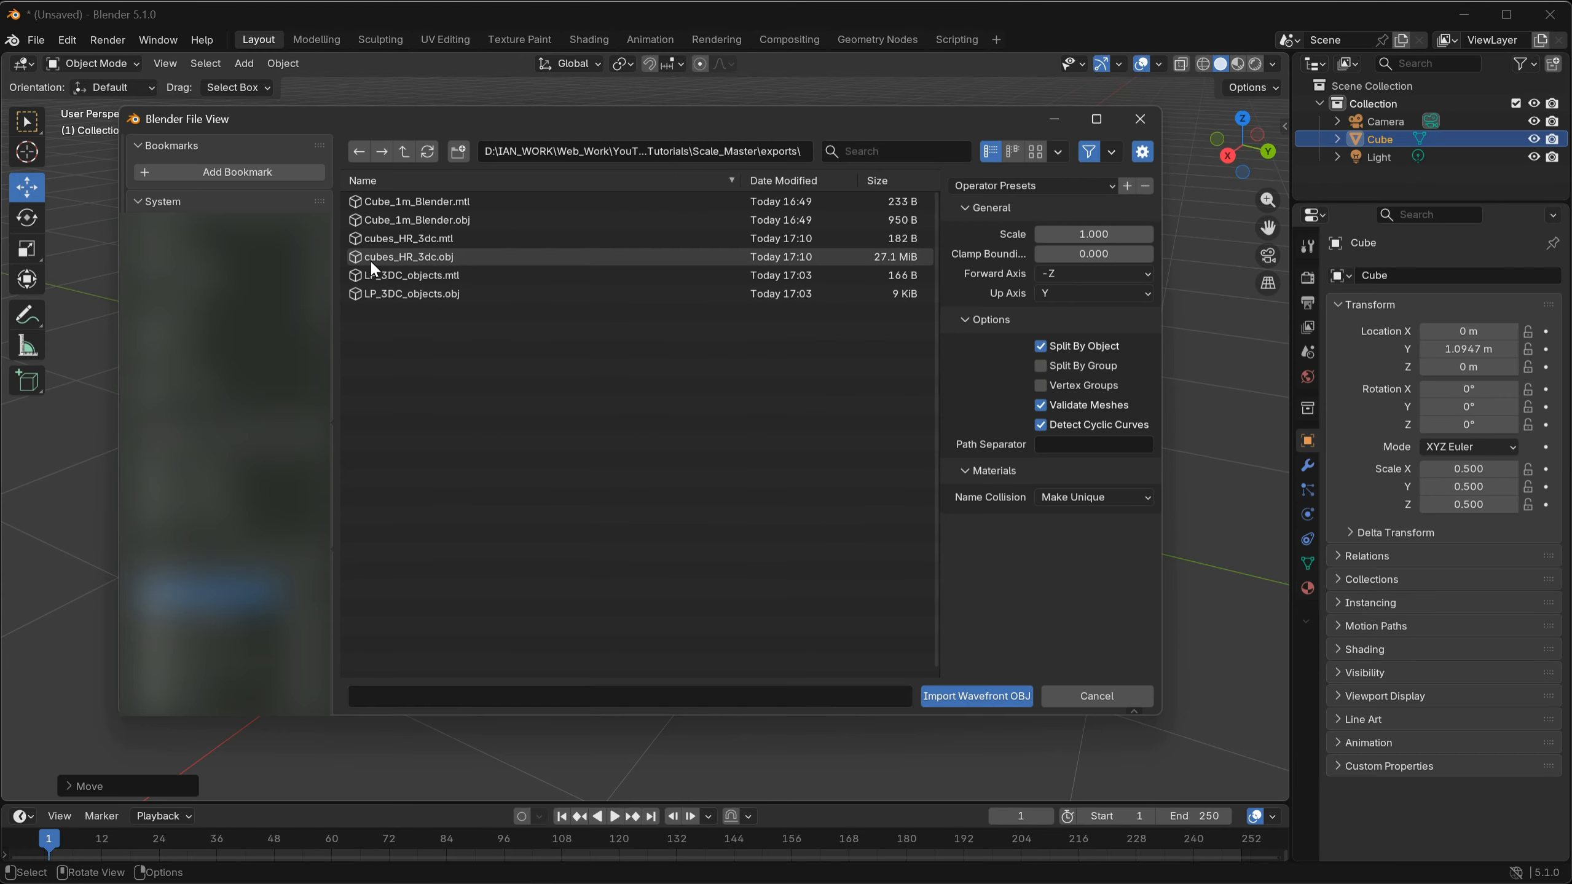
pyautogui.click(375, 294)
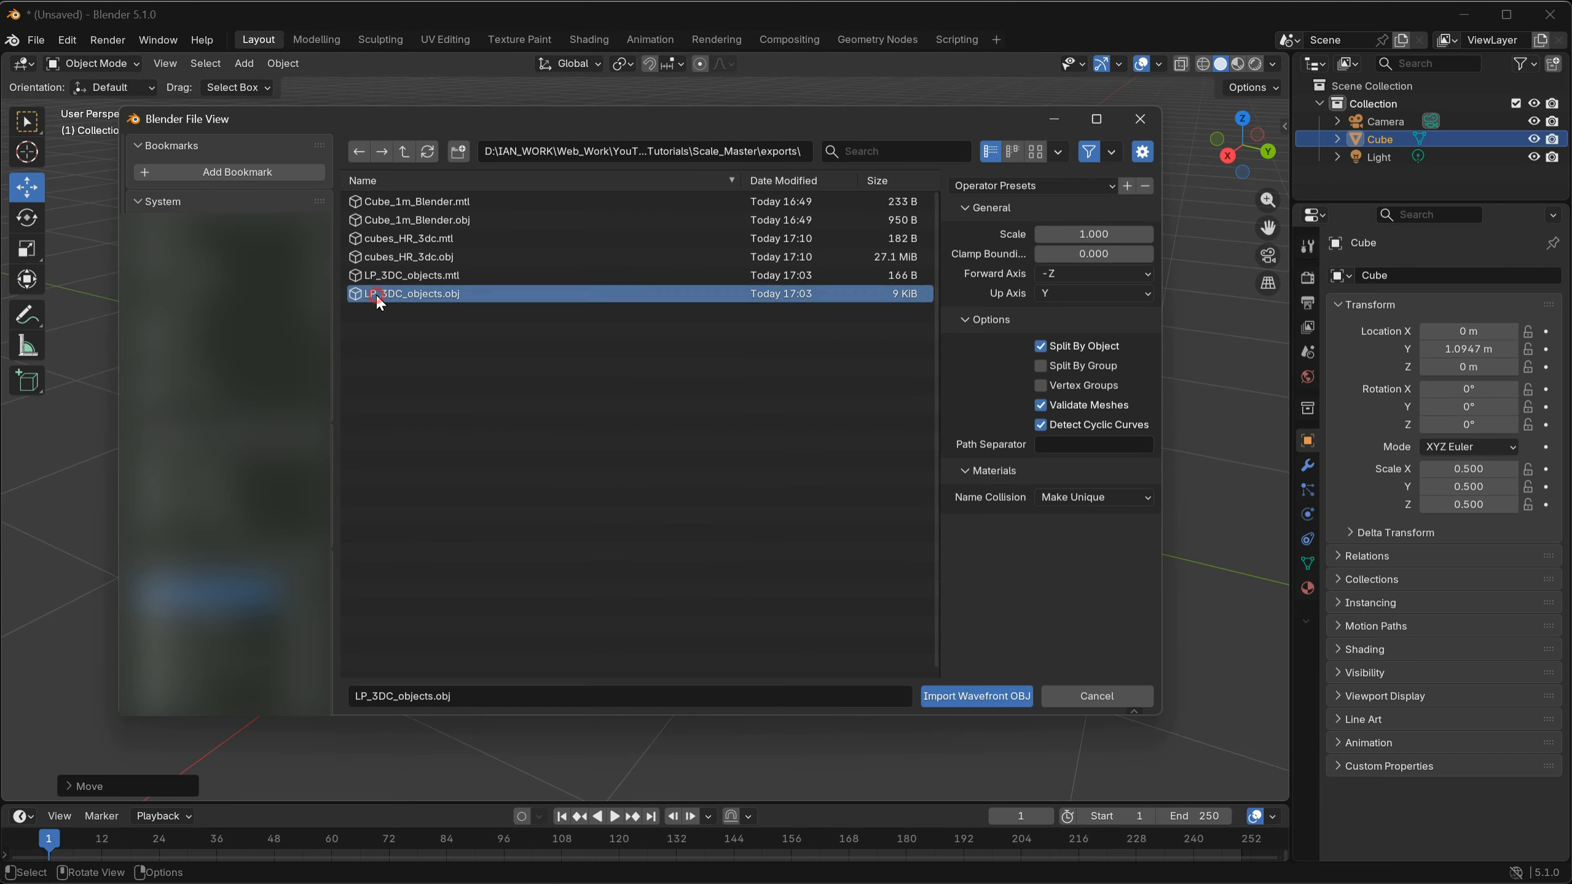
pyautogui.click(969, 695)
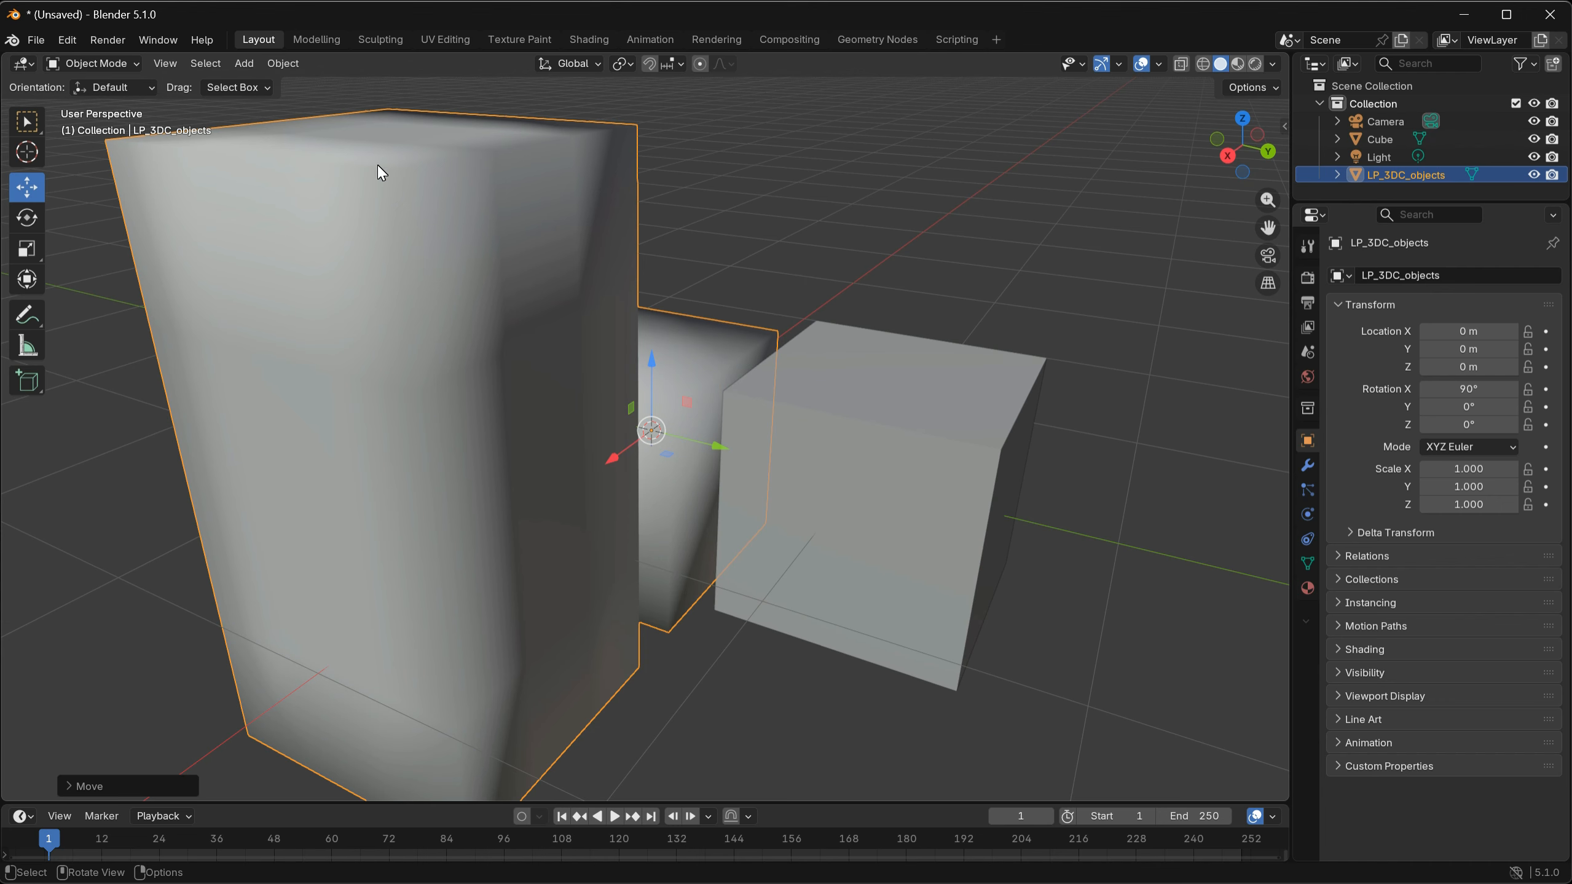
# Move the imported LP_3DC_objects toward the Blender cube, to about 0.79 m in Y and -0.015 m in Z.
pyautogui.moveTo(280, 208); pyautogui.dragTo(632, 427, button='middle')
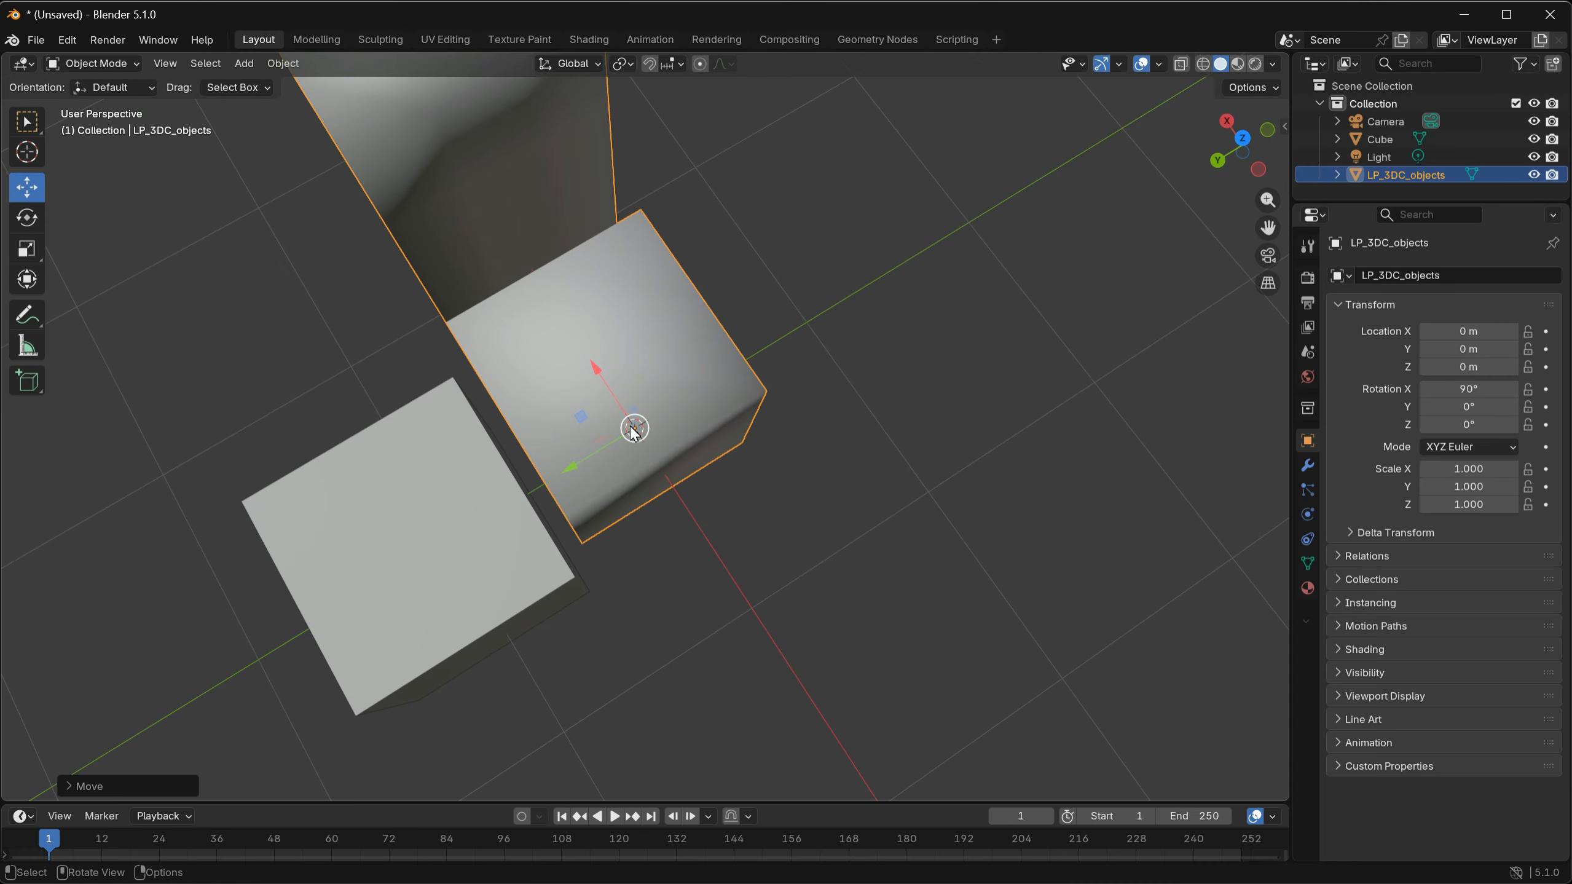
pyautogui.moveTo(633, 432); pyautogui.dragTo(460, 556)
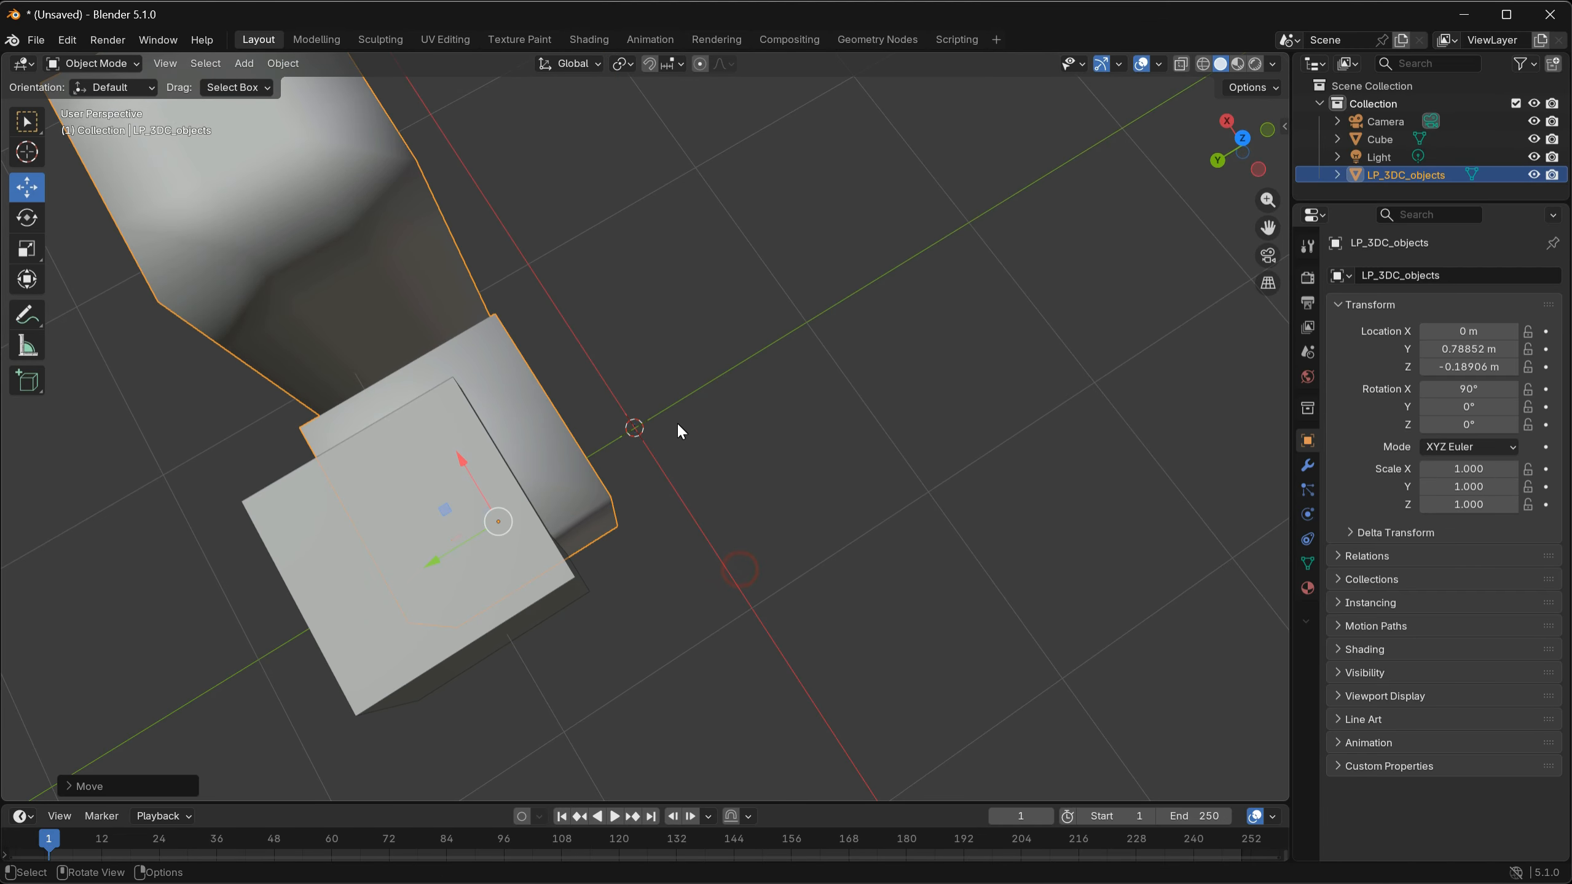
pyautogui.moveTo(677, 422); pyautogui.dragTo(738, 317, button='middle')
pyautogui.moveTo(463, 372); pyautogui.dragTo(464, 355)
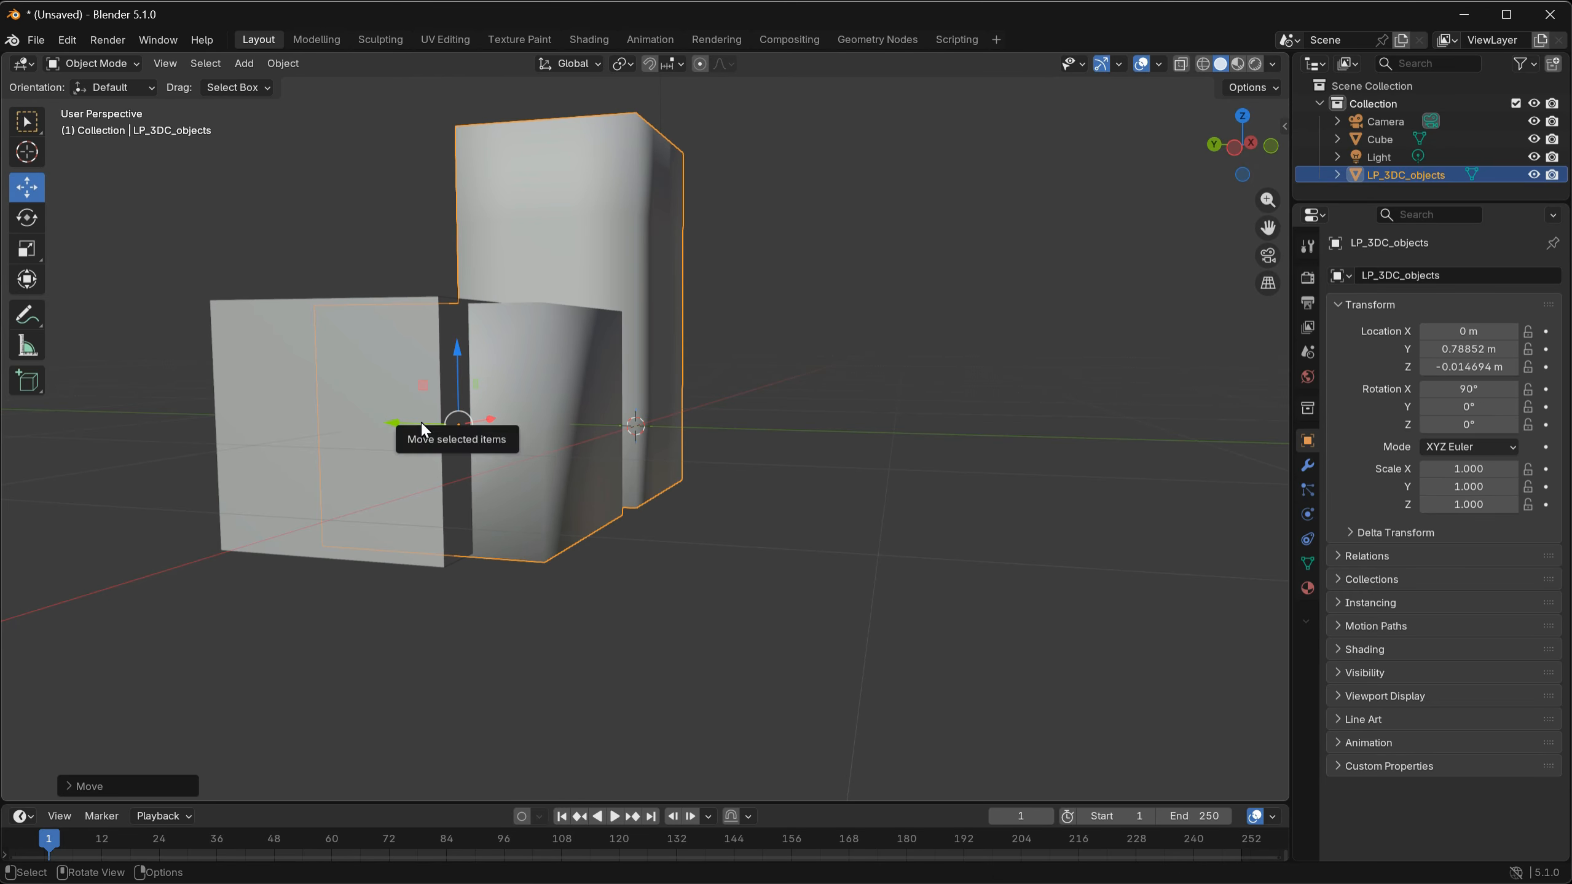